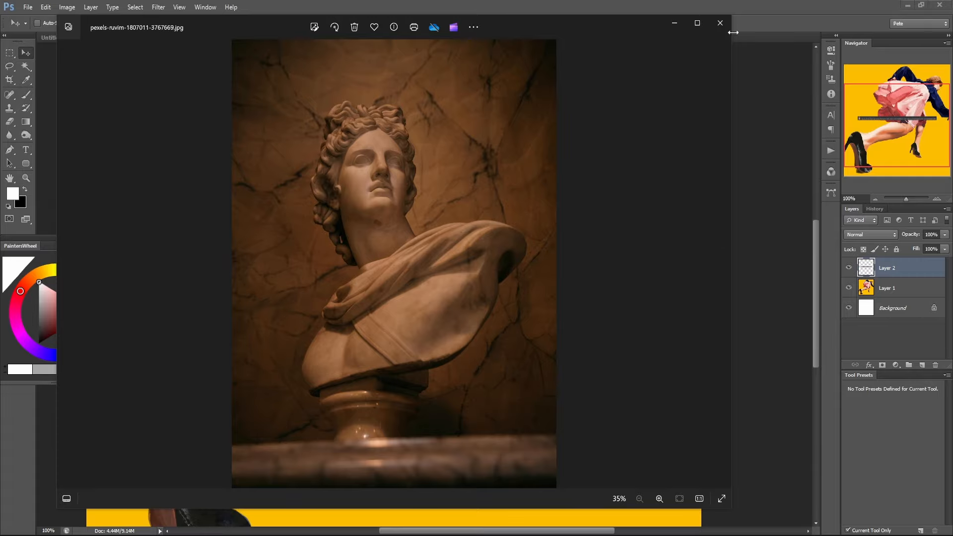
# Close the statue reference photo and hide the comment on Layer 2, making Layer 1 the active layer.
pyautogui.click(719, 23)
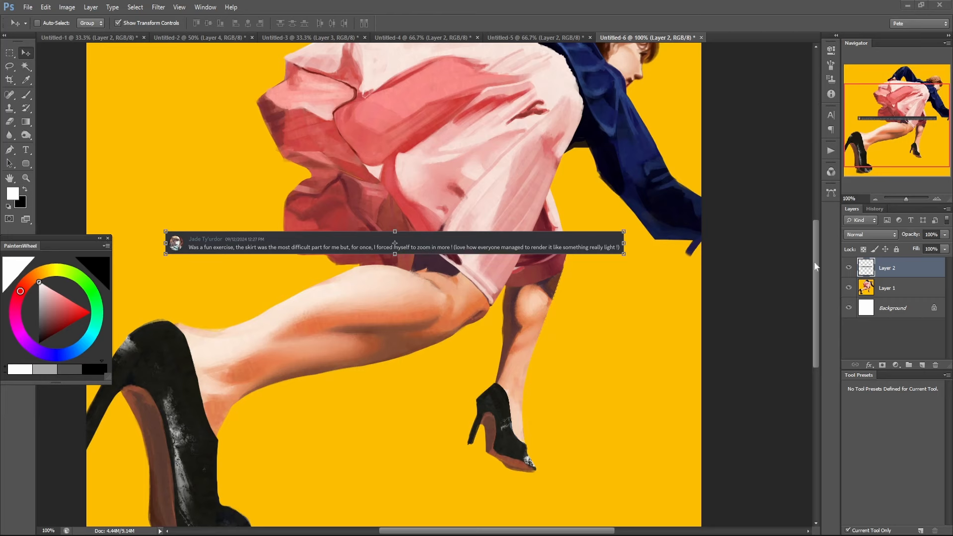
pyautogui.click(848, 268)
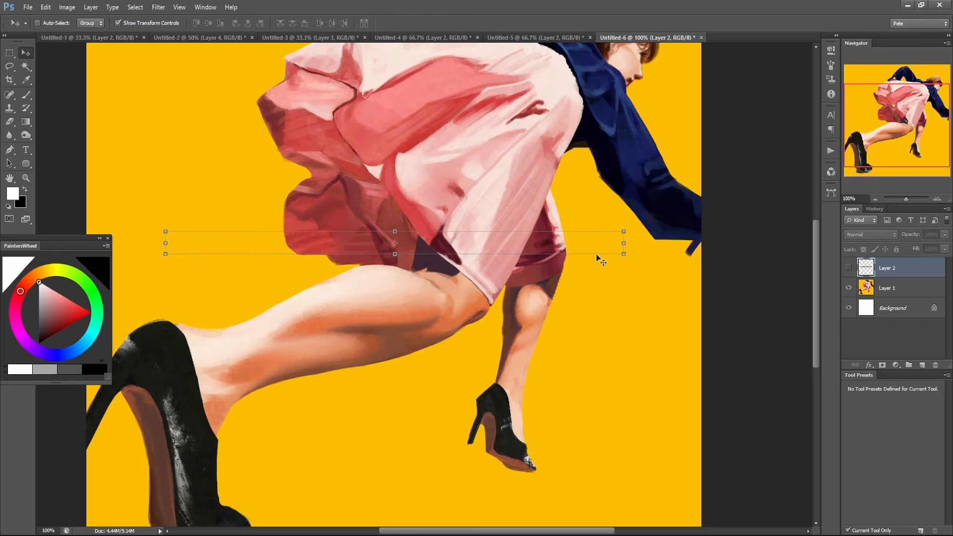
pyautogui.moveTo(568, 218); pyautogui.dragTo(507, 285)
pyautogui.click(914, 294)
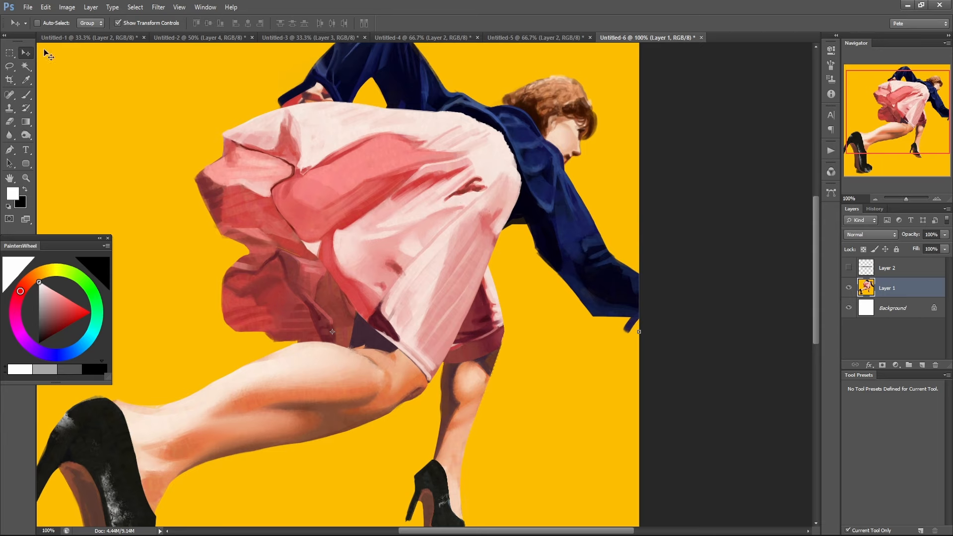
# Add a new layer above Layer 1 and set up the 80 20 brush preset at size 25.
pyautogui.hotkey('ctrl', '-')
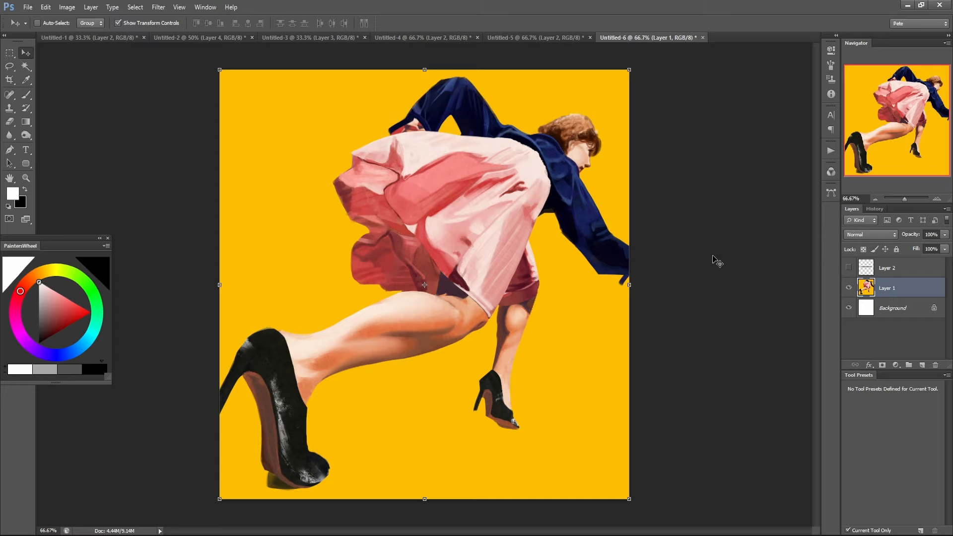
pyautogui.click(457, 228)
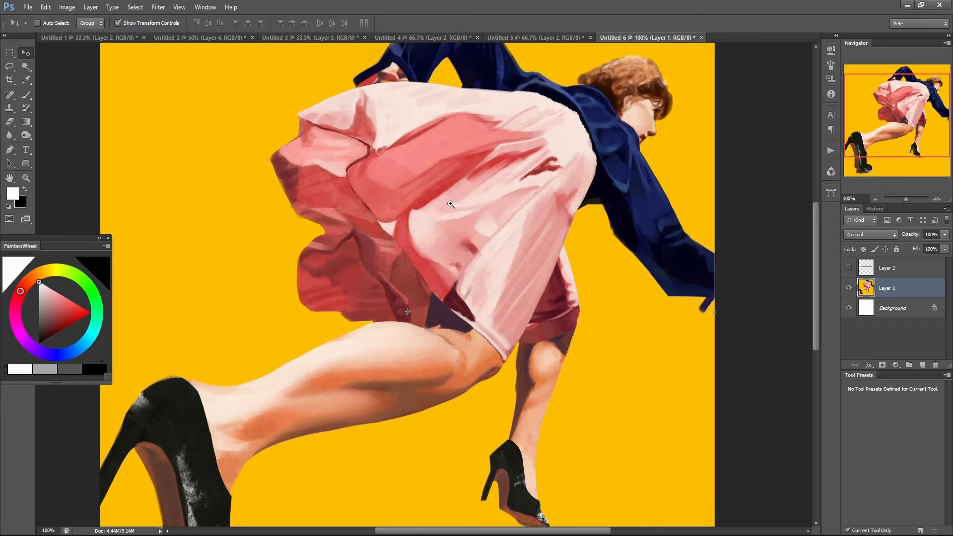
pyautogui.click(451, 203)
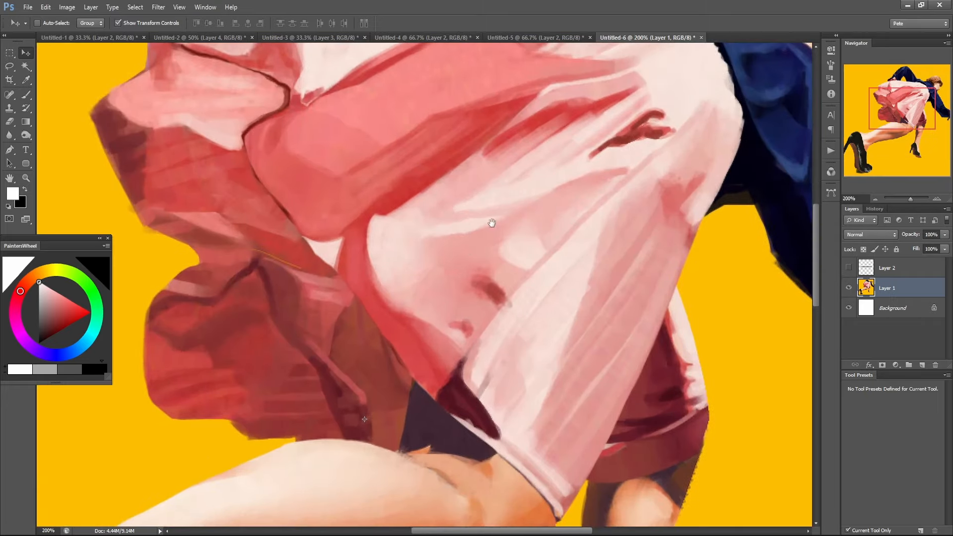
pyautogui.moveTo(491, 223); pyautogui.dragTo(431, 266)
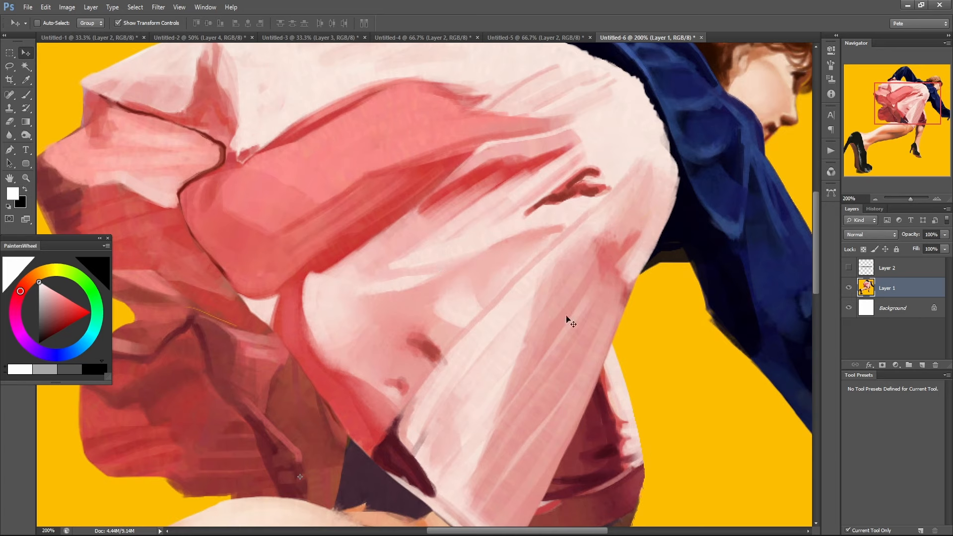
pyautogui.click(921, 365)
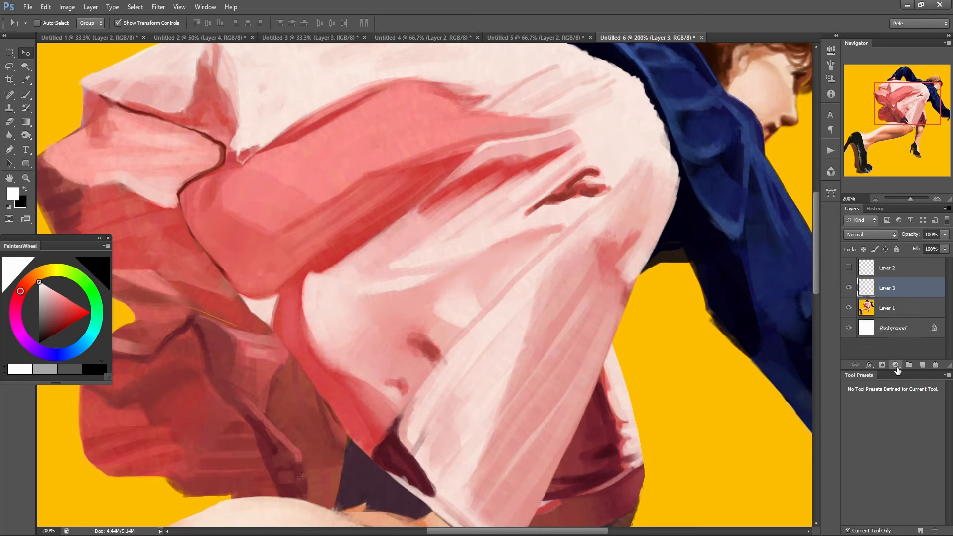
pyautogui.press('b')
pyautogui.click(862, 387)
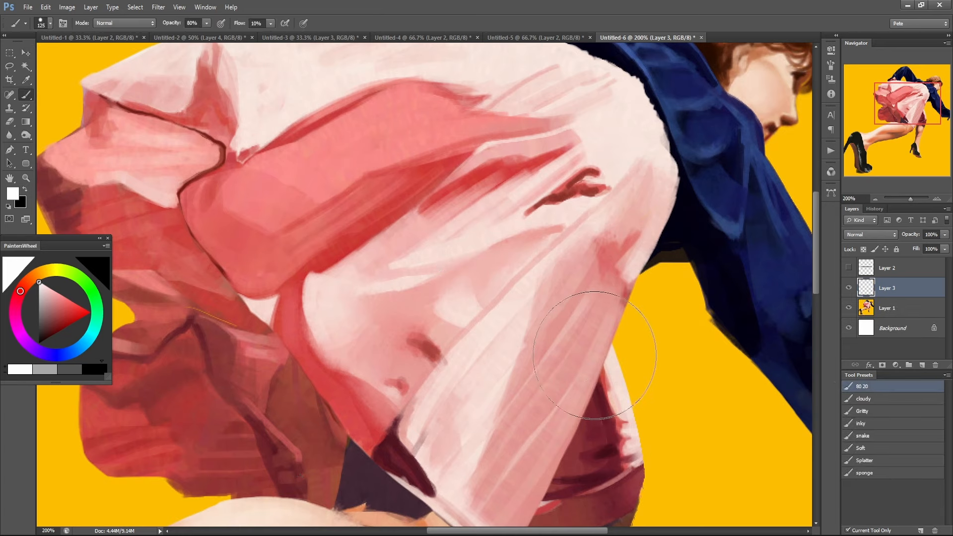
pyautogui.press('[')
pyautogui.press('[')
pyautogui.press('[')
pyautogui.press('[')
pyautogui.press('[')
pyautogui.press('[')
pyautogui.press('[')
pyautogui.press('[')
pyautogui.press('[')
pyautogui.press('[')
pyautogui.press('[')
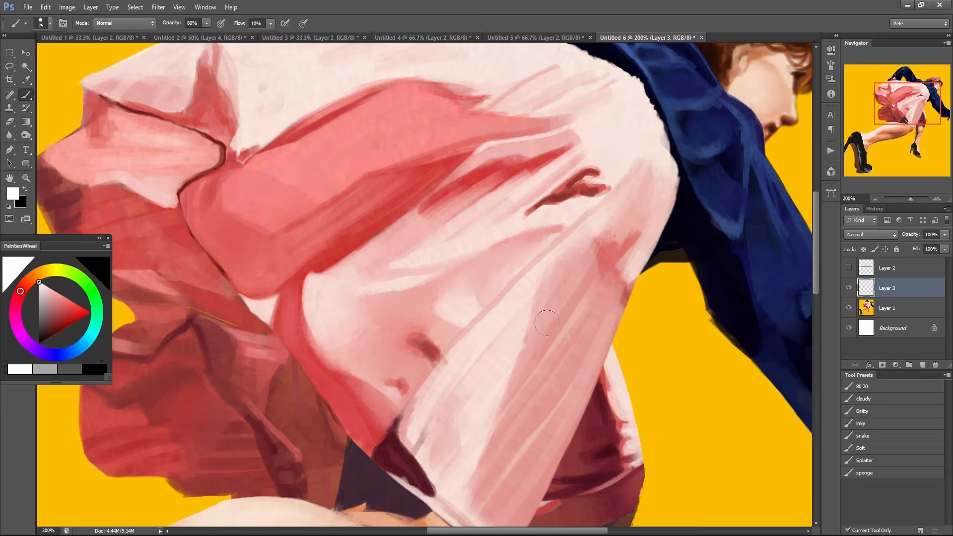
# Try long white highlight strokes down the pale folds at the front of the pink skirt and undo them.
pyautogui.moveTo(601, 224)
pyautogui.mouseDown()
pyautogui.moveTo(514, 349)
pyautogui.moveTo(449, 420)
pyautogui.mouseUp()
pyautogui.moveTo(602, 289); pyautogui.dragTo(458, 475)
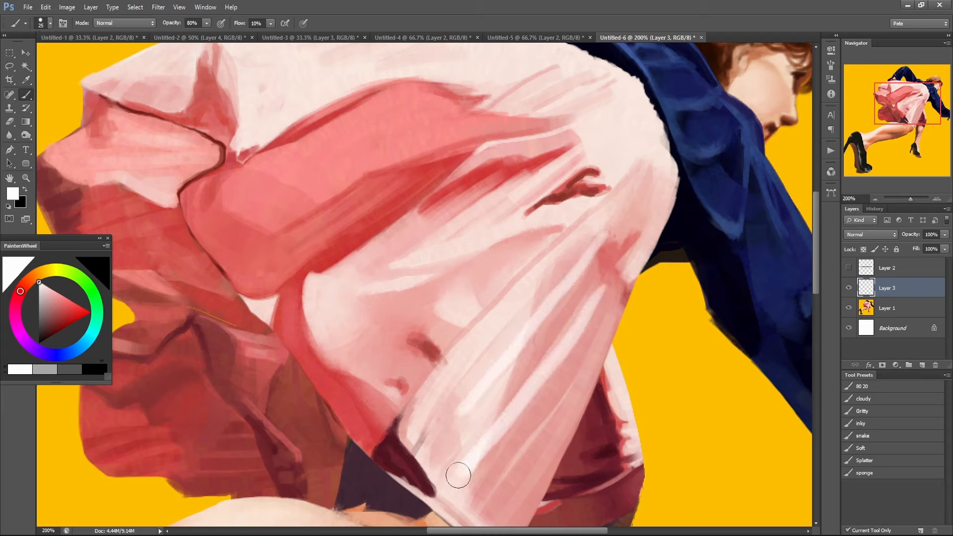
pyautogui.moveTo(606, 300); pyautogui.dragTo(464, 509)
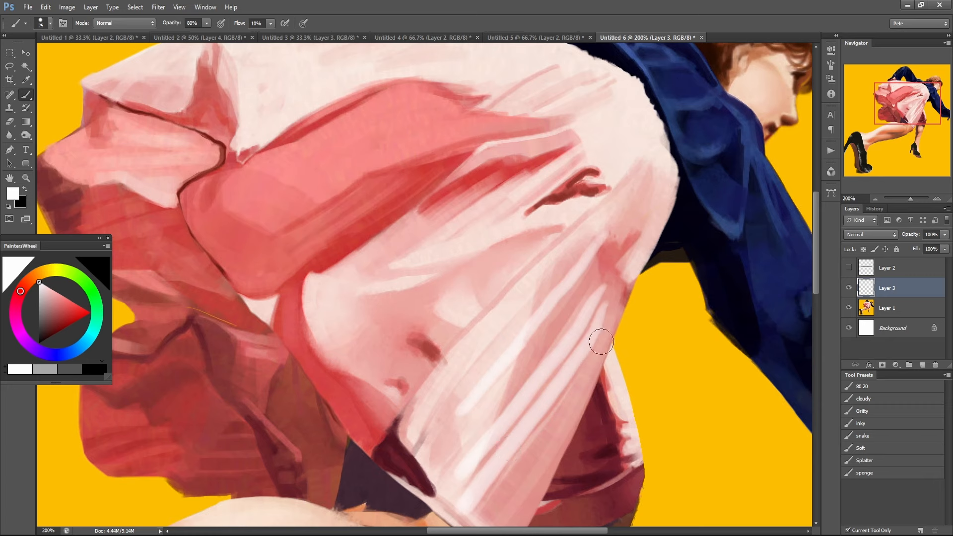
pyautogui.moveTo(601, 342); pyautogui.dragTo(474, 521)
pyautogui.hotkey('ctrl', 'alt', 'z')
pyautogui.hotkey('ctrl', 'alt', 'z')
pyautogui.hotkey('ctrl', 'alt', 'z')
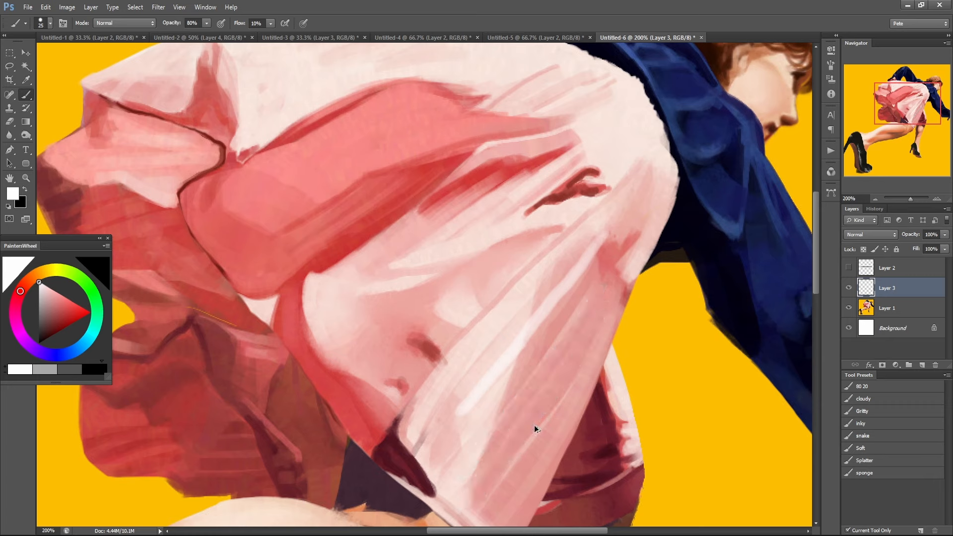
pyautogui.hotkey('ctrl', 'alt', 'z')
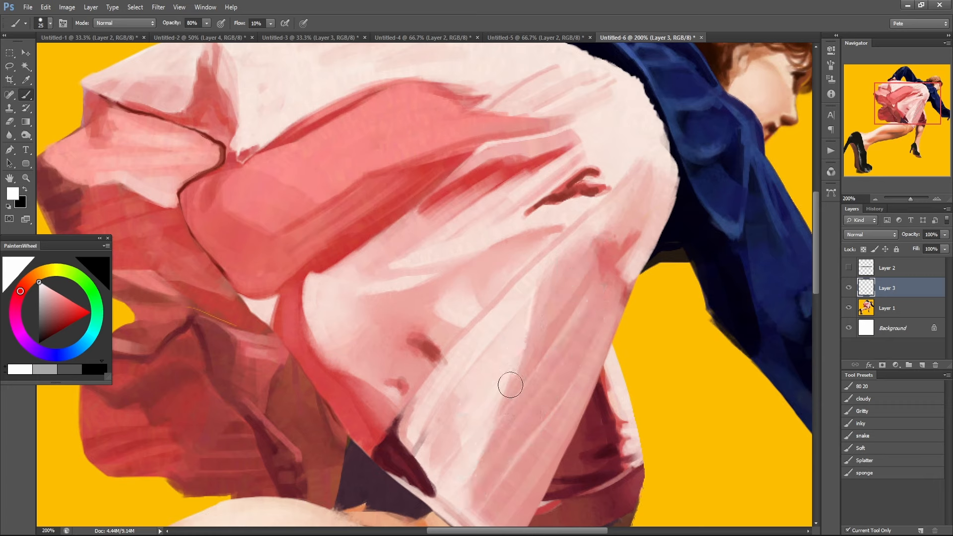
# Make black the foreground colour, and try and undo one stroke along the edge of the skirt's pale front fold.
pyautogui.press('x')
pyautogui.press('x')
pyautogui.press('x')
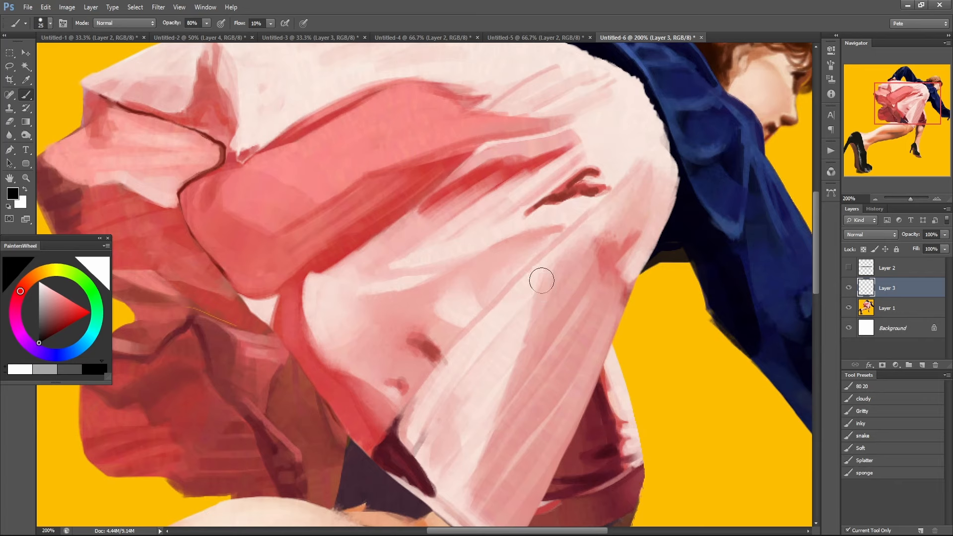
pyautogui.moveTo(541, 269); pyautogui.dragTo(462, 504)
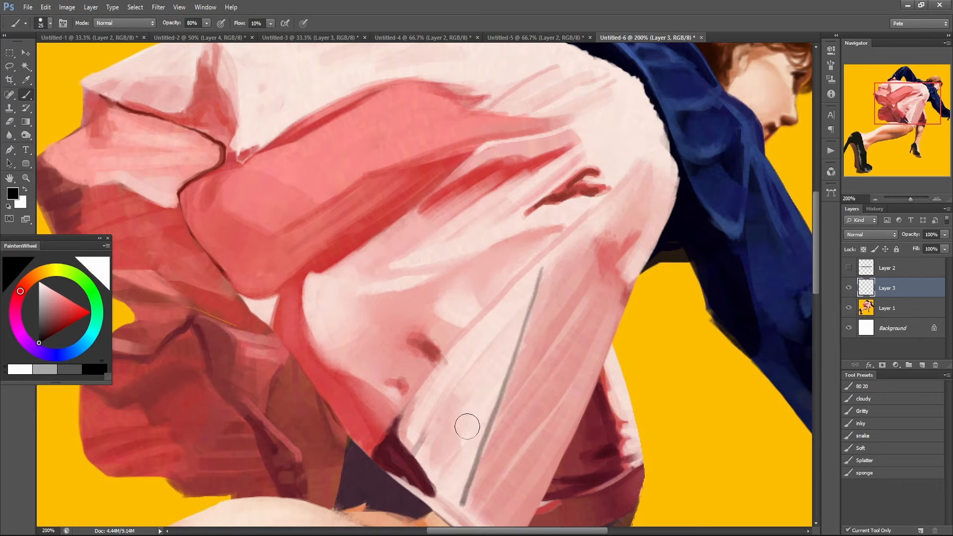
pyautogui.hotkey('ctrl', 'alt', 'z')
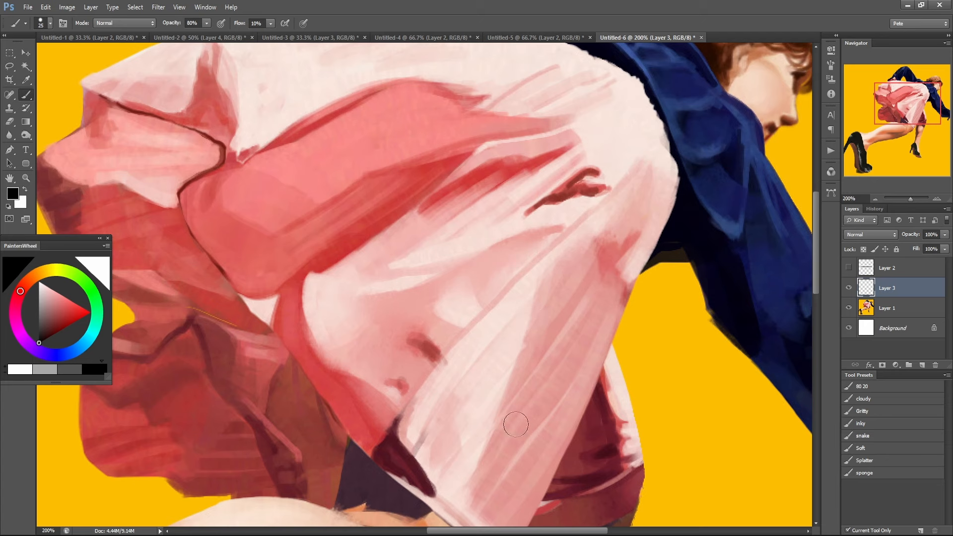
# Try short horizontal black strokes across the dark red lower part of the skirt and undo them.
pyautogui.moveTo(390, 245); pyautogui.dragTo(528, 344)
pyautogui.moveTo(452, 375); pyautogui.dragTo(609, 290)
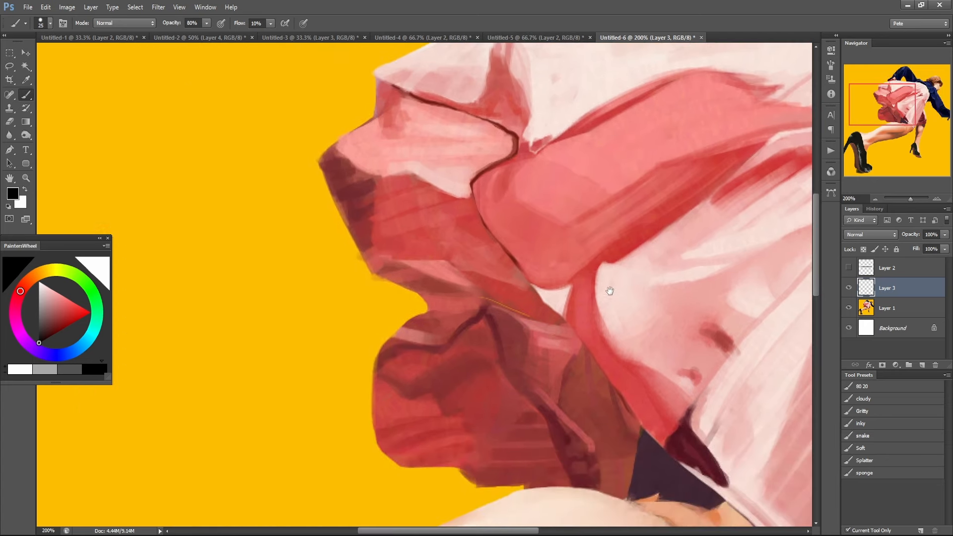
pyautogui.moveTo(496, 435); pyautogui.dragTo(548, 435)
pyautogui.moveTo(487, 454); pyautogui.dragTo(557, 453)
pyautogui.moveTo(482, 472); pyautogui.dragTo(560, 472)
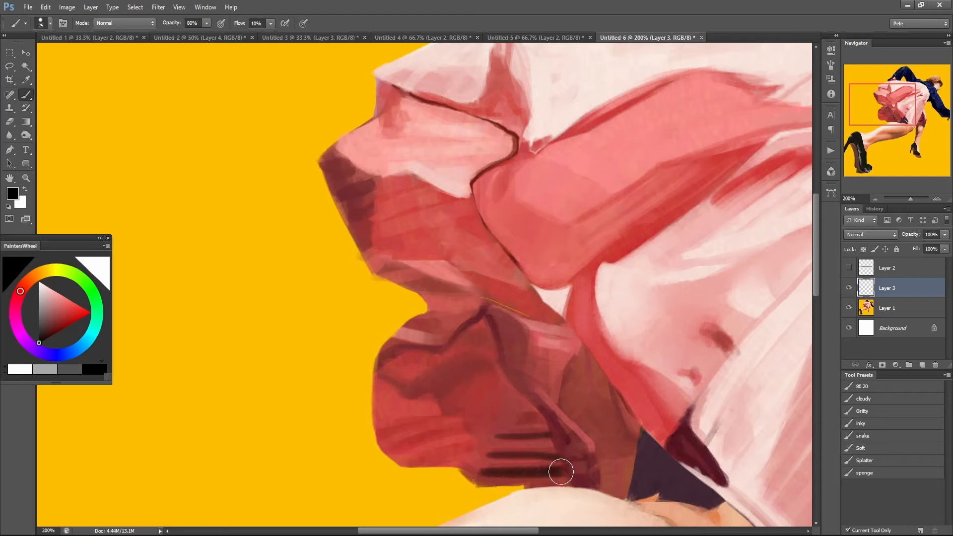
pyautogui.moveTo(524, 418); pyautogui.dragTo(547, 417)
pyautogui.hotkey('ctrl', 'alt', 'z')
pyautogui.hotkey('ctrl', 'alt', 'z')
pyautogui.hotkey('ctrl', 'alt', 'z')
pyautogui.hotkey('ctrl', 'alt', 'z')
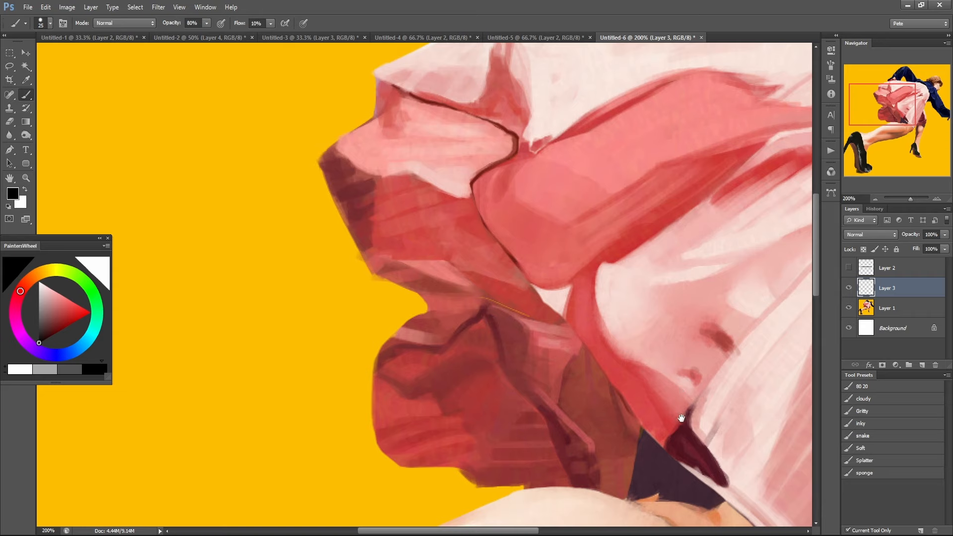
# Try a freehand Lasso selection on the yellow background beside the smaller shoe's ankle and clear it.
pyautogui.moveTo(680, 418)
pyautogui.mouseDown()
pyautogui.moveTo(521, 313)
pyautogui.moveTo(531, 328)
pyautogui.mouseUp()
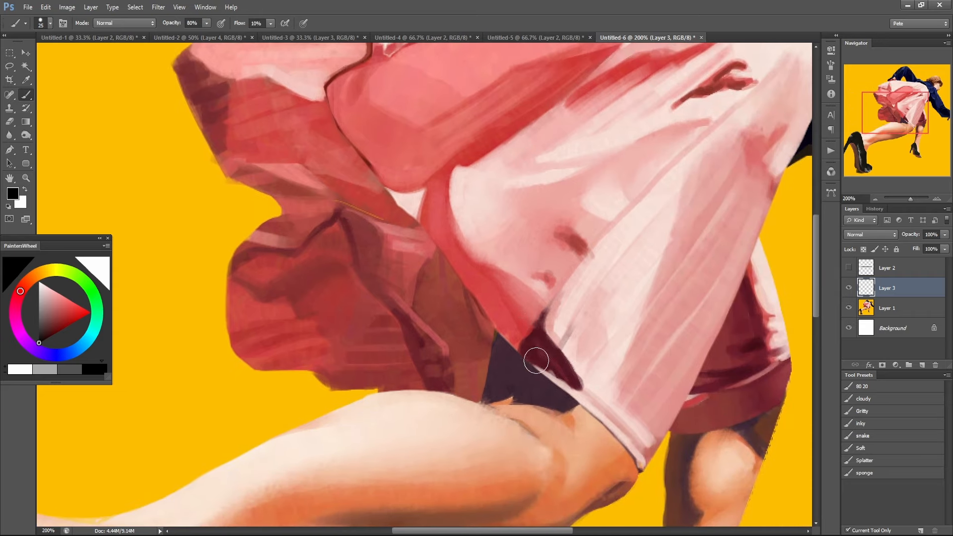
pyautogui.moveTo(635, 237); pyautogui.dragTo(504, 261)
pyautogui.moveTo(610, 404); pyautogui.dragTo(597, 171)
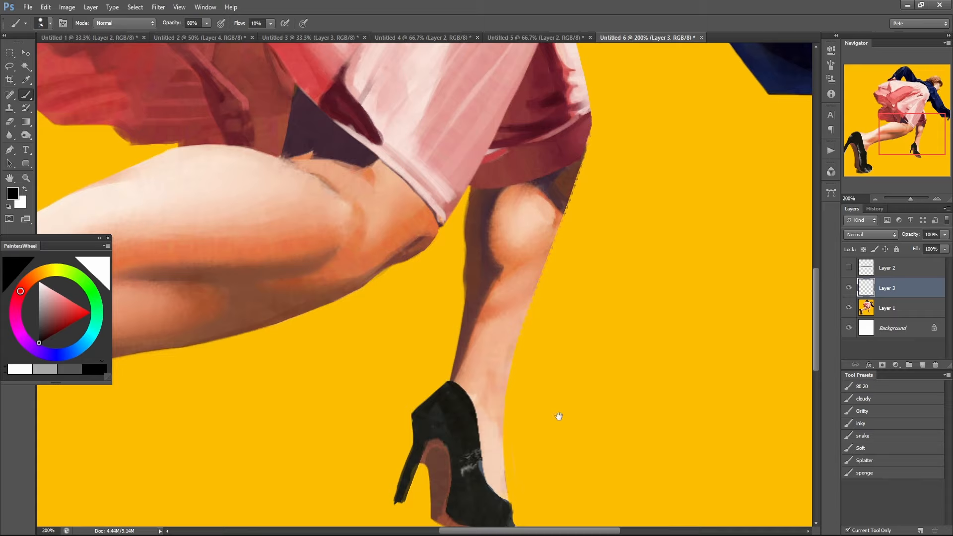
pyautogui.moveTo(559, 416); pyautogui.dragTo(549, 436)
pyautogui.moveTo(500, 485); pyautogui.dragTo(493, 344)
pyautogui.keyDown('ctrl'); pyautogui.click(486, 342); pyautogui.keyUp('ctrl')
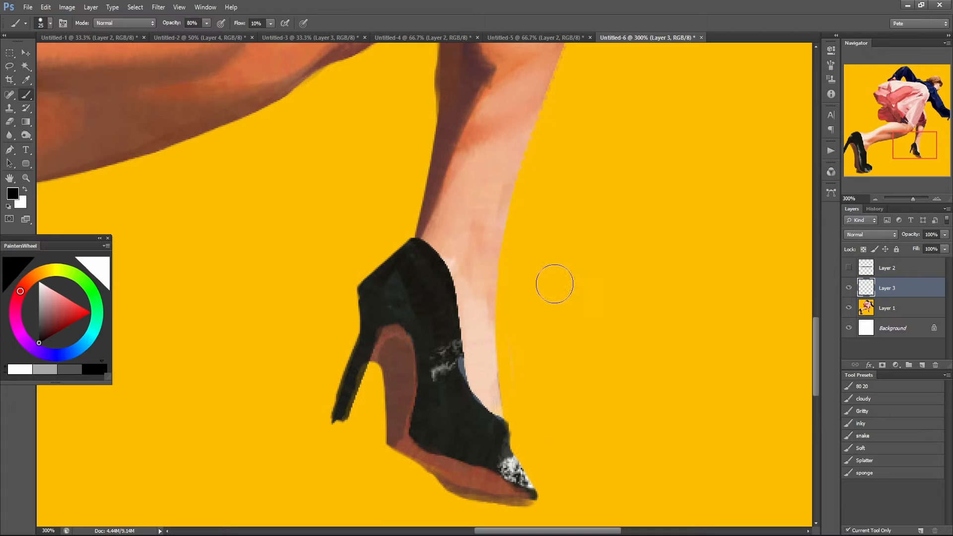
pyautogui.press('l')
pyautogui.moveTo(507, 256)
pyautogui.mouseDown()
pyautogui.moveTo(557, 264)
pyautogui.moveTo(565, 440)
pyautogui.moveTo(508, 256)
pyautogui.mouseUp()
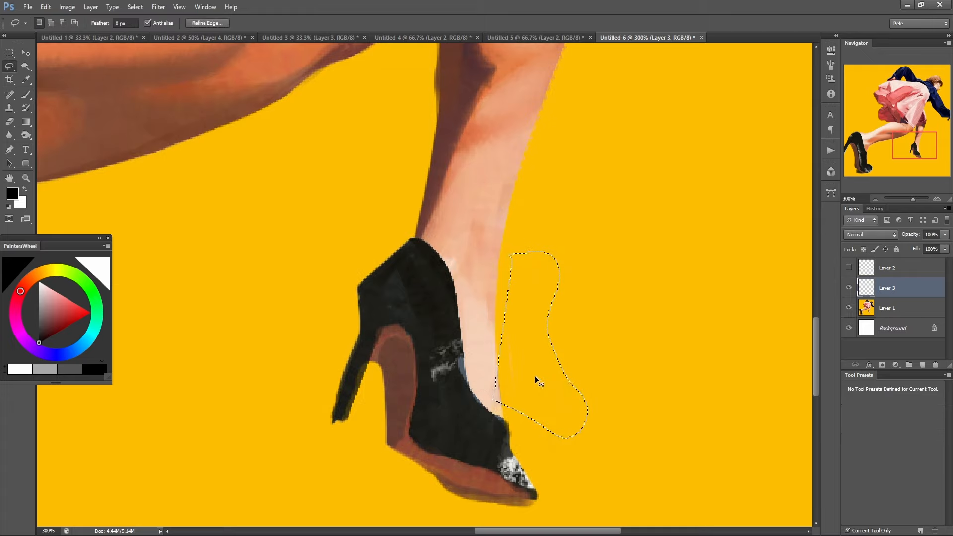
pyautogui.click(533, 375)
# Check the painting's pixel dimensions in Image Size and leave without changing them.
pyautogui.hotkey('ctrl', '-')
pyautogui.hotkey('ctrl', '-')
pyautogui.hotkey('ctrl', '-')
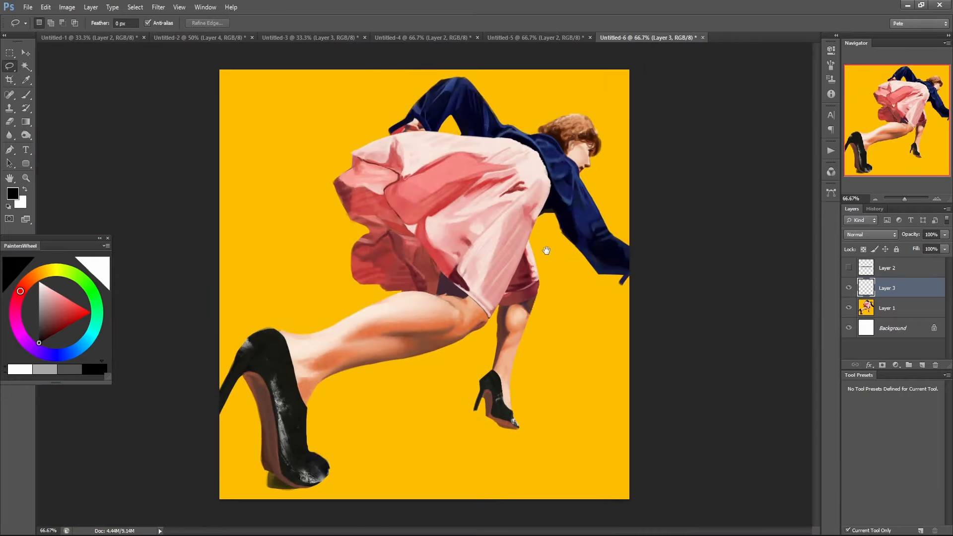
pyautogui.keyDown('ctrl'); pyautogui.click(561, 254); pyautogui.keyUp('ctrl')
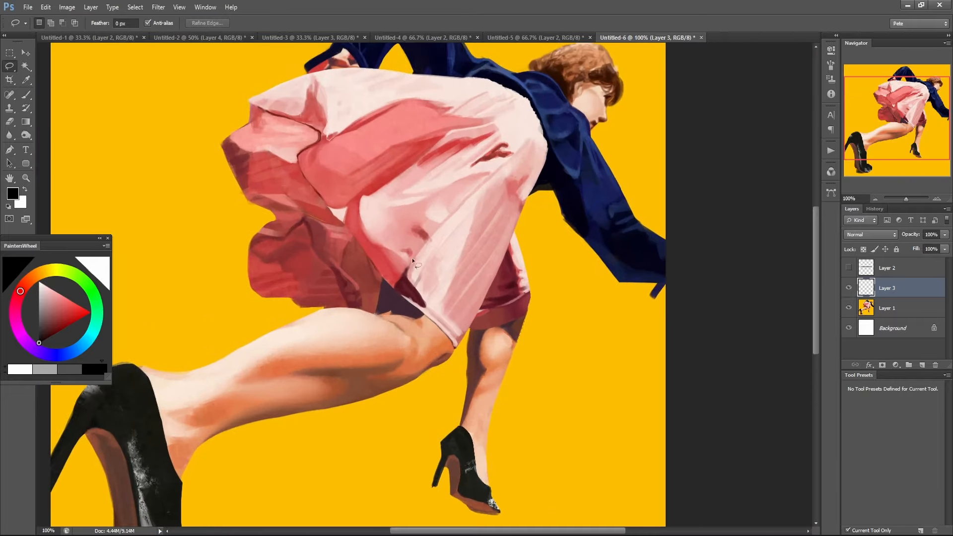
pyautogui.click(67, 7)
pyautogui.click(110, 81)
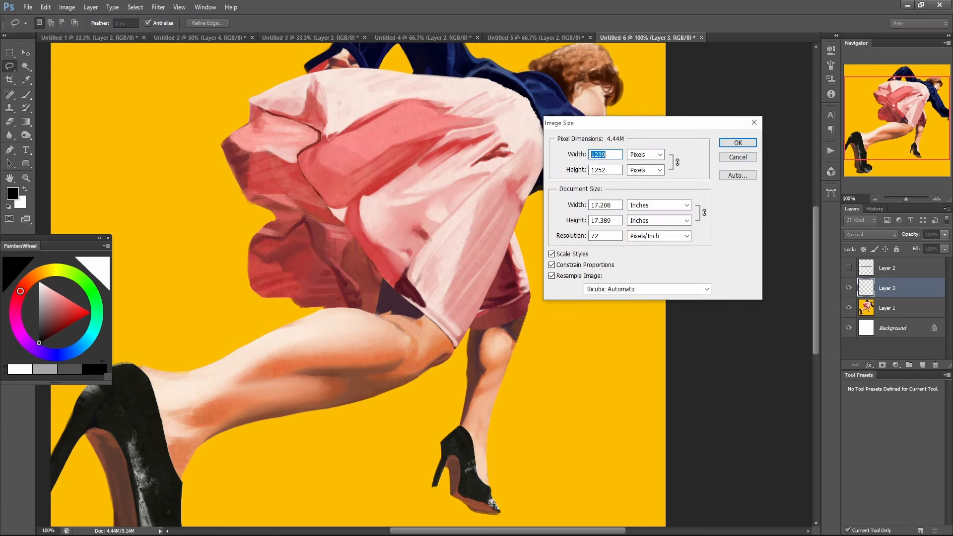
pyautogui.click(752, 160)
# Turn off anti-aliasing for the Lasso tool, with the smaller shoe in close view.
pyautogui.scroll(2, 504, 448)
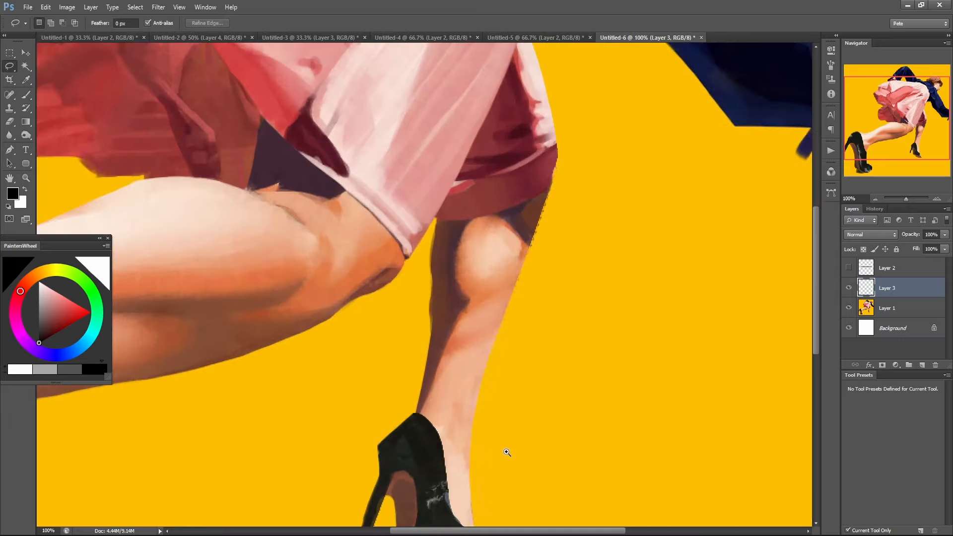
pyautogui.moveTo(510, 472); pyautogui.dragTo(476, 313)
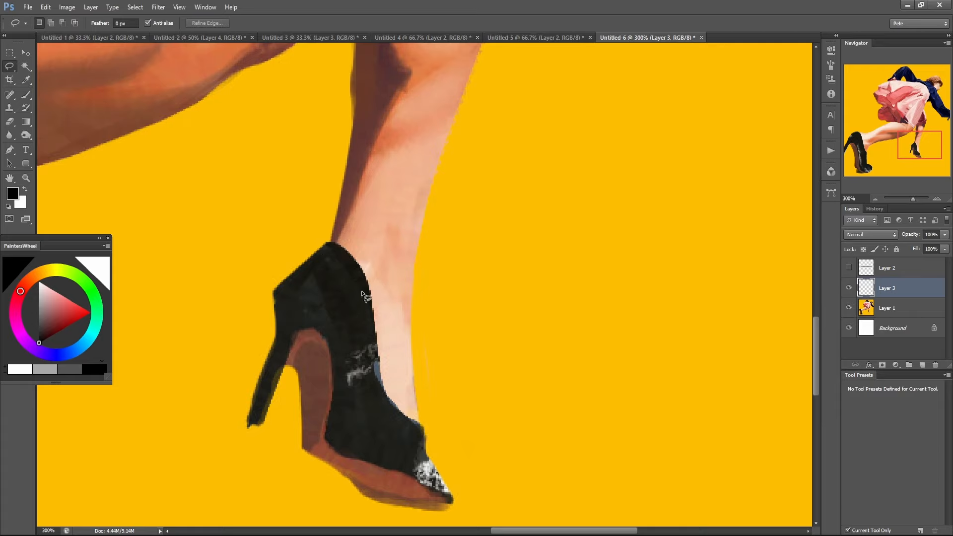
pyautogui.rightClick(489, 238)
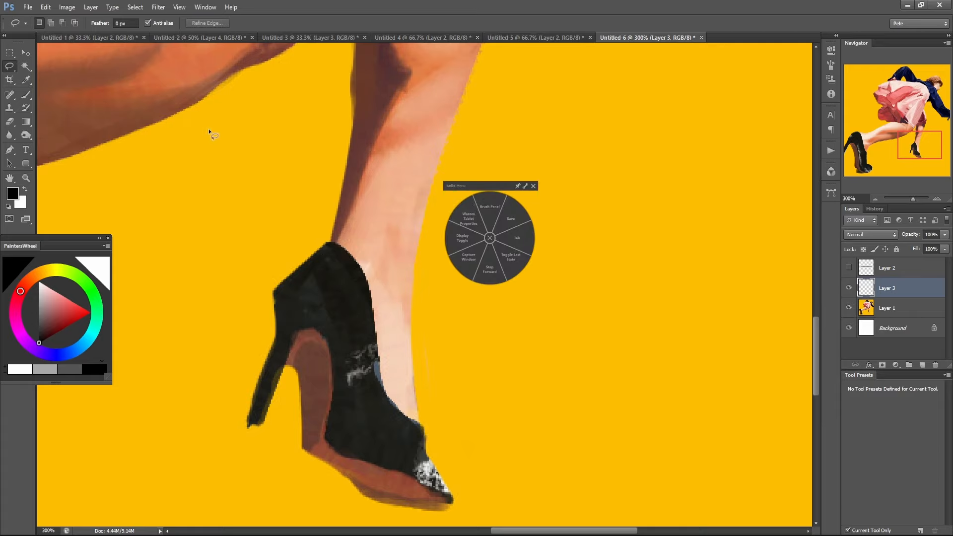
pyautogui.click(533, 186)
pyautogui.click(166, 24)
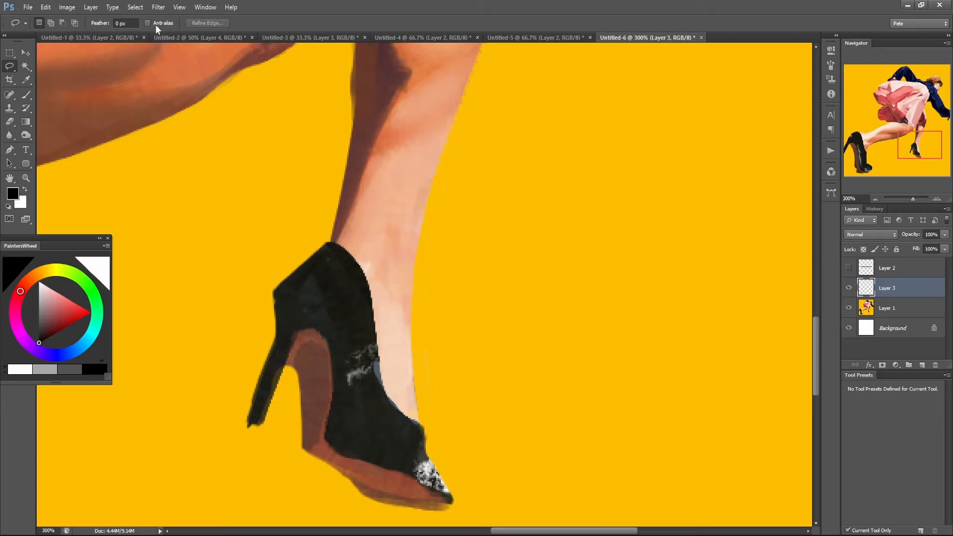
# Outline a freehand teardrop shape beside the lower leg without anti-aliasing, fill it with black and deselect.
pyautogui.moveTo(504, 174)
pyautogui.mouseDown()
pyautogui.moveTo(526, 227)
pyautogui.moveTo(517, 379)
pyautogui.moveTo(481, 155)
pyautogui.mouseUp()
pyautogui.scroll(1, 604, 200)
pyautogui.hotkey('alt', 'BackSpace')
pyautogui.hotkey('ctrl', 'd')
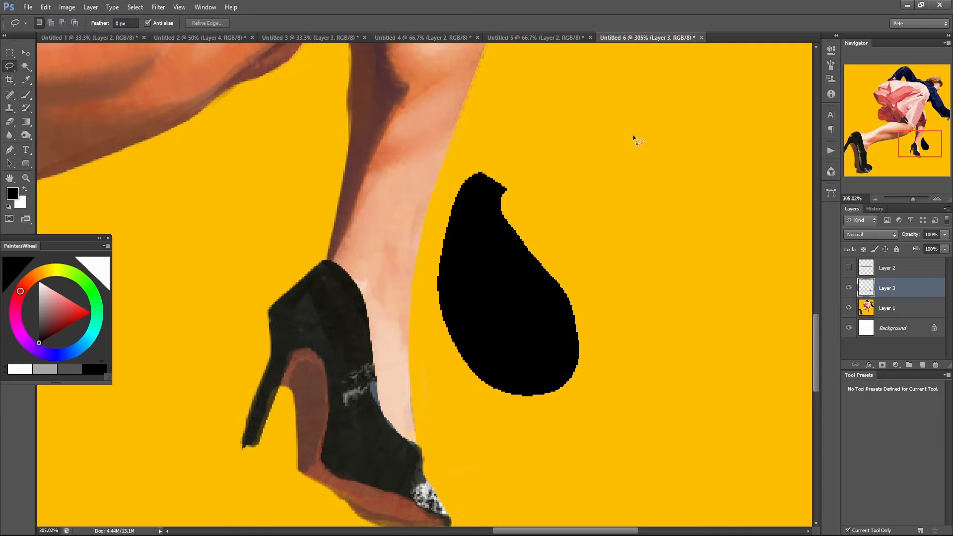
# With anti-aliasing on, outline a curved freehand shape beside the black teardrop, fill it with black and deselect.
pyautogui.moveTo(637, 140)
pyautogui.mouseDown()
pyautogui.moveTo(704, 151)
pyautogui.moveTo(754, 276)
pyautogui.moveTo(643, 281)
pyautogui.moveTo(644, 136)
pyautogui.mouseUp()
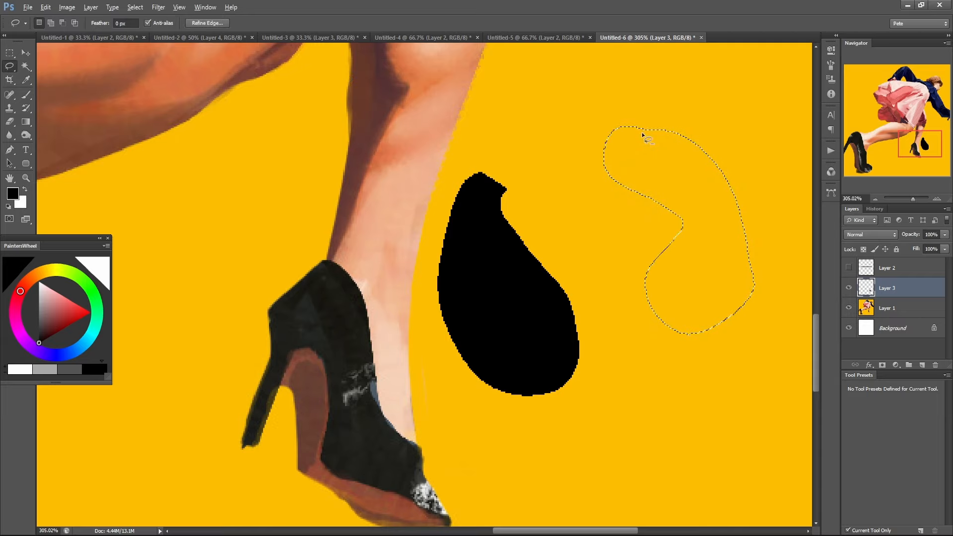
pyautogui.hotkey('alt', 'BackSpace')
pyautogui.hotkey('ctrl', 'd')
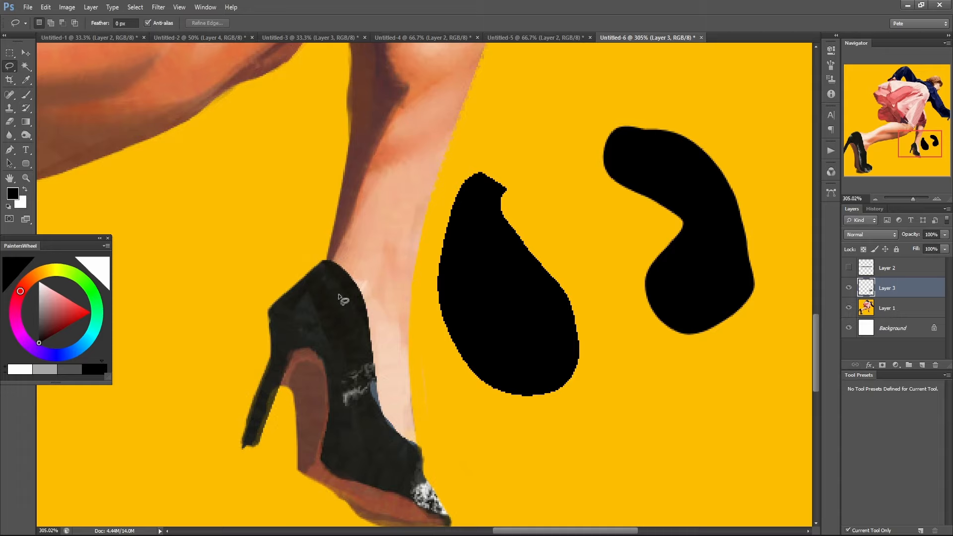
pyautogui.moveTo(415, 476); pyautogui.dragTo(406, 382)
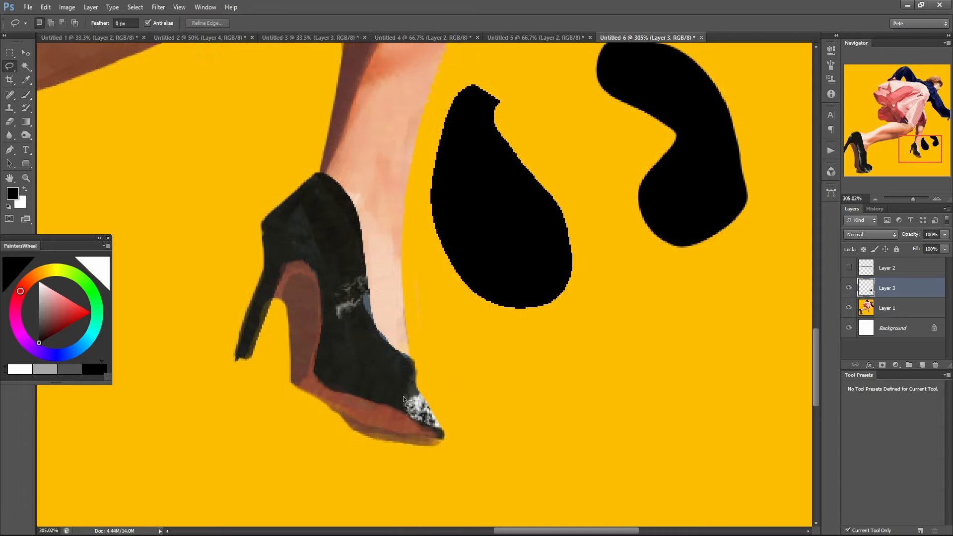
# Set the Eraser to Pencil mode, with both black shapes in view.
pyautogui.scroll(-3, 374, 330)
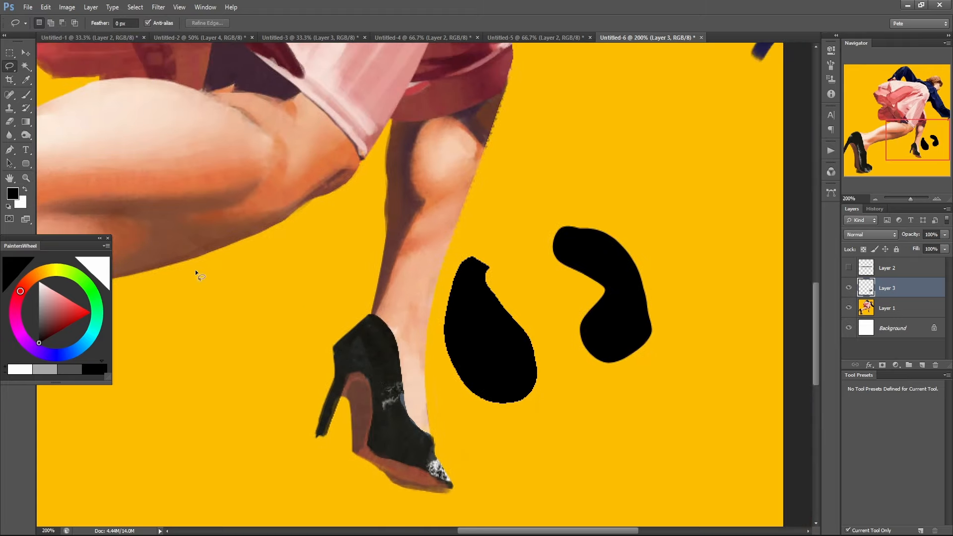
pyautogui.click(11, 122)
pyautogui.click(107, 24)
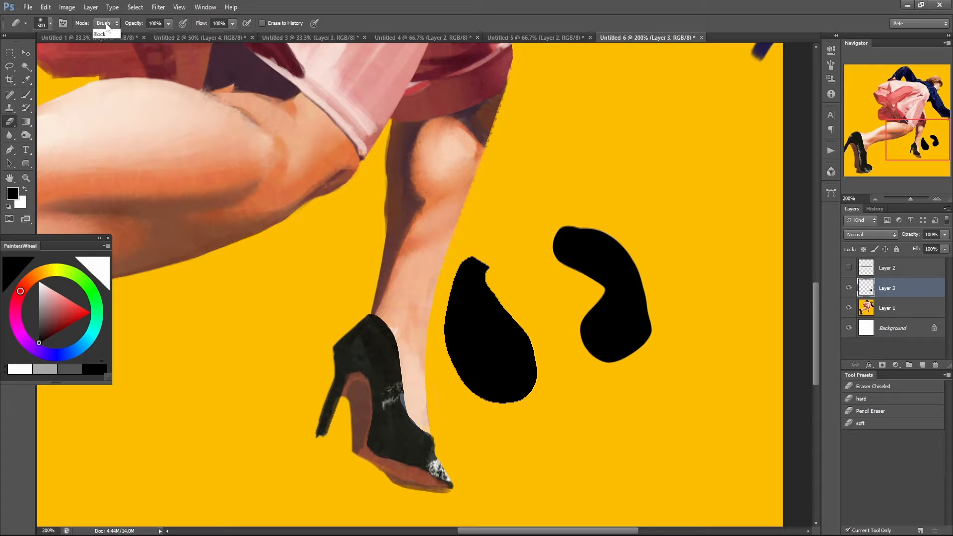
pyautogui.click(105, 42)
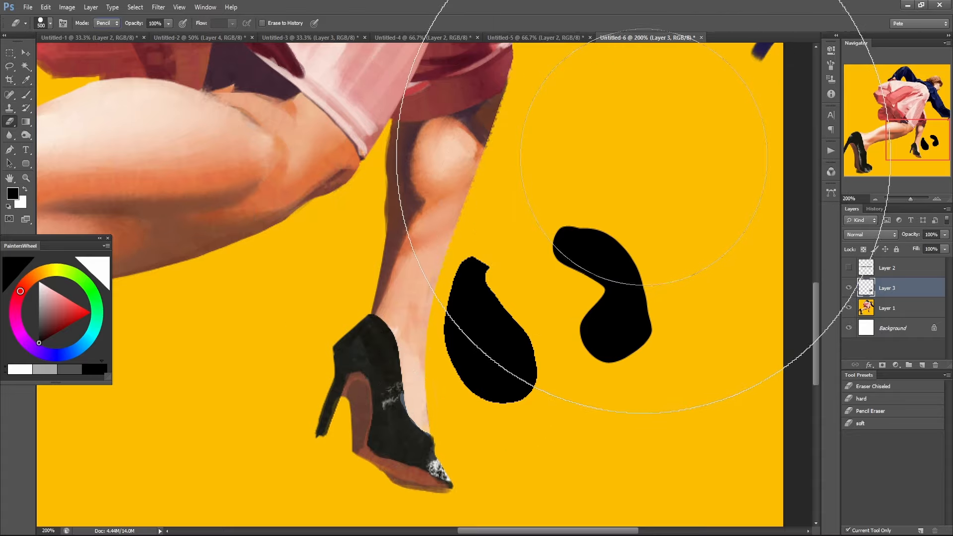
# Reduce the eraser size to 70 and erase the upper and inner part of the curved black shape.
pyautogui.moveTo(637, 161); pyautogui.dragTo(631, 162)
pyautogui.press('[')
pyautogui.press('[')
pyautogui.moveTo(603, 214)
pyautogui.mouseDown()
pyautogui.moveTo(565, 251)
pyautogui.moveTo(614, 225)
pyautogui.moveTo(575, 310)
pyautogui.mouseUp()
pyautogui.click(596, 334)
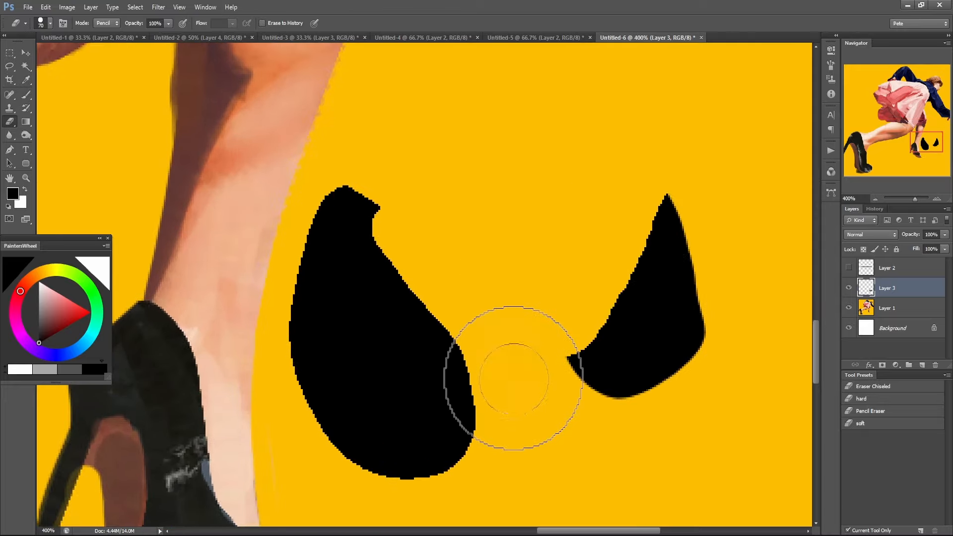
pyautogui.hotkey('ctrl', 'z')
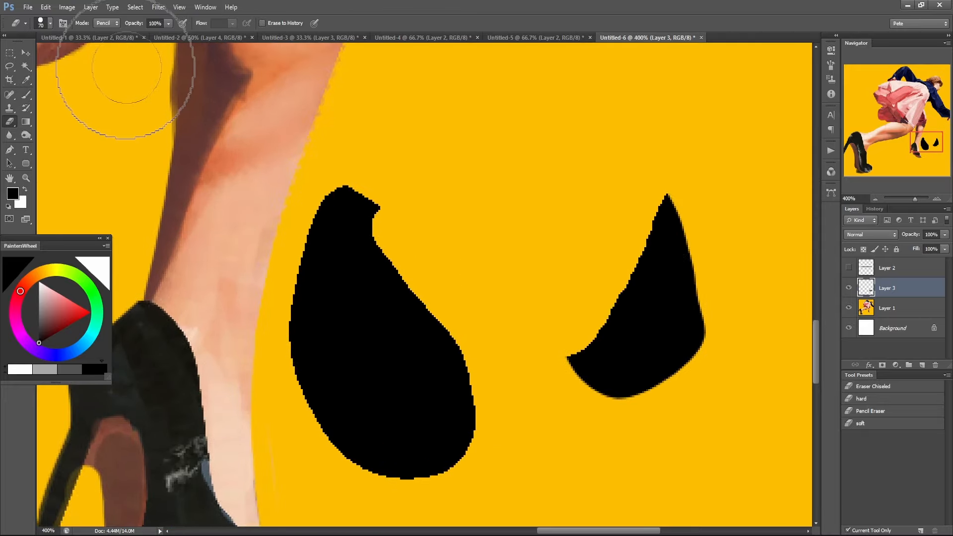
# Examine the shading on the legs, shoes and skirt up close, finishing on the whole figure.
pyautogui.click(115, 23)
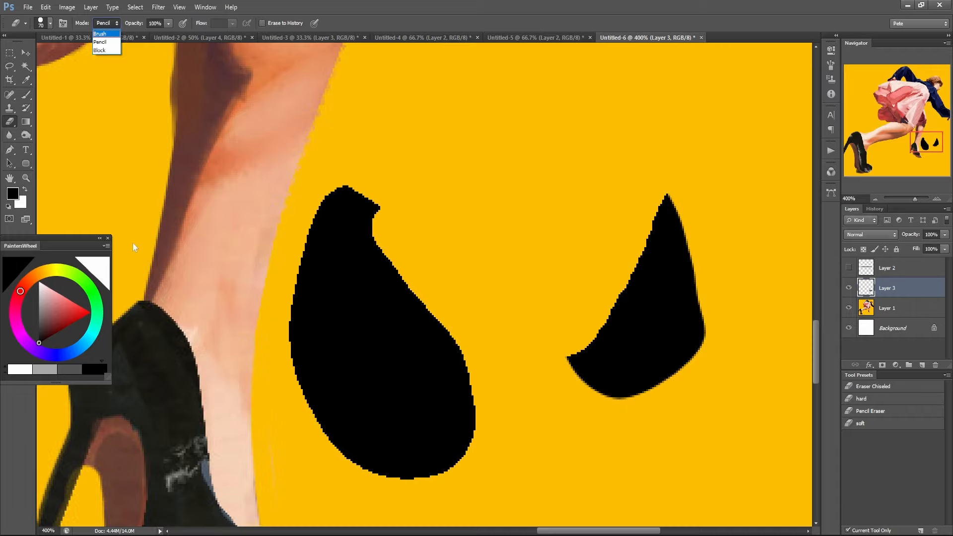
pyautogui.click(292, 386)
pyautogui.keyDown('alt'); pyautogui.click(301, 378); pyautogui.keyUp('alt')
pyautogui.keyDown('alt'); pyautogui.click(303, 372); pyautogui.keyUp('alt')
pyautogui.moveTo(302, 345)
pyautogui.mouseDown()
pyautogui.moveTo(545, 335)
pyautogui.moveTo(547, 343)
pyautogui.mouseUp()
pyautogui.moveTo(401, 329)
pyautogui.mouseDown()
pyautogui.moveTo(650, 345)
pyautogui.moveTo(496, 336)
pyautogui.moveTo(556, 225)
pyautogui.mouseUp()
pyautogui.keyDown('alt'); pyautogui.click(531, 283); pyautogui.keyUp('alt')
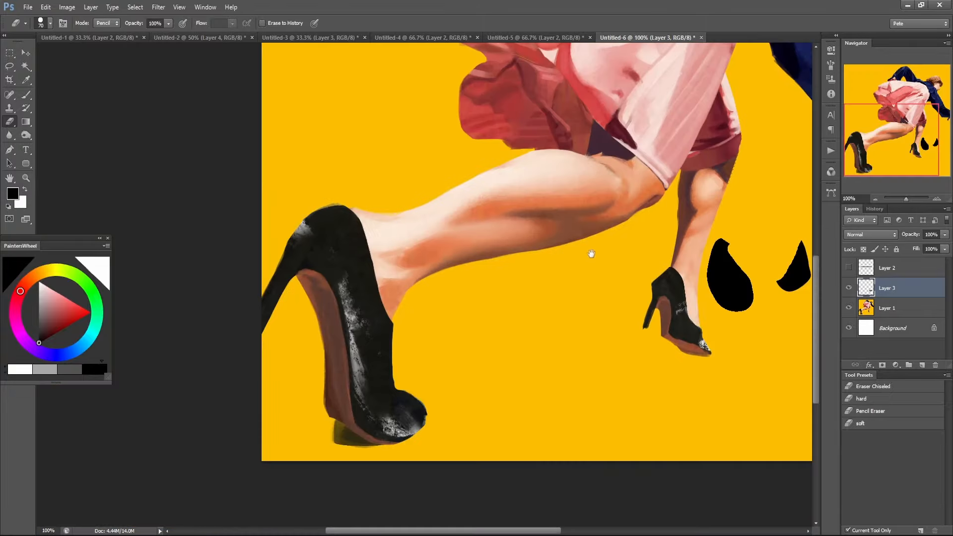
pyautogui.moveTo(646, 150); pyautogui.dragTo(576, 234)
pyautogui.keyDown('ctrl'); pyautogui.click(479, 329); pyautogui.keyUp('ctrl')
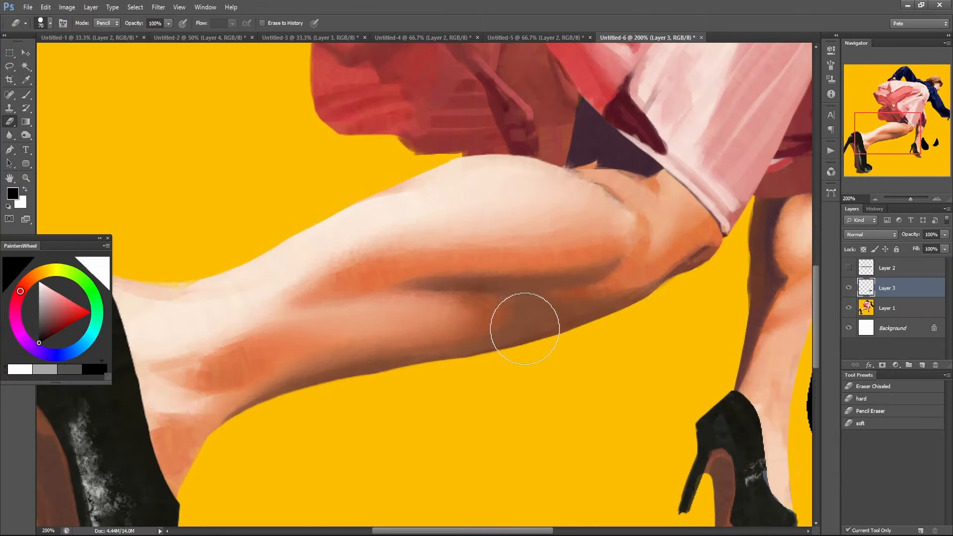
pyautogui.moveTo(586, 295); pyautogui.dragTo(402, 387)
pyautogui.keyDown('alt'); pyautogui.click(500, 311); pyautogui.keyUp('alt')
pyautogui.keyDown('alt'); pyautogui.click(521, 295); pyautogui.keyUp('alt')
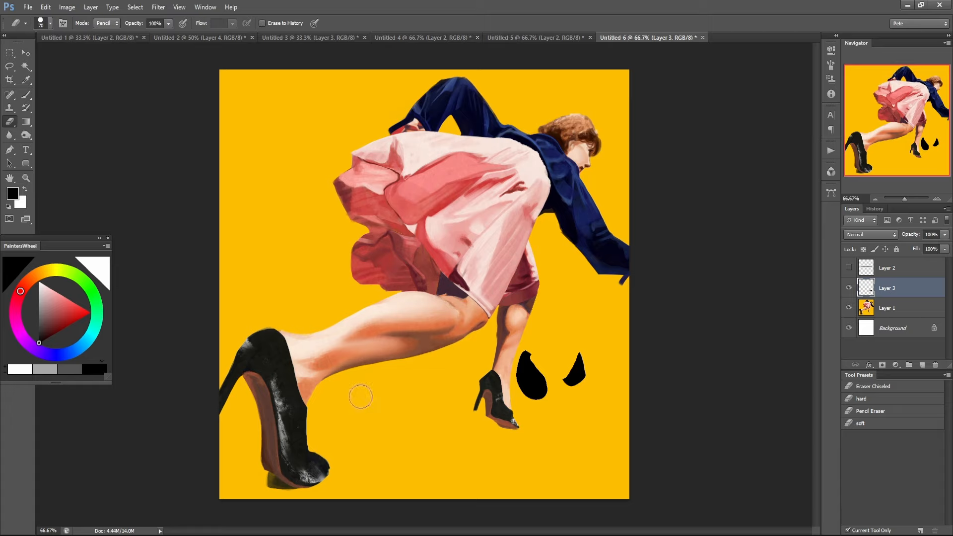
# Show the comment layer for reading, hide it again and close this painting's document.
pyautogui.click(848, 268)
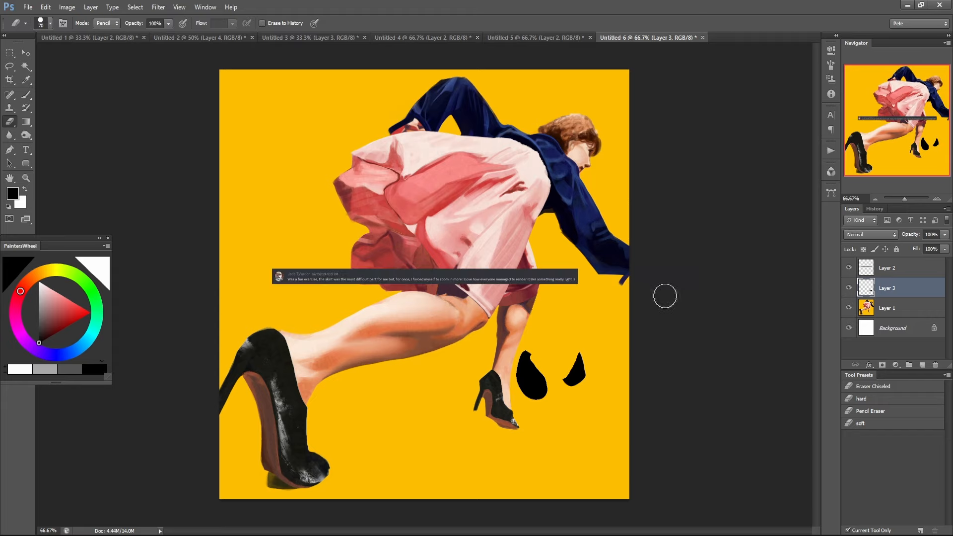
pyautogui.click(848, 268)
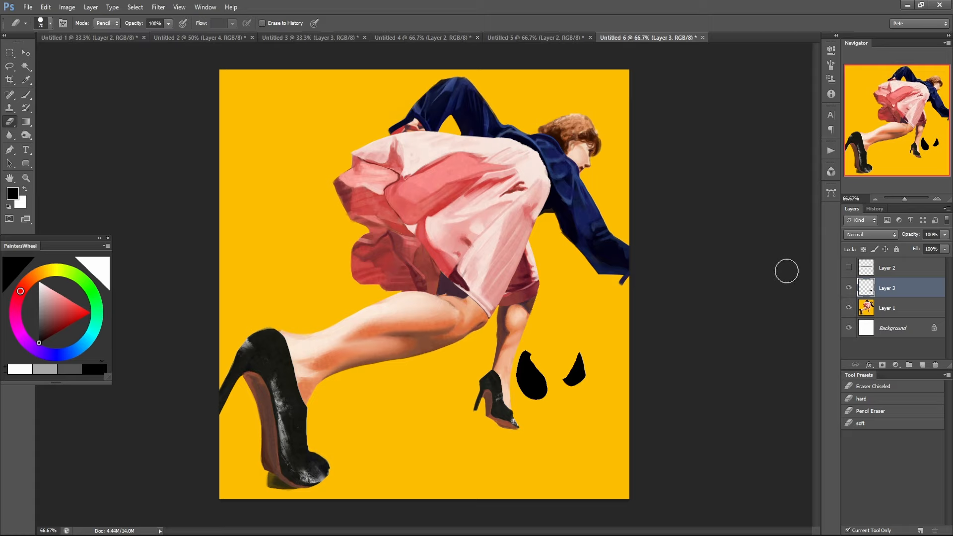
pyautogui.click(703, 38)
pyautogui.click(476, 205)
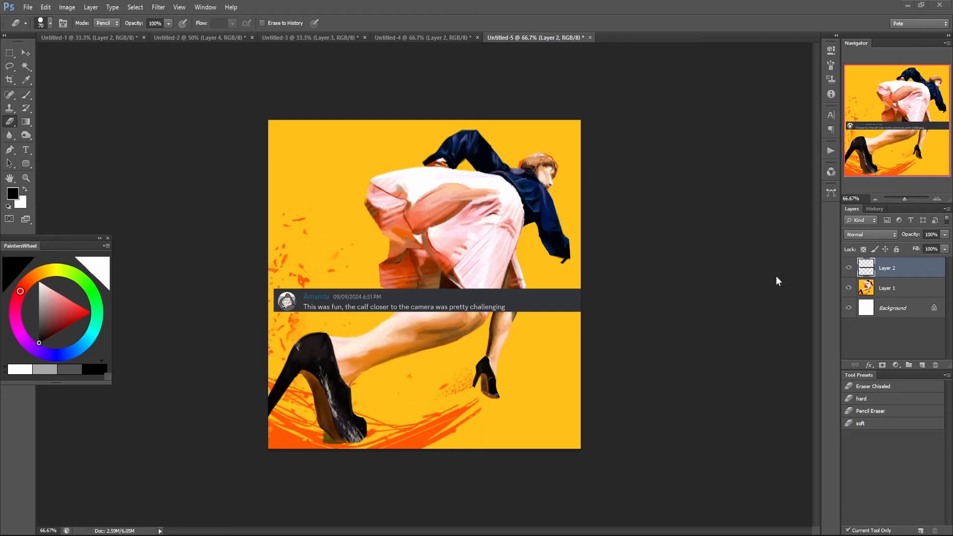
# Hide the comment layer in the next painting and add a new layer above Layer 1.
pyautogui.click(848, 268)
pyautogui.click(848, 268)
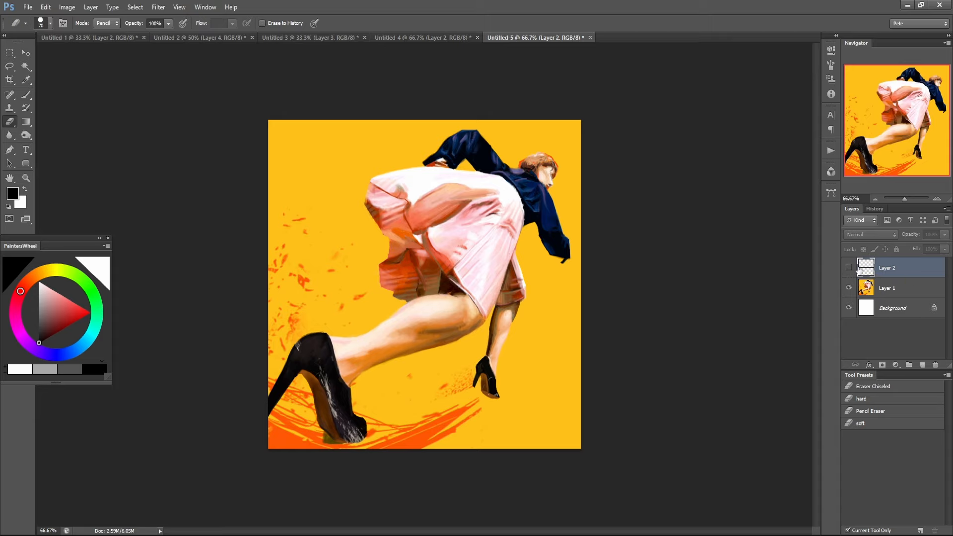
pyautogui.click(880, 289)
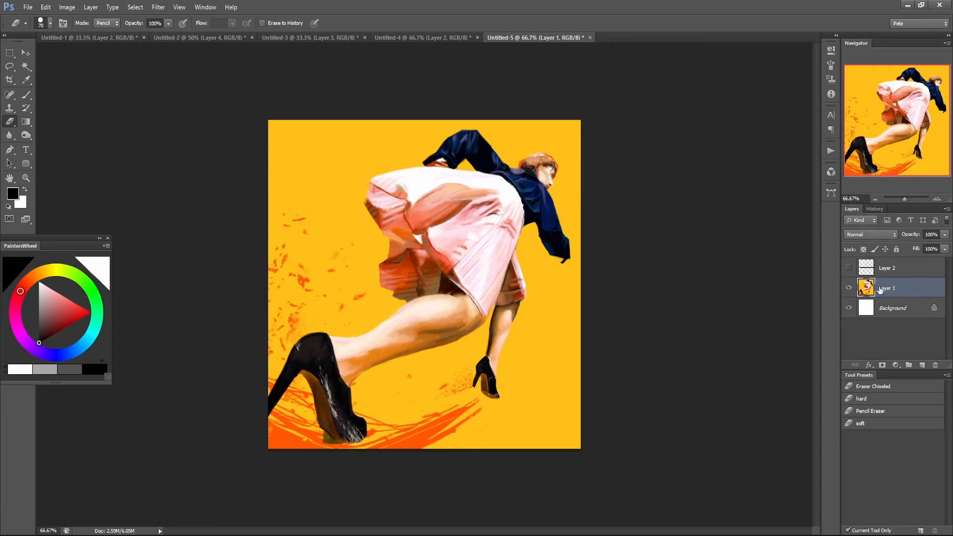
pyautogui.keyDown('ctrl'); pyautogui.click(439, 326); pyautogui.keyUp('ctrl')
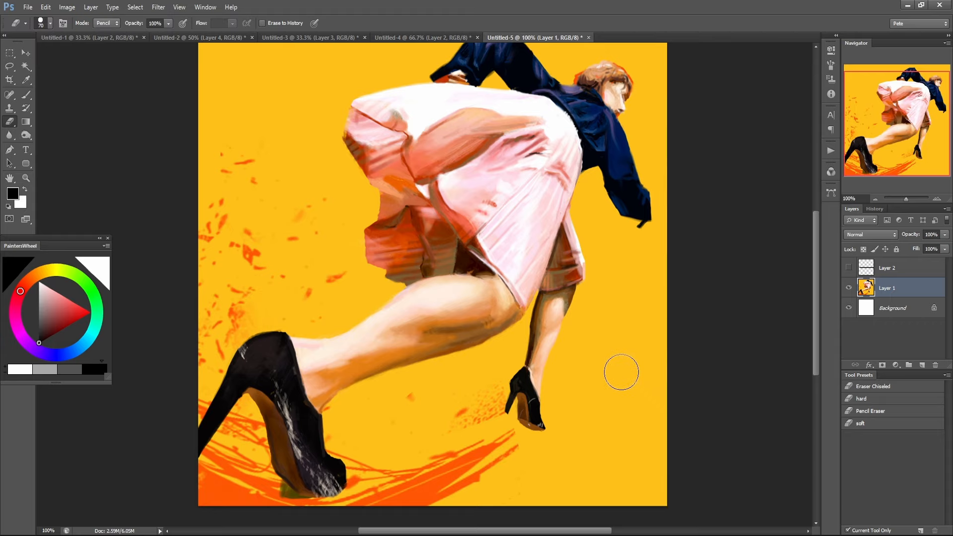
pyautogui.click(921, 366)
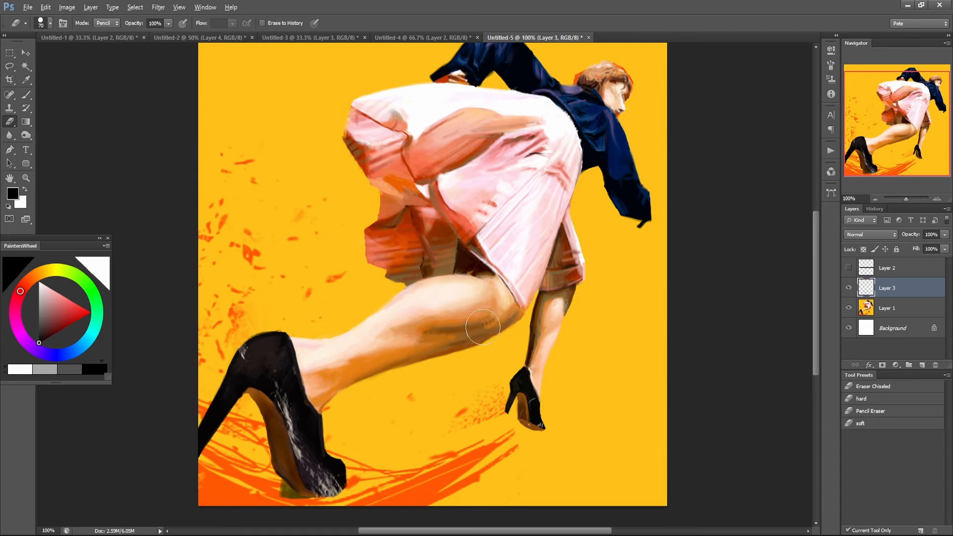
# Sample the olive brown beneath the skirt and brush a short slanted stroke on the yellow background beside the lower leg.
pyautogui.press('alt')
pyautogui.click(25, 95)
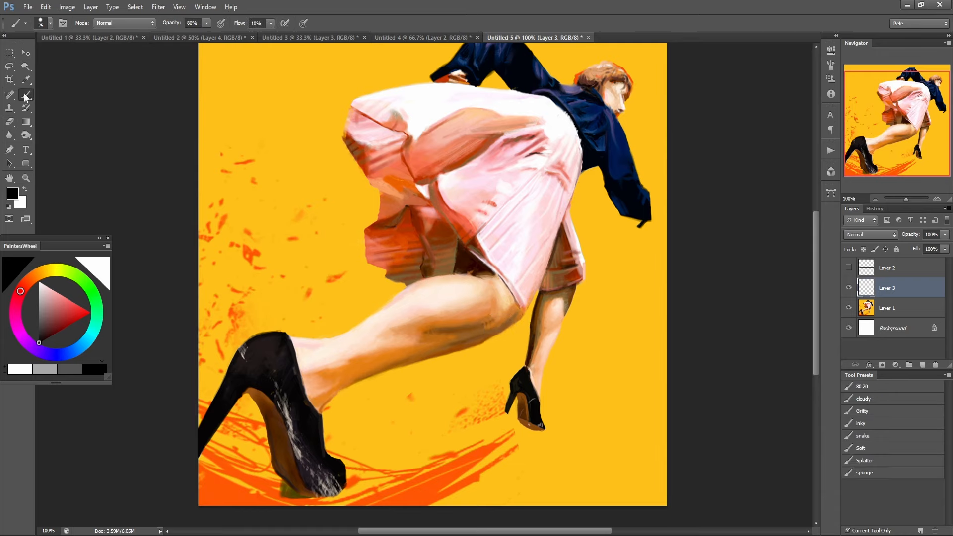
pyautogui.keyDown('alt'); pyautogui.click(442, 271); pyautogui.keyUp('alt')
pyautogui.moveTo(589, 349)
pyautogui.mouseDown()
pyautogui.moveTo(596, 322)
pyautogui.moveTo(583, 380)
pyautogui.mouseUp()
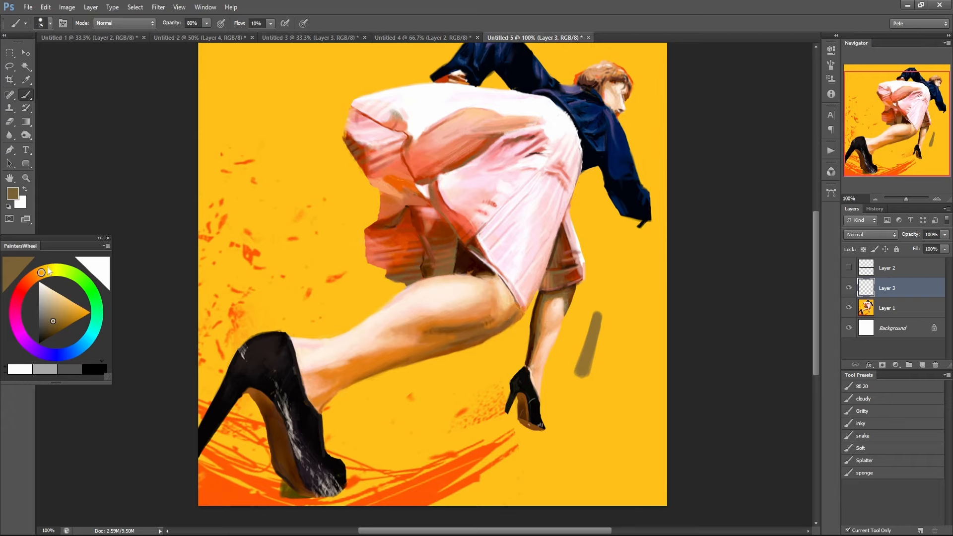
# Sample an orange skin tone and paint a stroke alongside the olive brown one, enlarging the brush to 50.
pyautogui.press('alt')
pyautogui.keyDown('alt'); pyautogui.click(552, 300); pyautogui.keyUp('alt')
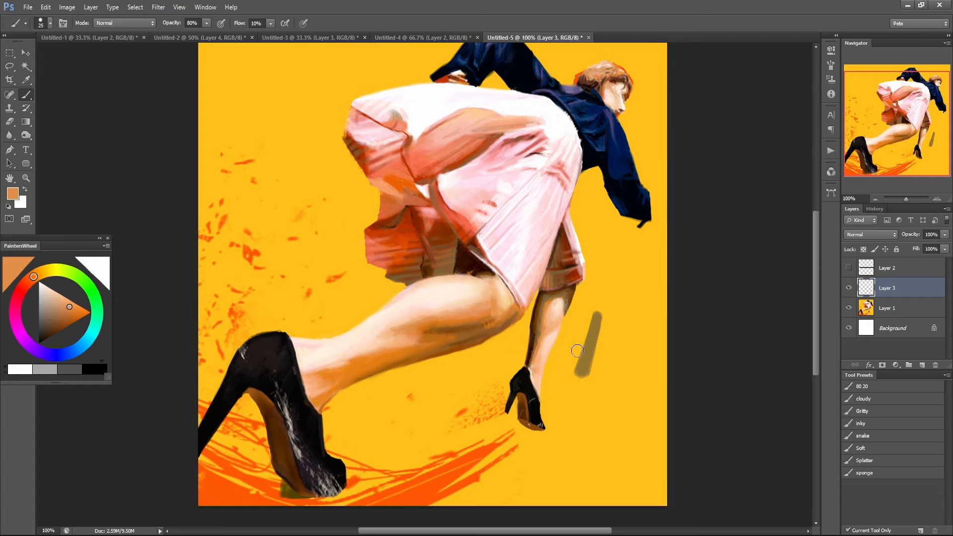
pyautogui.moveTo(577, 351)
pyautogui.mouseDown()
pyautogui.moveTo(592, 302)
pyautogui.moveTo(575, 363)
pyautogui.mouseUp()
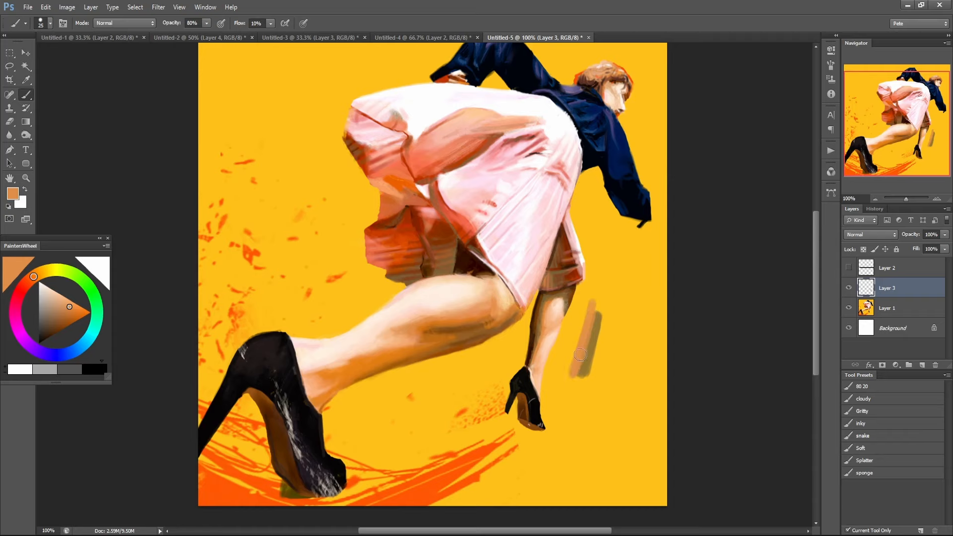
pyautogui.press(']')
pyautogui.moveTo(574, 356)
pyautogui.mouseDown()
pyautogui.moveTo(587, 327)
pyautogui.moveTo(574, 378)
pyautogui.mouseUp()
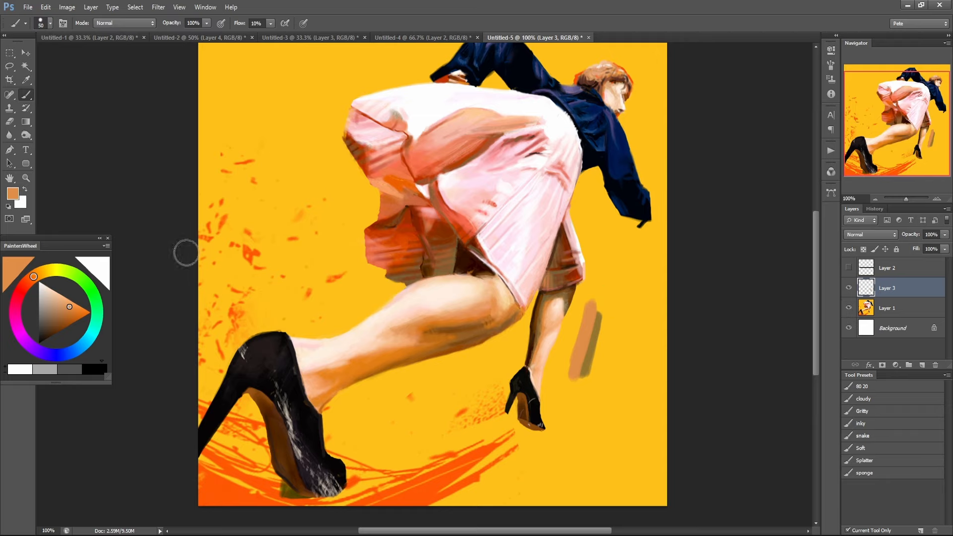
# Try a neutral gray stroke beside the orange stroke and undo it.
pyautogui.moveTo(49, 314); pyautogui.dragTo(34, 314)
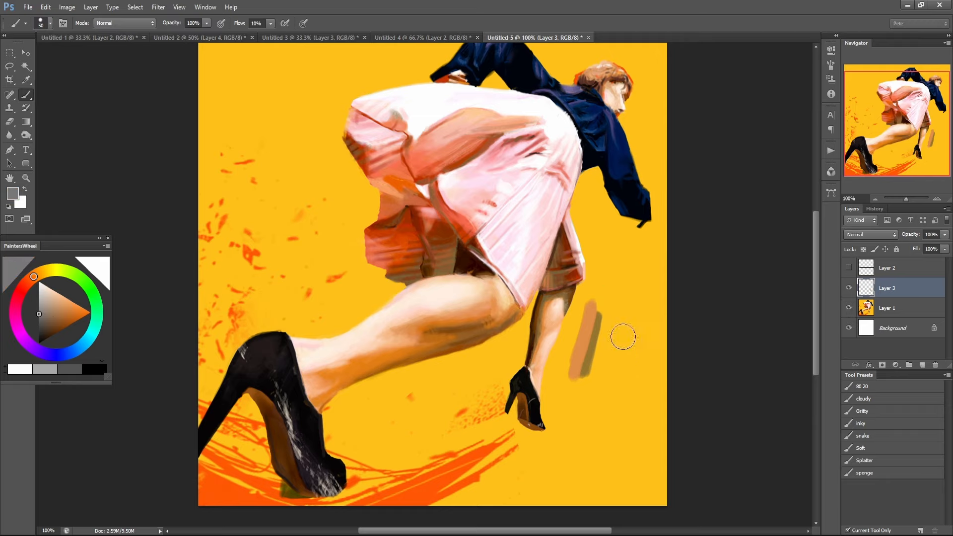
pyautogui.moveTo(570, 367); pyautogui.dragTo(575, 325)
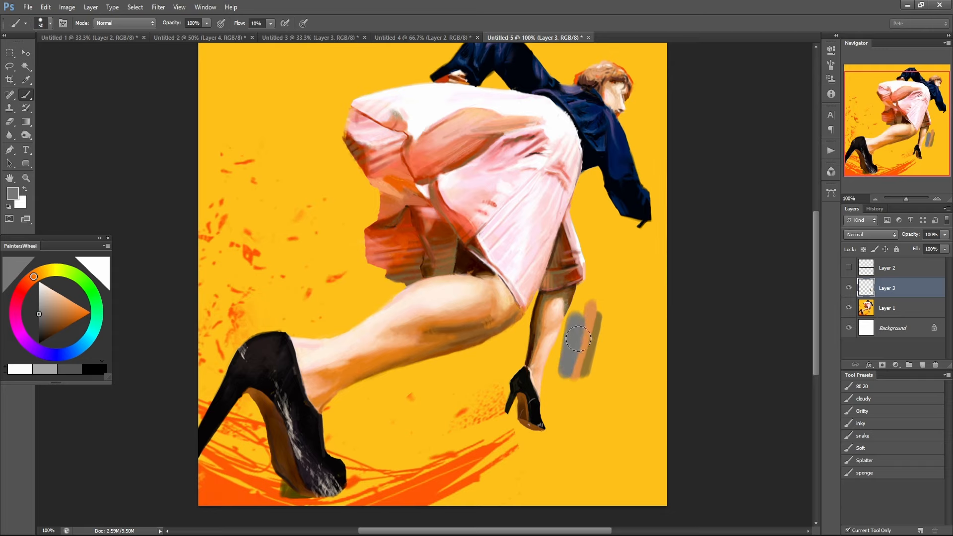
pyautogui.hotkey('ctrl', 'z')
pyautogui.moveTo(575, 337)
pyautogui.mouseDown()
pyautogui.moveTo(568, 364)
pyautogui.moveTo(579, 312)
pyautogui.moveTo(568, 362)
pyautogui.mouseUp()
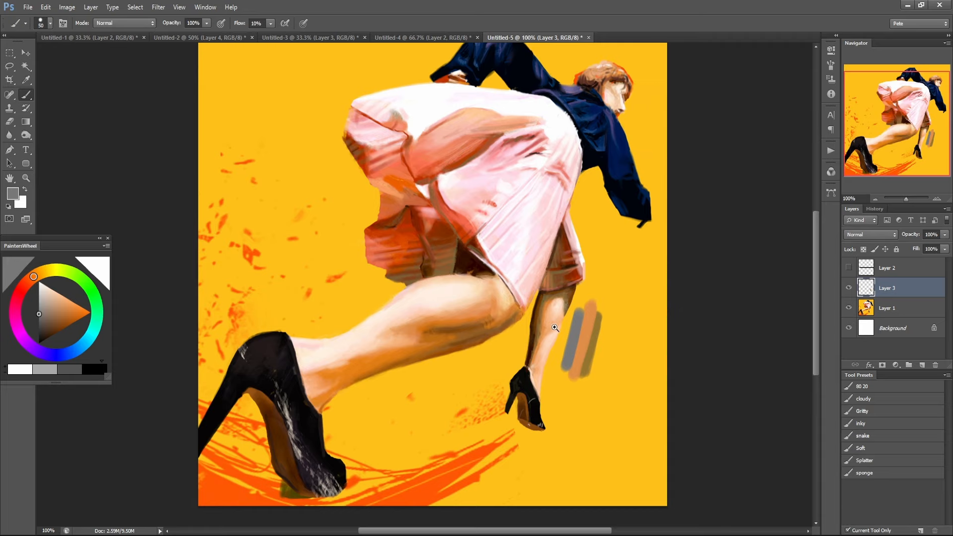
pyautogui.scroll(1, 558, 330)
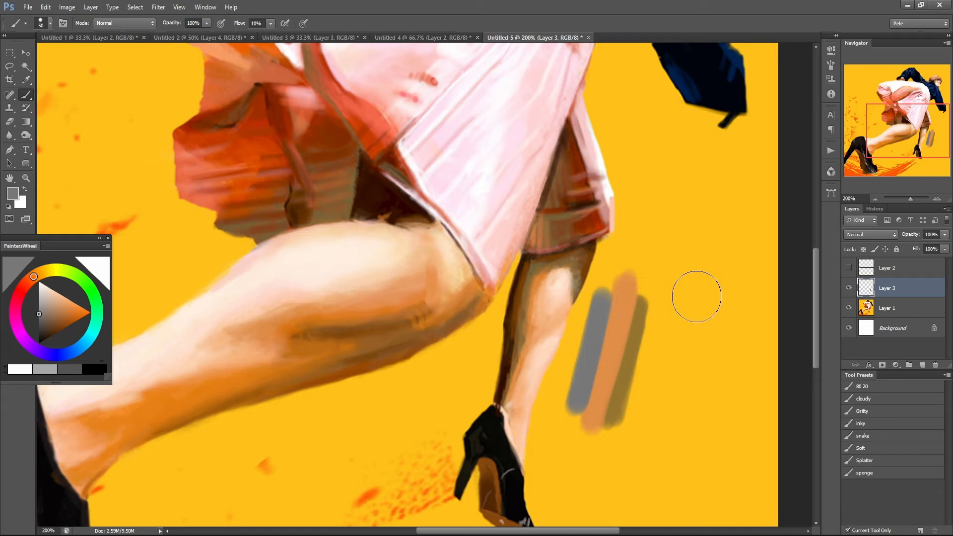
pyautogui.moveTo(405, 254)
pyautogui.mouseDown()
pyautogui.moveTo(365, 260)
pyautogui.moveTo(321, 376)
pyautogui.moveTo(346, 260)
pyautogui.moveTo(286, 281)
pyautogui.moveTo(258, 279)
pyautogui.mouseUp()
pyautogui.hotkey('ctrl', 'z')
# Sample the red-orange from the shaded underside of the skirt.
pyautogui.keyDown('alt'); pyautogui.click(150, 160); pyautogui.keyUp('alt')
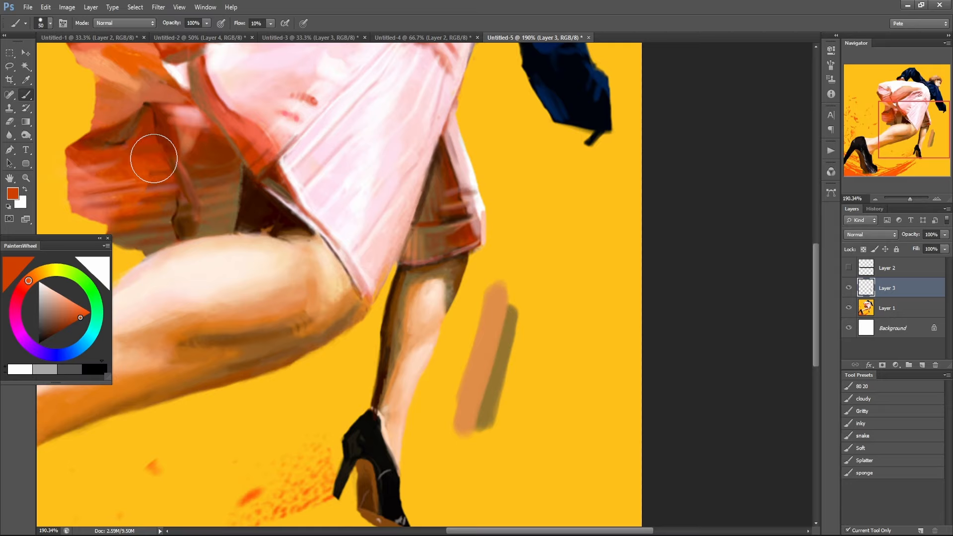
pyautogui.moveTo(154, 158); pyautogui.dragTo(155, 158)
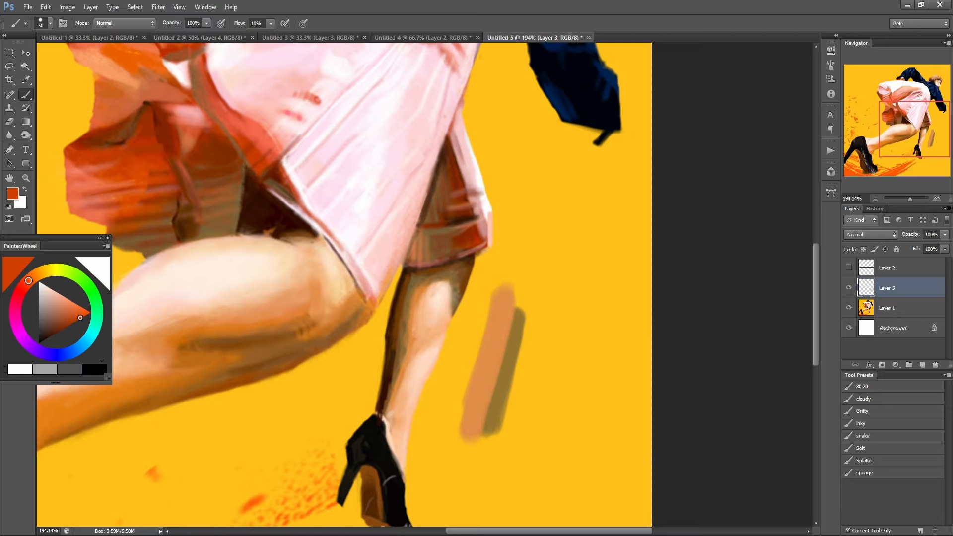
# Switch to Wacom Tablet Properties, disable touch input for the Intuos5 tablet and close the properties.
pyautogui.press('super')
pyautogui.write('wacp')
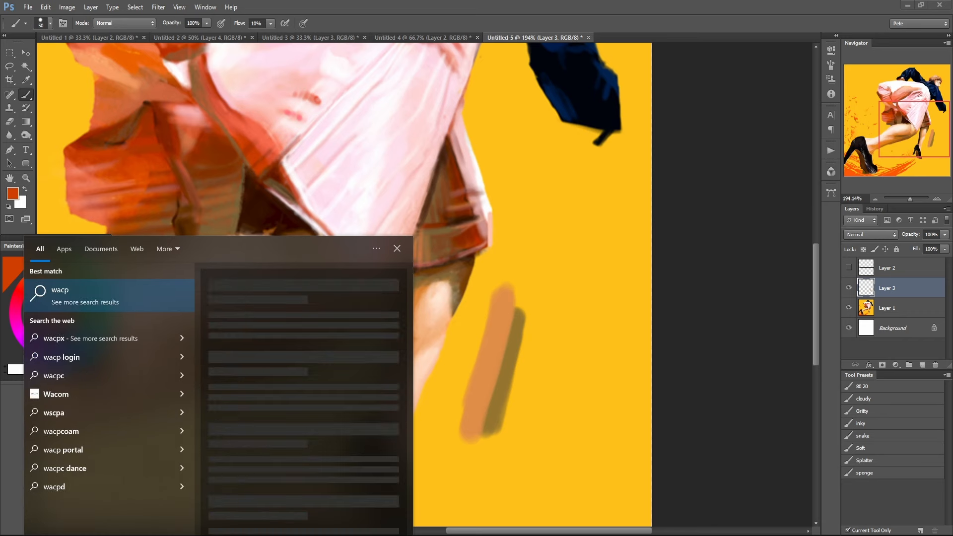
pyautogui.press('BackSpace')
pyautogui.write('om')
pyautogui.press('Return')
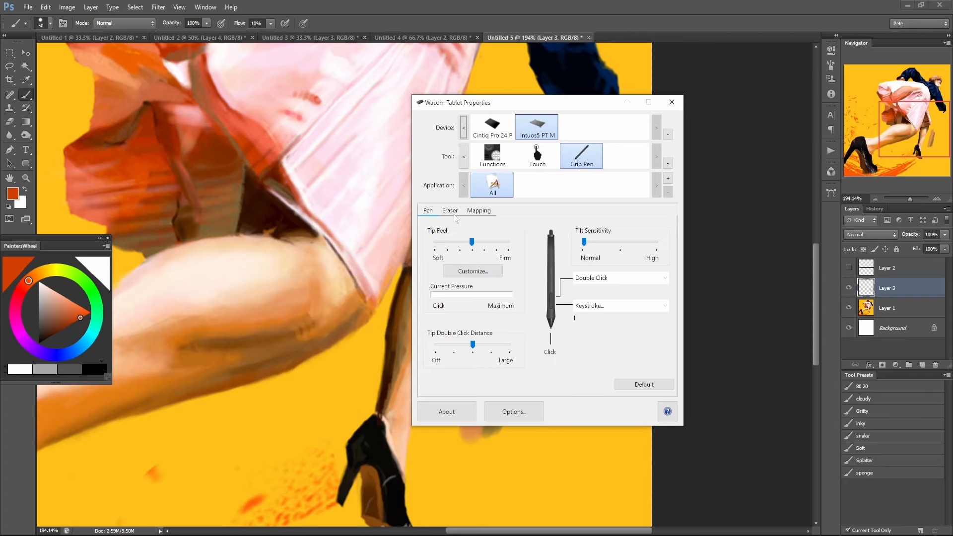
pyautogui.click(542, 155)
pyautogui.click(449, 227)
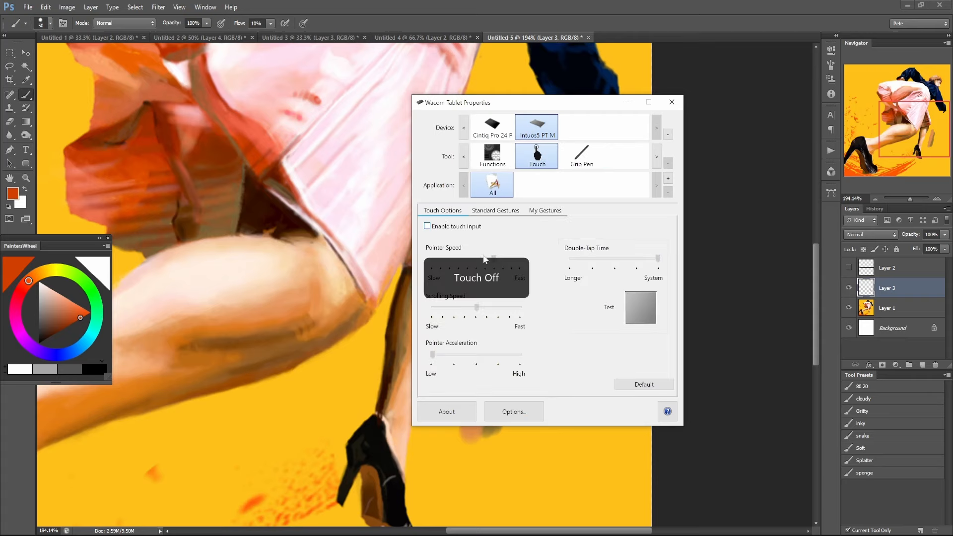
pyautogui.click(671, 102)
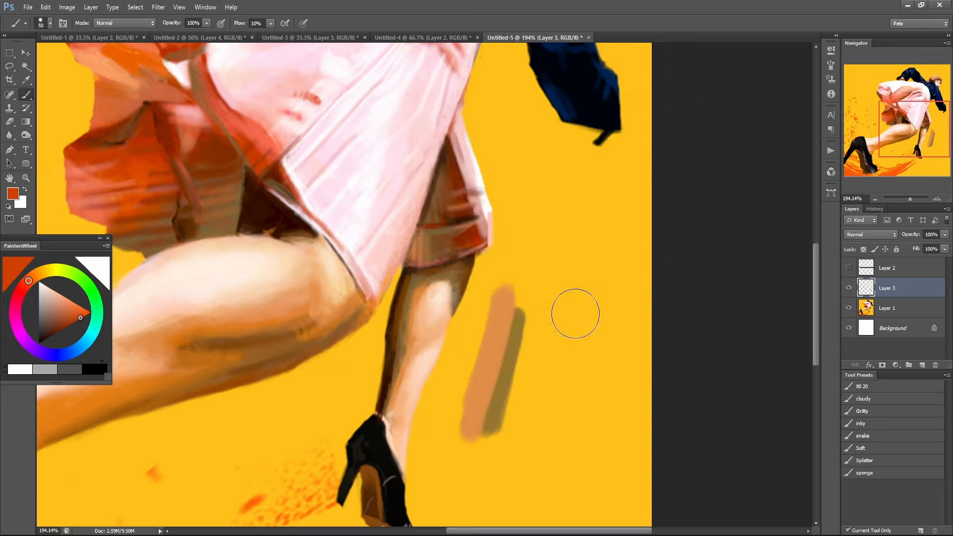
# Paint a rounded red-orange patch on the yellow background beside the skirt hem, undoing the first stroke.
pyautogui.moveTo(535, 355)
pyautogui.mouseDown()
pyautogui.moveTo(552, 311)
pyautogui.moveTo(578, 304)
pyautogui.mouseUp()
pyautogui.hotkey('ctrl', 'z')
pyautogui.moveTo(585, 208)
pyautogui.mouseDown()
pyautogui.moveTo(561, 218)
pyautogui.moveTo(594, 242)
pyautogui.moveTo(522, 253)
pyautogui.mouseUp()
# Choose a neutral gray, paint a band under the red-orange patch and a stroke beside the orange one.
pyautogui.click(27, 312)
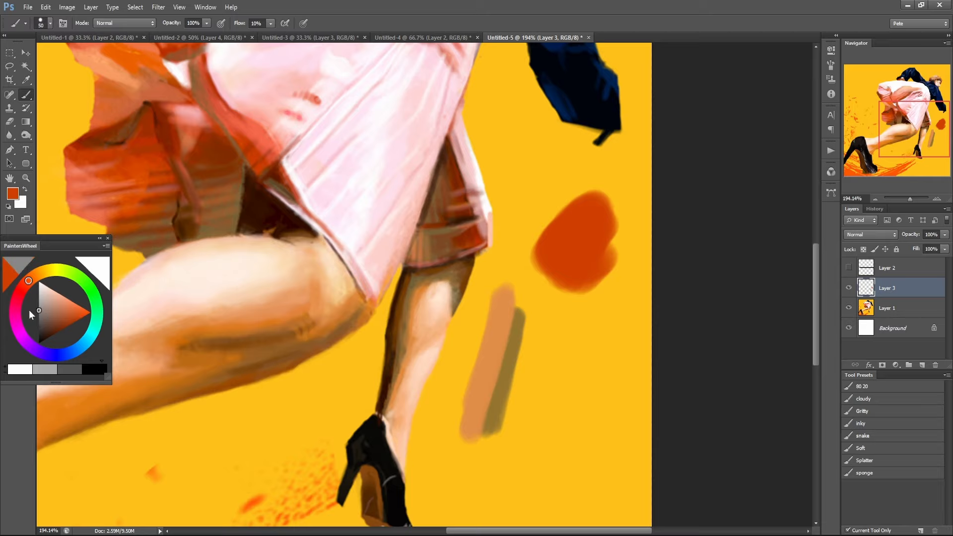
pyautogui.moveTo(551, 288)
pyautogui.mouseDown()
pyautogui.moveTo(583, 284)
pyautogui.moveTo(580, 299)
pyautogui.moveTo(597, 301)
pyautogui.moveTo(593, 328)
pyautogui.mouseUp()
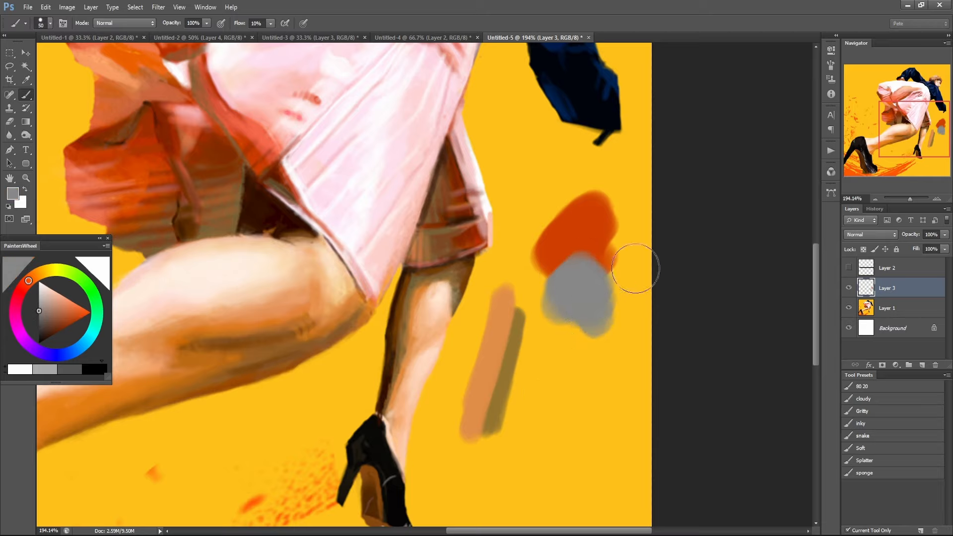
pyautogui.hotkey('ctrl', 'z')
pyautogui.moveTo(620, 264)
pyautogui.mouseDown()
pyautogui.moveTo(565, 301)
pyautogui.moveTo(541, 296)
pyautogui.mouseUp()
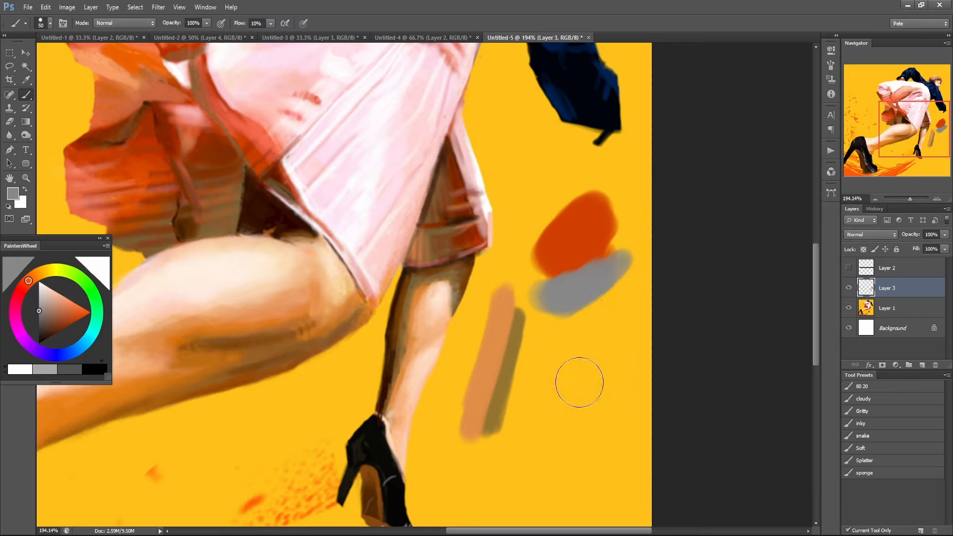
pyautogui.moveTo(475, 323); pyautogui.dragTo(471, 341)
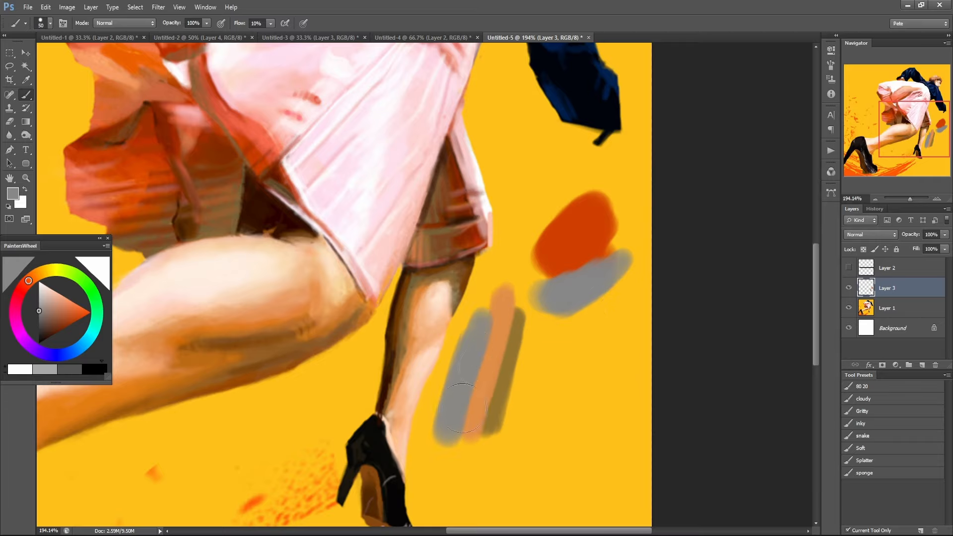
# Undo the gray stroke beside the orange one and repaint a shorter one along the olive stroke's outer edge.
pyautogui.hotkey('ctrl', 'z')
pyautogui.moveTo(521, 371); pyautogui.dragTo(490, 449)
pyautogui.hotkey('ctrl', 'z')
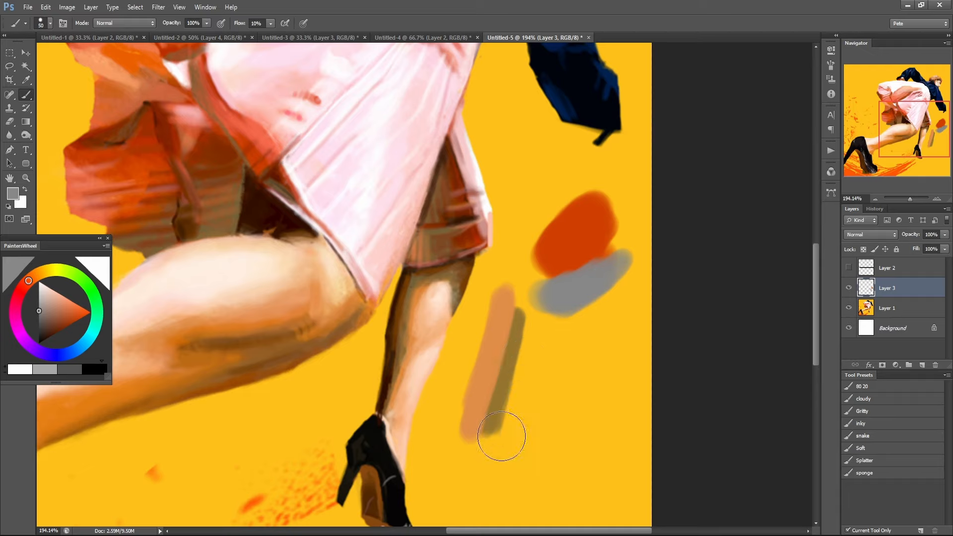
pyautogui.moveTo(531, 350); pyautogui.dragTo(499, 441)
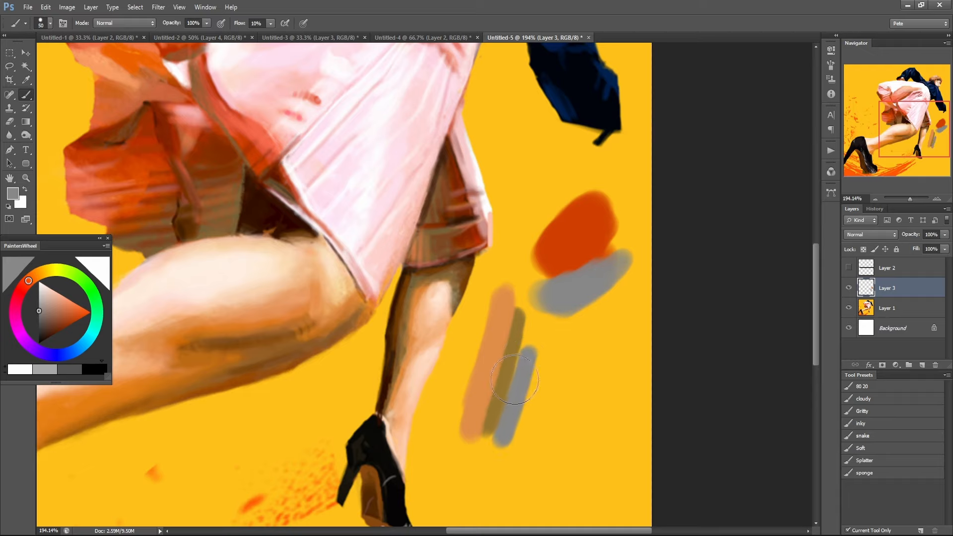
pyautogui.hotkey('ctrl', 'z')
pyautogui.moveTo(521, 369)
pyautogui.mouseDown()
pyautogui.moveTo(500, 444)
pyautogui.moveTo(527, 353)
pyautogui.moveTo(518, 410)
pyautogui.moveTo(521, 389)
pyautogui.moveTo(505, 384)
pyautogui.mouseUp()
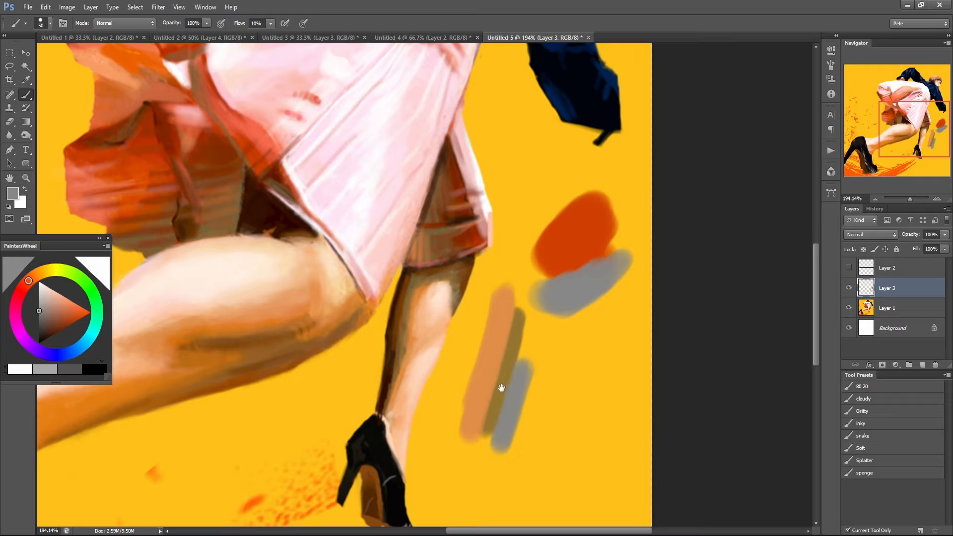
# Sample the olive stroke's color and shift its hue to an orange-brown.
pyautogui.keyDown('alt'); pyautogui.click(505, 384); pyautogui.keyUp('alt')
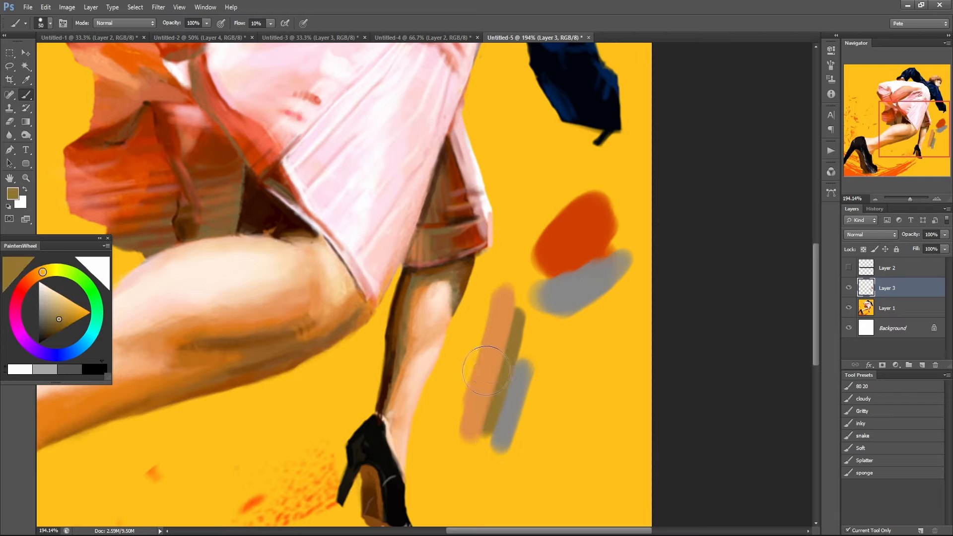
pyautogui.moveTo(495, 326)
pyautogui.mouseDown()
pyautogui.moveTo(587, 242)
pyautogui.moveTo(653, 221)
pyautogui.mouseUp()
pyautogui.keyDown('alt'); pyautogui.click(601, 238); pyautogui.keyUp('alt')
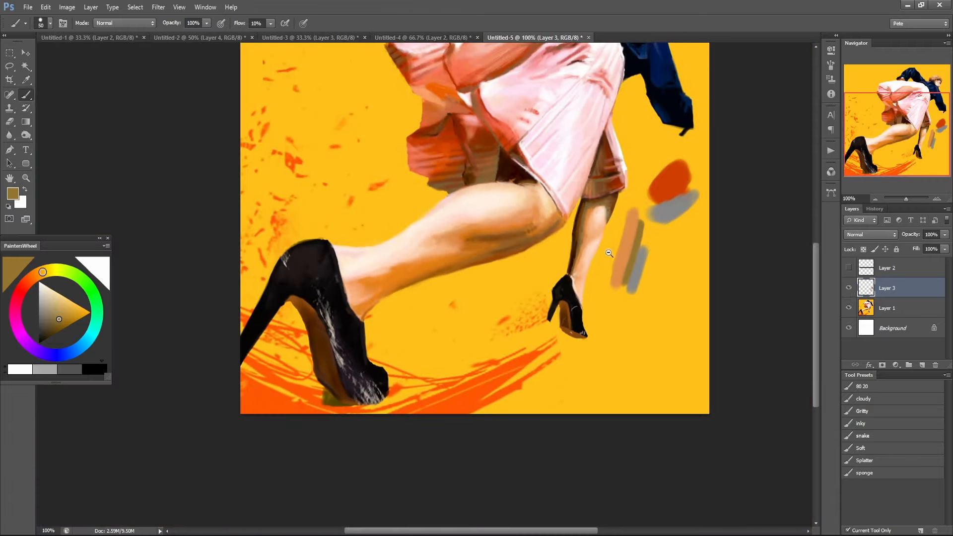
pyautogui.moveTo(609, 253); pyautogui.dragTo(506, 377)
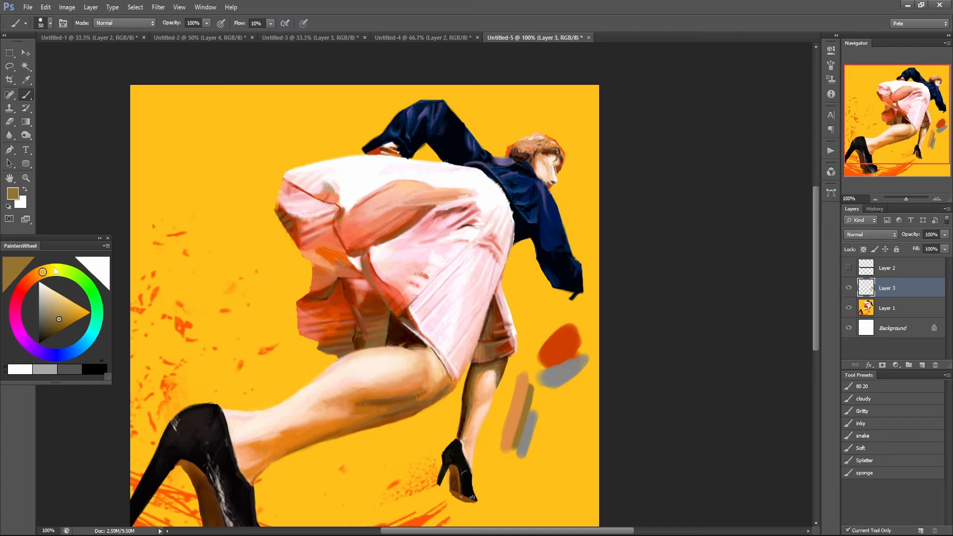
pyautogui.moveTo(42, 273); pyautogui.dragTo(35, 277)
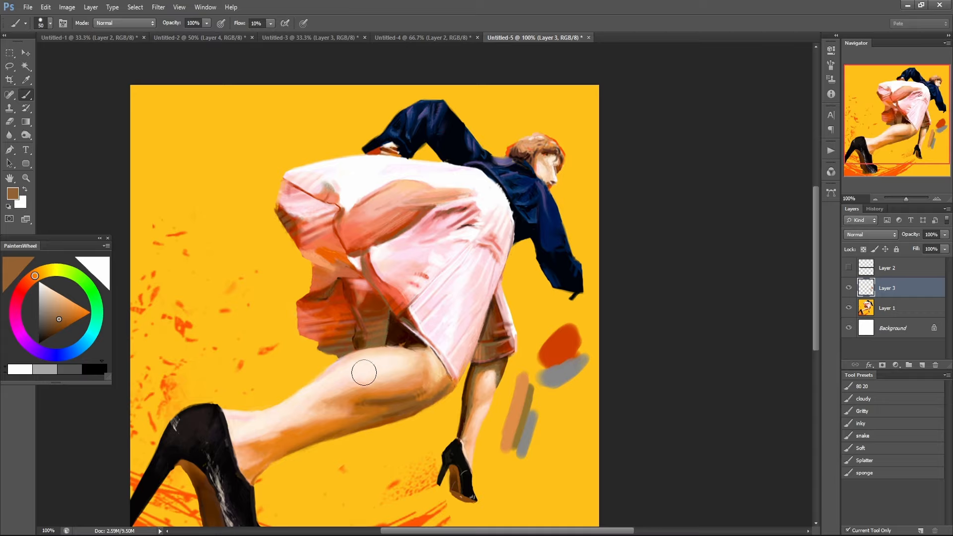
# Sample the dark brown edge and the orange midtone of the rear lower leg in turn to compare their hues.
pyautogui.keyDown('ctrl'); pyautogui.click(457, 389); pyautogui.keyUp('ctrl')
pyautogui.keyDown('ctrl'); pyautogui.click(458, 390); pyautogui.keyUp('ctrl')
pyautogui.keyDown('ctrl'); pyautogui.click(521, 393); pyautogui.keyUp('ctrl')
pyautogui.moveTo(539, 400); pyautogui.dragTo(508, 293)
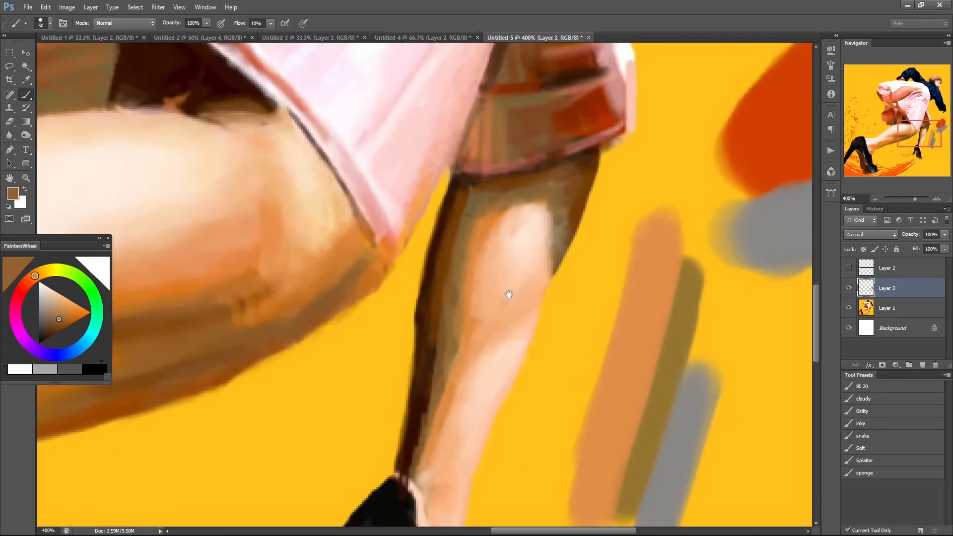
pyautogui.keyDown('alt'); pyautogui.click(446, 259); pyautogui.keyUp('alt')
pyautogui.keyDown('alt'); pyautogui.click(446, 260); pyautogui.keyUp('alt')
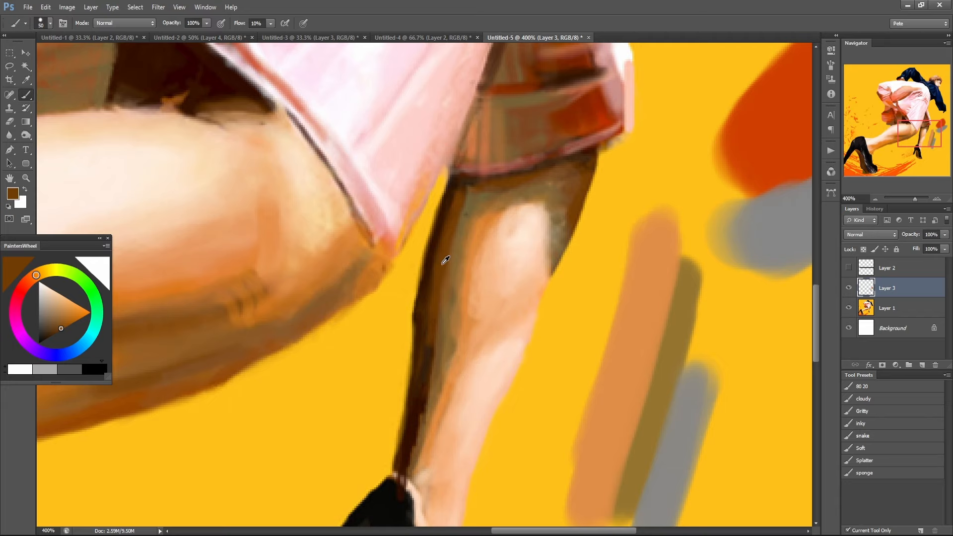
pyautogui.keyDown('alt'); pyautogui.click(476, 246); pyautogui.keyUp('alt')
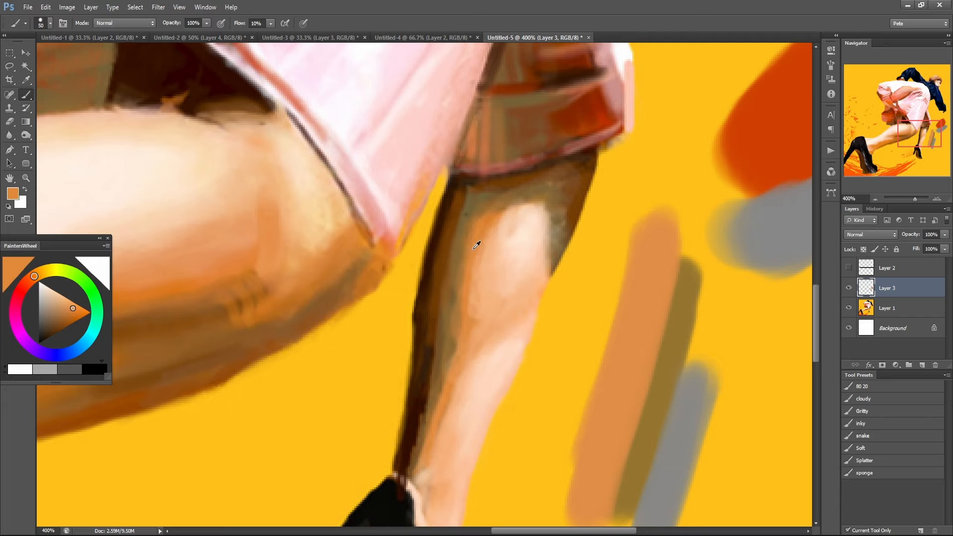
pyautogui.keyDown('alt'); pyautogui.click(441, 250); pyautogui.keyUp('alt')
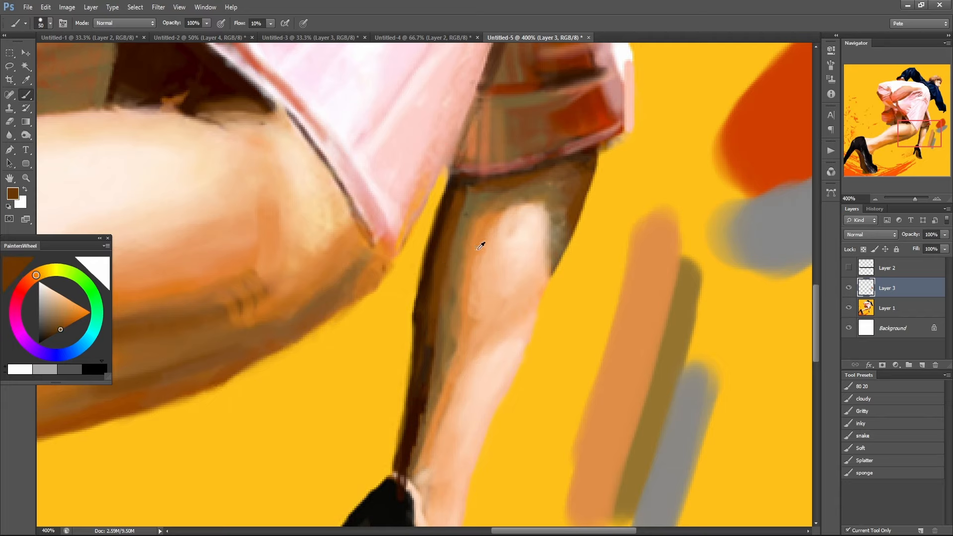
pyautogui.keyDown('alt'); pyautogui.click(478, 245); pyautogui.keyUp('alt')
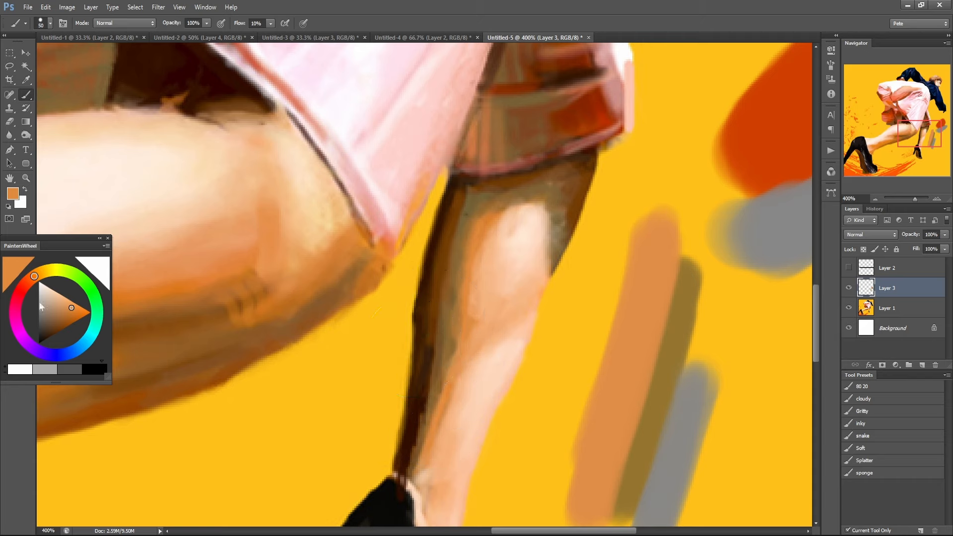
# Shift the foreground color's hue to yellow and desaturate it to a muted khaki.
pyautogui.moveTo(37, 278); pyautogui.dragTo(48, 274)
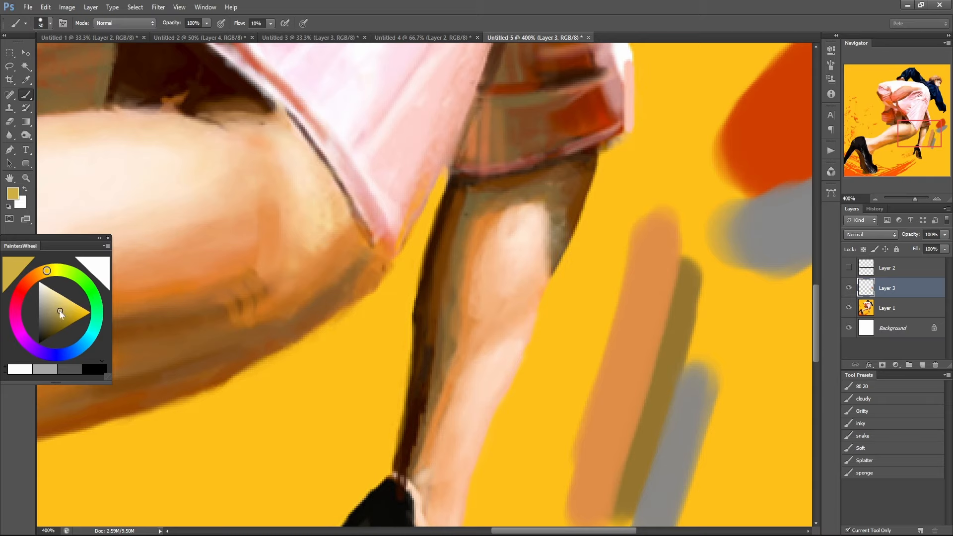
pyautogui.moveTo(59, 310); pyautogui.dragTo(52, 311)
pyautogui.click(51, 311)
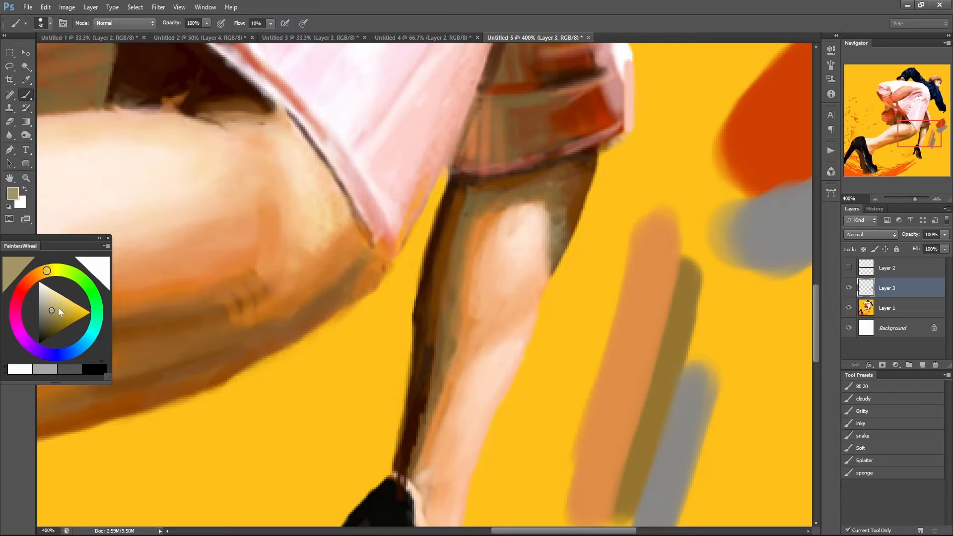
# Hide Layer 3, which holds the color swatch strokes, to show the whole painting without them.
pyautogui.hotkey('ctrl', '-')
pyautogui.hotkey('ctrl', '-')
pyautogui.hotkey('ctrl', '-')
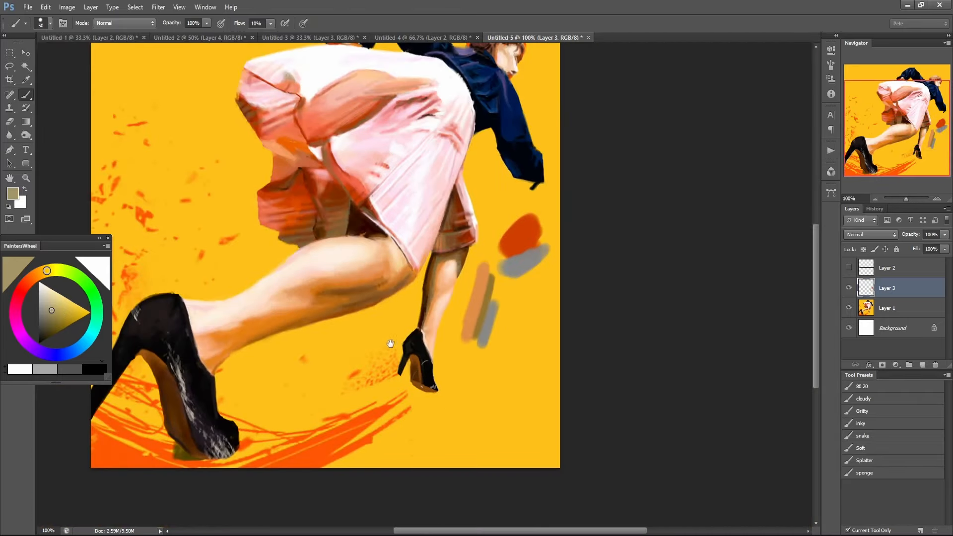
pyautogui.moveTo(380, 309); pyautogui.dragTo(427, 354)
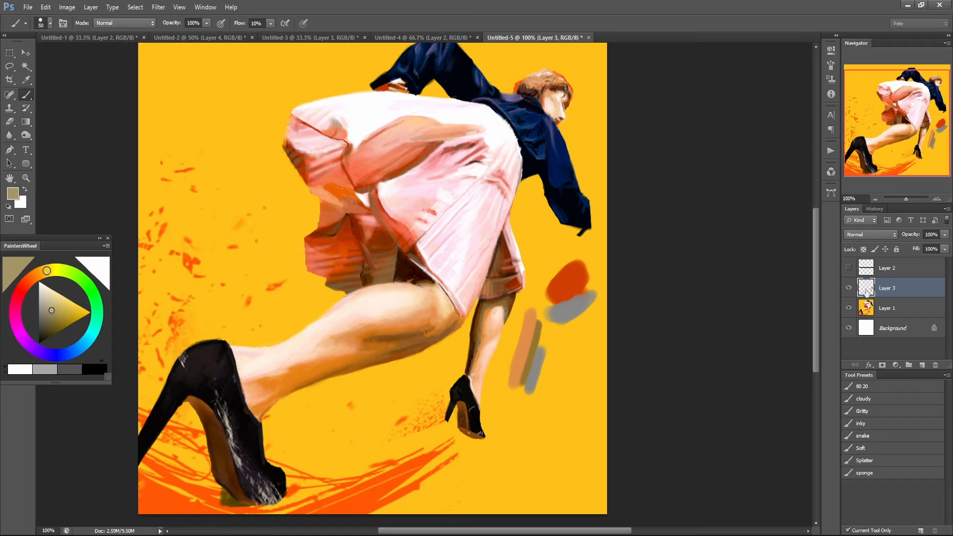
pyautogui.click(848, 289)
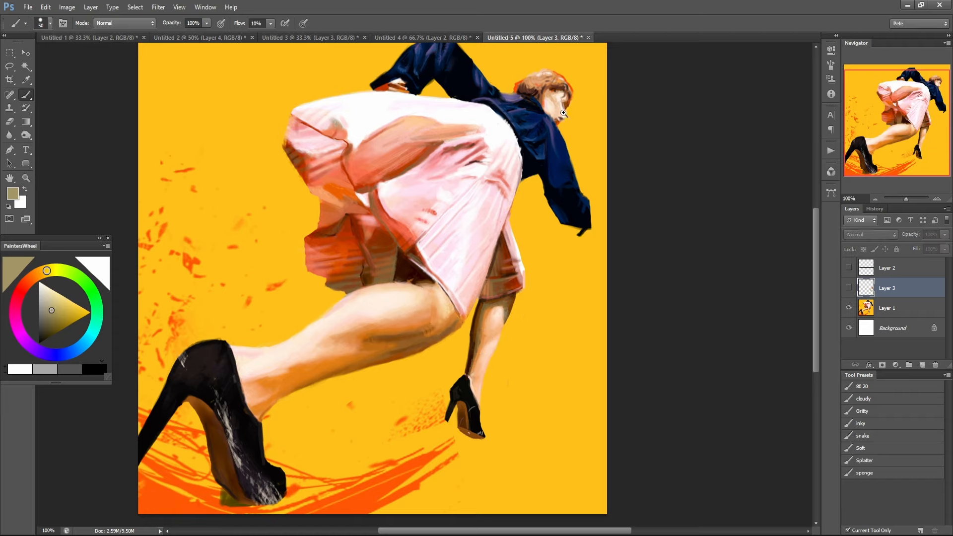
# Close the photo viewer and open the reference image running.jpeg as a document in Photoshop.
pyautogui.scroll(2, 563, 112)
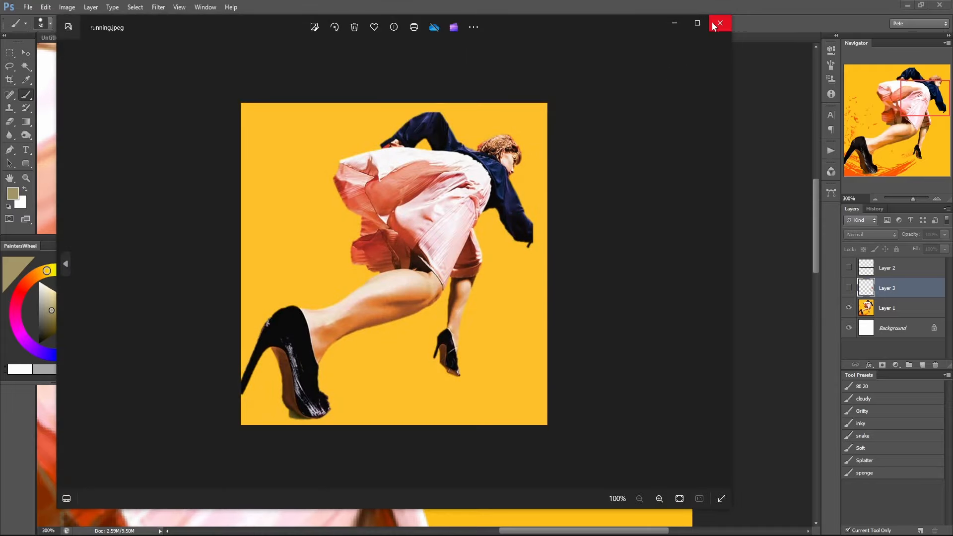
pyautogui.click(718, 24)
pyautogui.moveTo(0, 169); pyautogui.dragTo(13, 110)
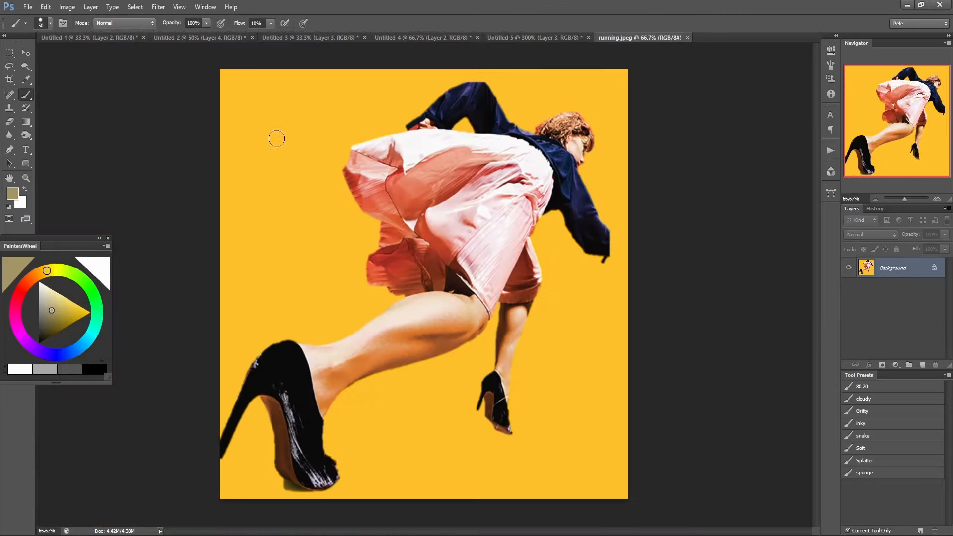
# Select a rectangle around the head in running.jpeg and paste it beside the painted head in Untitled-5.
pyautogui.click(9, 52)
pyautogui.moveTo(511, 96); pyautogui.dragTo(609, 193)
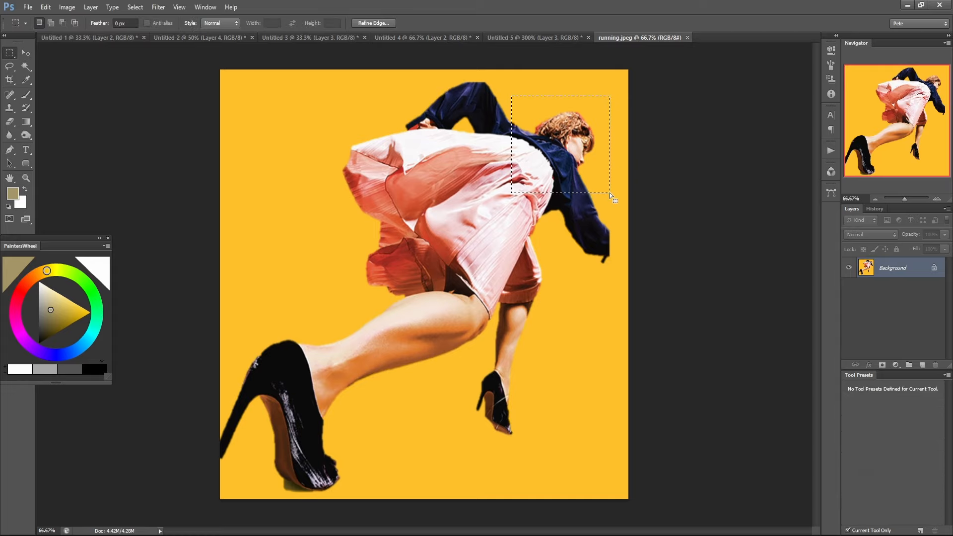
pyautogui.click(516, 38)
pyautogui.hotkey('ctrl', 'v')
pyautogui.moveTo(544, 225); pyautogui.dragTo(299, 107)
pyautogui.moveTo(514, 141); pyautogui.dragTo(609, 251)
pyautogui.moveTo(380, 278); pyautogui.dragTo(372, 245)
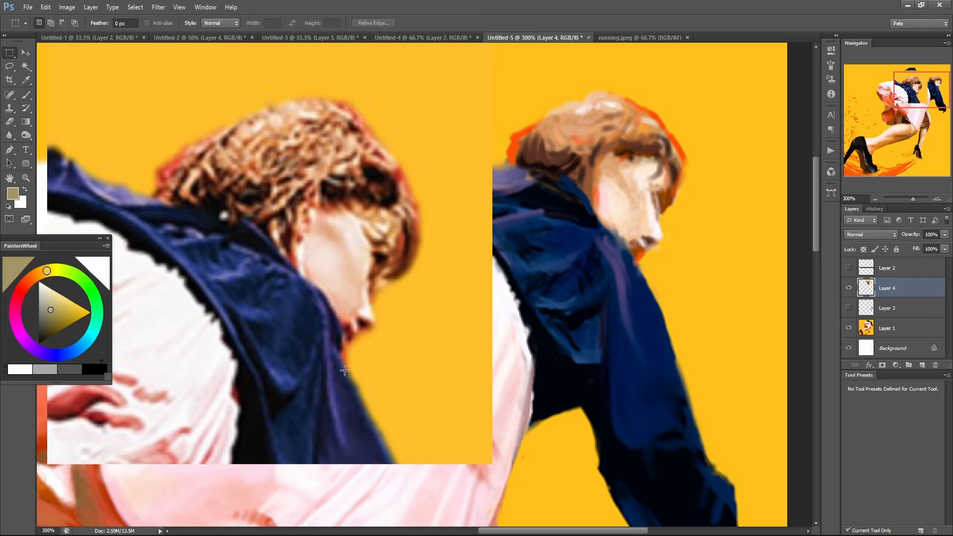
# Move the pasted head reference off the figure to the upper-left area of the yellow background.
pyautogui.moveTo(336, 433); pyautogui.dragTo(488, 369)
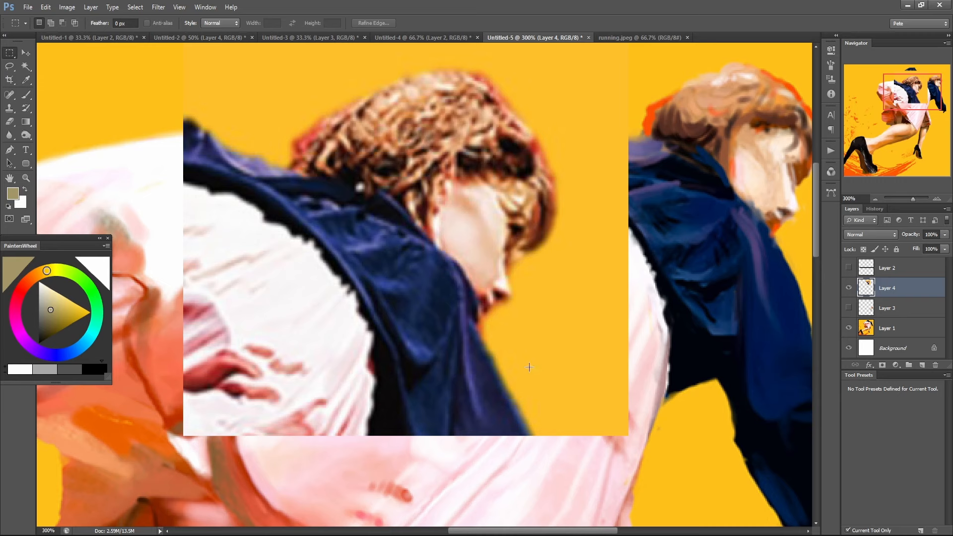
pyautogui.moveTo(545, 329); pyautogui.dragTo(452, 361)
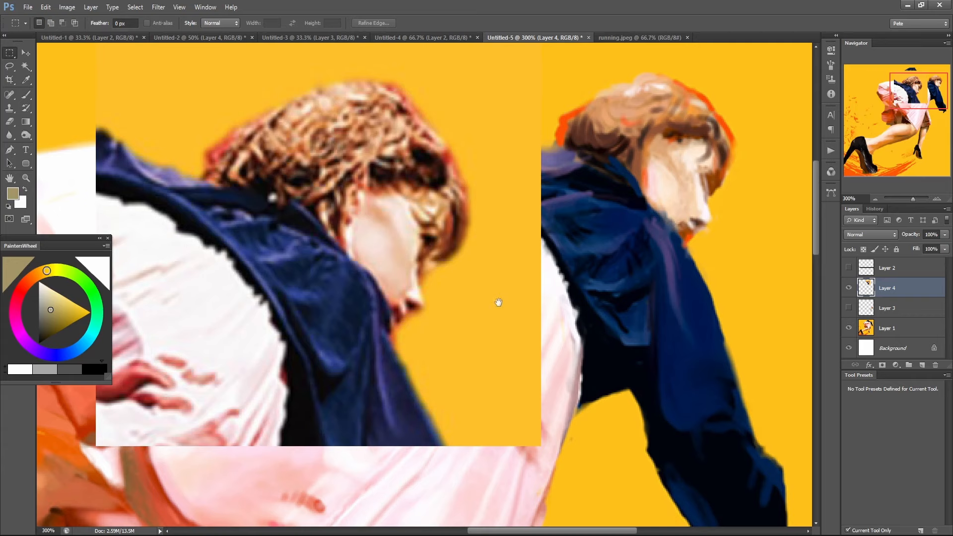
pyautogui.hotkey('ctrl', '1')
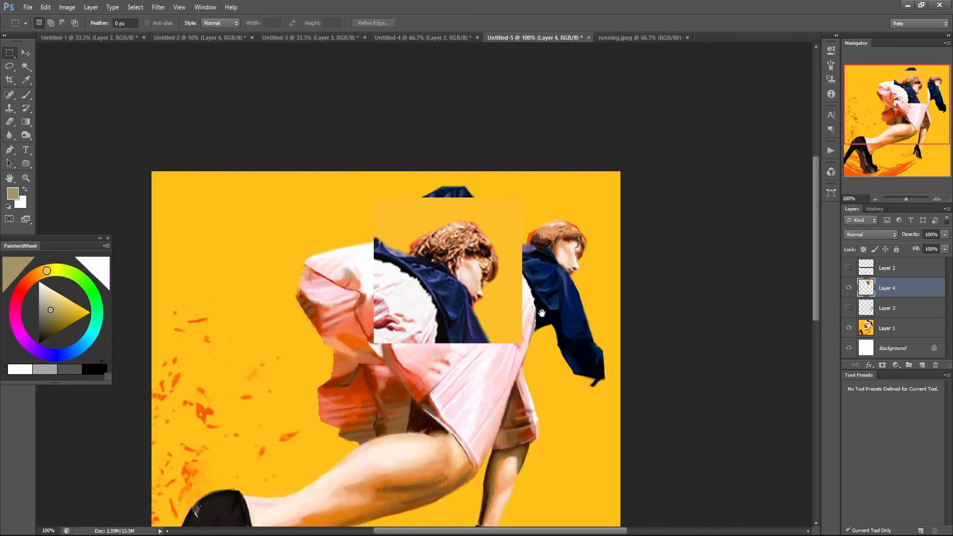
pyautogui.moveTo(520, 309); pyautogui.dragTo(489, 305)
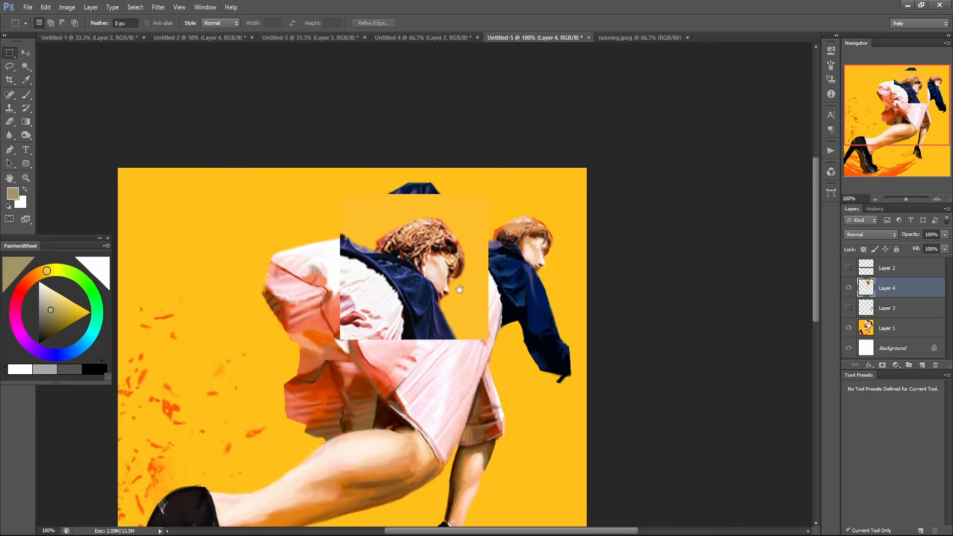
pyautogui.hotkey('ctrl', '-')
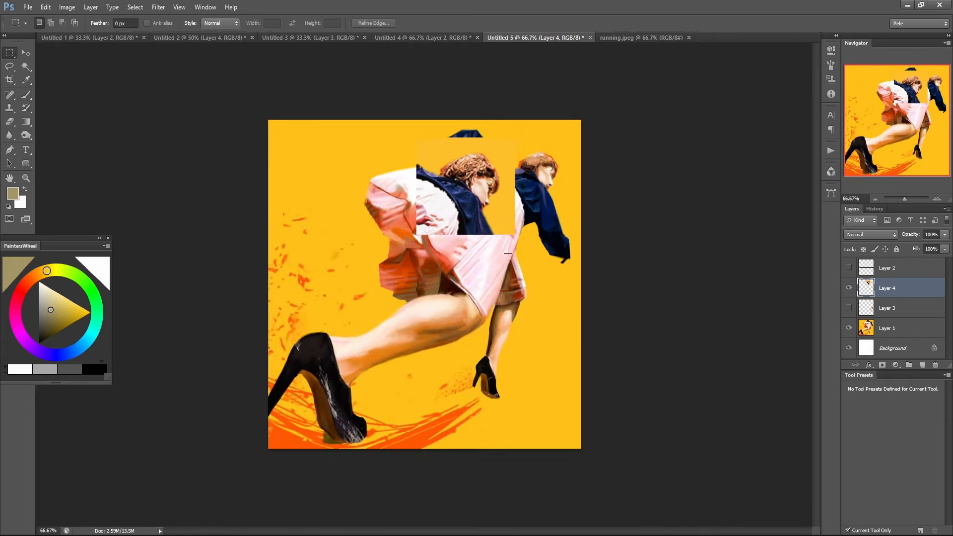
pyautogui.moveTo(498, 218); pyautogui.dragTo(374, 208)
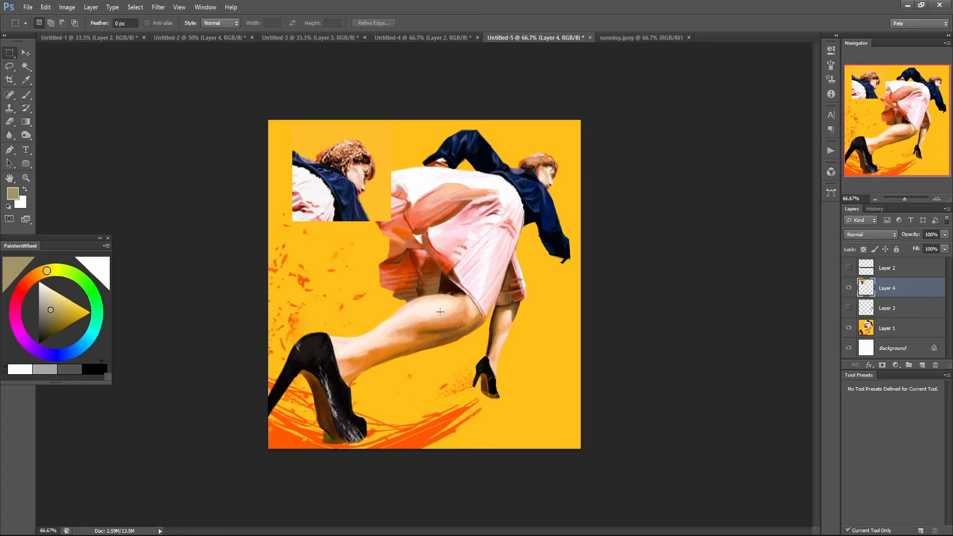
# Switch to the Brush and add a new layer directly beneath the pasted head reference layer.
pyautogui.keyDown('ctrl'); pyautogui.click(366, 185); pyautogui.keyUp('ctrl')
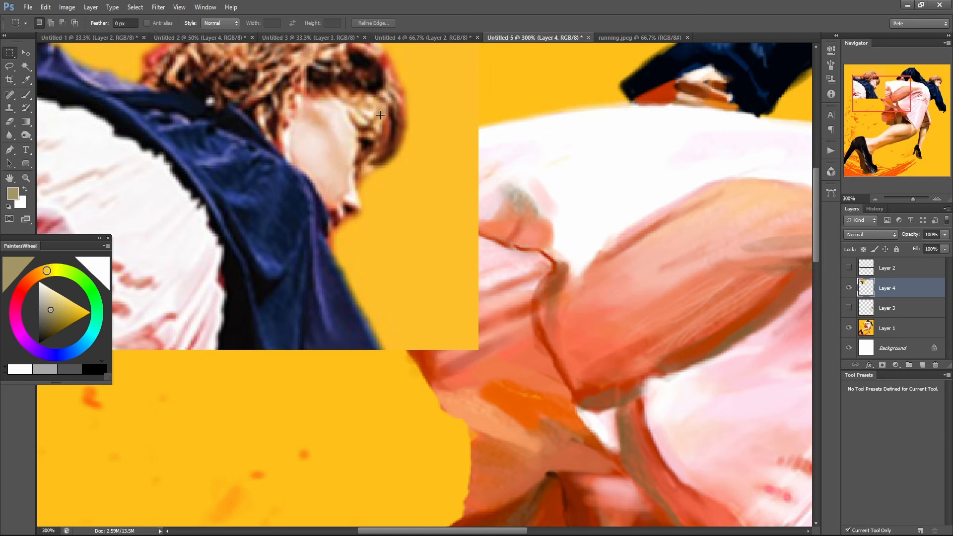
pyautogui.moveTo(538, 161); pyautogui.dragTo(372, 276)
pyautogui.press('alt')
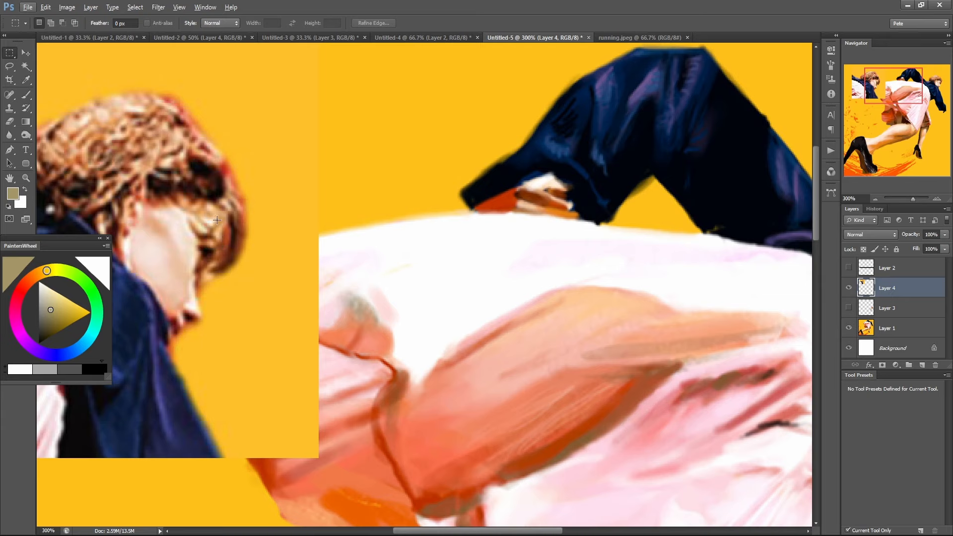
pyautogui.keyDown('alt'); pyautogui.click(283, 295); pyautogui.keyUp('alt')
pyautogui.moveTo(650, 284); pyautogui.dragTo(588, 269)
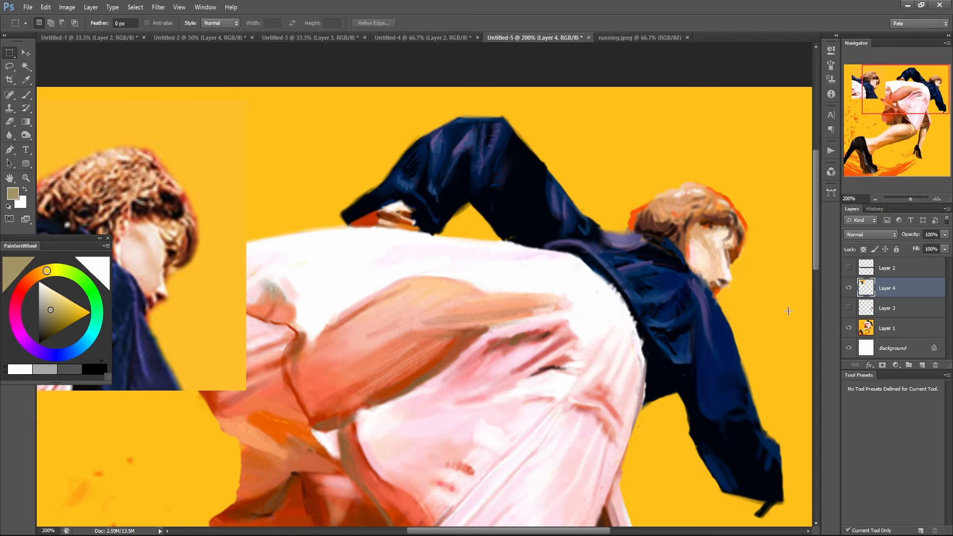
pyautogui.press('b')
pyautogui.click(921, 365)
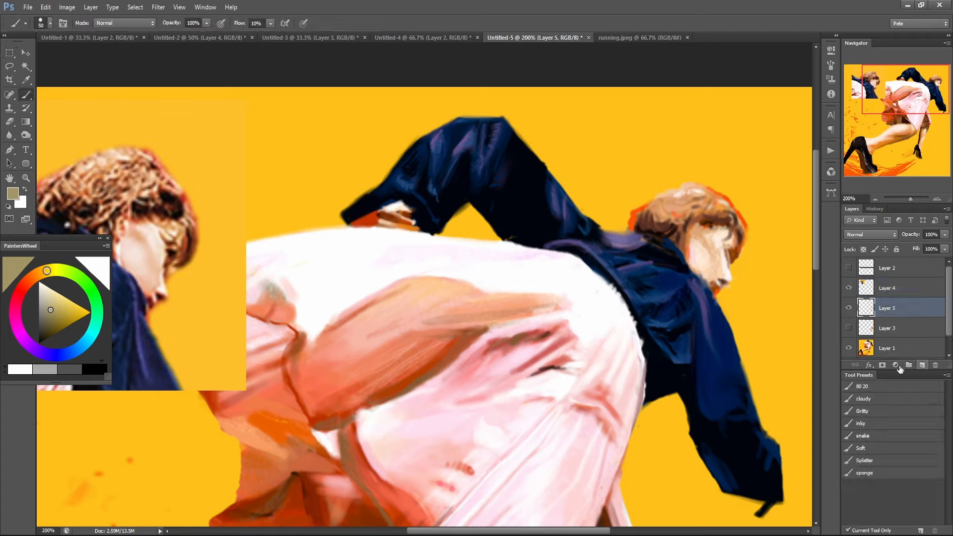
# Sample browns from the painted hair and darken the shadows around the eyes and nose on Layer 5, using 70% and 10% brush opacity.
pyautogui.keyDown('alt'); pyautogui.click(742, 231); pyautogui.keyUp('alt')
pyautogui.press('7')
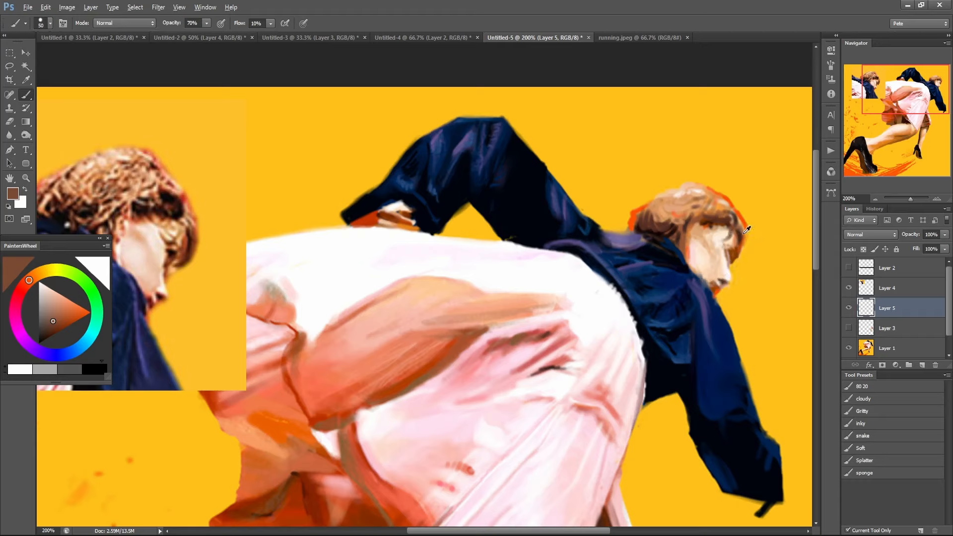
pyautogui.keyDown('alt'); pyautogui.click(726, 216); pyautogui.keyUp('alt')
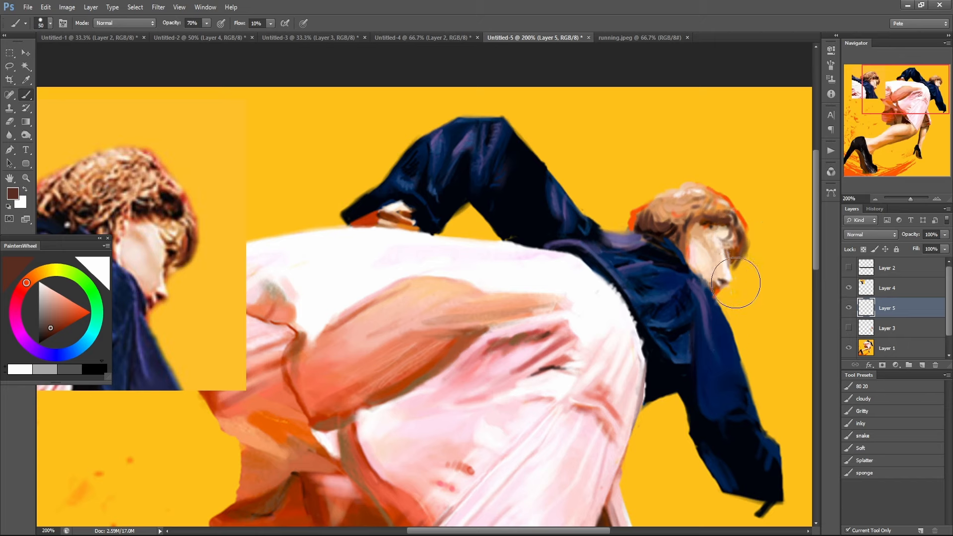
pyautogui.keyDown('alt'); pyautogui.click(735, 246); pyautogui.keyUp('alt')
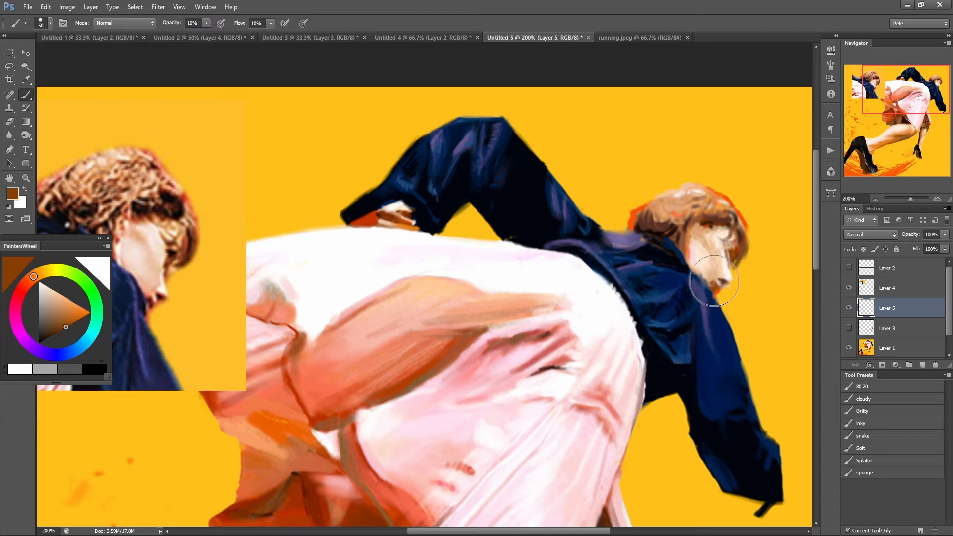
pyautogui.moveTo(707, 274); pyautogui.dragTo(706, 278)
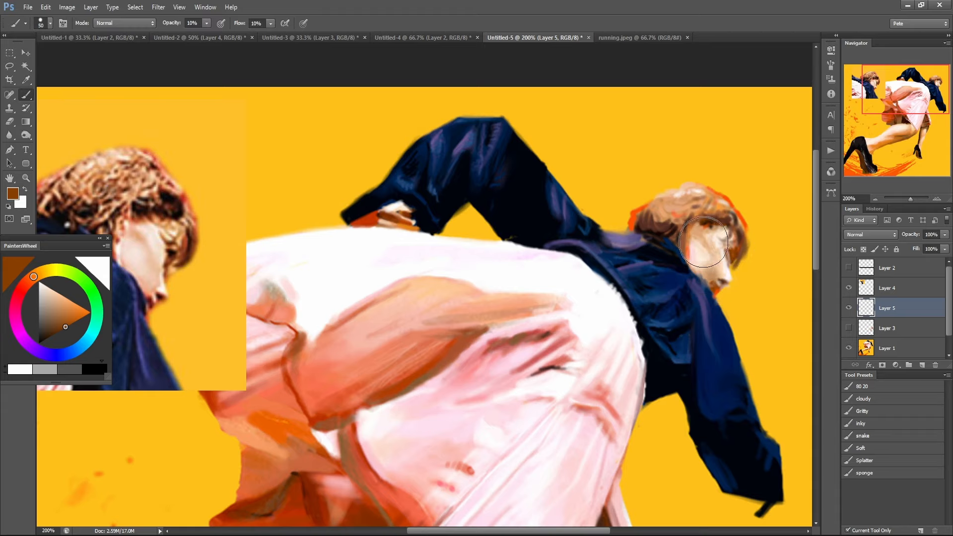
# Sample tan and brown tones around the painted nose and cheek and blend them softly into the face at 10% opacity.
pyautogui.press('d')
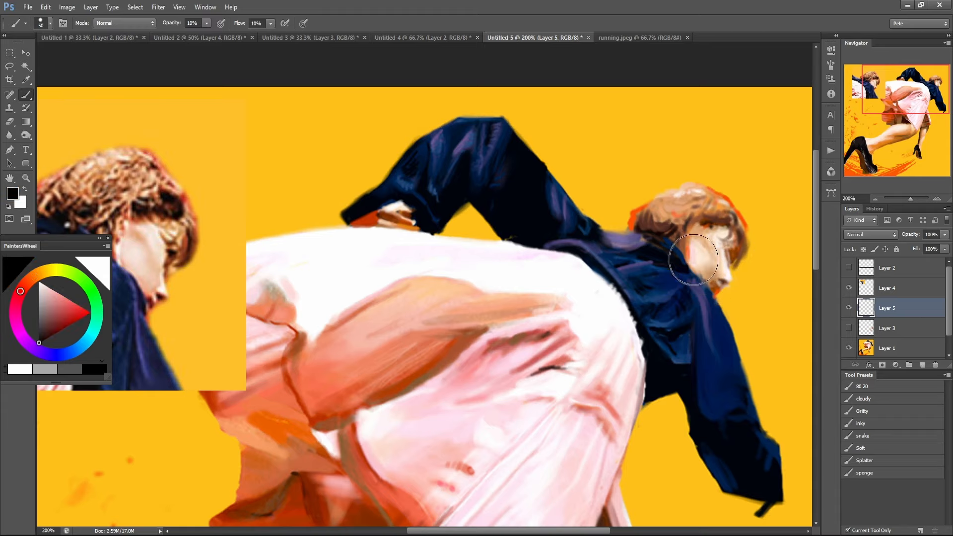
pyautogui.keyDown('alt'); pyautogui.click(720, 276); pyautogui.keyUp('alt')
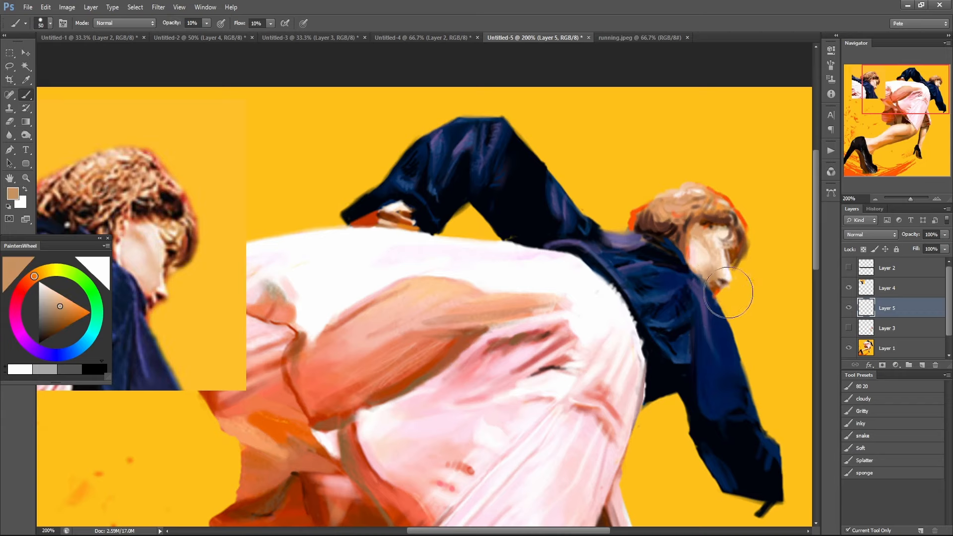
pyautogui.keyDown('alt'); pyautogui.click(715, 256); pyautogui.keyUp('alt')
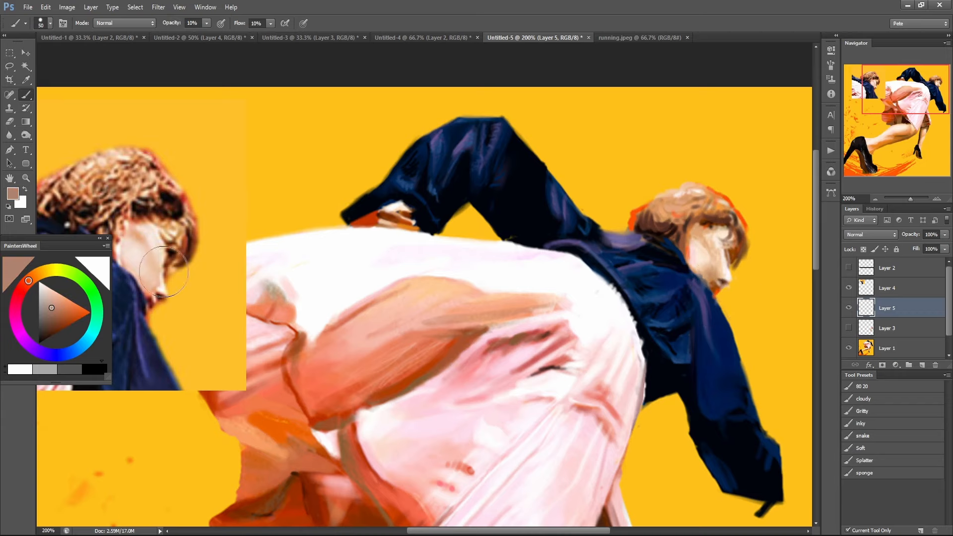
pyautogui.keyDown('alt'); pyautogui.click(735, 264); pyautogui.keyUp('alt')
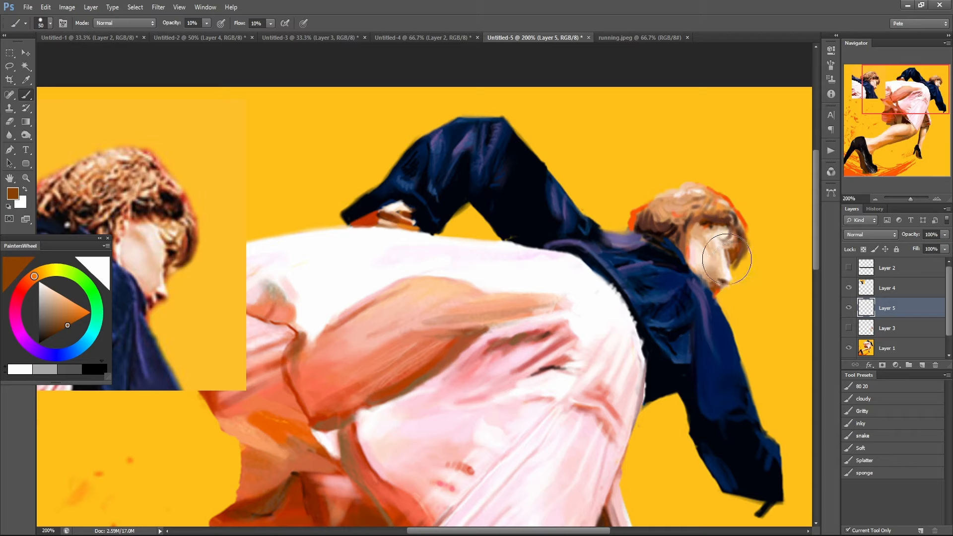
# Shrink the brush to 15, sample navy from the jacket and dab it at the far eye socket at 80% opacity.
pyautogui.press('[')
pyautogui.press('[')
pyautogui.press('[')
pyautogui.press('[')
pyautogui.press('[')
pyautogui.press('[')
pyautogui.press('[')
pyautogui.keyDown('alt'); pyautogui.click(673, 356); pyautogui.keyUp('alt')
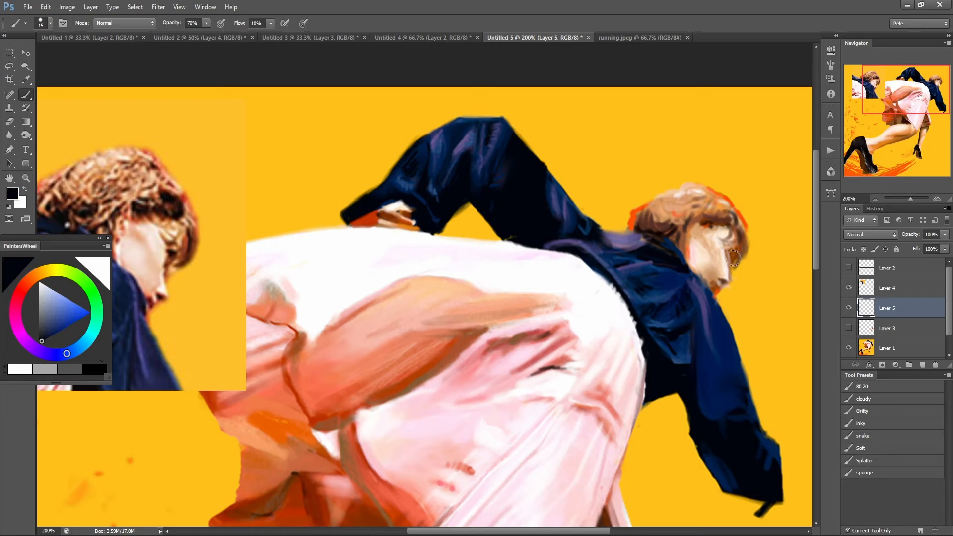
pyautogui.scroll(2, 734, 258)
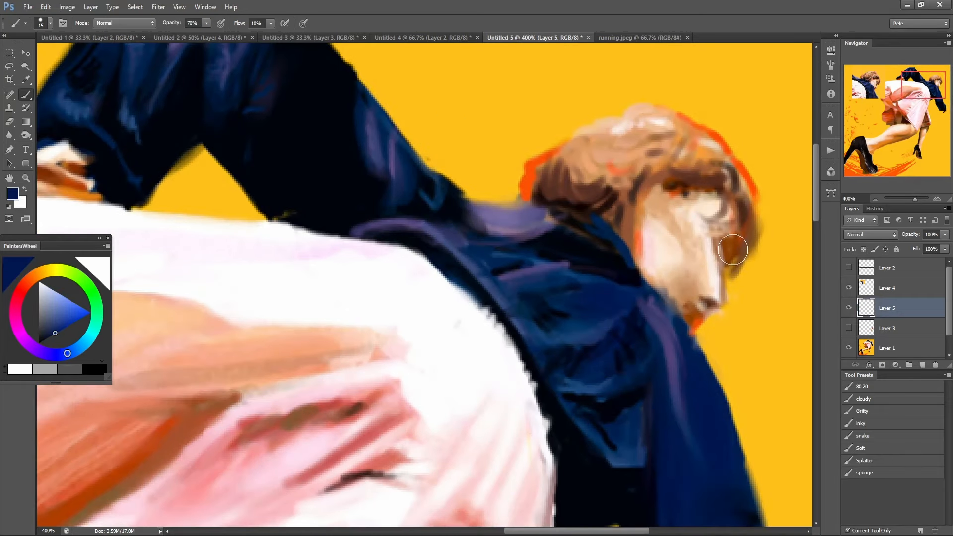
pyautogui.press('9')
pyautogui.press('8')
pyautogui.moveTo(732, 250); pyautogui.dragTo(730, 247)
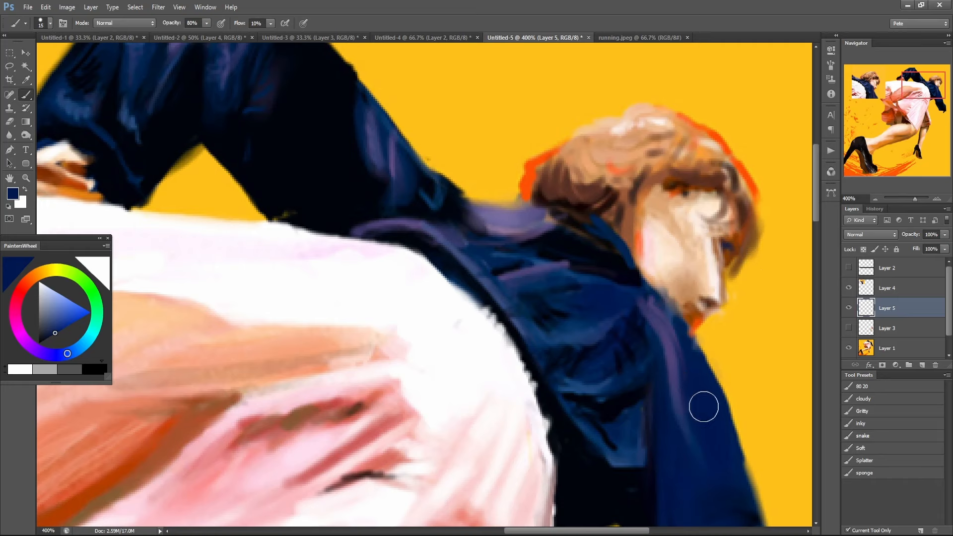
# Sample the hair's brown and the light skin tone and blend them around the eye socket and nose at 50% opacity.
pyautogui.scroll(-1, 708, 423)
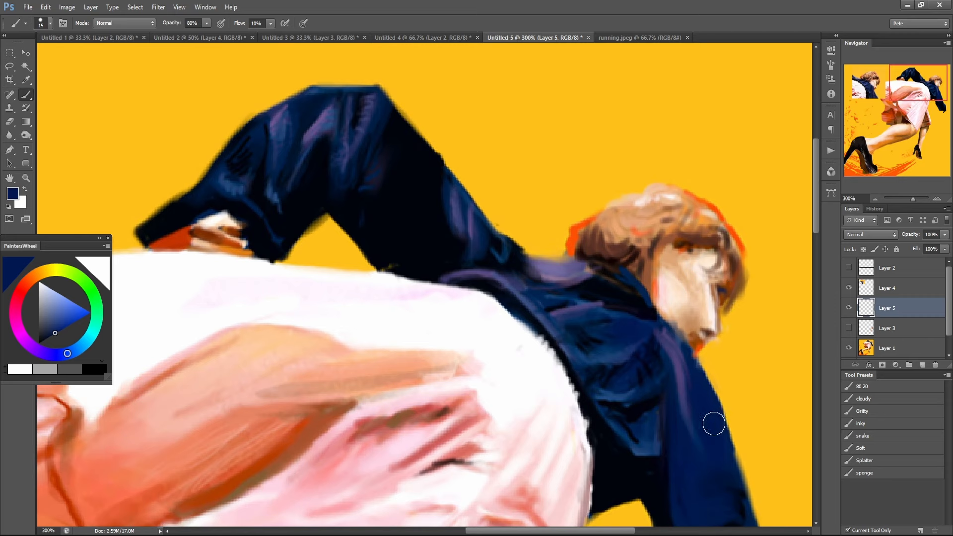
pyautogui.scroll(-1, 686, 398)
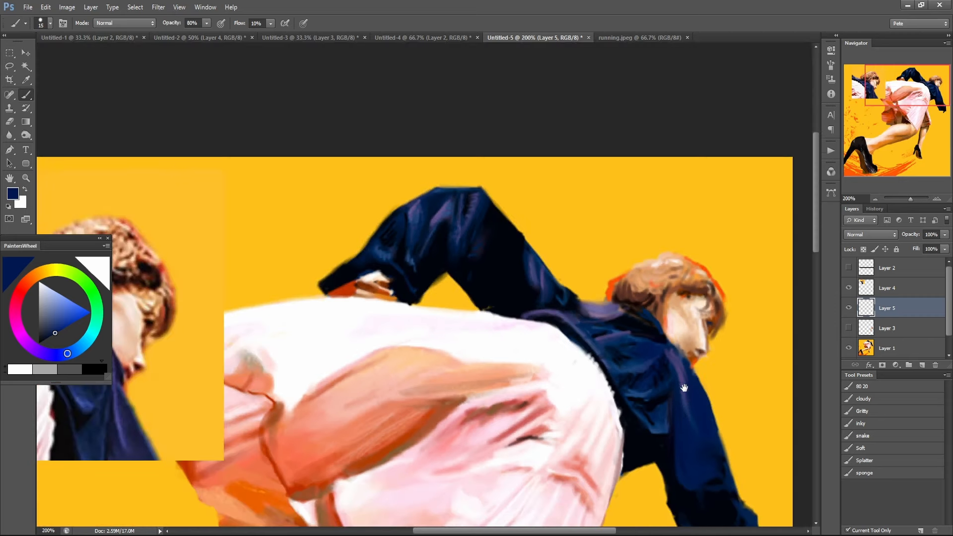
pyautogui.keyDown('ctrl'); pyautogui.click(711, 369); pyautogui.keyUp('ctrl')
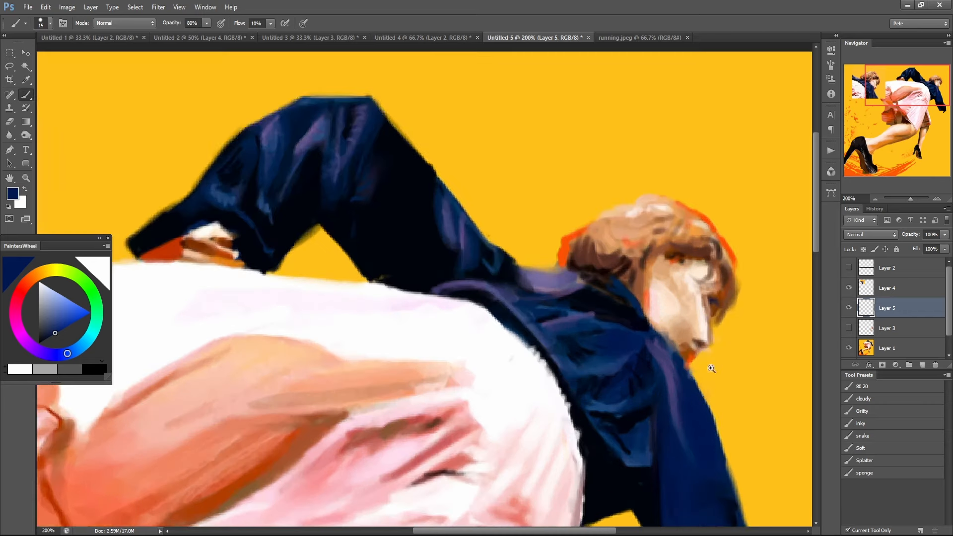
pyautogui.keyDown('ctrl'); pyautogui.click(711, 368); pyautogui.keyUp('ctrl')
pyautogui.keyDown('alt'); pyautogui.click(716, 298); pyautogui.keyUp('alt')
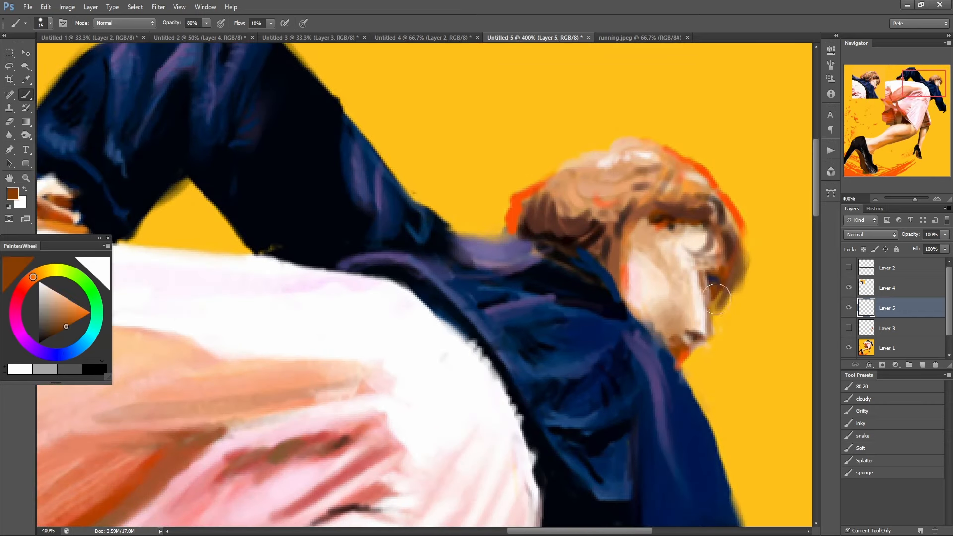
pyautogui.press('5')
pyautogui.keyDown('alt'); pyautogui.click(689, 324); pyautogui.keyUp('alt')
pyautogui.moveTo(680, 325)
pyautogui.mouseDown()
pyautogui.moveTo(698, 342)
pyautogui.moveTo(681, 327)
pyautogui.moveTo(689, 347)
pyautogui.mouseUp()
# Paint a white highlight on the reference head's nose, set the brush opacity to 100% and move Layer 5 above Layer 4.
pyautogui.keyDown('alt'); pyautogui.click(670, 337); pyautogui.keyUp('alt')
pyautogui.keyDown('alt'); pyautogui.click(670, 337); pyautogui.keyUp('alt')
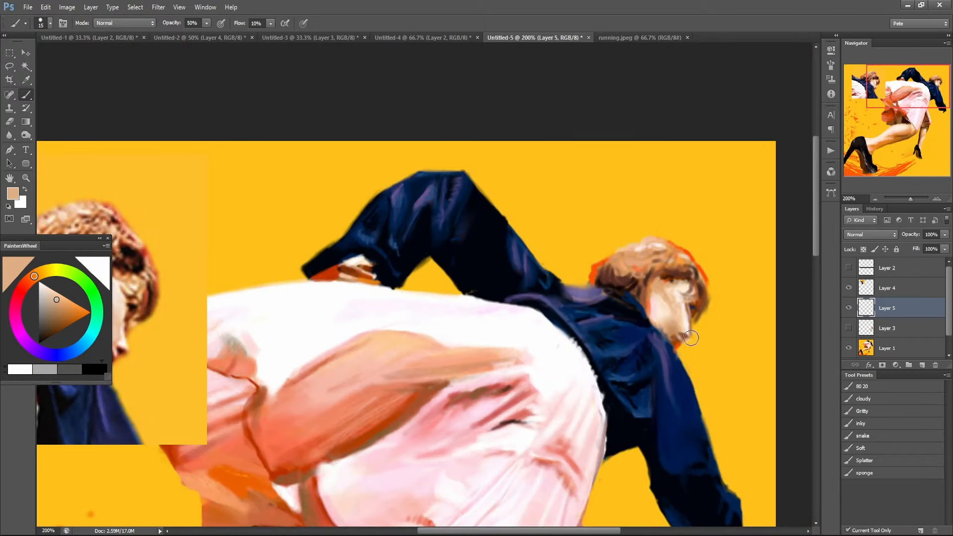
pyautogui.moveTo(213, 312); pyautogui.dragTo(383, 280)
pyautogui.keyDown('ctrl'); pyautogui.click(289, 316); pyautogui.keyUp('ctrl')
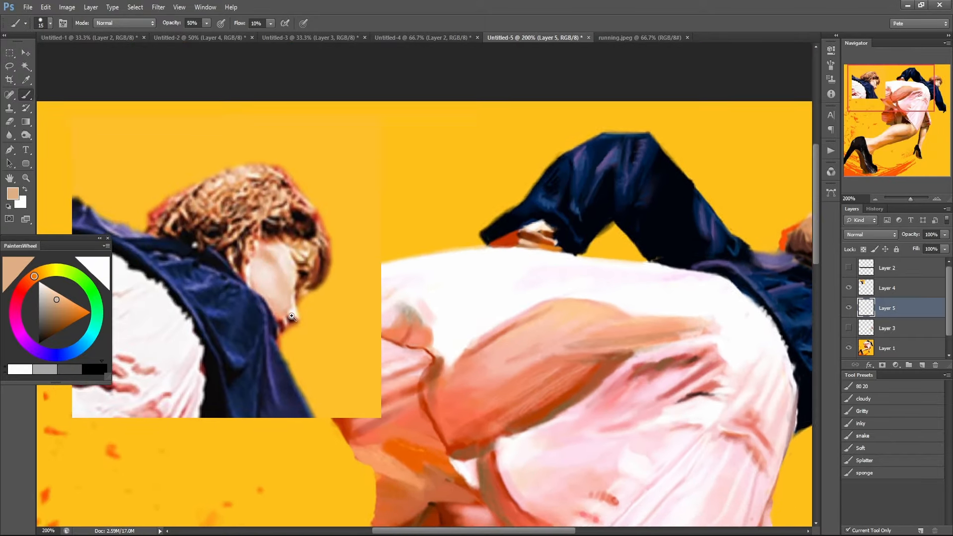
pyautogui.press('d')
pyautogui.press('x')
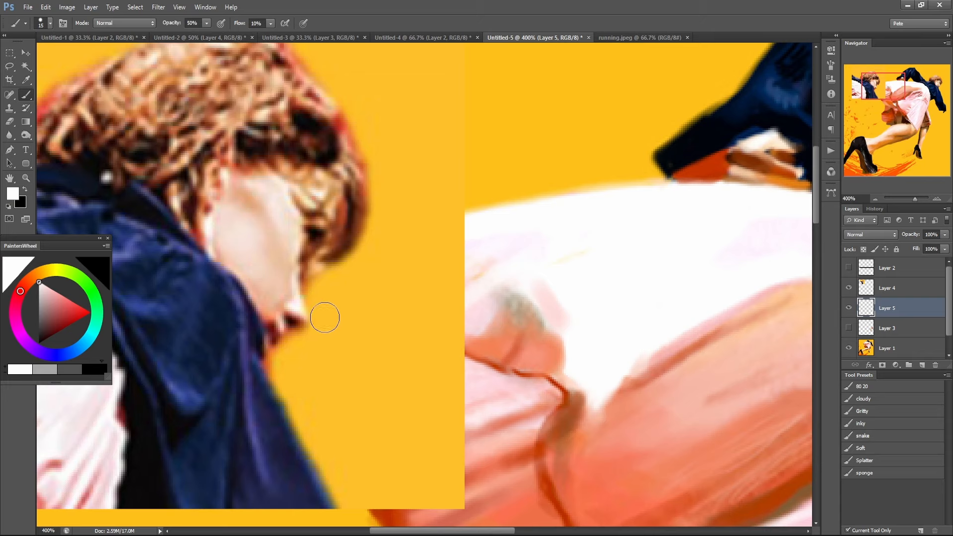
pyautogui.moveTo(296, 311); pyautogui.dragTo(294, 304)
pyautogui.press('0')
pyautogui.moveTo(884, 309); pyautogui.dragTo(884, 284)
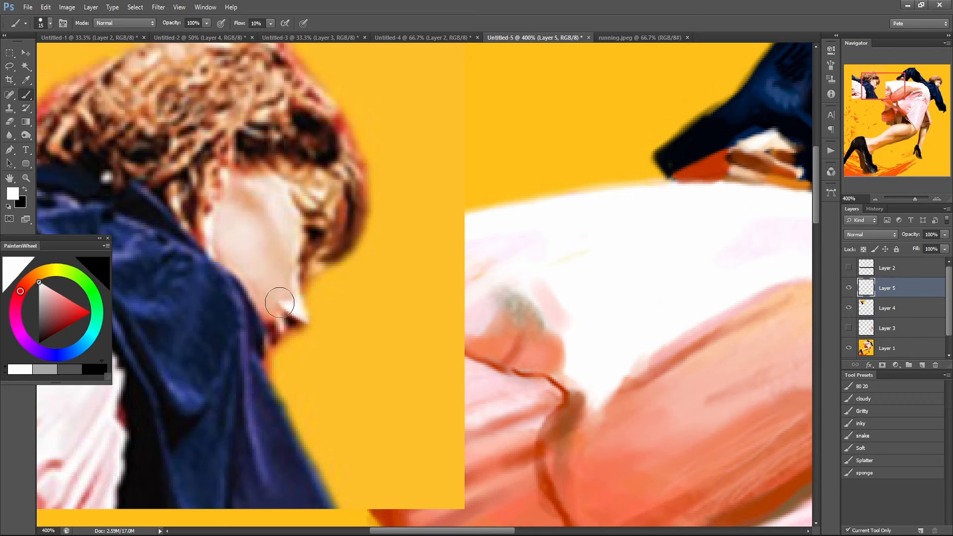
# Try dark reddish-brown strokes sampled from the nostril under the reference head's nose and undo them.
pyautogui.keyDown('alt'); pyautogui.click(295, 322); pyautogui.keyUp('alt')
pyautogui.moveTo(279, 303)
pyautogui.mouseDown()
pyautogui.moveTo(301, 320)
pyautogui.moveTo(279, 313)
pyautogui.moveTo(290, 325)
pyautogui.mouseUp()
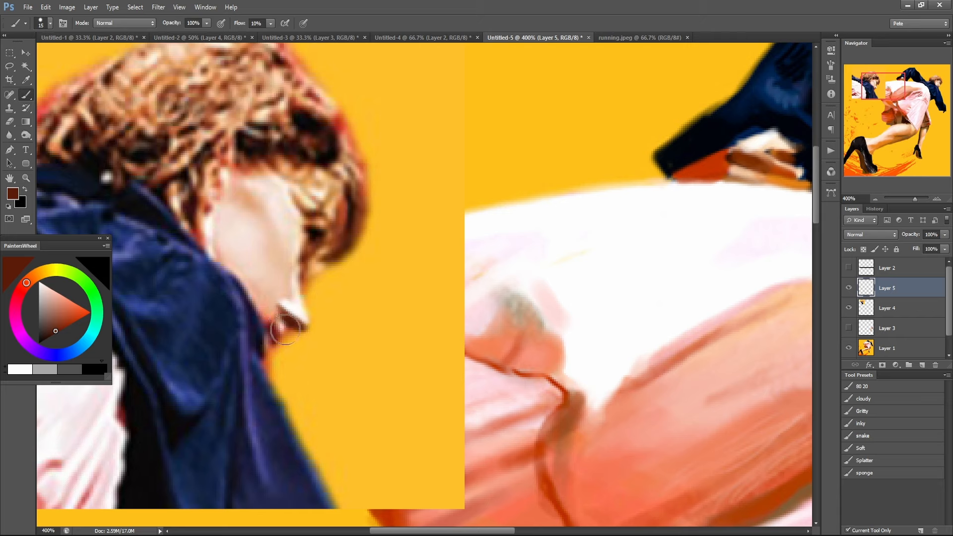
pyautogui.hotkey('ctrl', 'alt', 'z')
pyautogui.hotkey('ctrl', 'alt', 'z')
pyautogui.hotkey('ctrl', 'alt', 'z')
pyautogui.hotkey('ctrl', 'alt', 'z')
pyautogui.hotkey('ctrl', 'alt', 'z')
pyautogui.hotkey('ctrl', 'alt', 'z')
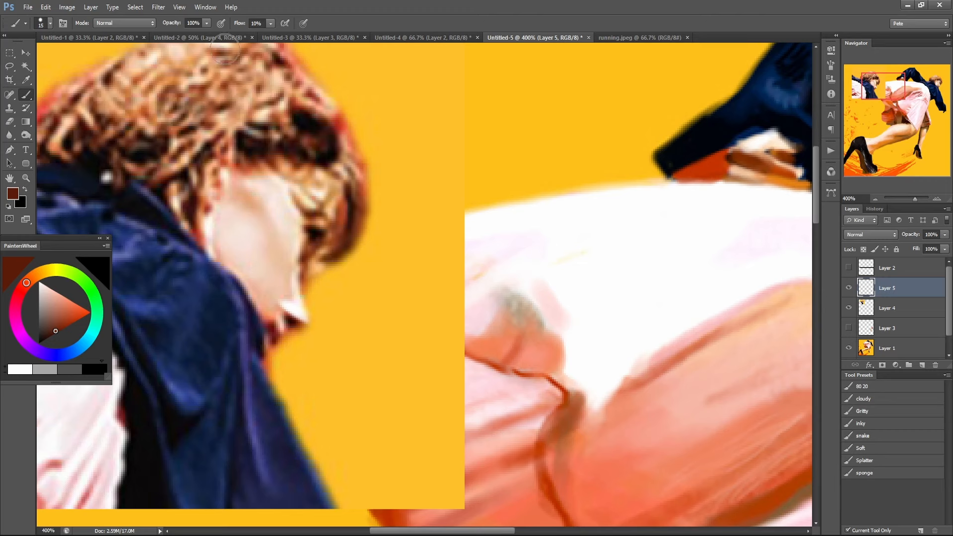
# Apply an Unsharp Mask with an amount of 208% and a radius of 1.0 pixels to the reference head on Layer 4.
pyautogui.click(904, 314)
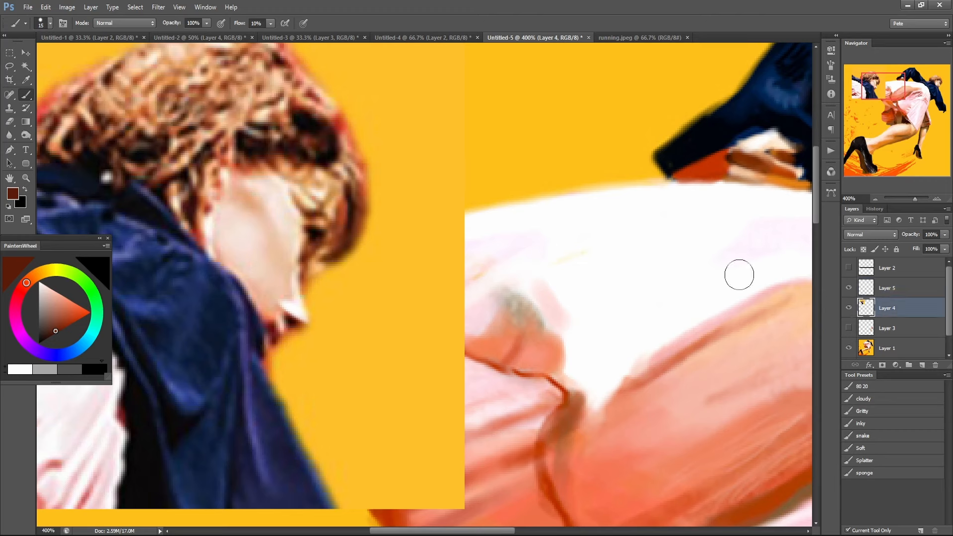
pyautogui.click(179, 7)
pyautogui.moveTo(158, 7)
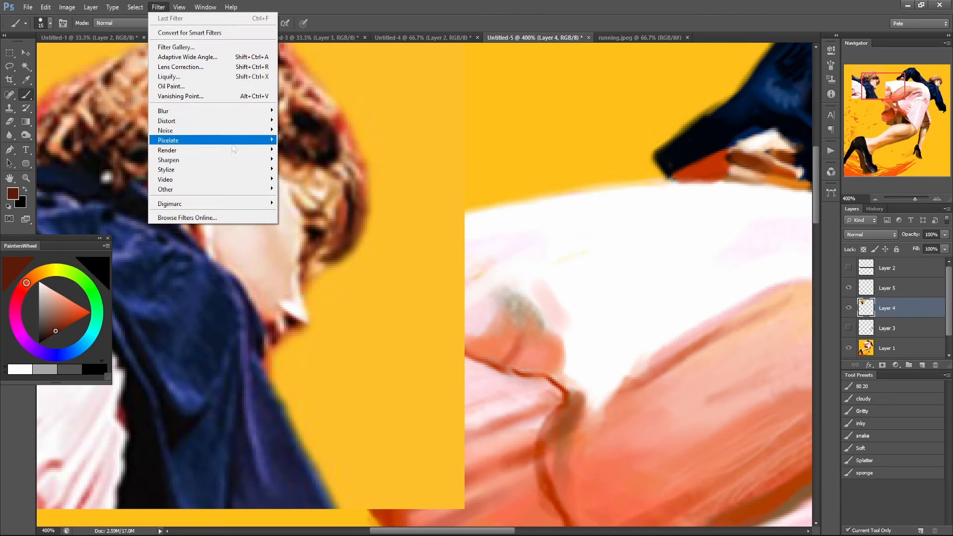
pyautogui.moveTo(231, 154)
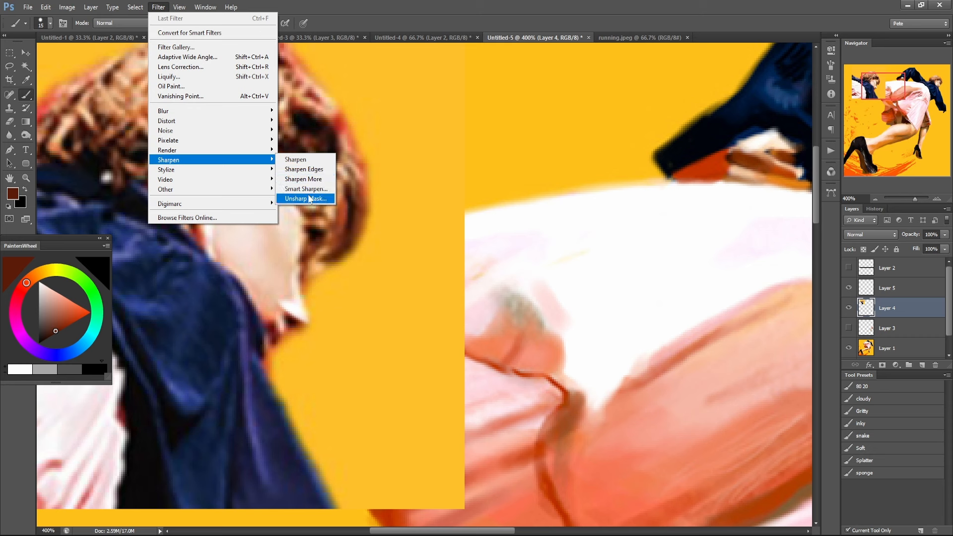
pyautogui.click(311, 198)
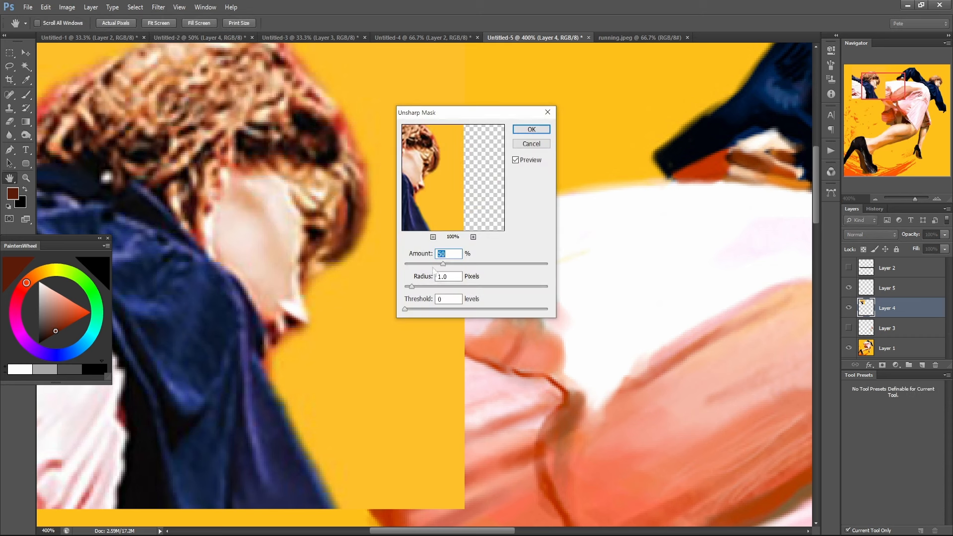
pyautogui.moveTo(443, 263); pyautogui.dragTo(522, 265)
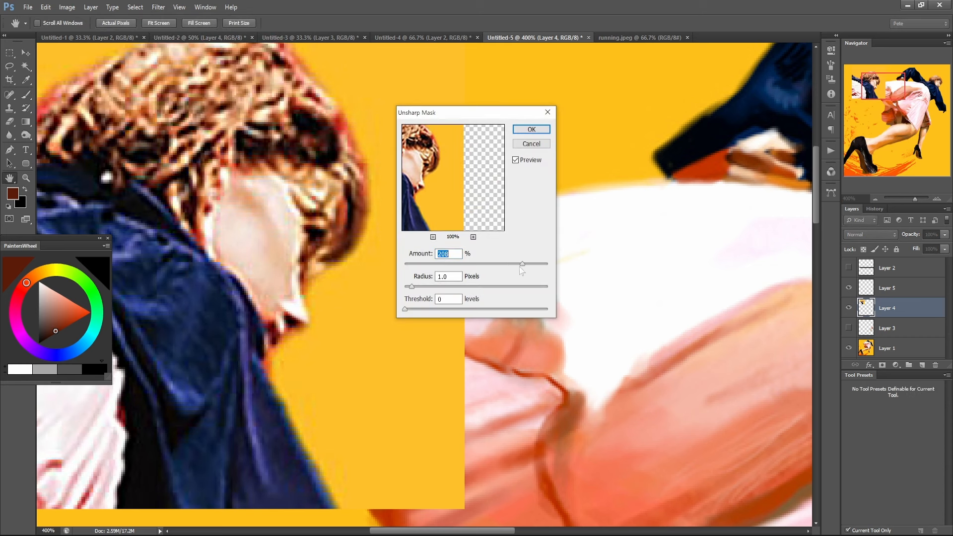
pyautogui.click(531, 129)
pyautogui.press('b')
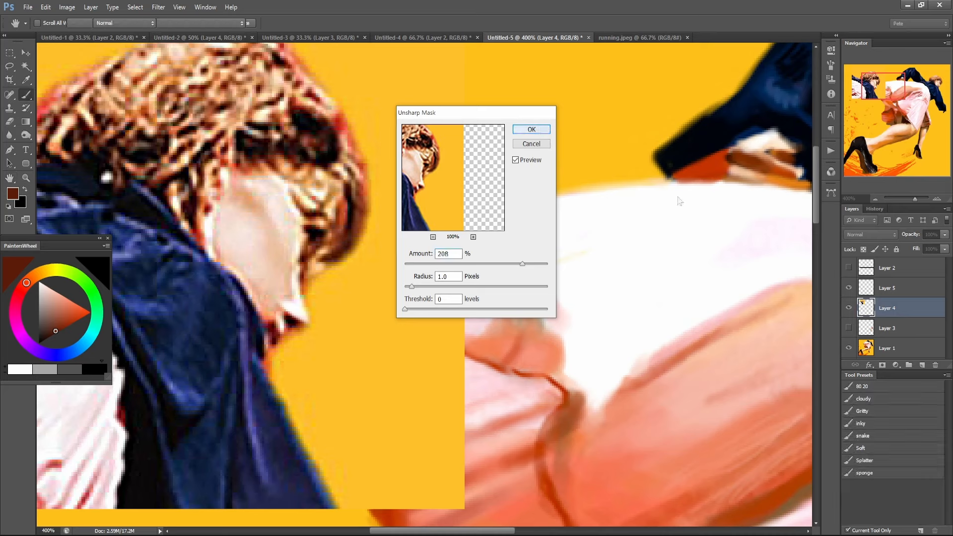
# Hide Layer 5 and alternately undo and restore the sharpening to compare the reference head's edges, leaving it unsharpened.
pyautogui.click(848, 288)
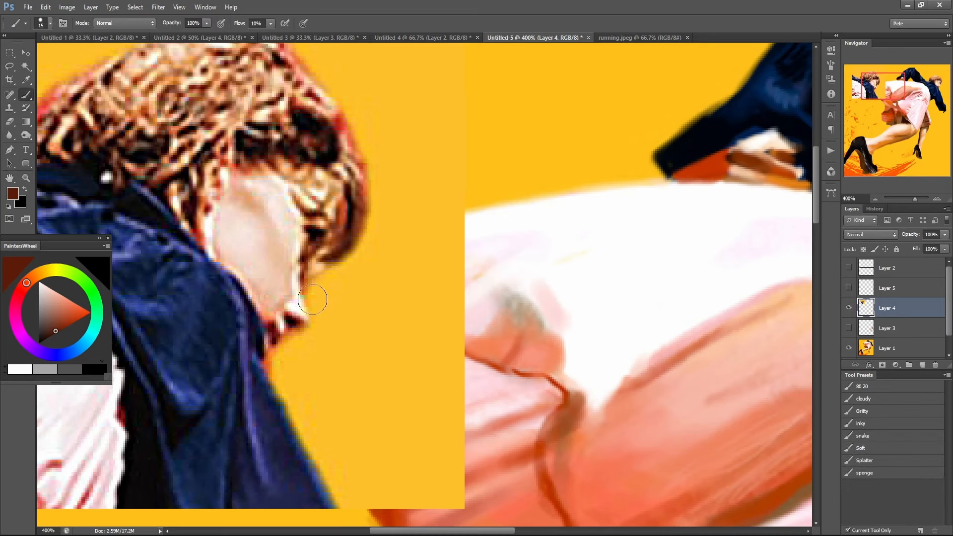
pyautogui.hotkey('ctrl', 'z')
pyautogui.hotkey('ctrl', 'z')
pyautogui.hotkey('ctrl', 'z')
pyautogui.hotkey('ctrl', 'z')
pyautogui.hotkey('ctrl', 'z')
pyautogui.hotkey('ctrl', 'z')
pyautogui.hotkey('ctrl', 'z')
pyautogui.hotkey('ctrl', 'z')
pyautogui.hotkey('ctrl', 'z')
pyautogui.hotkey('ctrl', 'z')
pyautogui.hotkey('ctrl', 'z')
pyautogui.hotkey('ctrl', 'z')
pyautogui.hotkey('ctrl', 'z')
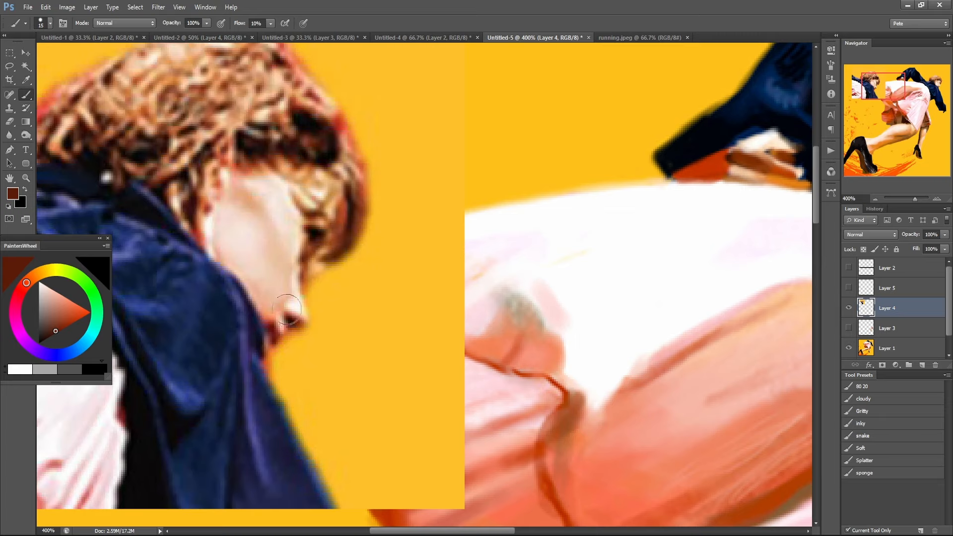
pyautogui.hotkey('ctrl', 'z')
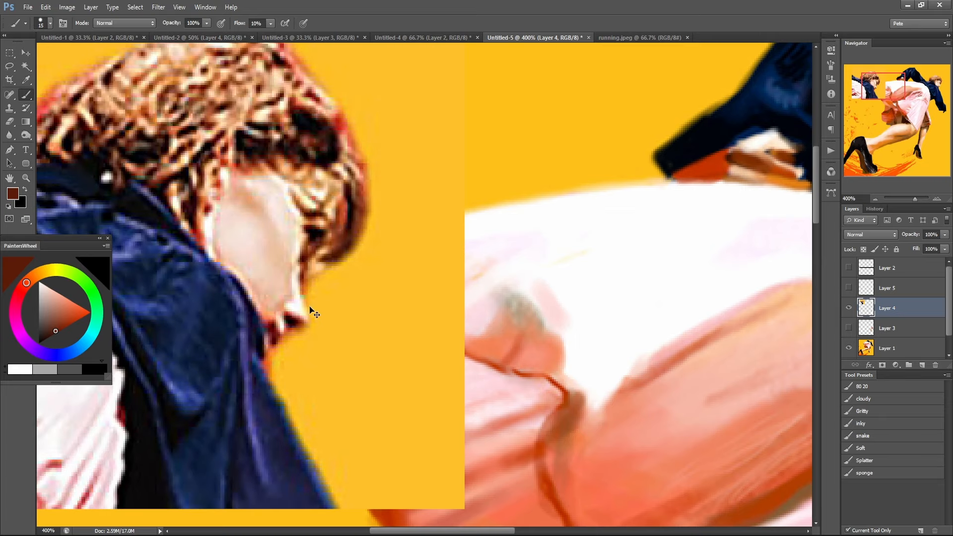
pyautogui.hotkey('ctrl', 'z')
# Paint orange-brown shadow along the painted figure's nose and far eye on Layer 4 at 30% opacity.
pyautogui.moveTo(647, 268); pyautogui.dragTo(566, 243)
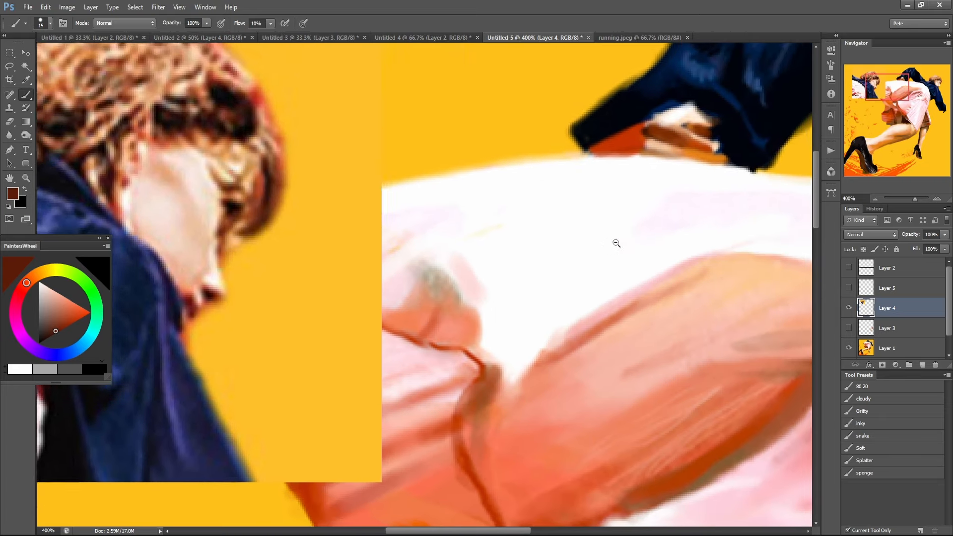
pyautogui.keyDown('alt'); pyautogui.click(618, 242); pyautogui.keyUp('alt')
pyautogui.keyDown('alt'); pyautogui.click(721, 251); pyautogui.keyUp('alt')
pyautogui.moveTo(708, 252); pyautogui.dragTo(530, 260)
pyautogui.moveTo(691, 238); pyautogui.dragTo(507, 250)
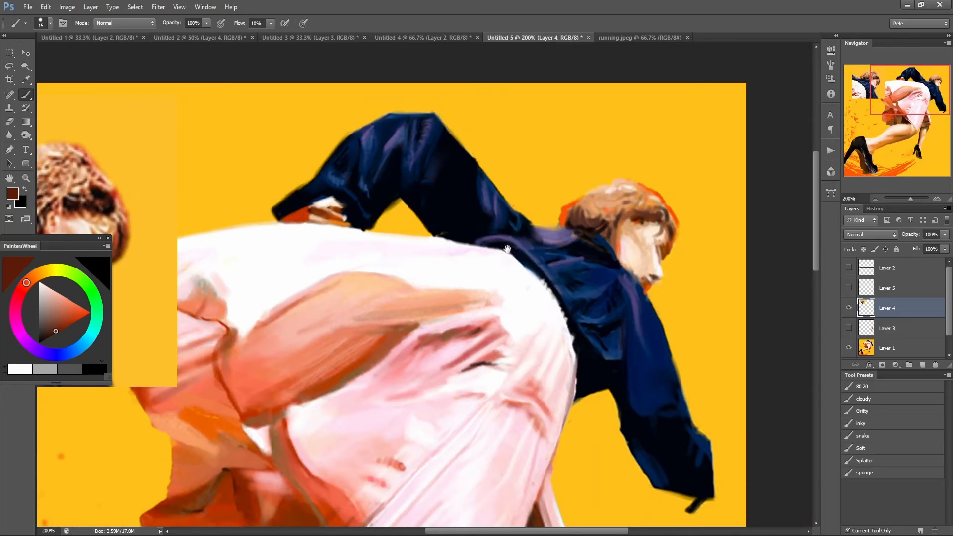
pyautogui.keyDown('ctrl'); pyautogui.click(638, 257); pyautogui.keyUp('ctrl')
pyautogui.keyDown('alt'); pyautogui.click(688, 241); pyautogui.keyUp('alt')
pyautogui.moveTo(668, 239); pyautogui.dragTo(673, 264)
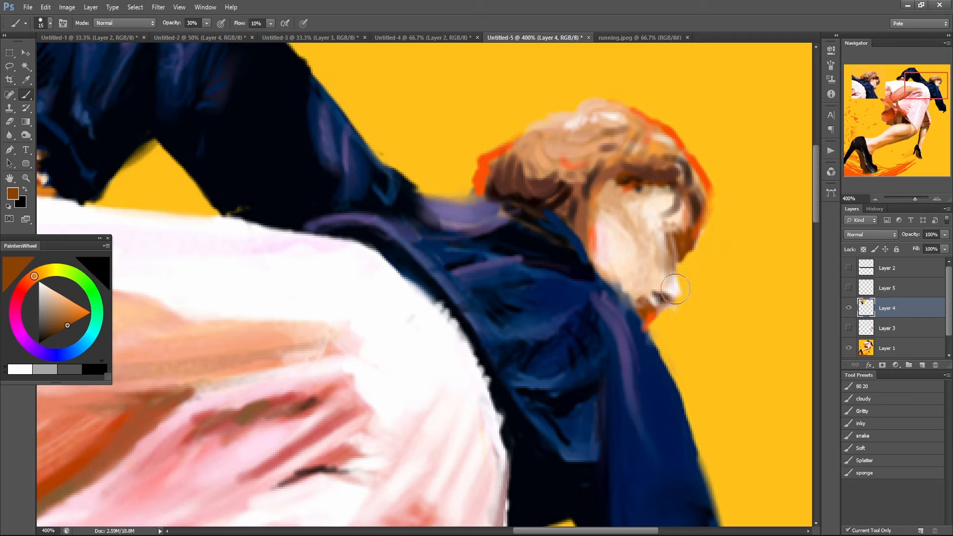
# Sample light skin tones from the cheek and nose and refine the painted nose tip and nostril at 30% opacity.
pyautogui.keyDown('alt'); pyautogui.click(637, 243); pyautogui.keyUp('alt')
pyautogui.press('4')
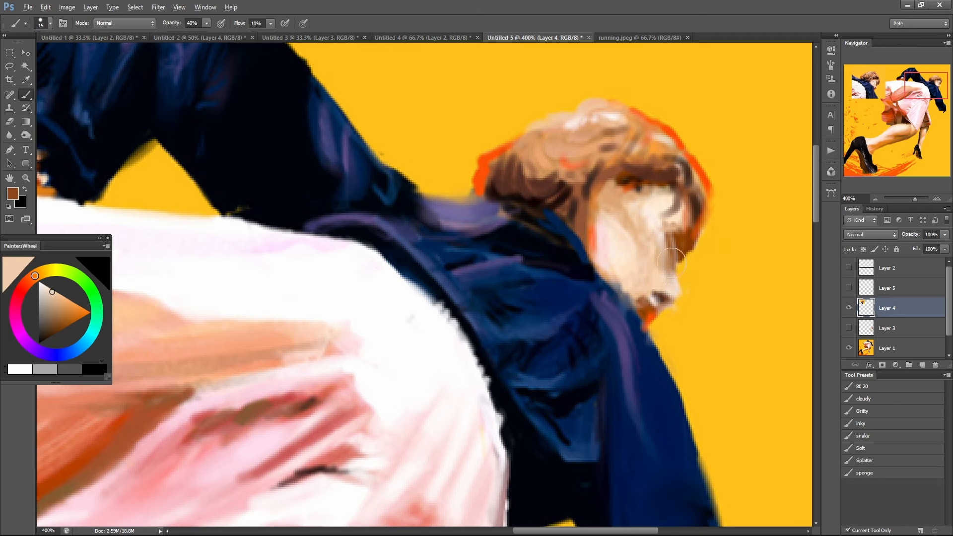
pyautogui.press('3')
pyautogui.keyDown('alt'); pyautogui.click(666, 296); pyautogui.keyUp('alt')
pyautogui.keyDown('alt'); pyautogui.click(662, 292); pyautogui.keyUp('alt')
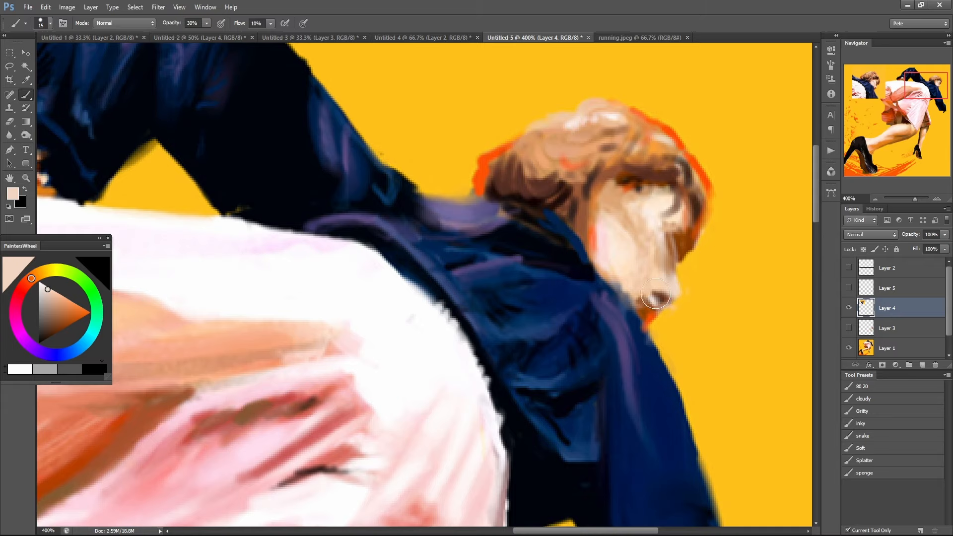
# Touch up the painted figure's nose tip and the area around the mouth on Layer 4 at 30% opacity.
pyautogui.moveTo(671, 302); pyautogui.dragTo(653, 292)
pyautogui.keyDown('alt'); pyautogui.click(664, 269); pyautogui.keyUp('alt')
pyautogui.keyDown('alt'); pyautogui.click(664, 269); pyautogui.keyUp('alt')
pyautogui.moveTo(473, 303); pyautogui.dragTo(586, 280)
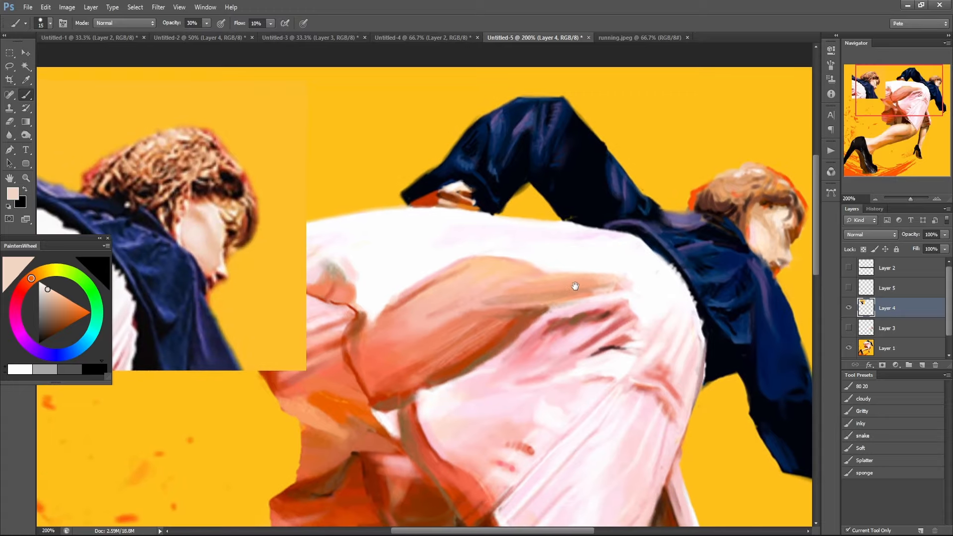
pyautogui.moveTo(721, 261); pyautogui.dragTo(688, 287)
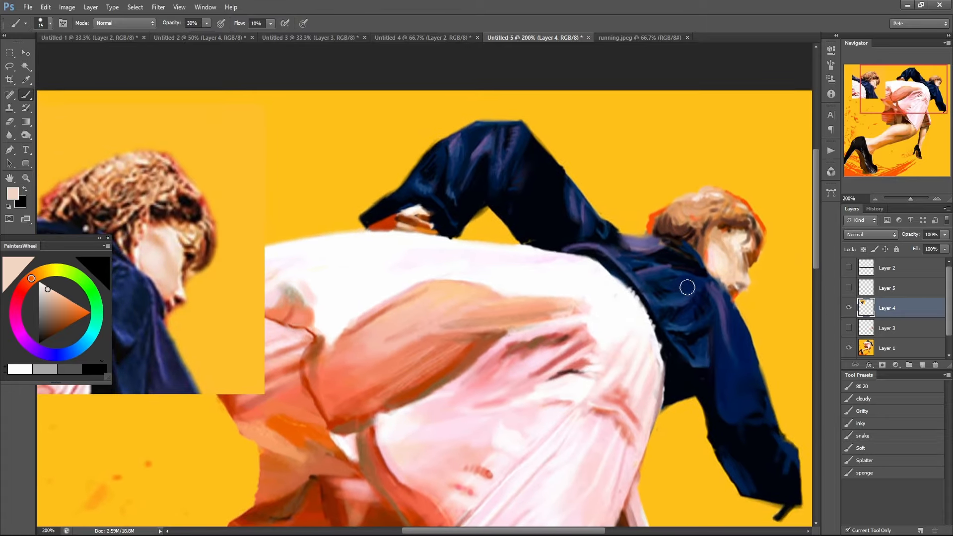
pyautogui.keyDown('ctrl'); pyautogui.click(756, 275); pyautogui.keyUp('ctrl')
pyautogui.keyDown('alt'); pyautogui.click(750, 248); pyautogui.keyUp('alt')
# Compare the painted head with the reference head, toggling Layer 4 off and on.
pyautogui.moveTo(319, 334); pyautogui.dragTo(677, 276)
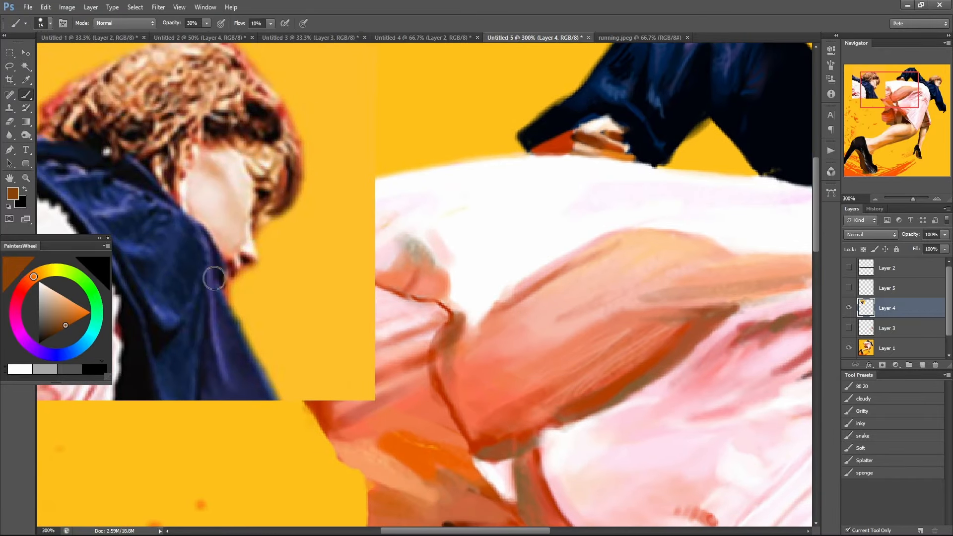
pyautogui.keyDown('alt'); pyautogui.click(617, 277); pyautogui.keyUp('alt')
pyautogui.keyDown('alt'); pyautogui.click(616, 278); pyautogui.keyUp('alt')
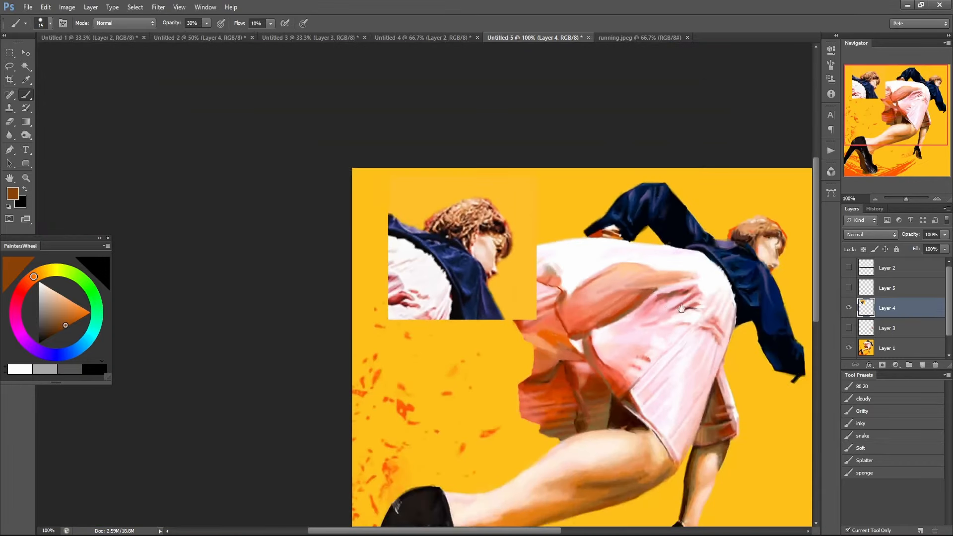
pyautogui.moveTo(672, 308); pyautogui.dragTo(512, 286)
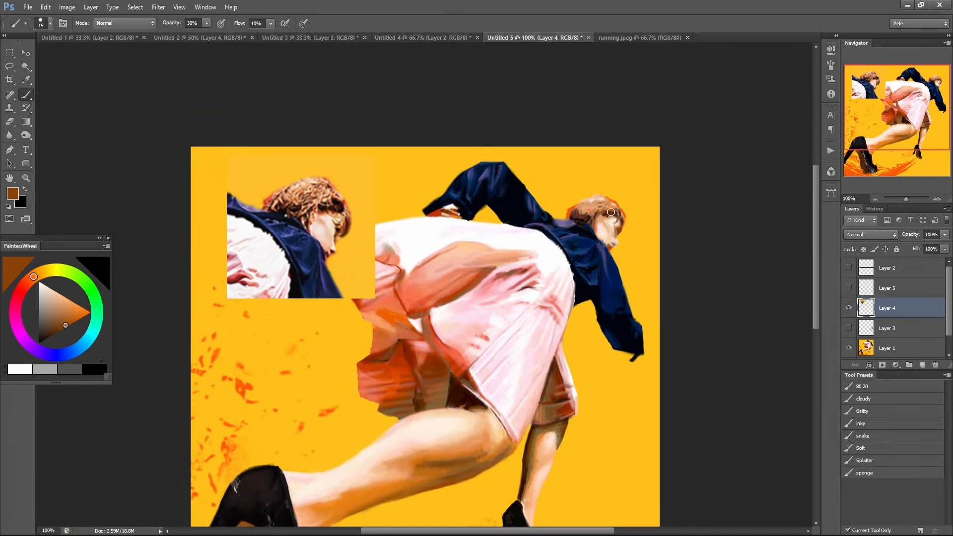
pyautogui.click(849, 310)
pyautogui.click(847, 311)
# Select the reference head's hair with the Lasso, duplicate it to a new layer and place the copy beside the head.
pyautogui.press('e')
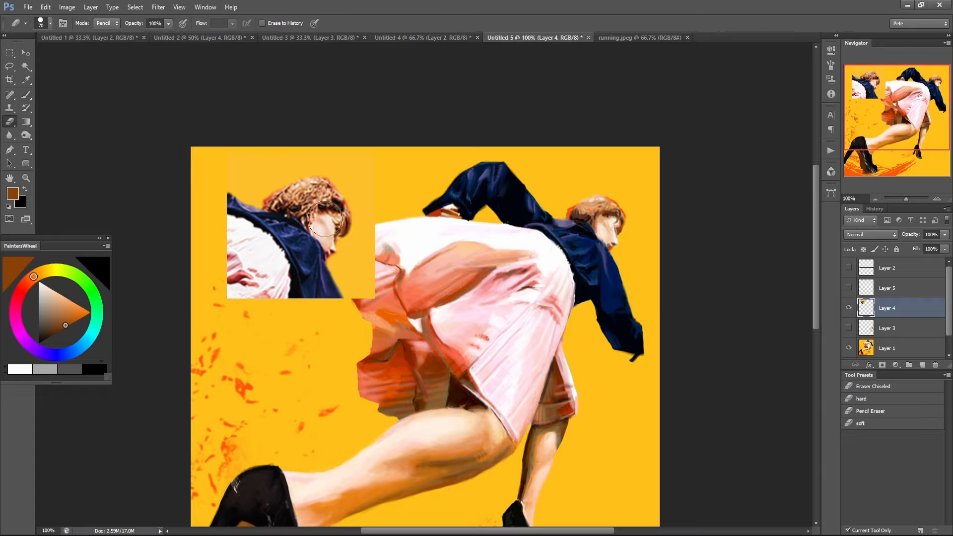
pyautogui.scroll(3, 325, 220)
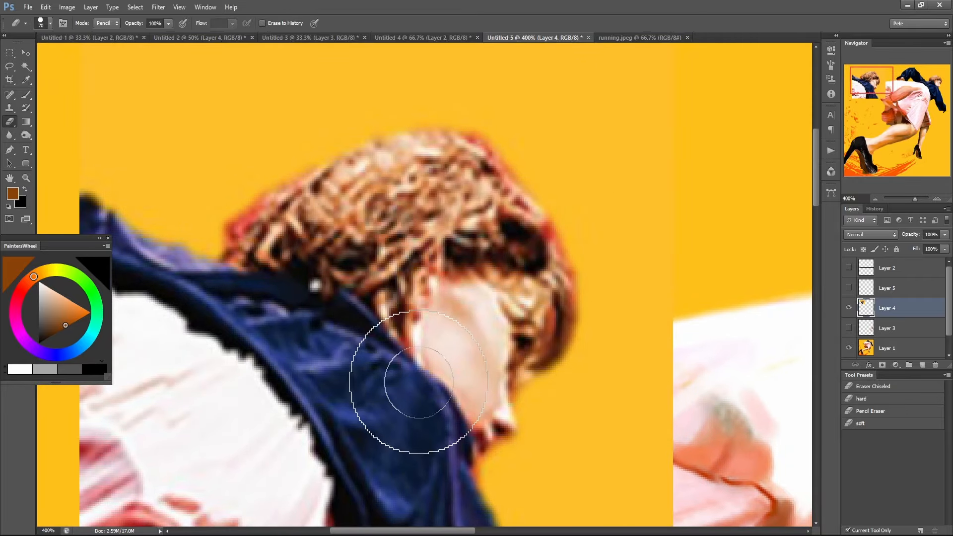
pyautogui.press('l')
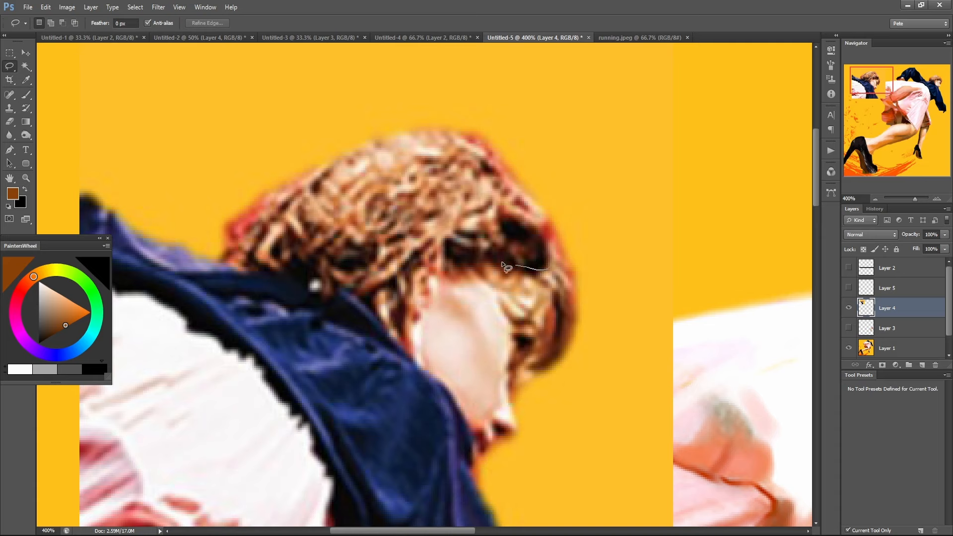
pyautogui.moveTo(400, 307)
pyautogui.mouseDown()
pyautogui.moveTo(351, 275)
pyautogui.moveTo(279, 262)
pyautogui.mouseUp()
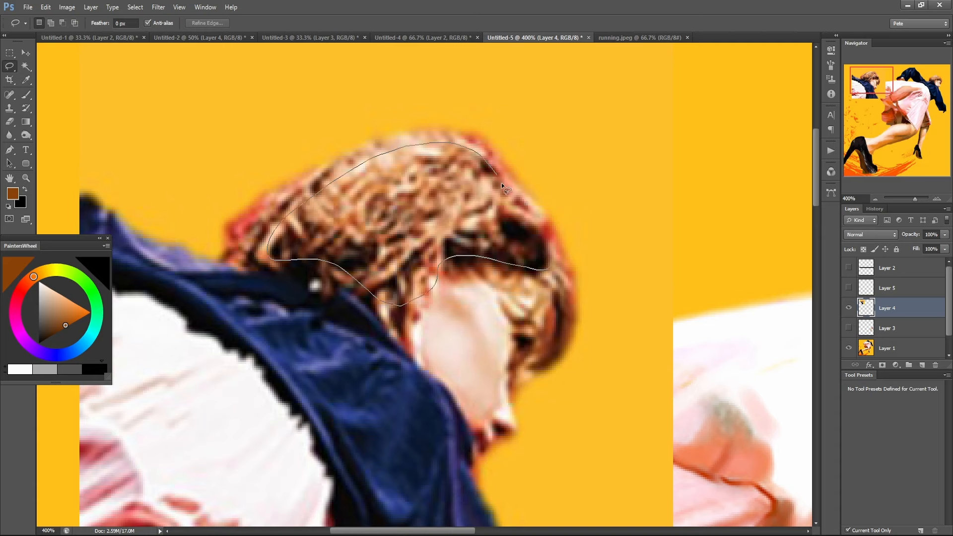
pyautogui.moveTo(502, 185); pyautogui.dragTo(545, 260)
pyautogui.press('e')
pyautogui.hotkey('ctrl', 'j')
pyautogui.keyDown('ctrl'); pyautogui.moveTo(466, 238); pyautogui.dragTo(757, 151); pyautogui.keyUp('ctrl')
pyautogui.moveTo(713, 254); pyautogui.dragTo(486, 309)
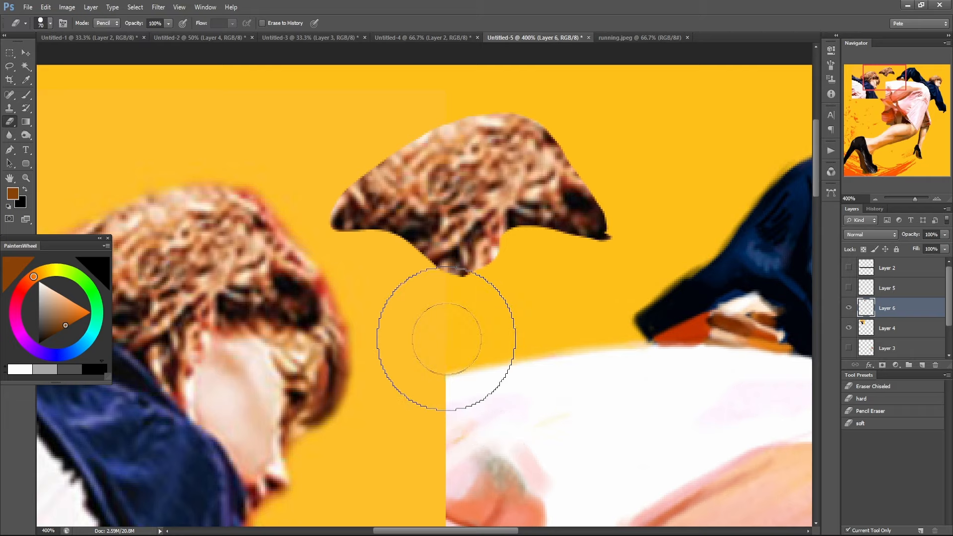
# Undo the hair duplication and clear the selection.
pyautogui.hotkey('ctrl', 'alt', 'z')
pyautogui.hotkey('ctrl', 'alt', 'z')
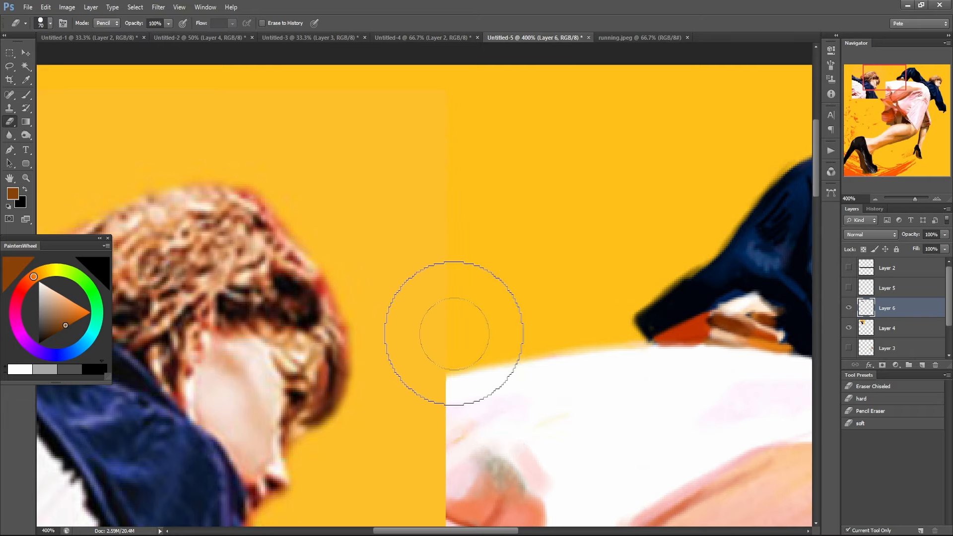
pyautogui.scroll(-2, 455, 302)
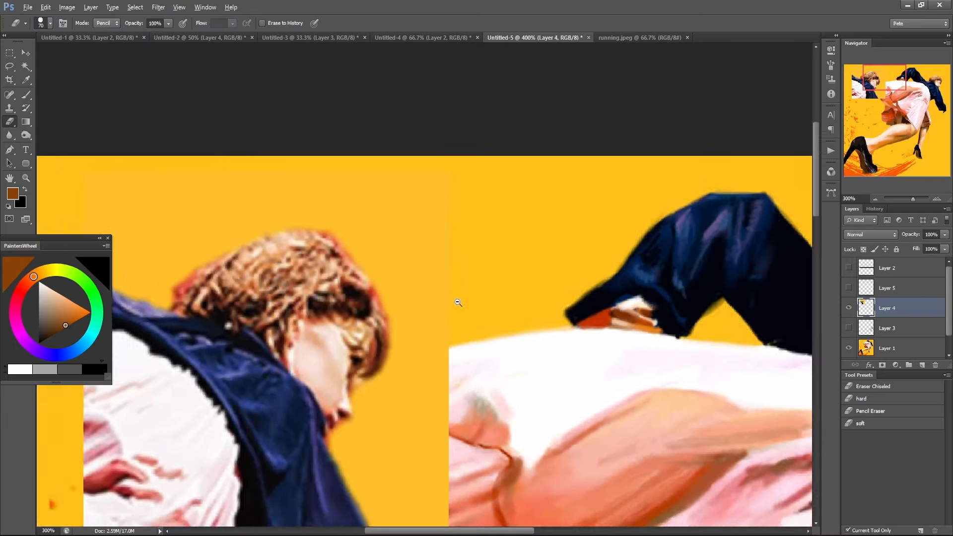
pyautogui.hotkey('ctrl', 'd')
pyautogui.scroll(-1, 460, 307)
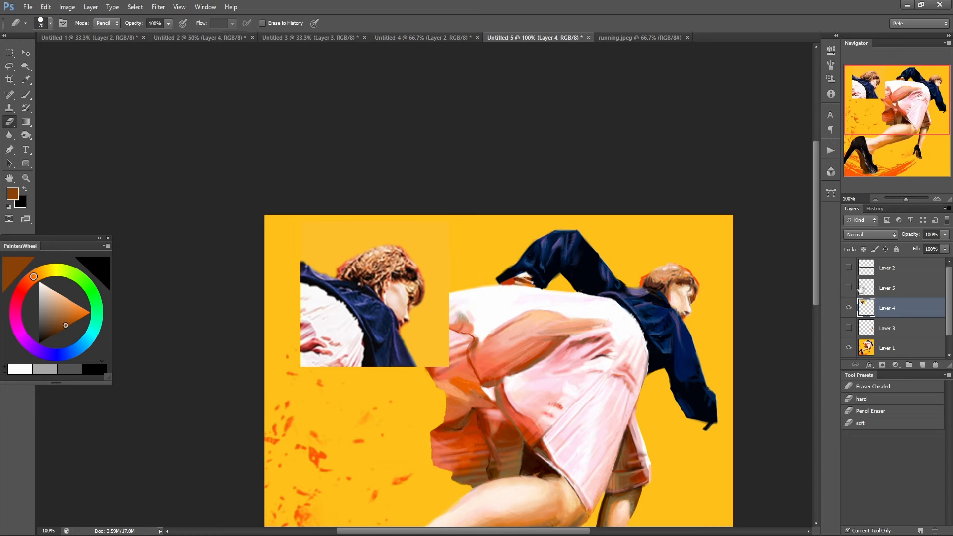
# Hide Layer 4 and briefly show the comment on Layer 2 before hiding it again.
pyautogui.click(849, 308)
pyautogui.moveTo(644, 452); pyautogui.dragTo(608, 264)
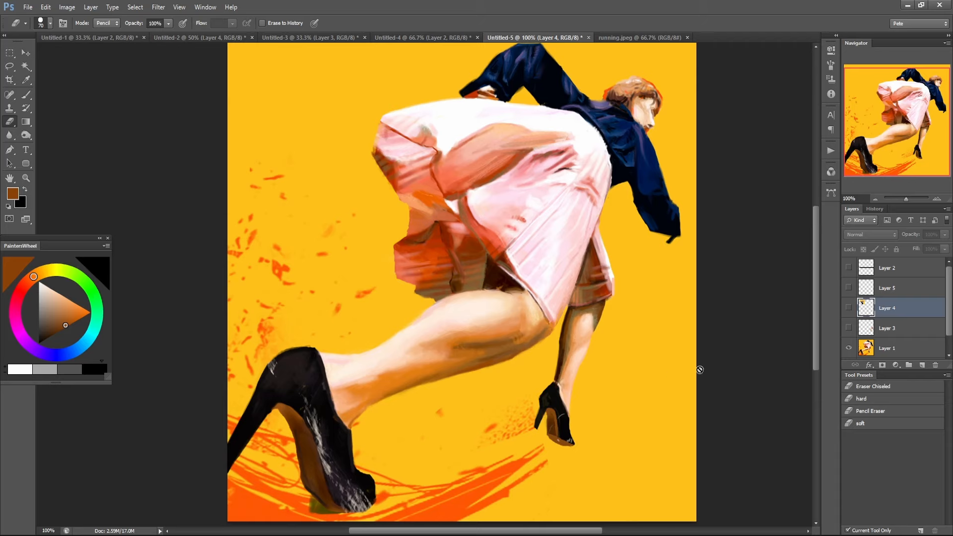
pyautogui.click(848, 268)
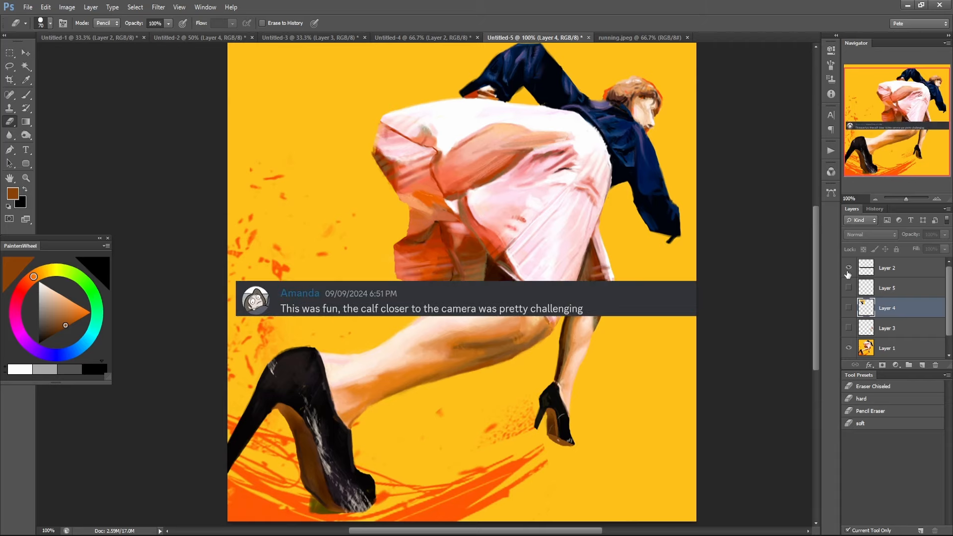
pyautogui.click(848, 268)
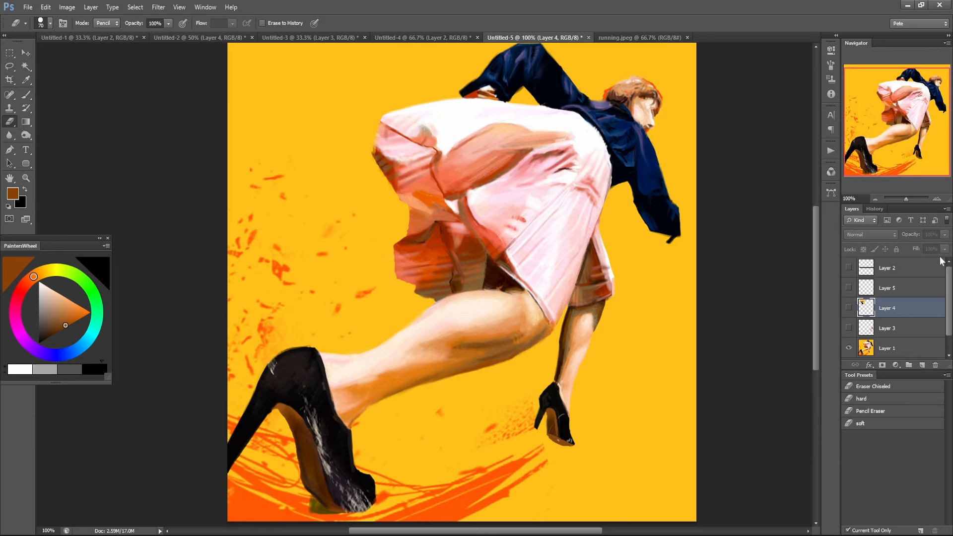
# Copy a rectangular area around the near leg from running.jpeg and paste it into the Untitled-5 document.
pyautogui.click(476, 345)
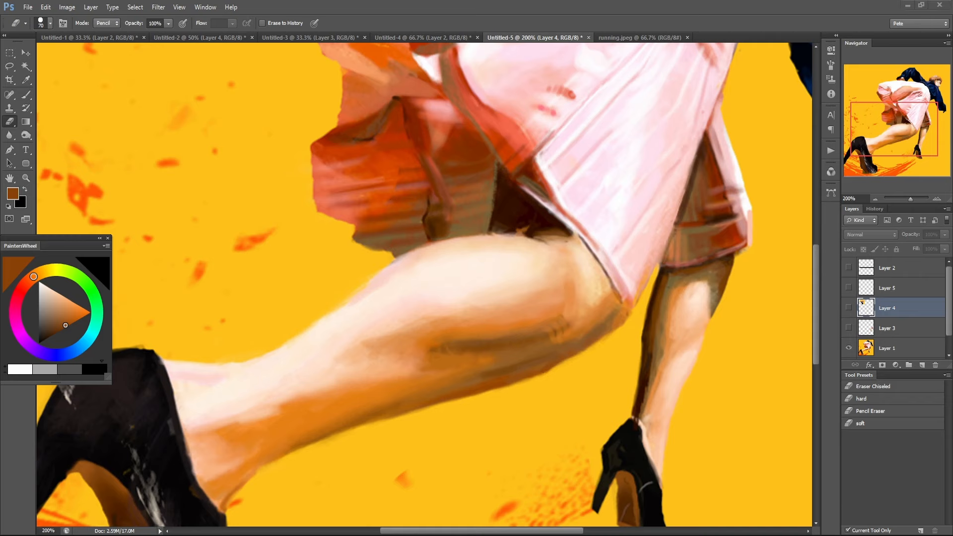
pyautogui.click(621, 37)
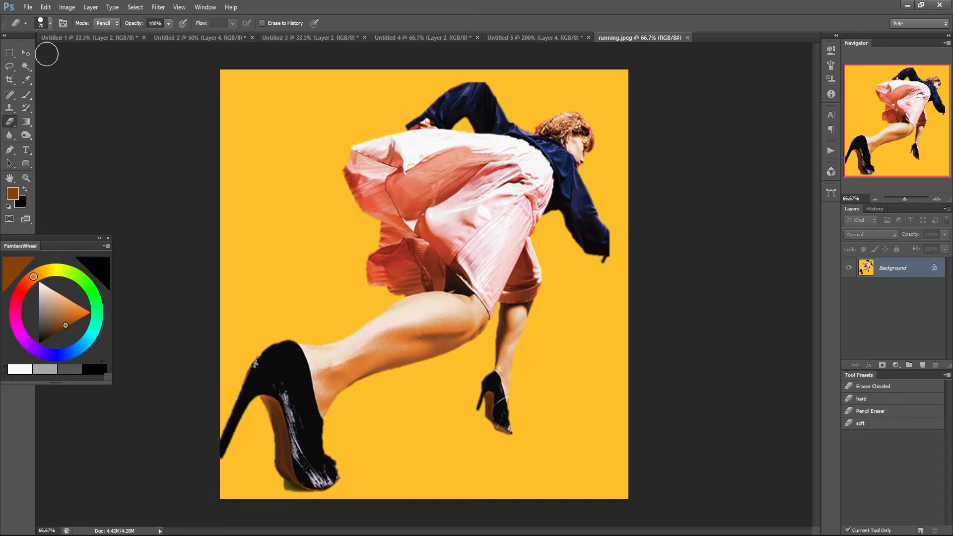
pyautogui.click(11, 55)
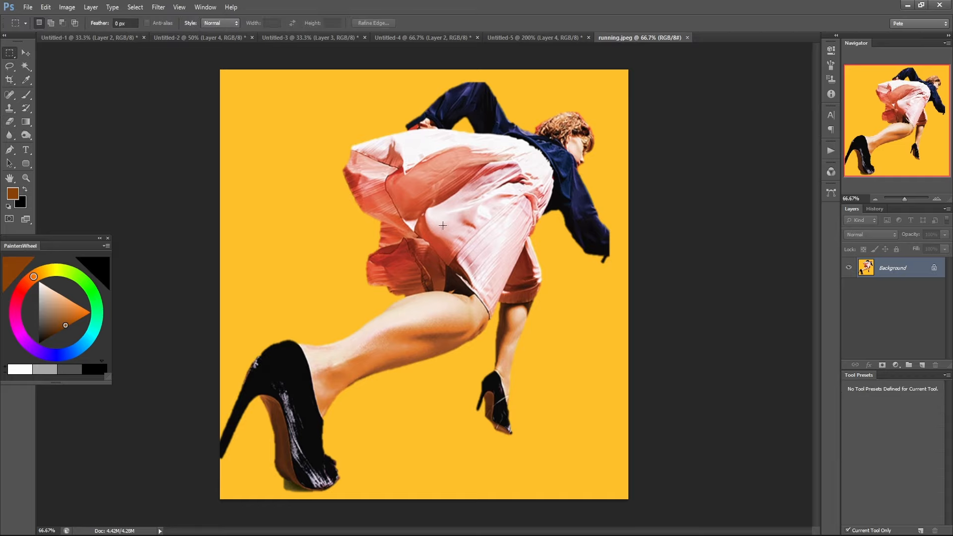
pyautogui.moveTo(298, 271); pyautogui.dragTo(495, 435)
pyautogui.click(544, 37)
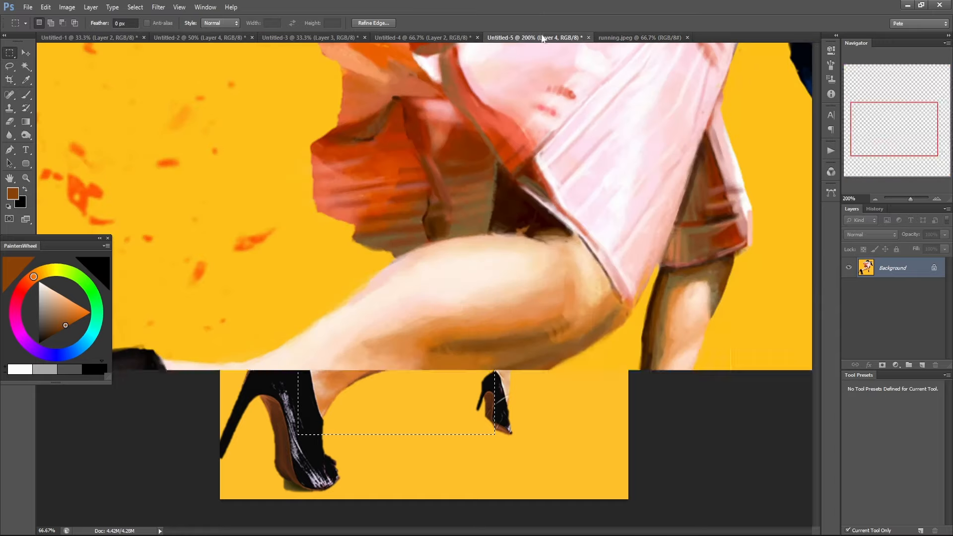
pyautogui.hotkey('ctrl', 'v')
pyautogui.keyDown('alt'); pyautogui.click(511, 286); pyautogui.keyUp('alt')
pyautogui.keyDown('alt'); pyautogui.click(511, 286); pyautogui.keyUp('alt')
pyautogui.keyDown('alt'); pyautogui.click(511, 287); pyautogui.keyUp('alt')
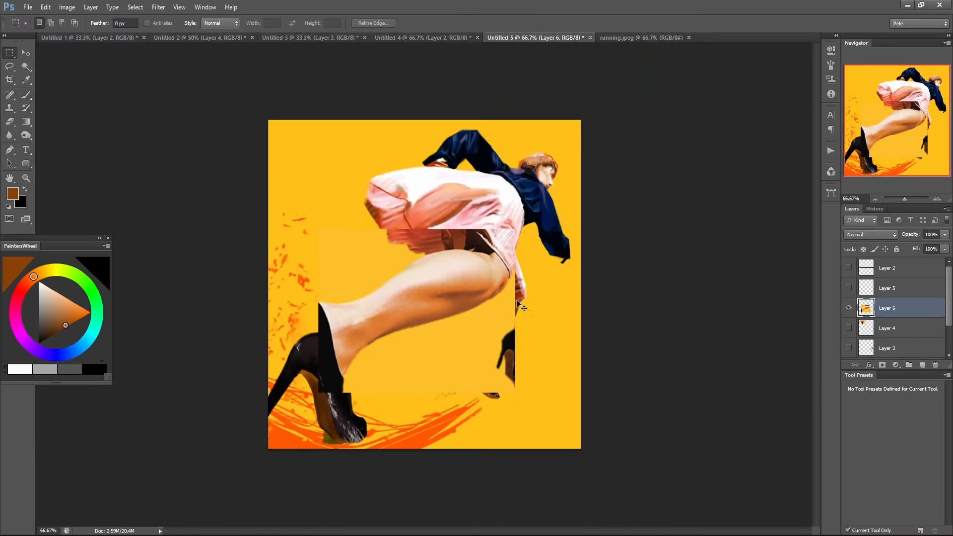
# Move the pasted leg above the painted leg and delete the strips along its upper and lower edges.
pyautogui.click(27, 53)
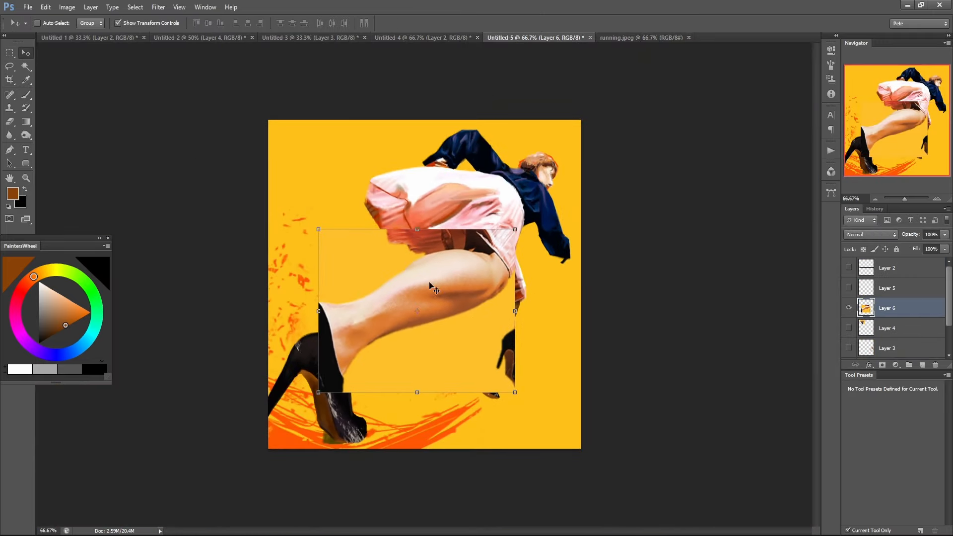
pyautogui.moveTo(429, 285); pyautogui.dragTo(397, 212)
pyautogui.click(10, 53)
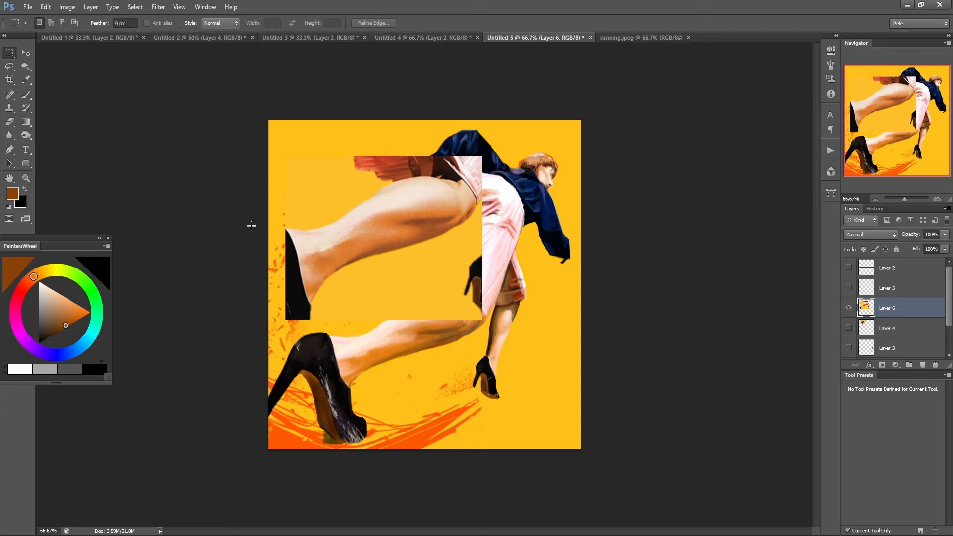
pyautogui.moveTo(266, 259); pyautogui.dragTo(538, 415)
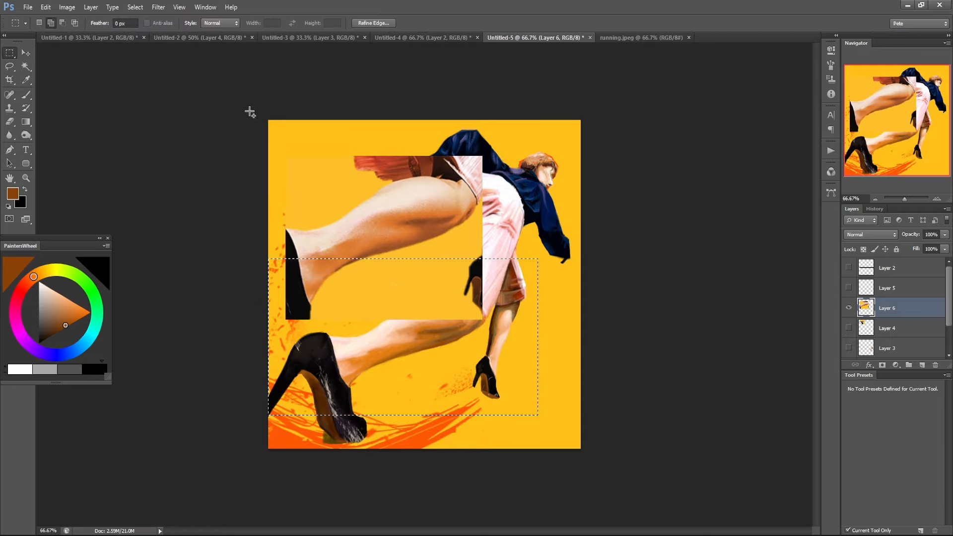
pyautogui.keyDown('shift'); pyautogui.moveTo(250, 111); pyautogui.dragTo(548, 170); pyautogui.keyUp('shift')
pyautogui.press('Delete')
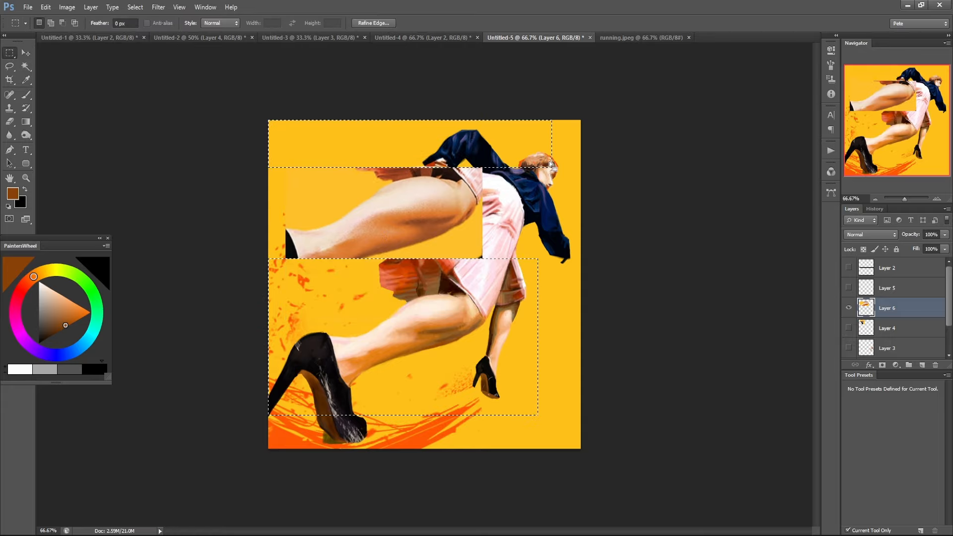
pyautogui.hotkey('ctrl', 'd')
# Shift the trimmed reference leg down so it sits directly above the painted leg for comparison.
pyautogui.keyDown('ctrl'); pyautogui.click(436, 254); pyautogui.keyUp('ctrl')
pyautogui.keyDown('ctrl'); pyautogui.moveTo(430, 231); pyautogui.dragTo(440, 274); pyautogui.keyUp('ctrl')
pyautogui.keyDown('ctrl'); pyautogui.click(449, 350); pyautogui.keyUp('ctrl')
pyautogui.keyDown('ctrl'); pyautogui.click(450, 360); pyautogui.keyUp('ctrl')
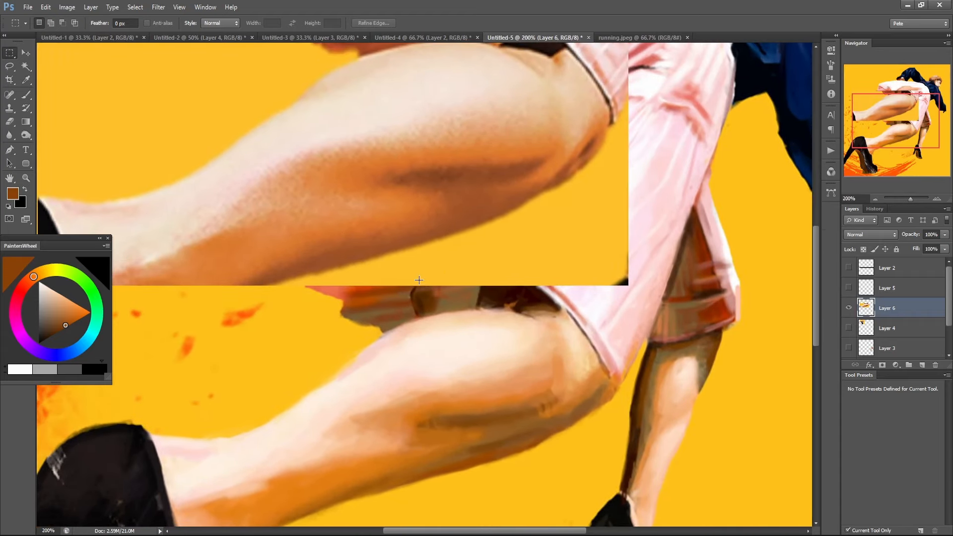
# Add a new layer above Layer 6, choose the 80 20 brush preset and sample orange and peach tones from the painted calf.
pyautogui.press('b')
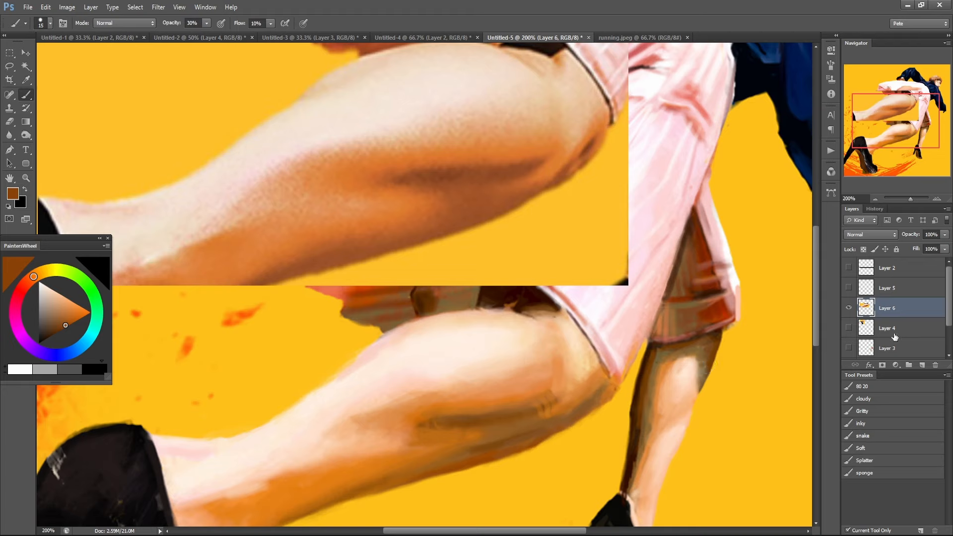
pyautogui.click(921, 365)
pyautogui.click(865, 387)
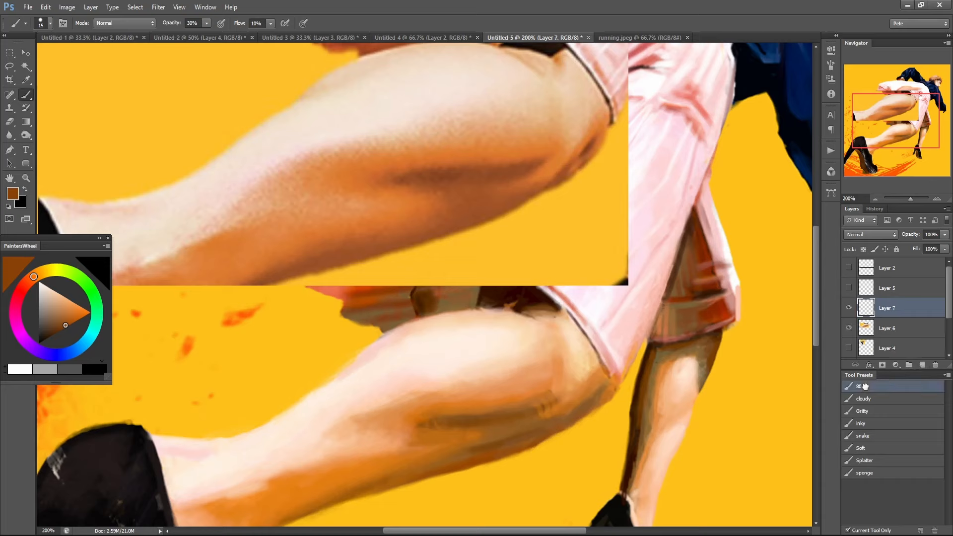
pyautogui.keyDown('alt'); pyautogui.click(430, 414); pyautogui.keyUp('alt')
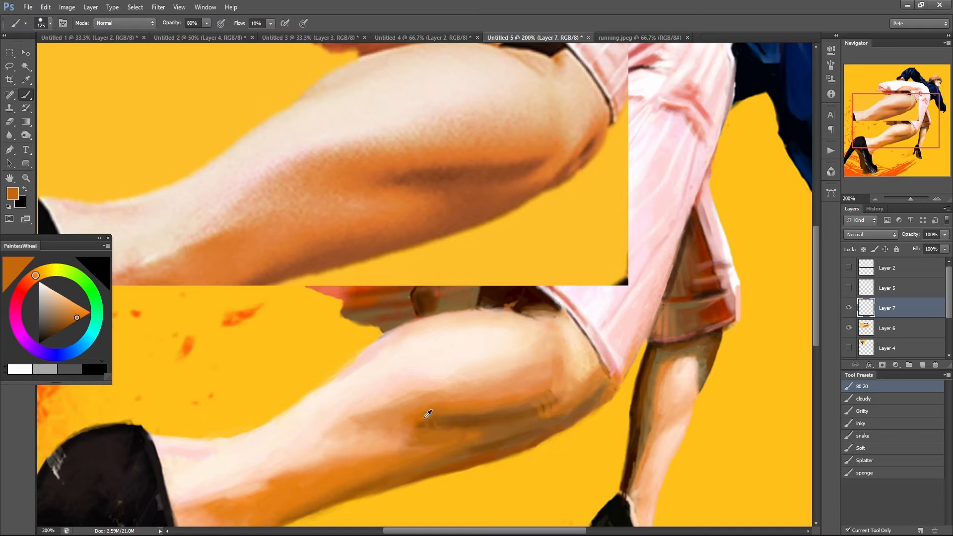
pyautogui.keyDown('alt'); pyautogui.click(424, 417); pyautogui.keyUp('alt')
pyautogui.keyDown('alt'); pyautogui.click(399, 398); pyautogui.keyUp('alt')
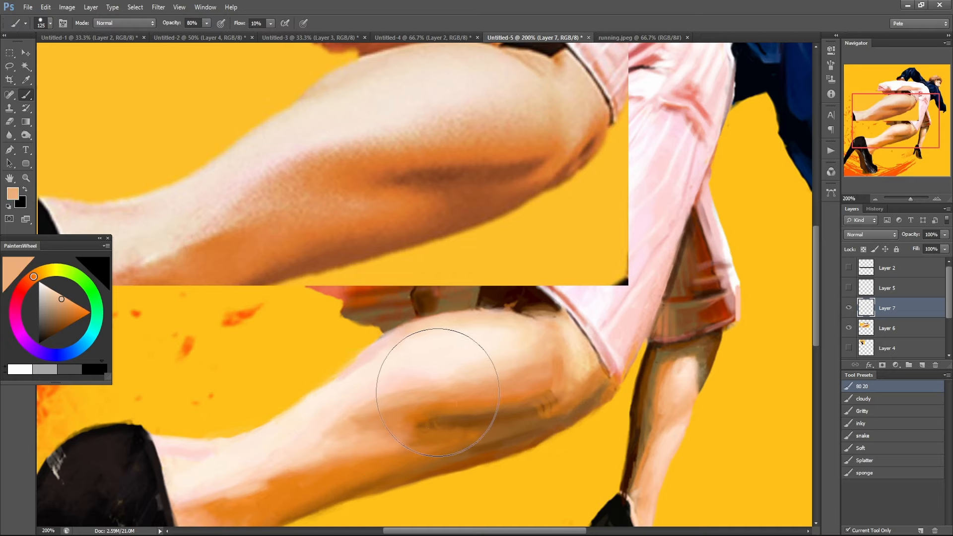
# Blend the painted calf's shadow edge on Layer 7 with sampled peach tones, lowering the brush opacity to 23%.
pyautogui.moveTo(438, 392); pyautogui.dragTo(481, 385)
pyautogui.keyDown('alt'); pyautogui.click(470, 380); pyautogui.keyUp('alt')
pyautogui.press('2')
pyautogui.press('3')
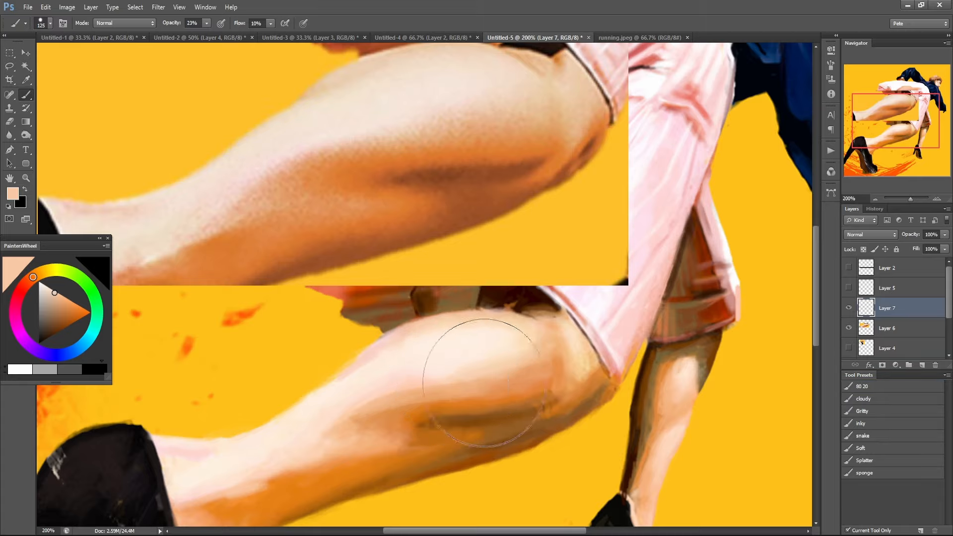
pyautogui.keyDown('alt'); pyautogui.click(439, 377); pyautogui.keyUp('alt')
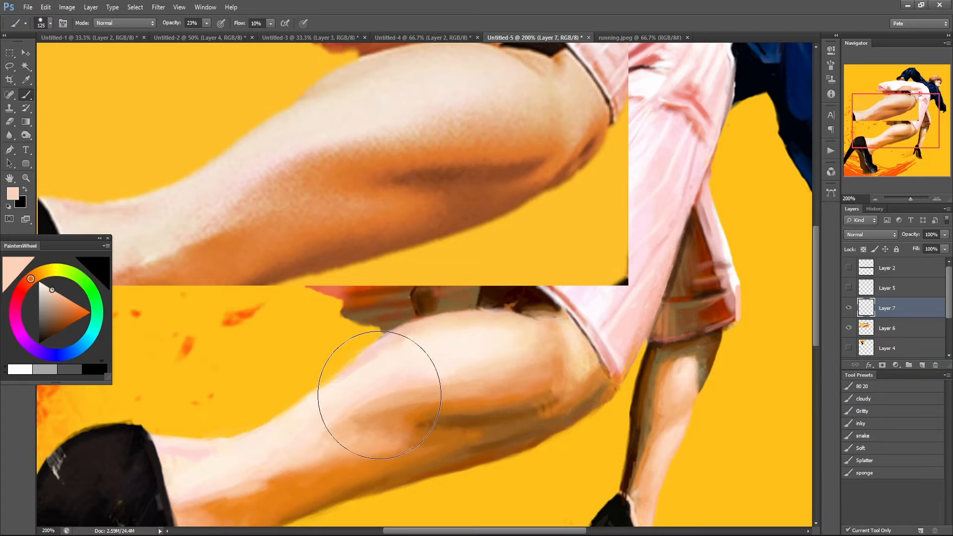
pyautogui.moveTo(379, 395)
pyautogui.mouseDown()
pyautogui.moveTo(423, 383)
pyautogui.moveTo(358, 408)
pyautogui.moveTo(410, 393)
pyautogui.moveTo(381, 399)
pyautogui.moveTo(472, 397)
pyautogui.moveTo(533, 359)
pyautogui.moveTo(518, 366)
pyautogui.moveTo(518, 379)
pyautogui.moveTo(476, 385)
pyautogui.moveTo(518, 380)
pyautogui.mouseUp()
# Blend sampled orange and peach tones over the shadow transition on the painted upper calf near the knee.
pyautogui.keyDown('alt'); pyautogui.click(477, 393); pyautogui.keyUp('alt')
pyautogui.keyDown('alt'); pyautogui.click(515, 396); pyautogui.keyUp('alt')
pyautogui.keyDown('alt'); pyautogui.click(532, 348); pyautogui.keyUp('alt')
pyautogui.keyDown('alt'); pyautogui.click(531, 368); pyautogui.keyUp('alt')
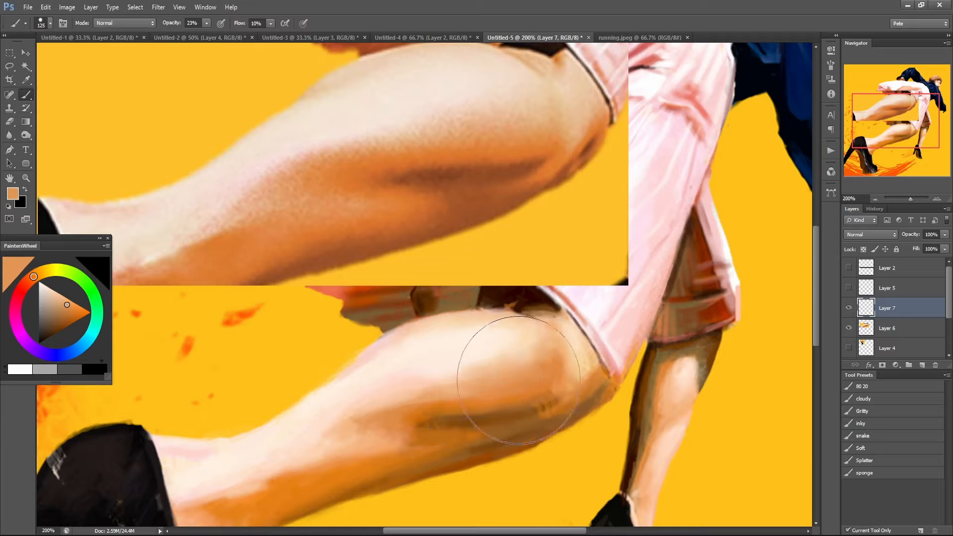
pyautogui.keyDown('alt'); pyautogui.click(522, 351); pyautogui.keyUp('alt')
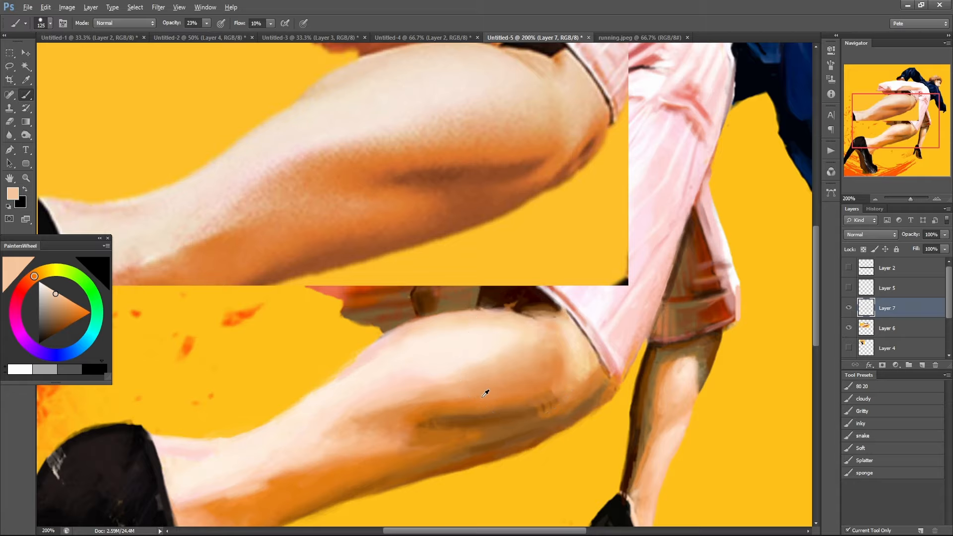
pyautogui.keyDown('alt'); pyautogui.click(514, 389); pyautogui.keyUp('alt')
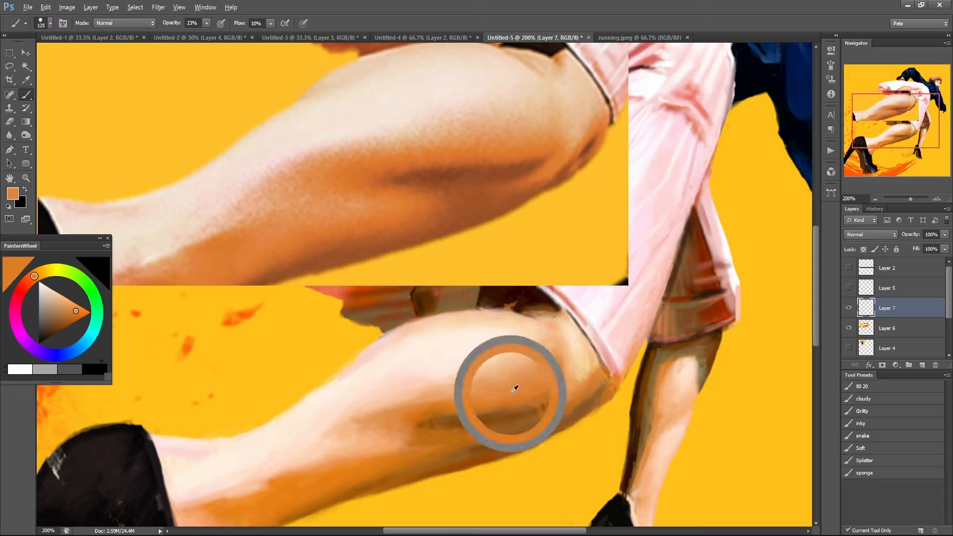
pyautogui.moveTo(516, 388); pyautogui.dragTo(527, 378)
# Sample lighter peach tones from the painted calf and soften the boundary between its highlight and shadow.
pyautogui.keyDown('alt'); pyautogui.click(426, 402); pyautogui.keyUp('alt')
pyautogui.moveTo(434, 404)
pyautogui.mouseDown()
pyautogui.moveTo(519, 384)
pyautogui.moveTo(428, 394)
pyautogui.moveTo(489, 366)
pyautogui.moveTo(559, 291)
pyautogui.mouseUp()
pyautogui.keyDown('alt'); pyautogui.click(448, 383); pyautogui.keyUp('alt')
pyautogui.keyDown('alt'); pyautogui.click(457, 366); pyautogui.keyUp('alt')
pyautogui.moveTo(381, 357)
pyautogui.mouseDown()
pyautogui.moveTo(397, 344)
pyautogui.moveTo(342, 387)
pyautogui.moveTo(424, 333)
pyautogui.mouseUp()
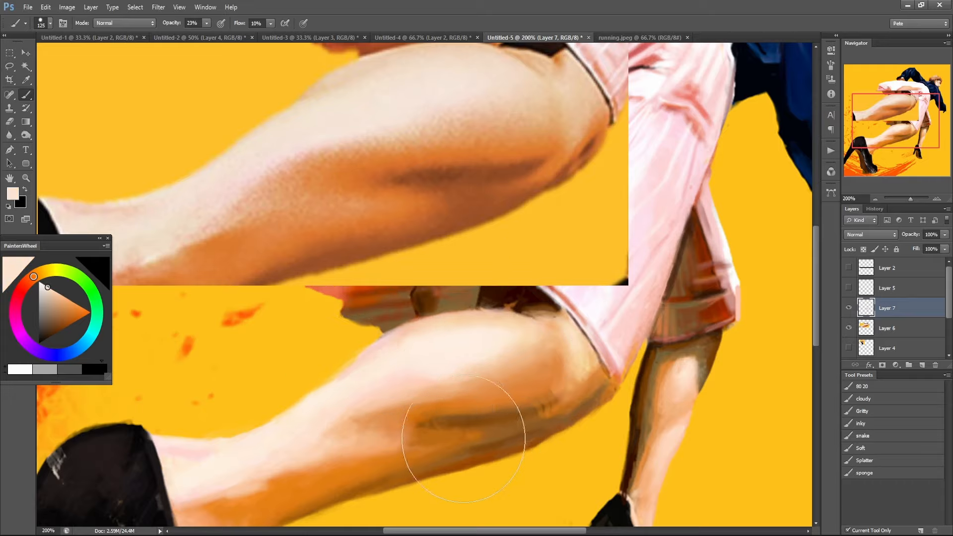
# Smooth the scratchy marks in the shadow below the painted knee with sampled brown and orange.
pyautogui.keyDown('alt'); pyautogui.click(440, 405); pyautogui.keyUp('alt')
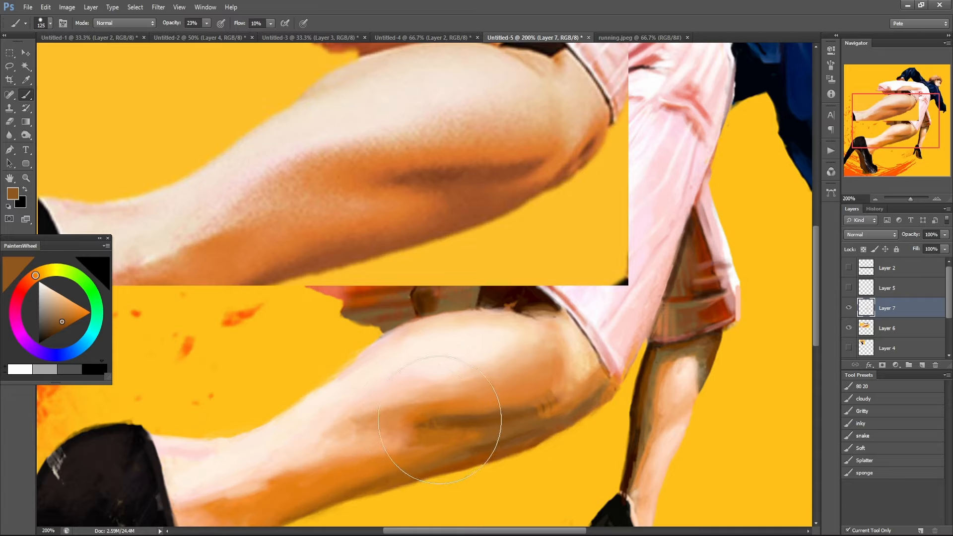
pyautogui.keyDown('alt'); pyautogui.click(536, 406); pyautogui.keyUp('alt')
pyautogui.keyDown('alt'); pyautogui.click(511, 395); pyautogui.keyUp('alt')
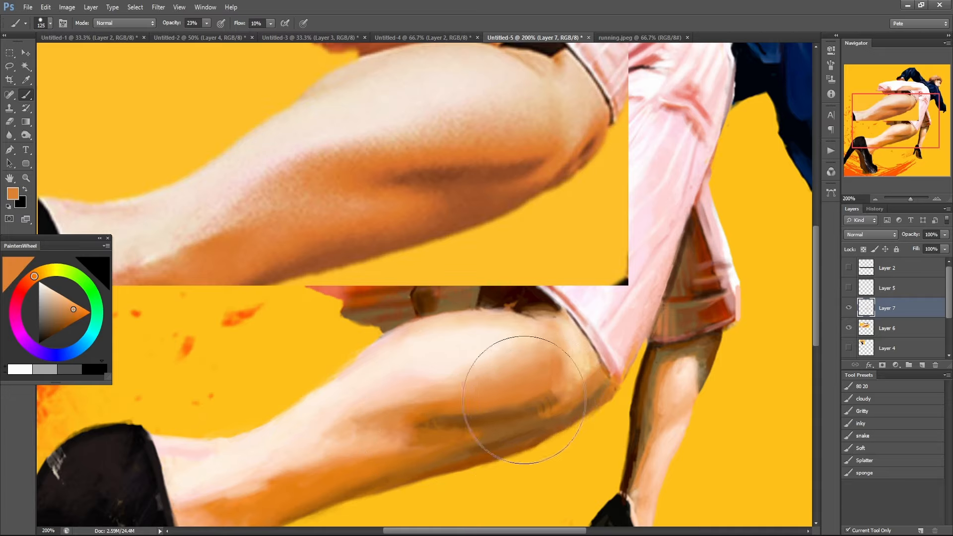
pyautogui.keyDown('alt'); pyautogui.click(562, 403); pyautogui.keyUp('alt')
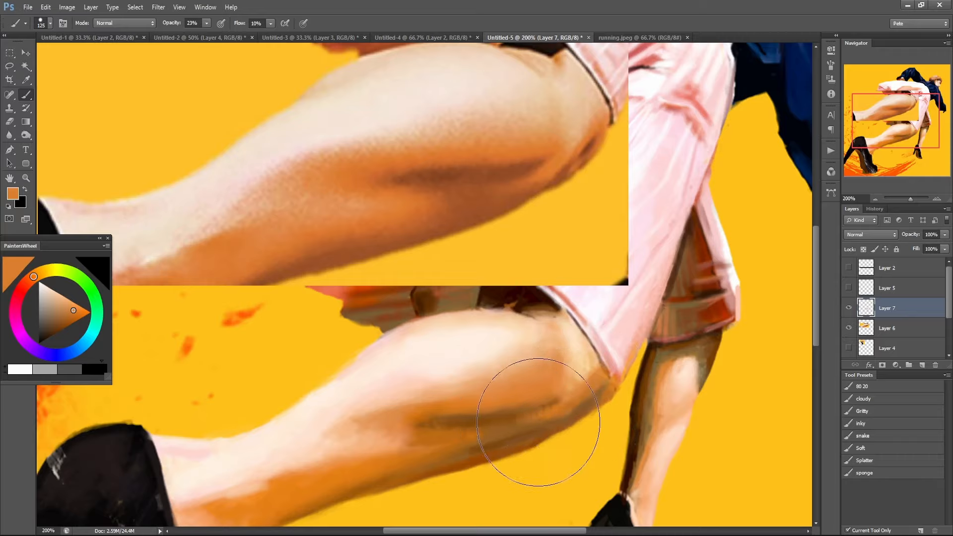
# Soften the shadow edge along the middle and lower part of the painted calf with sampled orange and peach tones.
pyautogui.keyDown('alt'); pyautogui.click(418, 415); pyautogui.keyUp('alt')
pyautogui.moveTo(422, 425)
pyautogui.mouseDown()
pyautogui.moveTo(462, 429)
pyautogui.moveTo(393, 416)
pyautogui.moveTo(459, 409)
pyautogui.moveTo(393, 424)
pyautogui.moveTo(387, 439)
pyautogui.moveTo(346, 436)
pyautogui.moveTo(412, 427)
pyautogui.moveTo(410, 441)
pyautogui.moveTo(335, 454)
pyautogui.moveTo(310, 470)
pyautogui.moveTo(346, 451)
pyautogui.moveTo(296, 477)
pyautogui.moveTo(441, 395)
pyautogui.moveTo(401, 408)
pyautogui.moveTo(391, 415)
pyautogui.moveTo(468, 390)
pyautogui.moveTo(458, 342)
pyautogui.moveTo(474, 357)
pyautogui.moveTo(423, 386)
pyautogui.moveTo(498, 379)
pyautogui.mouseUp()
pyautogui.keyDown('alt'); pyautogui.click(307, 461); pyautogui.keyUp('alt')
pyautogui.keyDown('alt'); pyautogui.click(392, 410); pyautogui.keyUp('alt')
pyautogui.keyDown('alt'); pyautogui.click(430, 351); pyautogui.keyUp('alt')
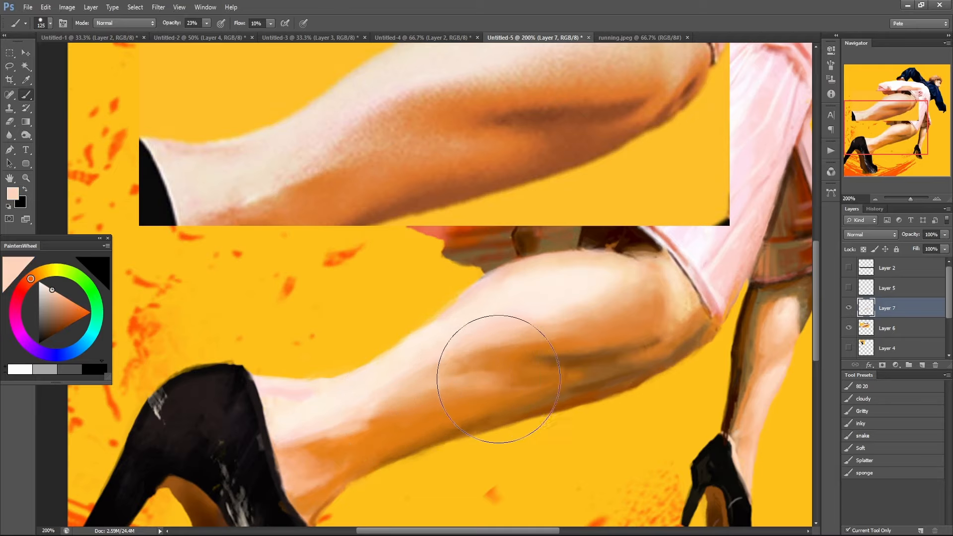
# Toggle Layer 7's visibility to compare the repainted calf with the original, both close up and in the full picture.
pyautogui.click(849, 307)
pyautogui.click(850, 308)
pyautogui.keyDown('alt'); pyautogui.click(698, 351); pyautogui.keyUp('alt')
pyautogui.keyDown('alt'); pyautogui.click(692, 356); pyautogui.keyUp('alt')
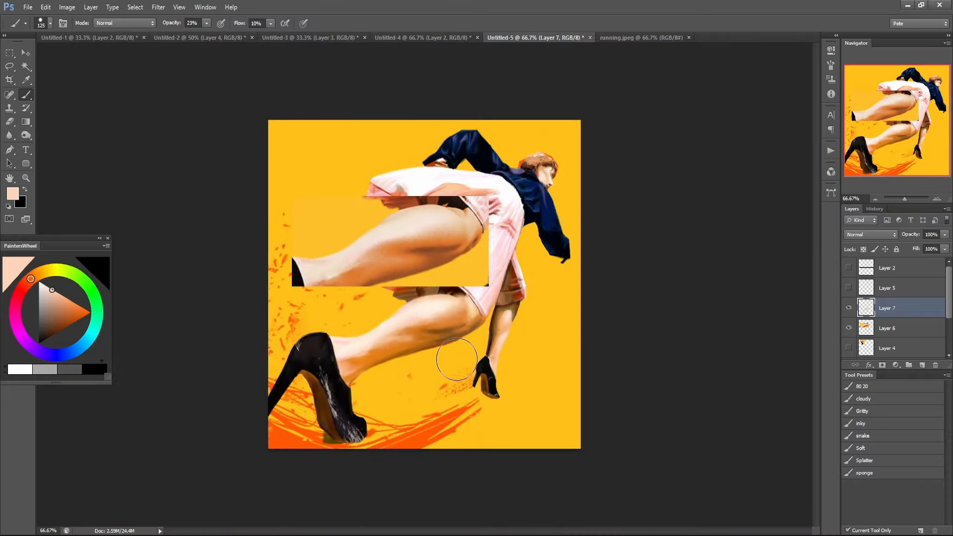
pyautogui.keyDown('ctrl'); pyautogui.click(447, 338); pyautogui.keyUp('ctrl')
pyautogui.keyDown('ctrl'); pyautogui.click(447, 338); pyautogui.keyUp('ctrl')
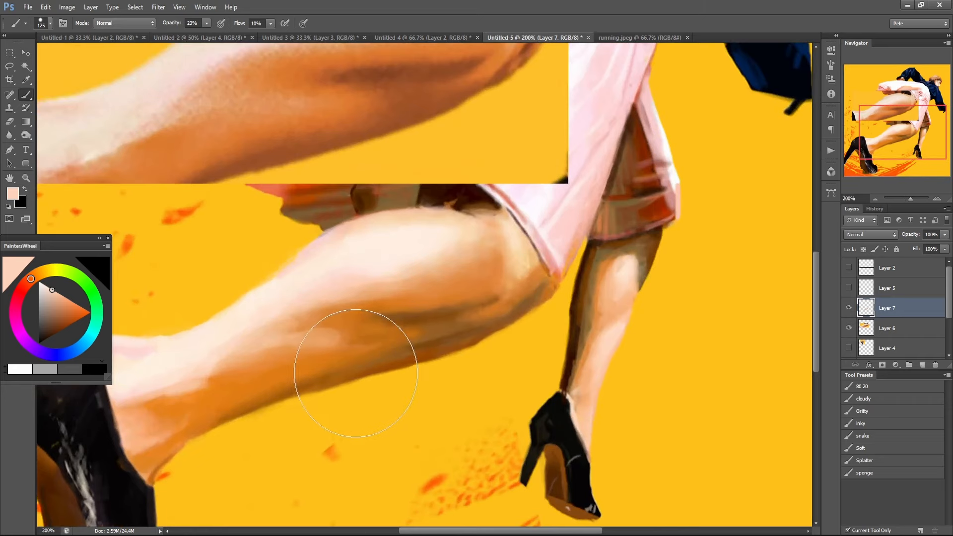
# Paint a sampled dark brown along the painted calf's underside with the brush reduced to size 50 and 20% opacity.
pyautogui.press('[')
pyautogui.press('[')
pyautogui.press('[')
pyautogui.press('[')
pyautogui.press('[')
pyautogui.press('[')
pyautogui.keyDown('alt'); pyautogui.click(433, 340); pyautogui.keyUp('alt')
pyautogui.press('2')
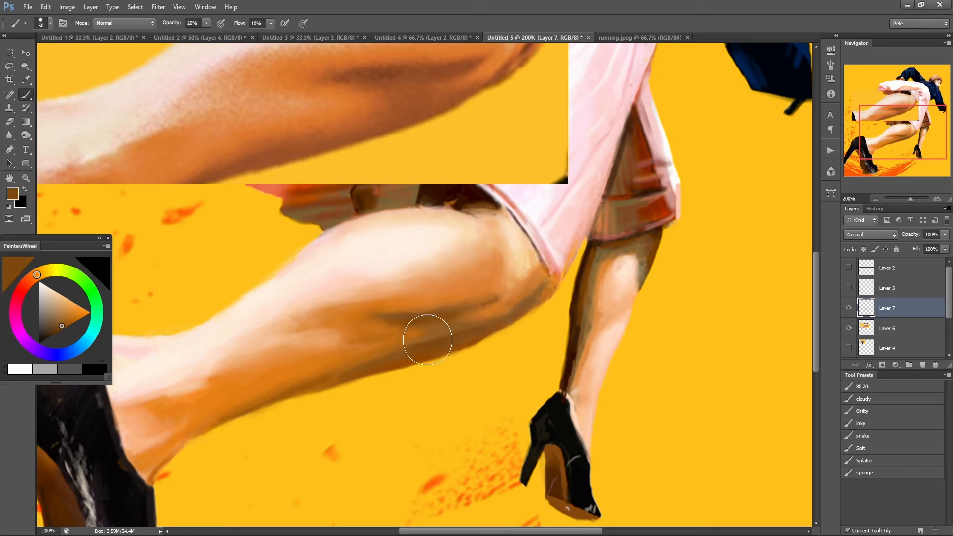
pyautogui.moveTo(359, 375); pyautogui.dragTo(469, 342)
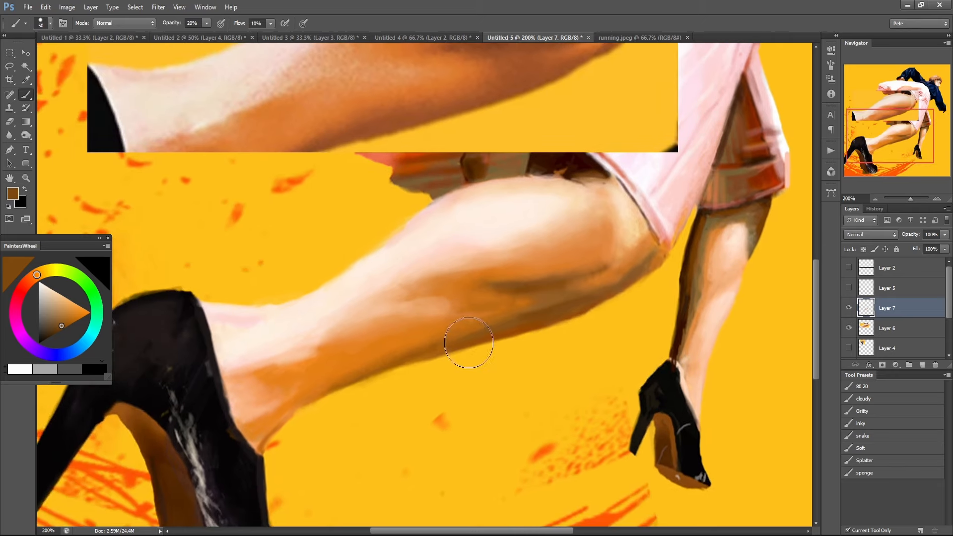
# Raise the brush opacity to 40% and deepen the shadow band along the calf's lower edge with sampled brown.
pyautogui.keyDown('alt'); pyautogui.click(438, 348); pyautogui.keyUp('alt')
pyautogui.press('3')
pyautogui.press('4')
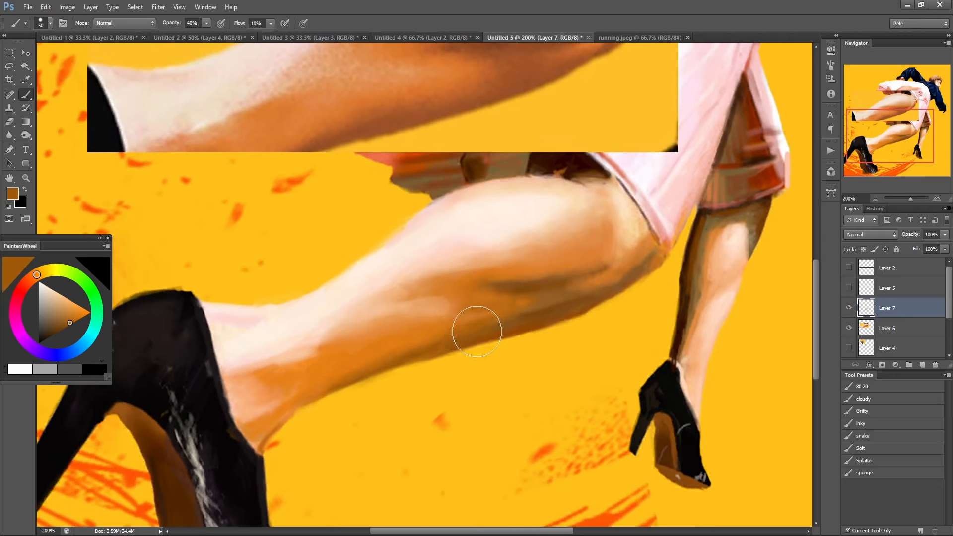
pyautogui.moveTo(516, 315)
pyautogui.mouseDown()
pyautogui.moveTo(453, 324)
pyautogui.moveTo(433, 346)
pyautogui.moveTo(399, 358)
pyautogui.mouseUp()
pyautogui.keyDown('alt'); pyautogui.click(477, 323); pyautogui.keyUp('alt')
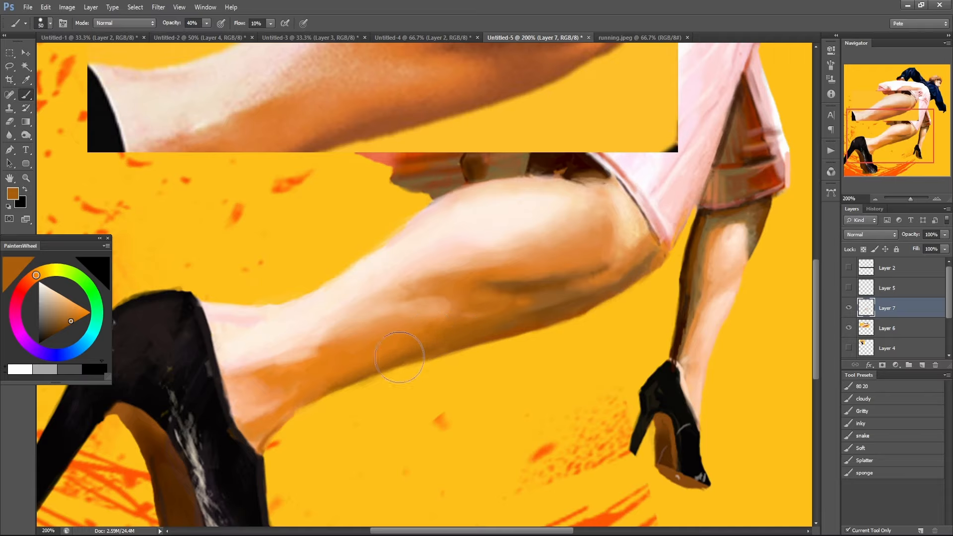
# Blend the calf's underside shadow into the midtone with brown and orange sampled from the leg.
pyautogui.keyDown('alt'); pyautogui.click(426, 334); pyautogui.keyUp('alt')
pyautogui.moveTo(489, 321); pyautogui.dragTo(504, 302)
pyautogui.keyDown('alt'); pyautogui.click(416, 325); pyautogui.keyUp('alt')
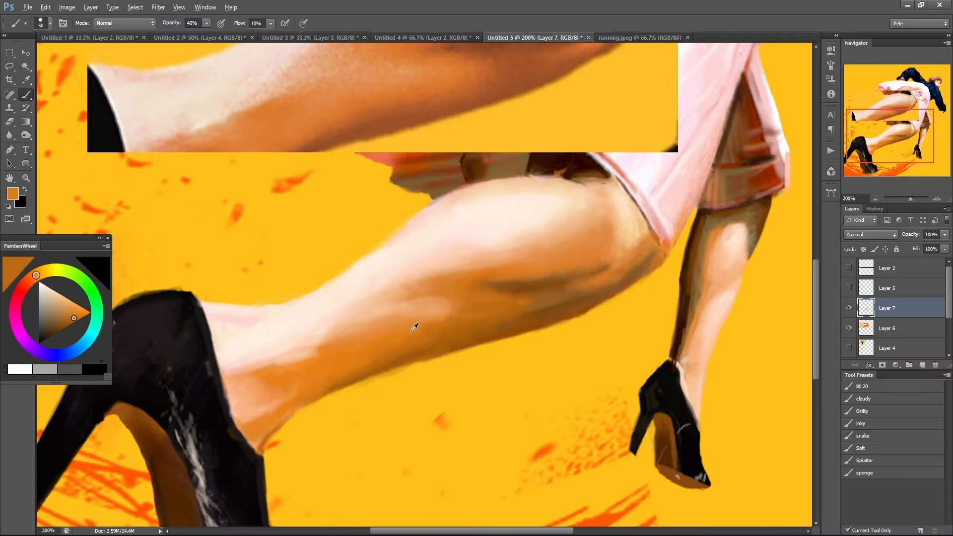
pyautogui.moveTo(431, 325); pyautogui.dragTo(500, 312)
pyautogui.keyDown('alt'); pyautogui.click(489, 372); pyautogui.keyUp('alt')
pyautogui.keyDown('alt'); pyautogui.click(491, 375); pyautogui.keyUp('alt')
pyautogui.keyDown('alt'); pyautogui.click(491, 375); pyautogui.keyUp('alt')
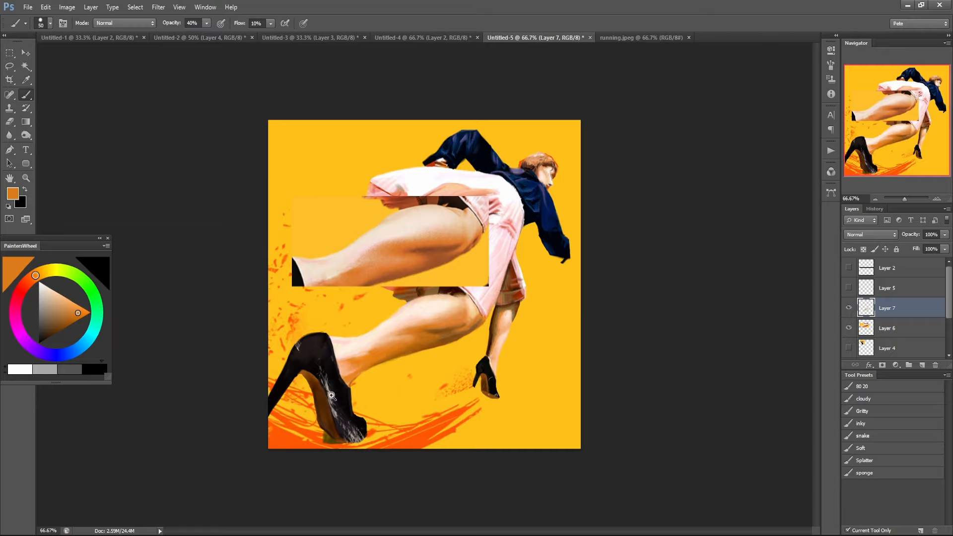
# Hide Layer 7 and add a new layer directly above Layer 6.
pyautogui.scroll(2, 330, 414)
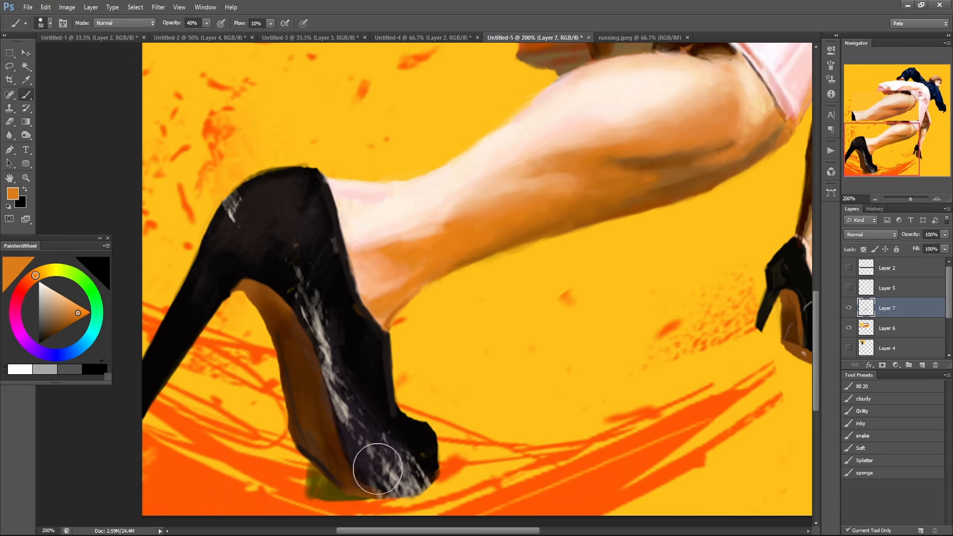
pyautogui.keyDown('ctrl'); pyautogui.keyDown('alt'); pyautogui.click(390, 453); pyautogui.keyUp('alt'); pyautogui.keyUp('ctrl')
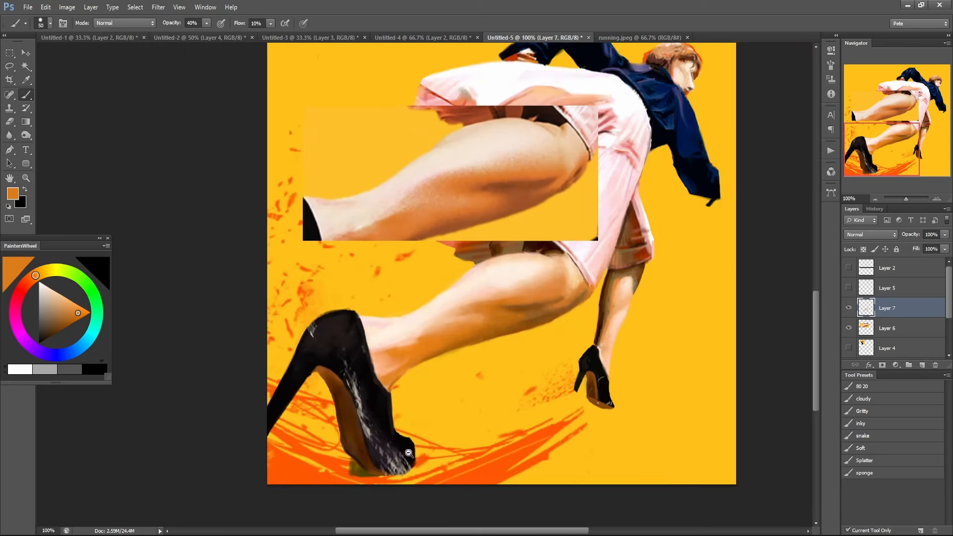
pyautogui.click(849, 308)
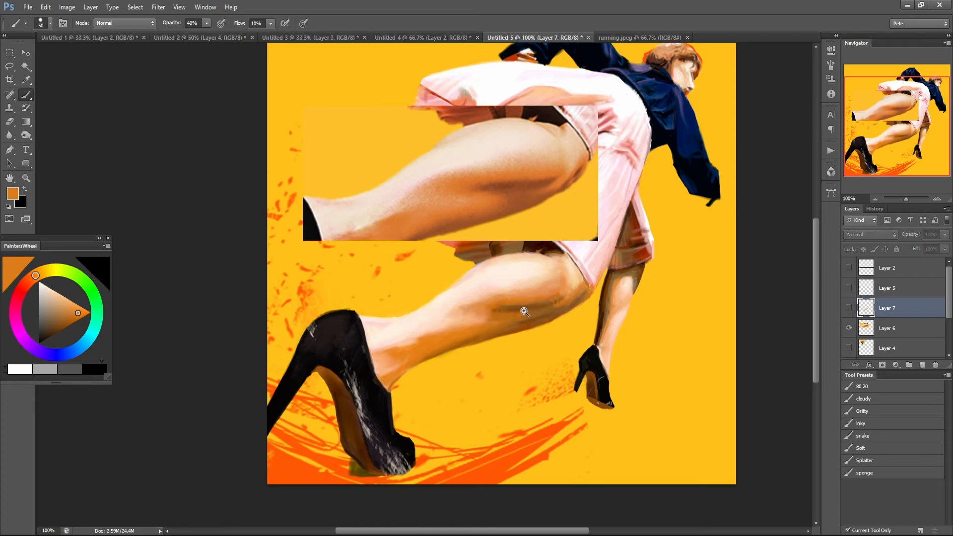
pyautogui.scroll(1, 530, 313)
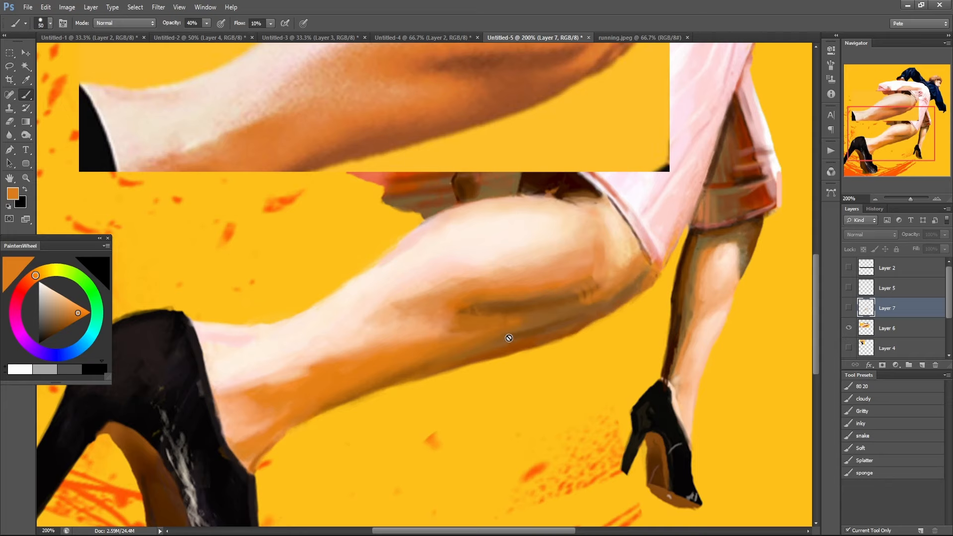
pyautogui.click(889, 333)
pyautogui.click(921, 364)
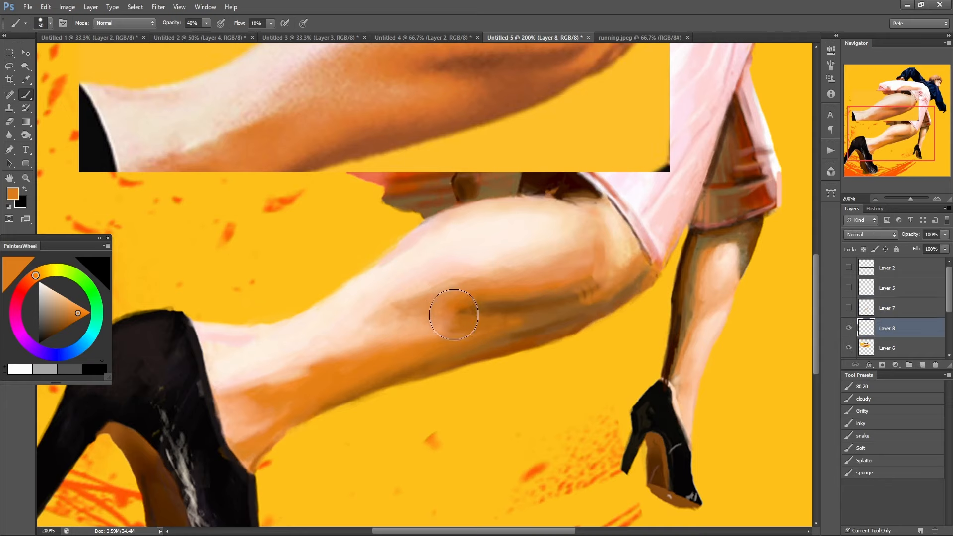
# Hide Layer 6 with the reference leg and examine the painted leg, shoe and whole figure.
pyautogui.scroll(1, 460, 313)
pyautogui.scroll(1, 460, 314)
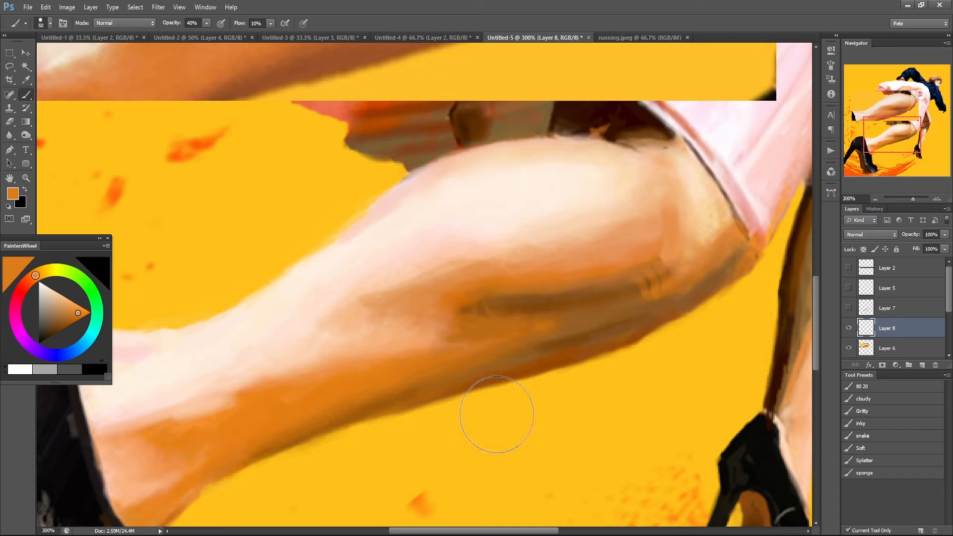
pyautogui.scroll(-1, 345, 375)
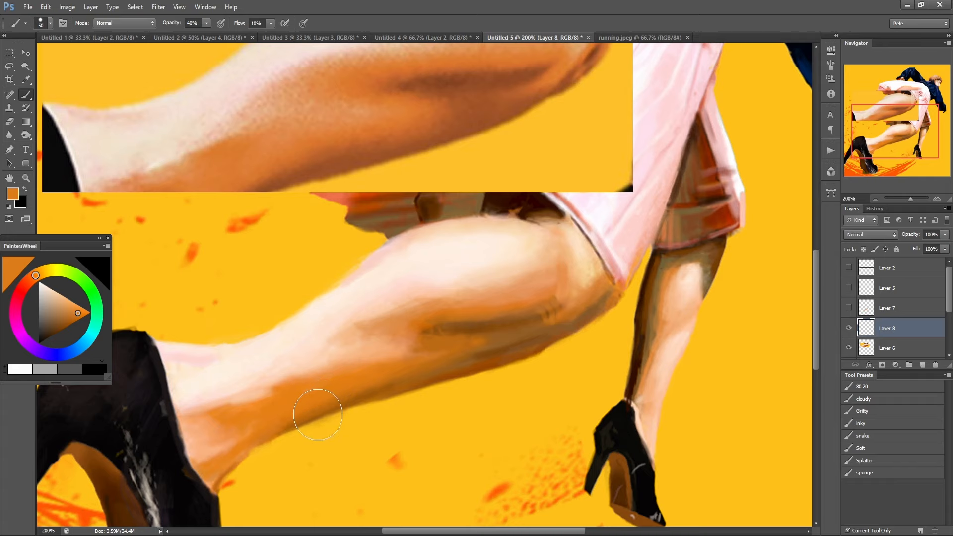
pyautogui.moveTo(288, 370); pyautogui.dragTo(353, 361)
pyautogui.keyDown('alt'); pyautogui.click(353, 361); pyautogui.keyUp('alt')
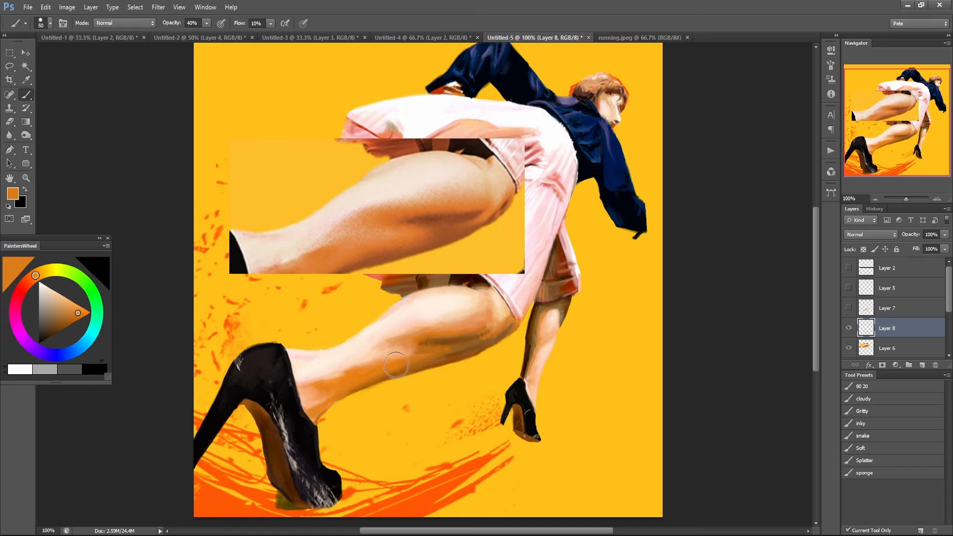
pyautogui.click(849, 347)
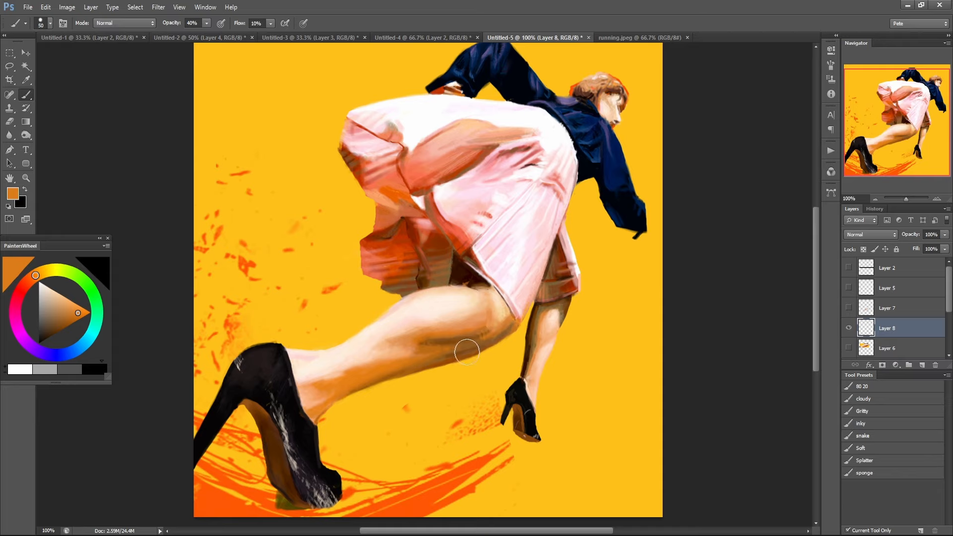
pyautogui.moveTo(314, 497)
pyautogui.mouseDown()
pyautogui.moveTo(301, 501)
pyautogui.moveTo(293, 486)
pyautogui.mouseUp()
pyautogui.moveTo(295, 416)
pyautogui.mouseDown()
pyautogui.moveTo(283, 417)
pyautogui.moveTo(288, 427)
pyautogui.mouseUp()
pyautogui.moveTo(354, 360); pyautogui.dragTo(342, 379)
pyautogui.keyDown('alt'); pyautogui.click(536, 306); pyautogui.keyUp('alt')
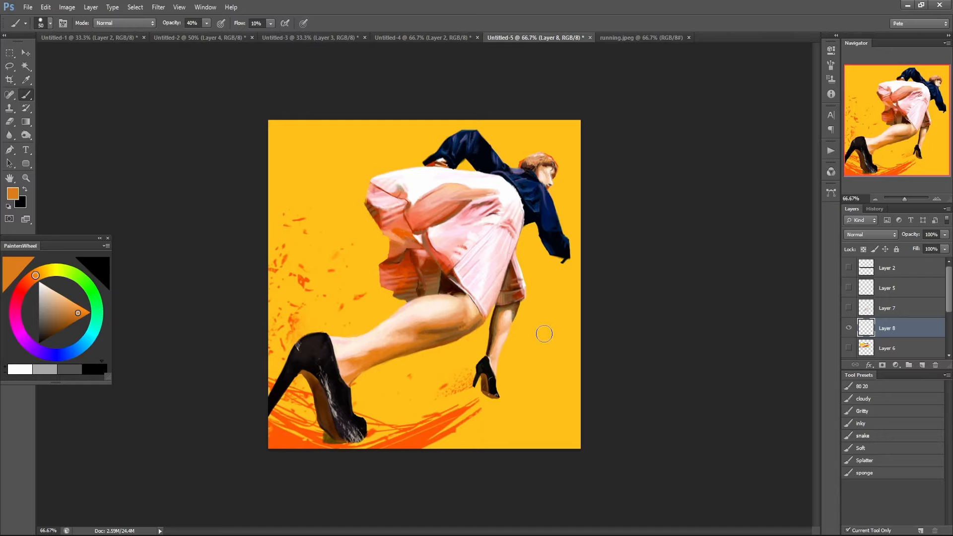
# Close the Untitled-5 document without saving and bring up Untitled-4.
pyautogui.click(589, 38)
pyautogui.click(491, 205)
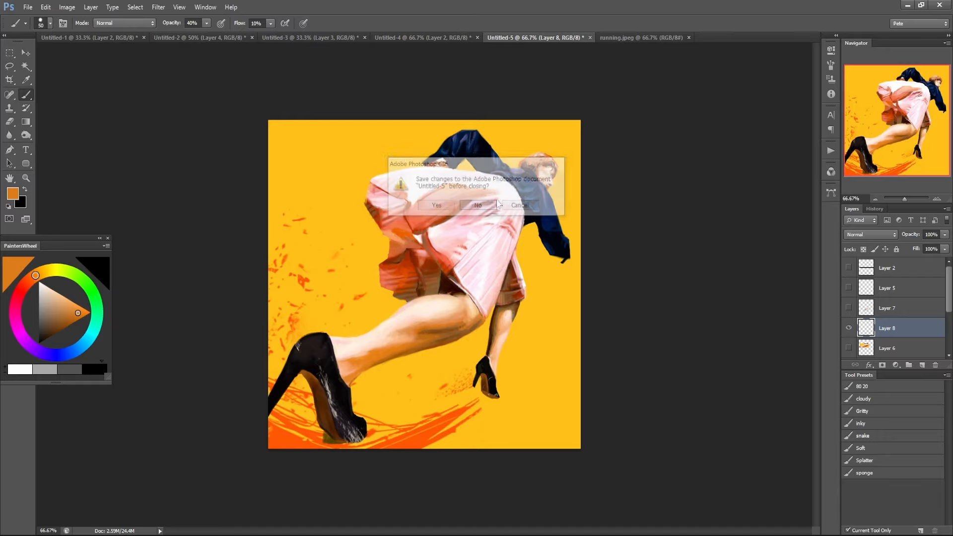
pyautogui.click(445, 36)
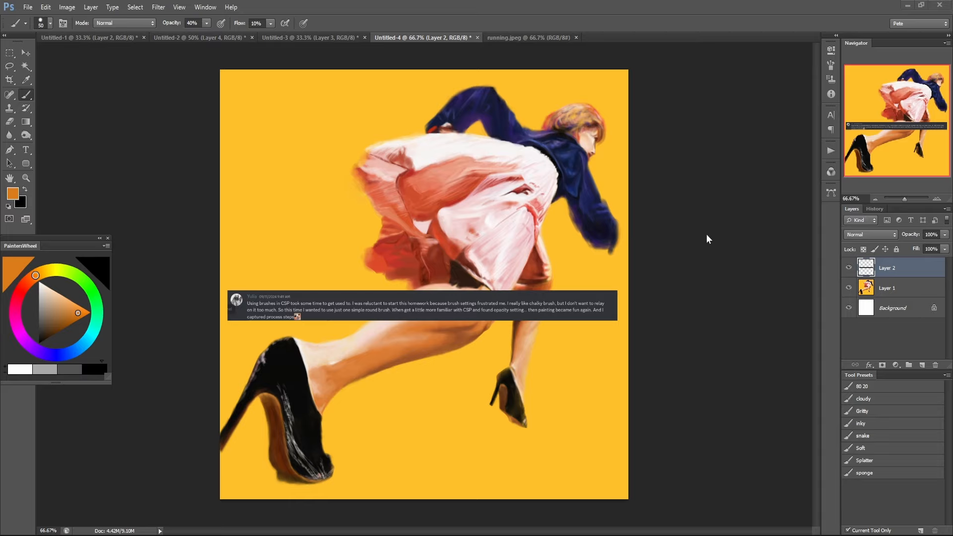
# Hide Layer 2 with the pasted comment so the running figure in Untitled-4 is unobstructed.
pyautogui.scroll(1, 435, 348)
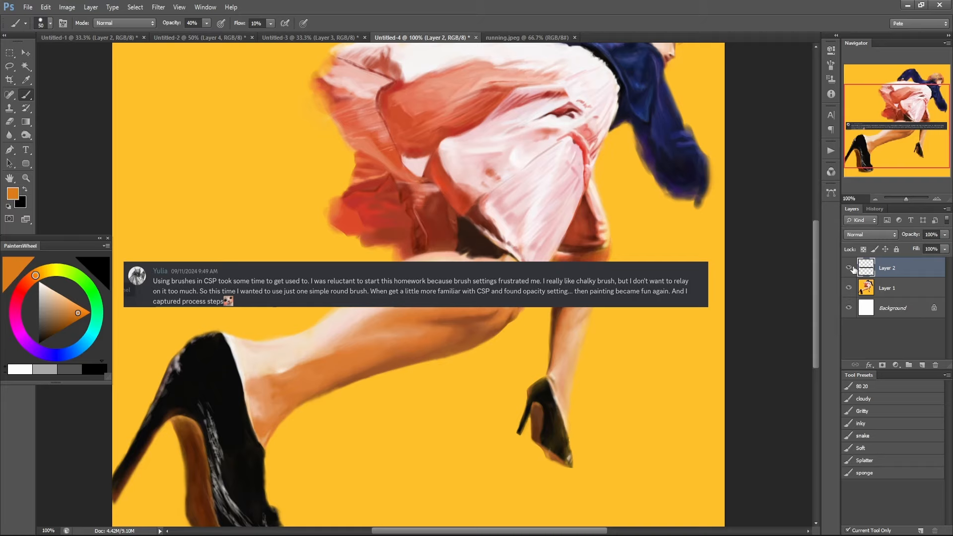
pyautogui.click(850, 269)
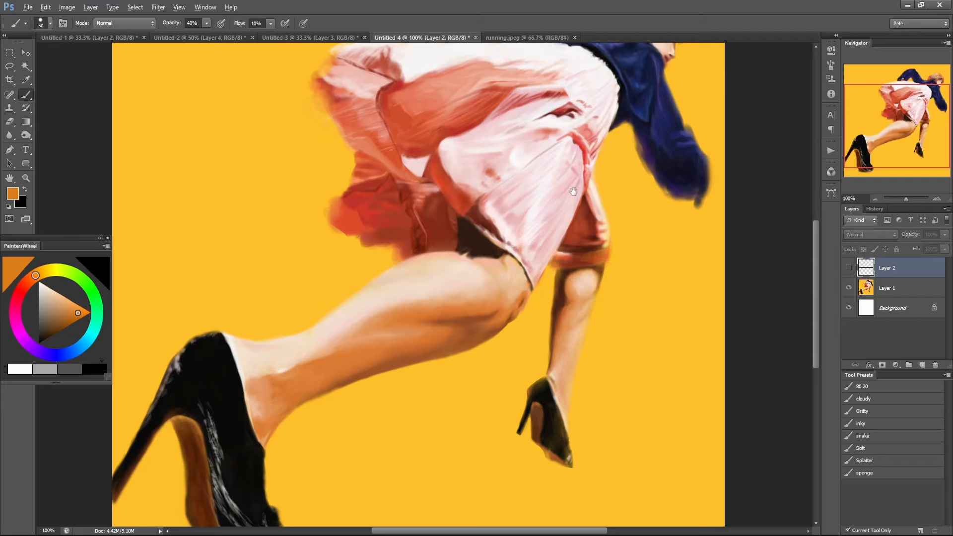
pyautogui.hotkey('ctrl', '-')
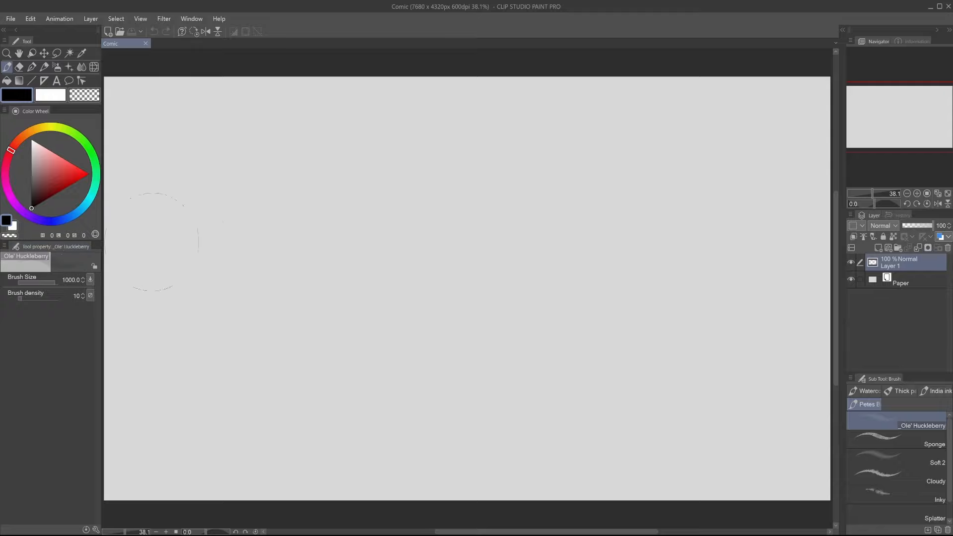
# Show the Brush size palette in Clip Studio Paint, undock it from the collapsed dock and close it.
pyautogui.click(194, 19)
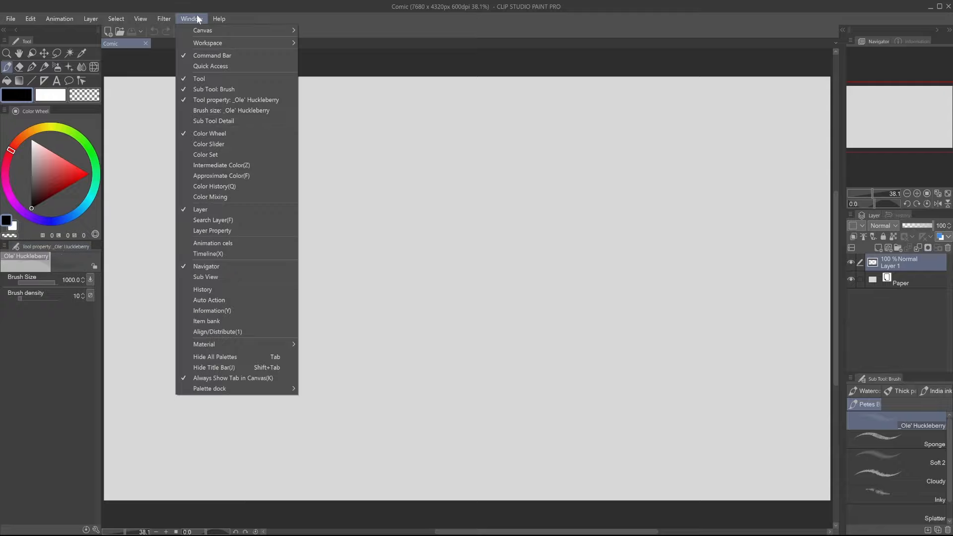
pyautogui.click(285, 111)
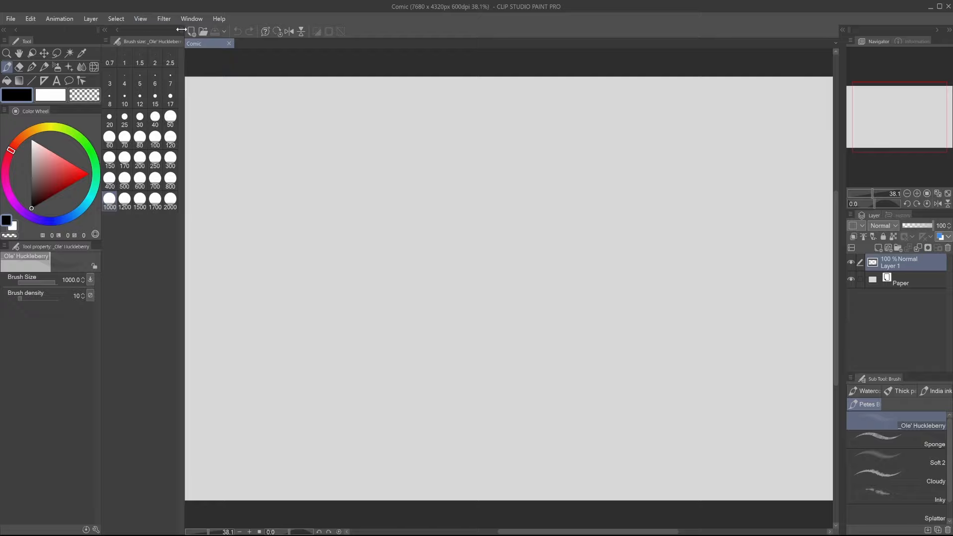
pyautogui.click(118, 29)
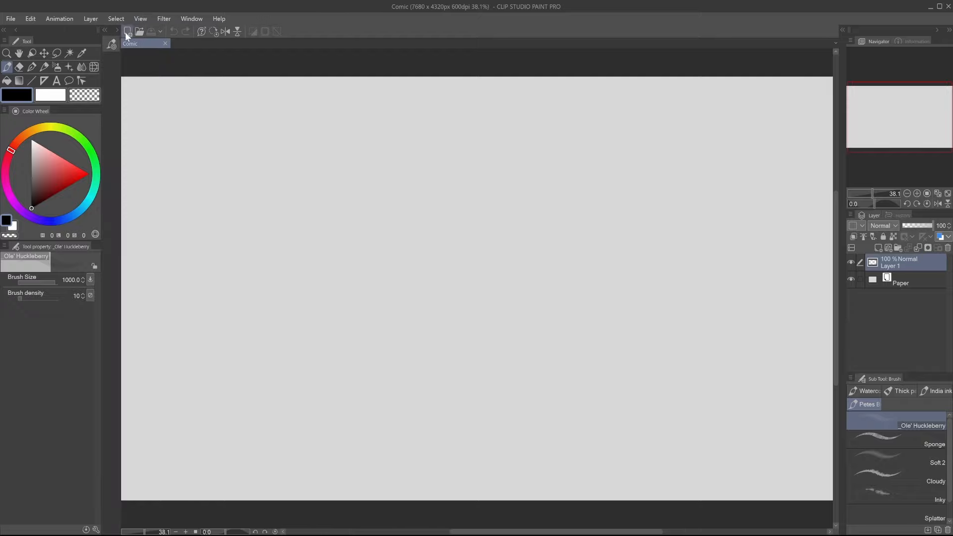
pyautogui.moveTo(129, 55); pyautogui.dragTo(240, 87)
pyautogui.click(260, 84)
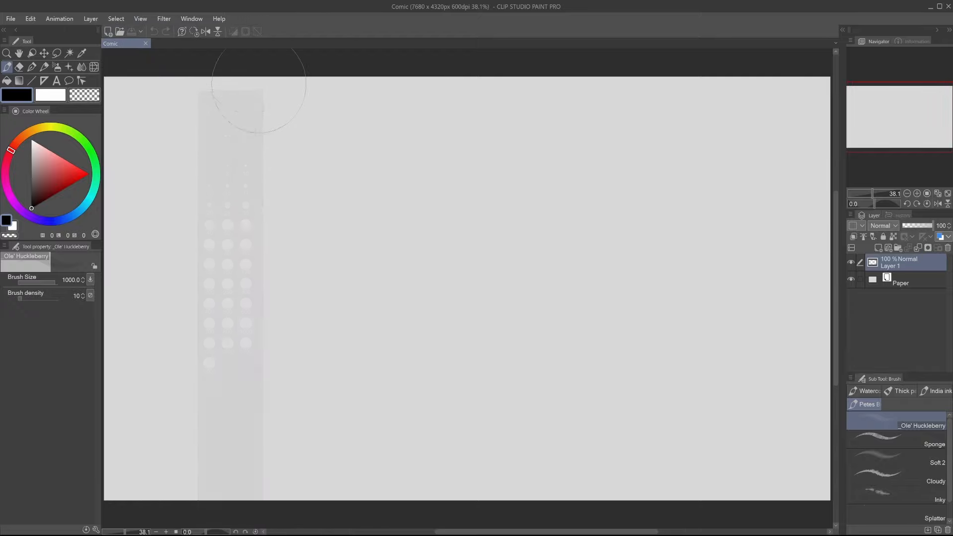
# Review the list of available palettes and select the Sponge brush.
pyautogui.click(191, 18)
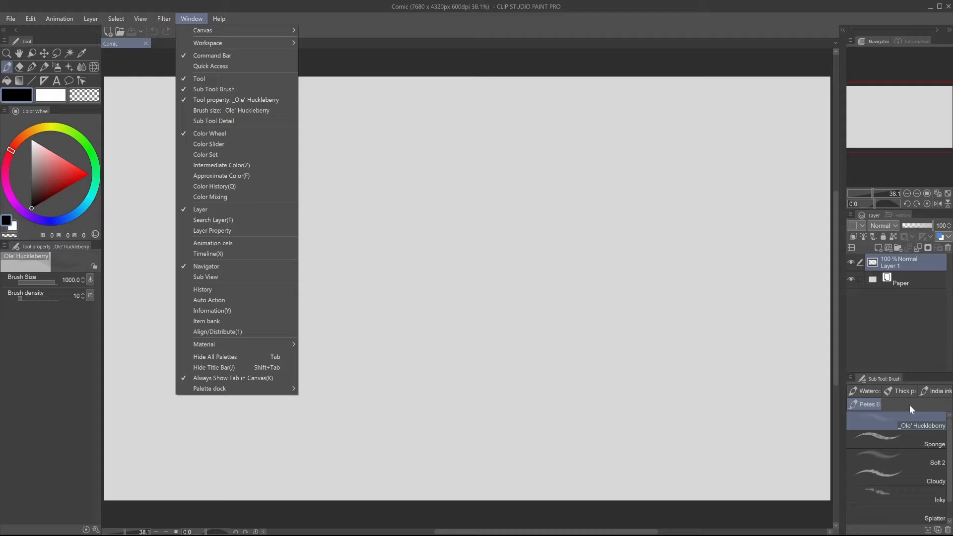
pyautogui.click(897, 441)
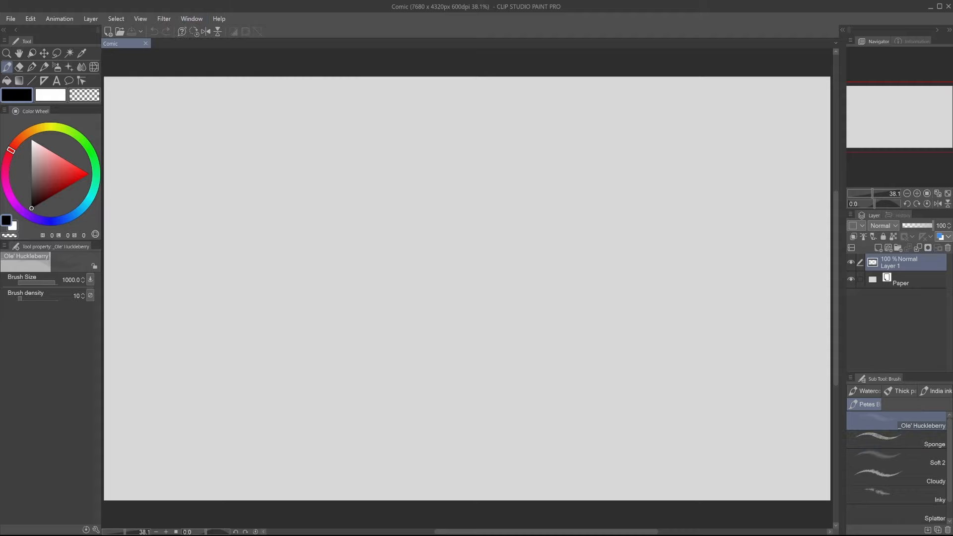
pyautogui.click(872, 437)
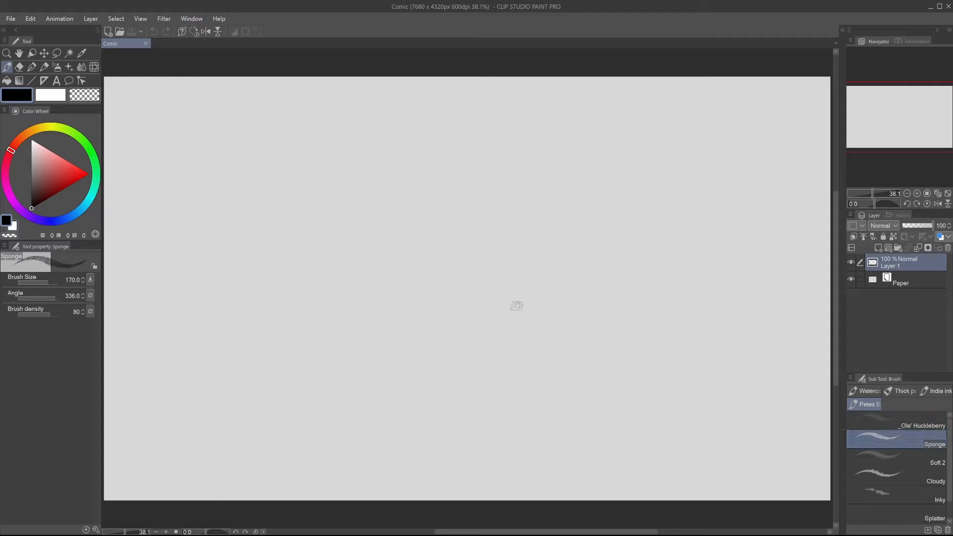
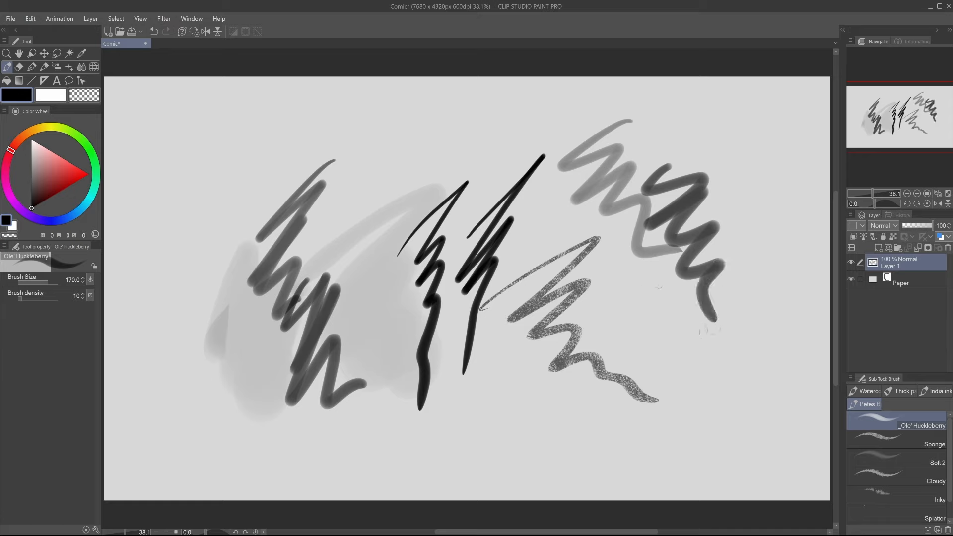
# Scribble test strokes with the Ole' Huckleberry brush at size 170, then at a brush size of 512.4.
pyautogui.moveTo(610, 281)
pyautogui.mouseDown()
pyautogui.moveTo(668, 323)
pyautogui.moveTo(750, 424)
pyautogui.mouseUp()
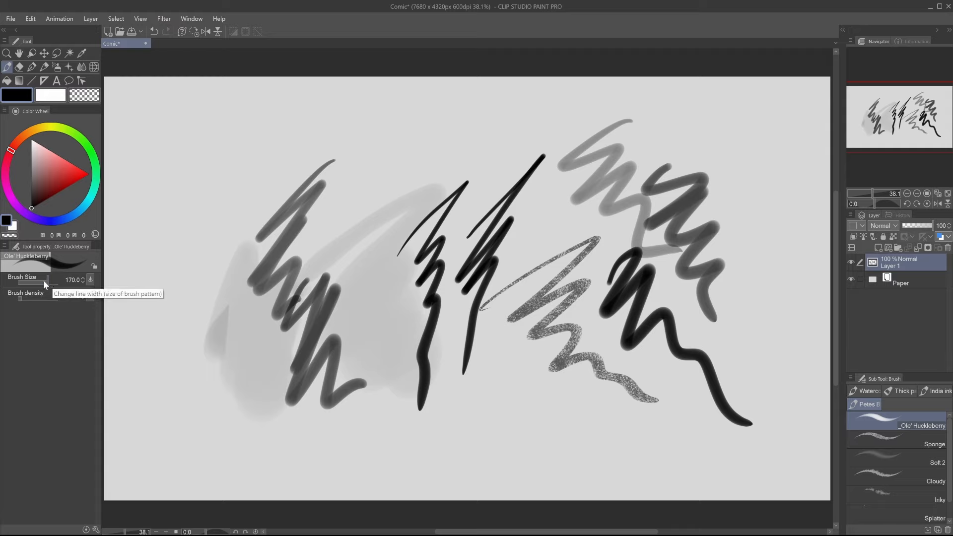
pyautogui.moveTo(43, 279)
pyautogui.mouseDown()
pyautogui.moveTo(34, 279)
pyautogui.moveTo(49, 281)
pyautogui.mouseUp()
pyautogui.moveTo(176, 221)
pyautogui.mouseDown()
pyautogui.moveTo(205, 229)
pyautogui.moveTo(253, 289)
pyautogui.mouseUp()
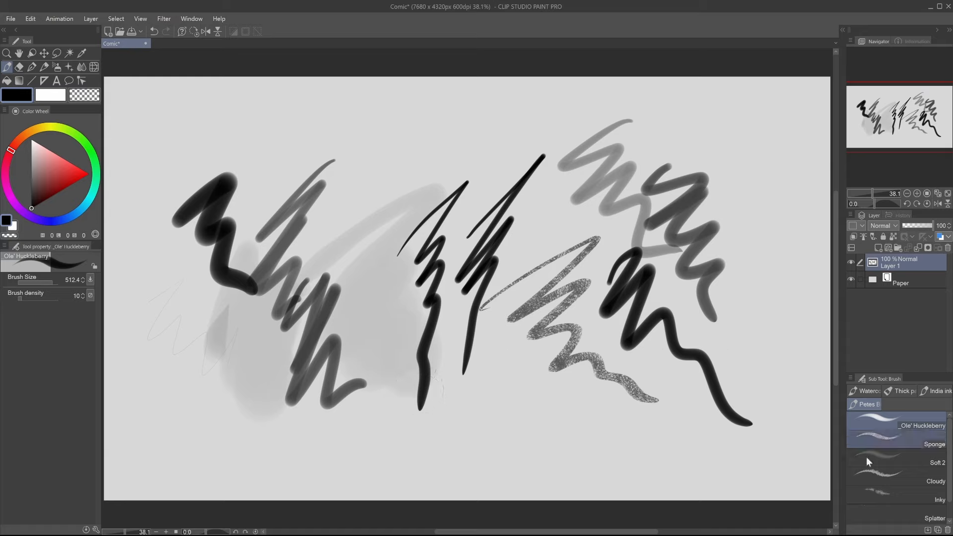
# Scribble test strokes across the canvas with the Inky brush and then with the Splatter brush.
pyautogui.click(893, 494)
pyautogui.moveTo(473, 409)
pyautogui.mouseDown()
pyautogui.moveTo(528, 431)
pyautogui.moveTo(699, 449)
pyautogui.mouseUp()
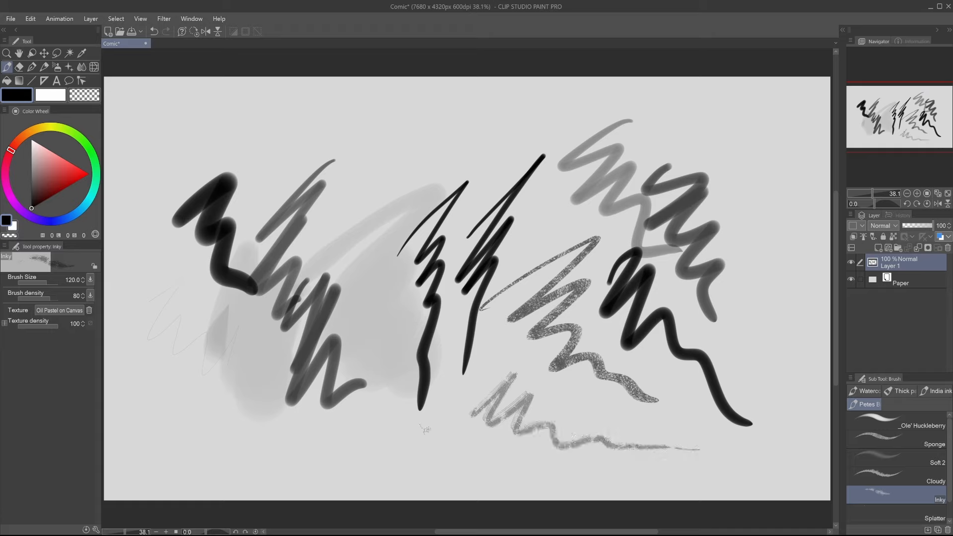
pyautogui.moveTo(367, 173)
pyautogui.mouseDown()
pyautogui.moveTo(384, 219)
pyautogui.moveTo(364, 332)
pyautogui.moveTo(392, 419)
pyautogui.moveTo(179, 353)
pyautogui.moveTo(327, 427)
pyautogui.moveTo(352, 424)
pyautogui.mouseUp()
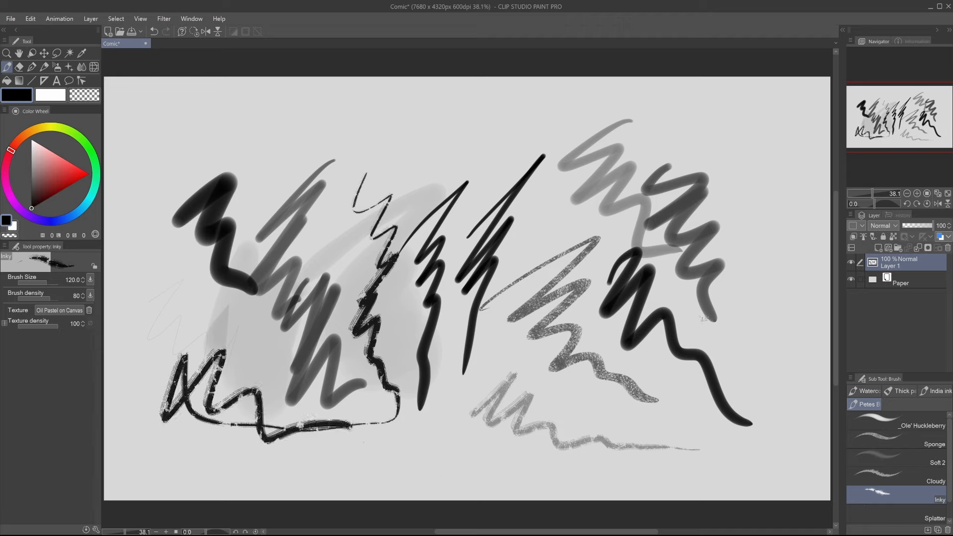
pyautogui.click(876, 517)
pyautogui.moveTo(794, 276)
pyautogui.mouseDown()
pyautogui.moveTo(760, 302)
pyautogui.moveTo(652, 152)
pyautogui.mouseUp()
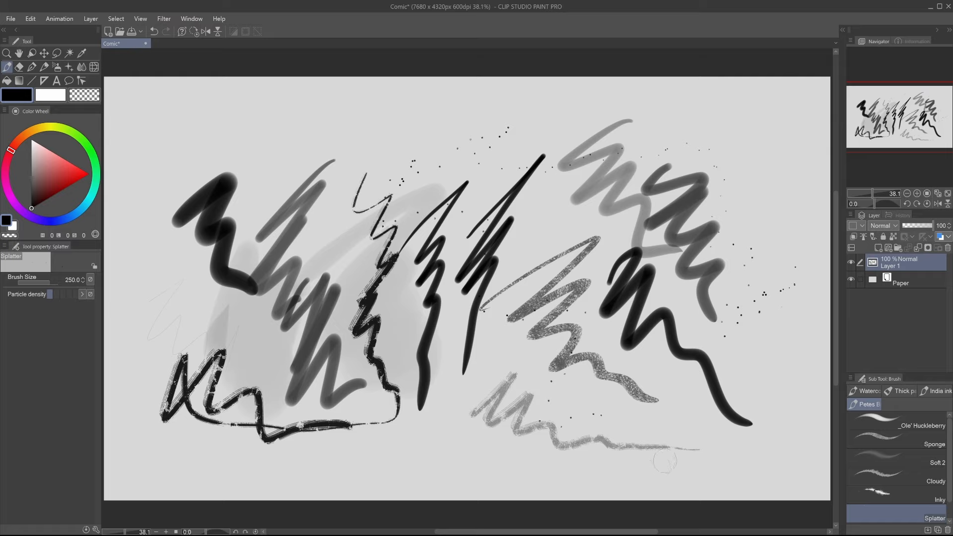
# View the menu command categories in the Shortcut Settings and cancel without changing anything.
pyautogui.click(10, 18)
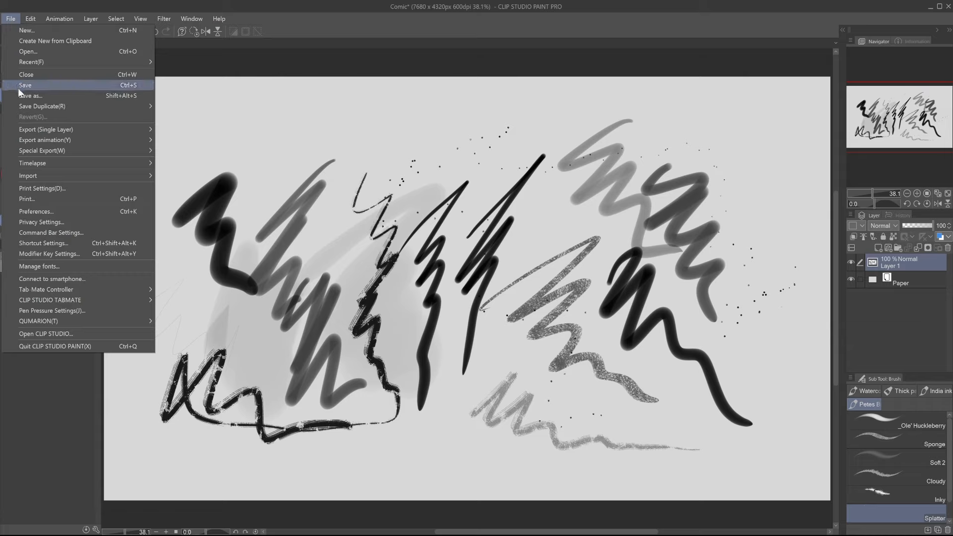
pyautogui.click(90, 242)
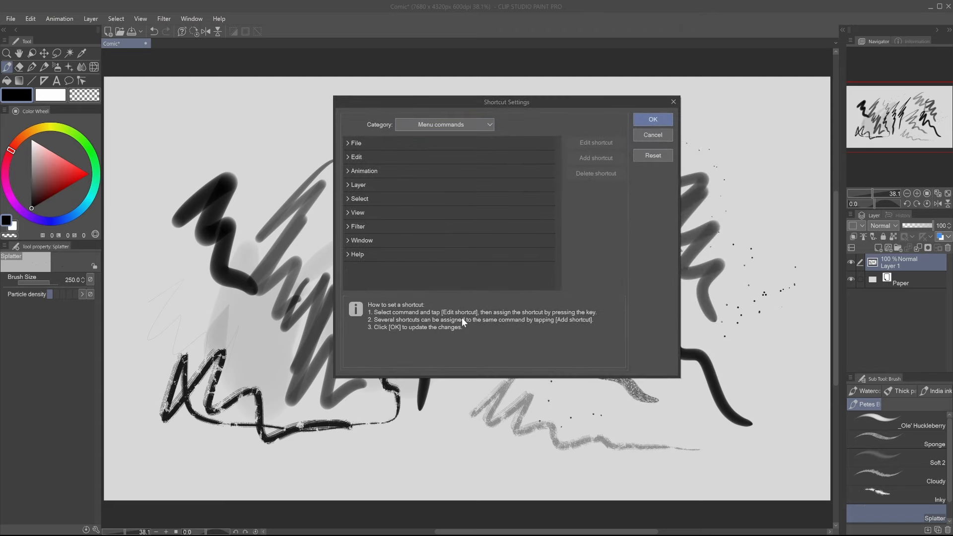
pyautogui.click(647, 138)
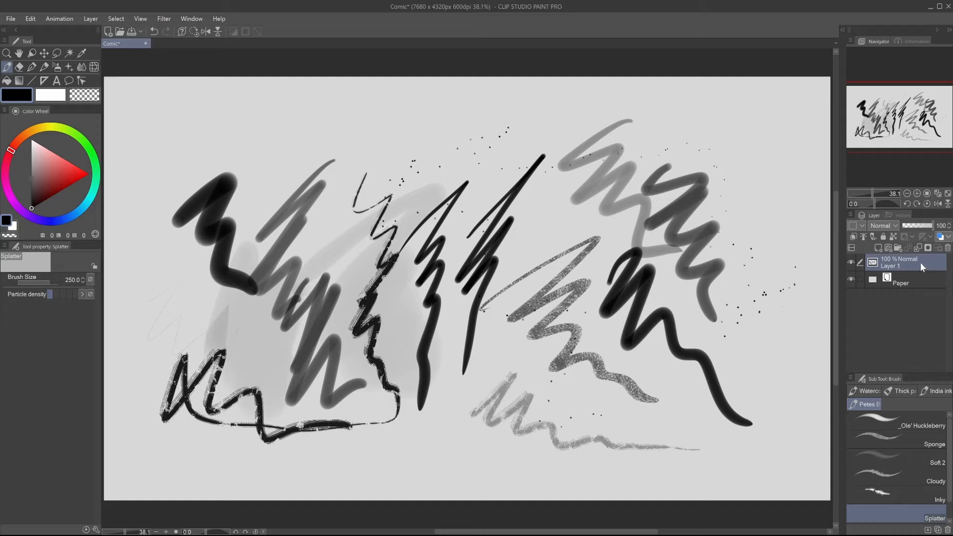
# Try a gradient map correction layer with the Casual Behavior gradient and its blue node at position 56, and cancel it.
pyautogui.rightClick(892, 260)
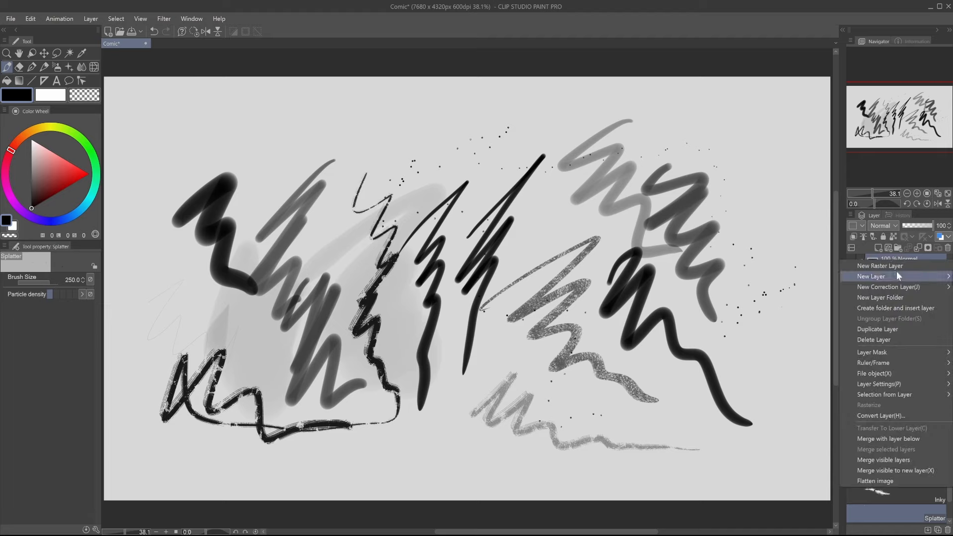
pyautogui.moveTo(906, 288)
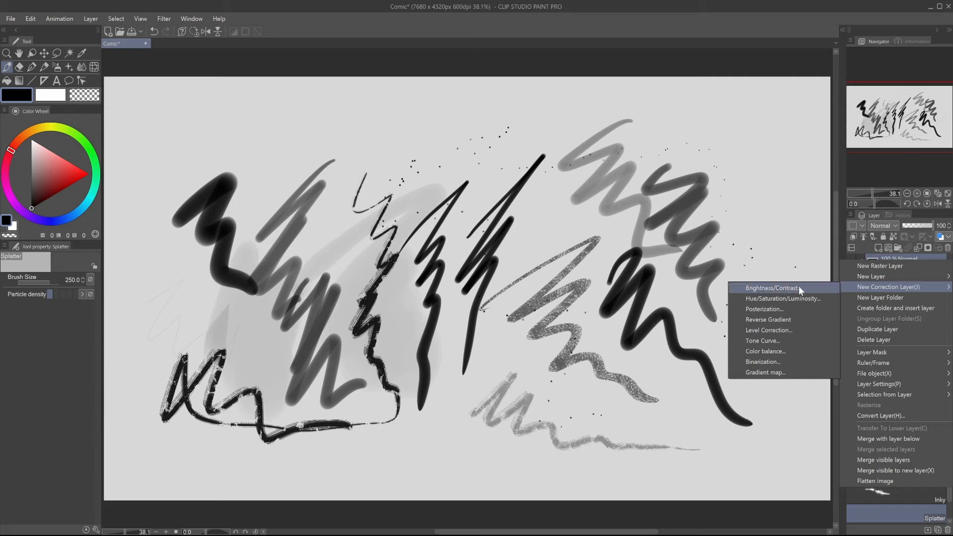
pyautogui.click(813, 373)
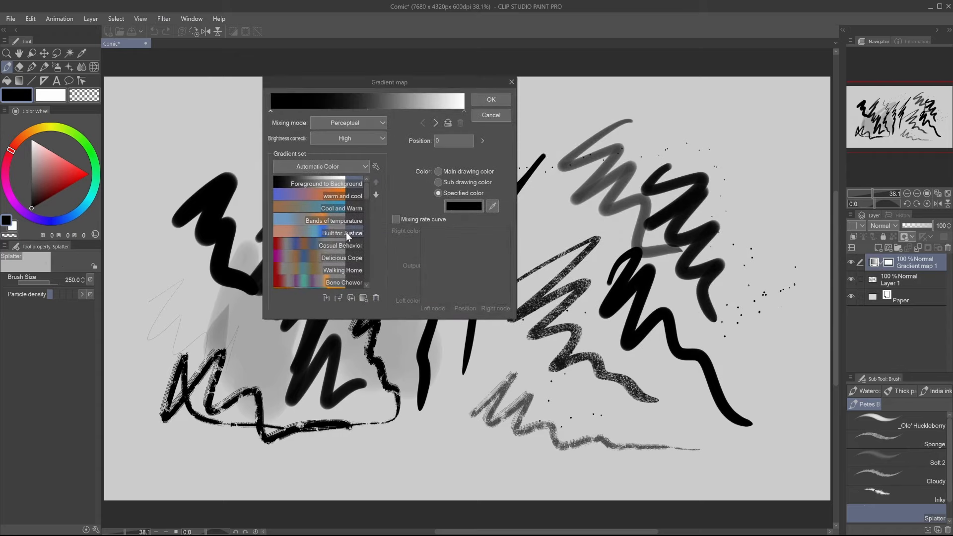
pyautogui.click(311, 242)
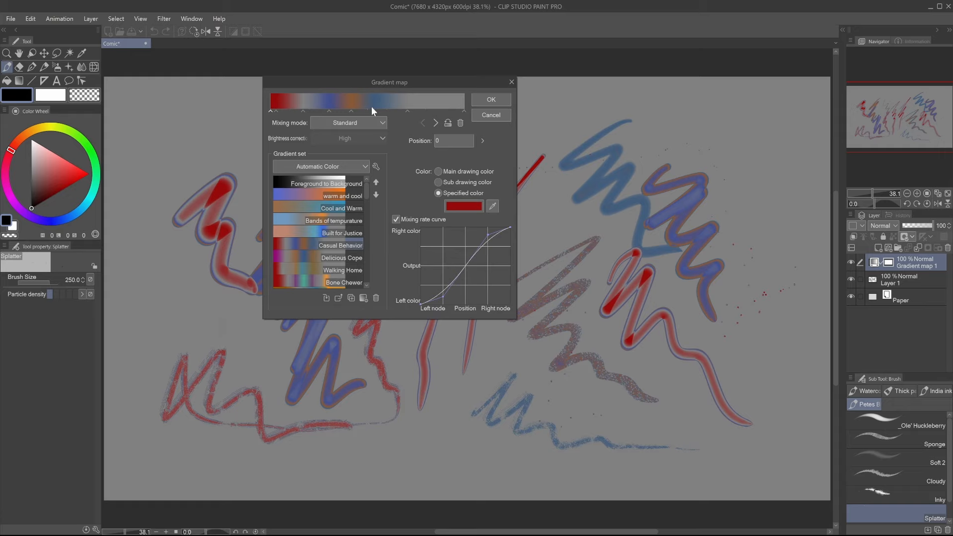
pyautogui.moveTo(374, 109)
pyautogui.mouseDown()
pyautogui.moveTo(427, 114)
pyautogui.moveTo(362, 110)
pyautogui.moveTo(443, 116)
pyautogui.moveTo(362, 109)
pyautogui.moveTo(433, 111)
pyautogui.moveTo(377, 111)
pyautogui.mouseUp()
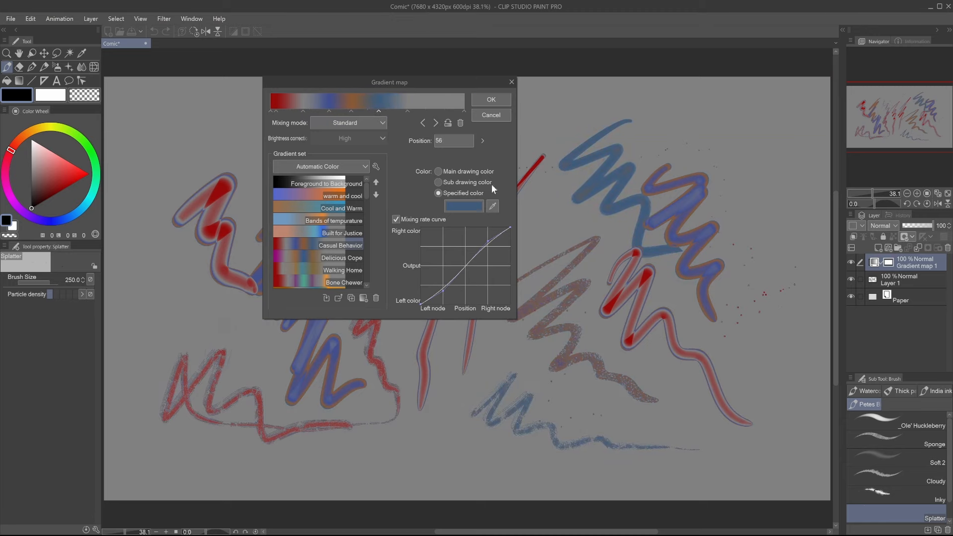
pyautogui.click(501, 116)
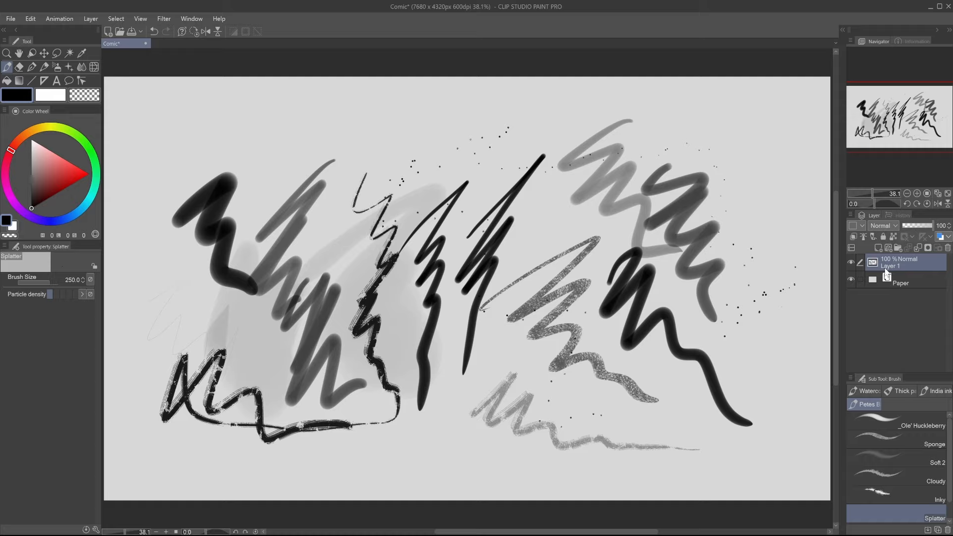
# Quit Clip Studio Paint without saving the Comic document and return to Photoshop.
pyautogui.click(948, 7)
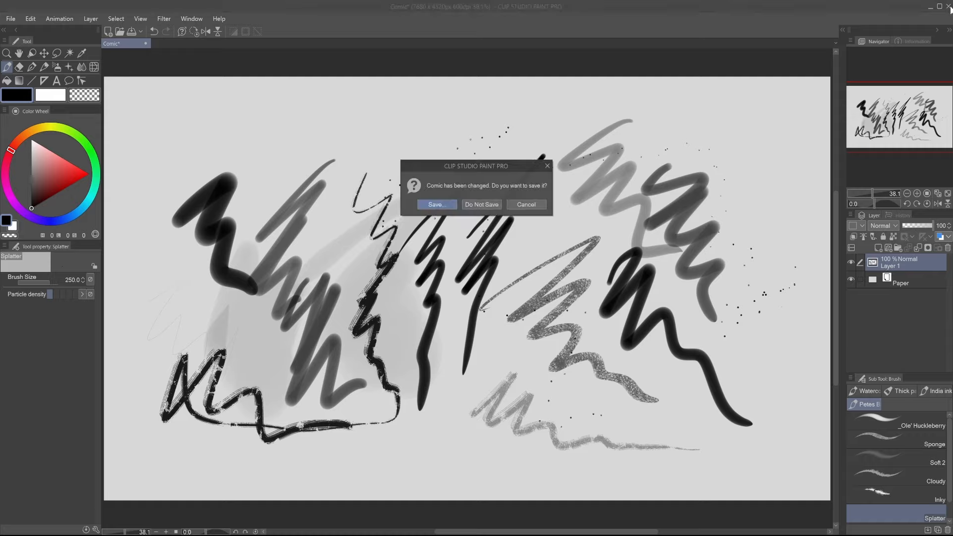
pyautogui.click(473, 205)
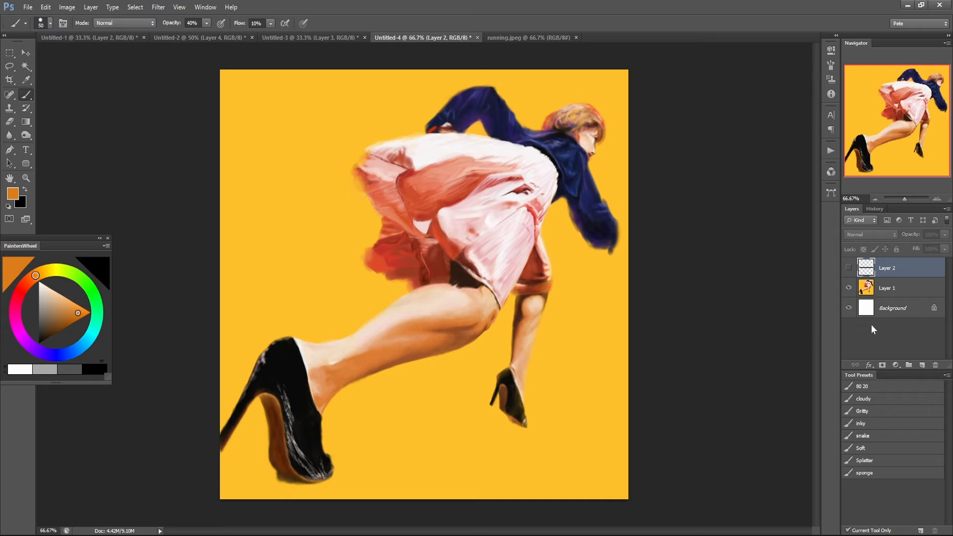
# Show the pasted comment on Layer 2 to read it over the running figure, and hide it again.
pyautogui.click(848, 268)
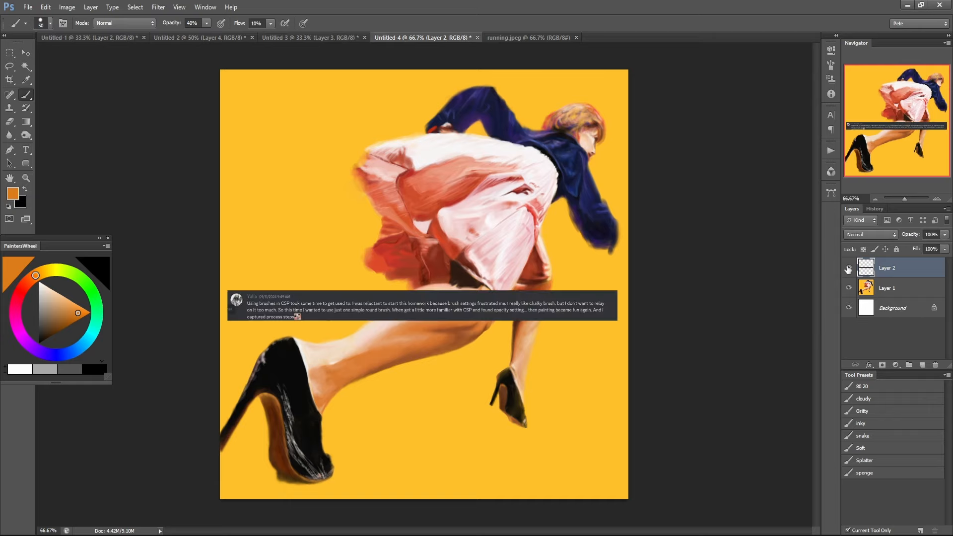
pyautogui.click(848, 268)
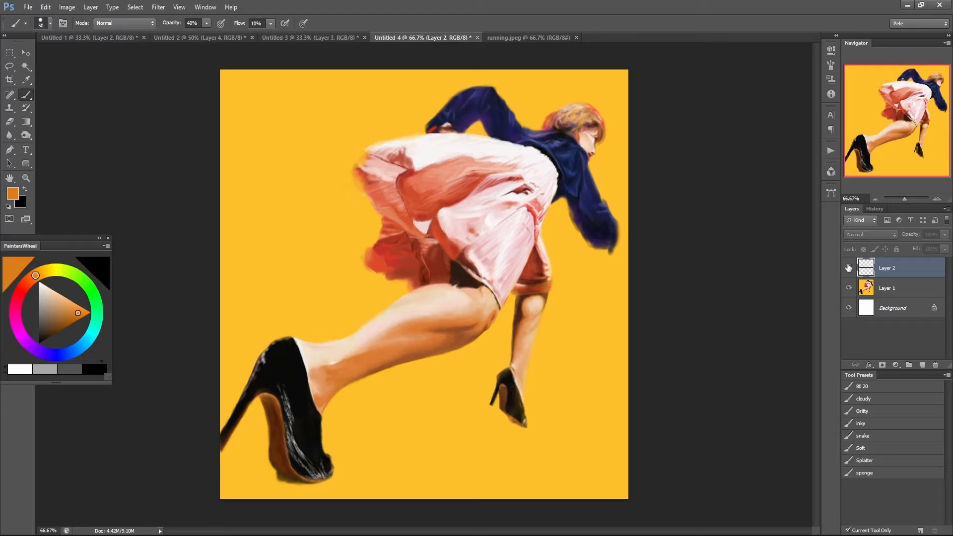
pyautogui.click(848, 268)
# Choose the sponge brush preset and add a new layer directly above Layer 1 to paint on.
pyautogui.click(873, 476)
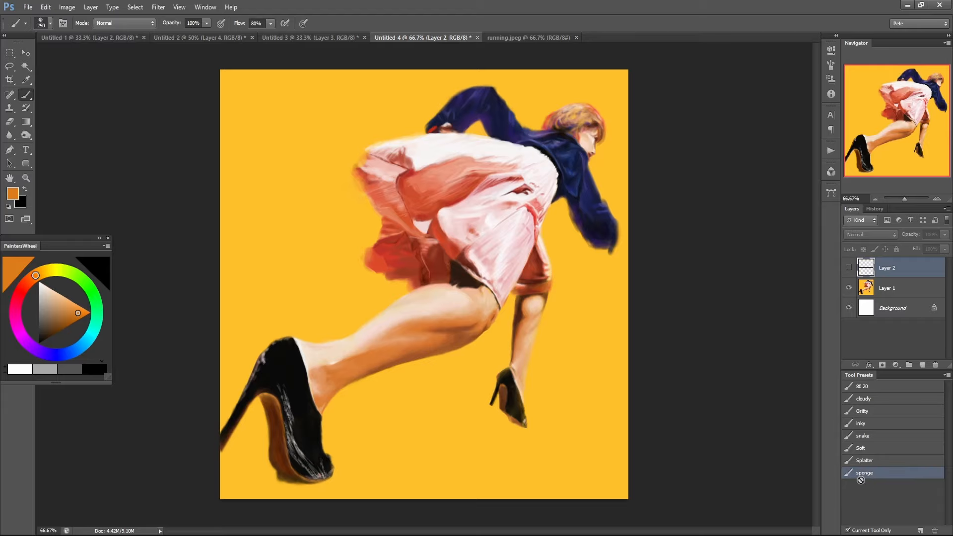
pyautogui.click(329, 215)
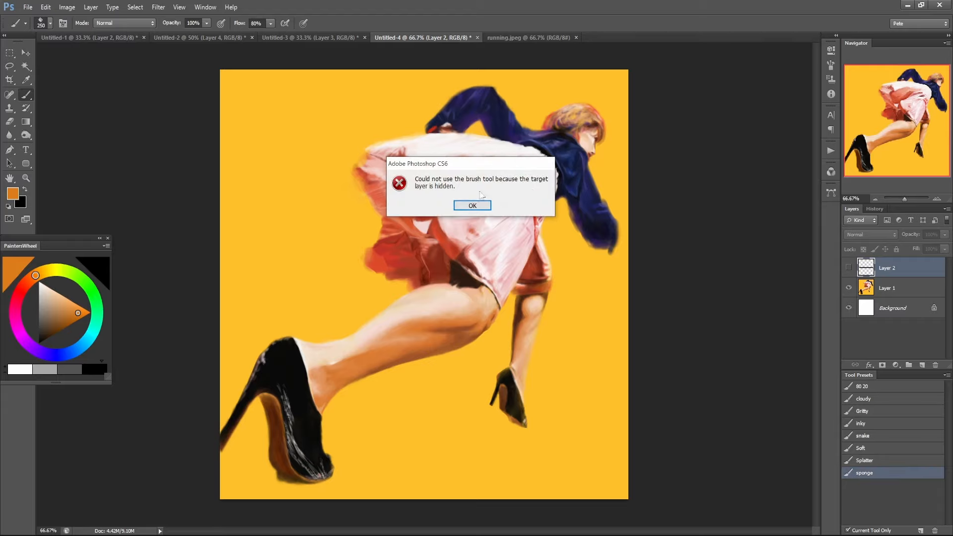
pyautogui.click(489, 208)
pyautogui.click(893, 288)
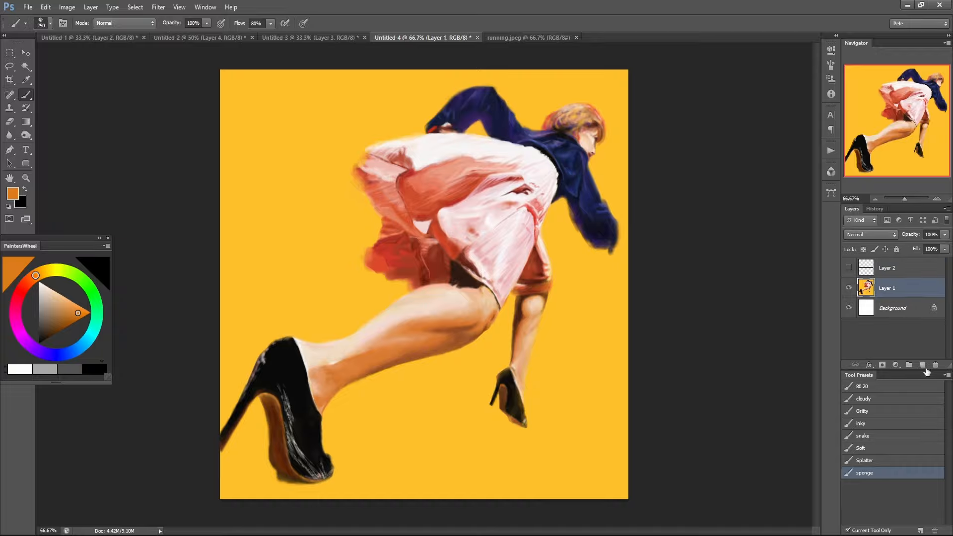
pyautogui.click(922, 365)
# Test orange sponge strokes at size 250 on the background beside the skirt and undo them.
pyautogui.moveTo(329, 263); pyautogui.dragTo(406, 325)
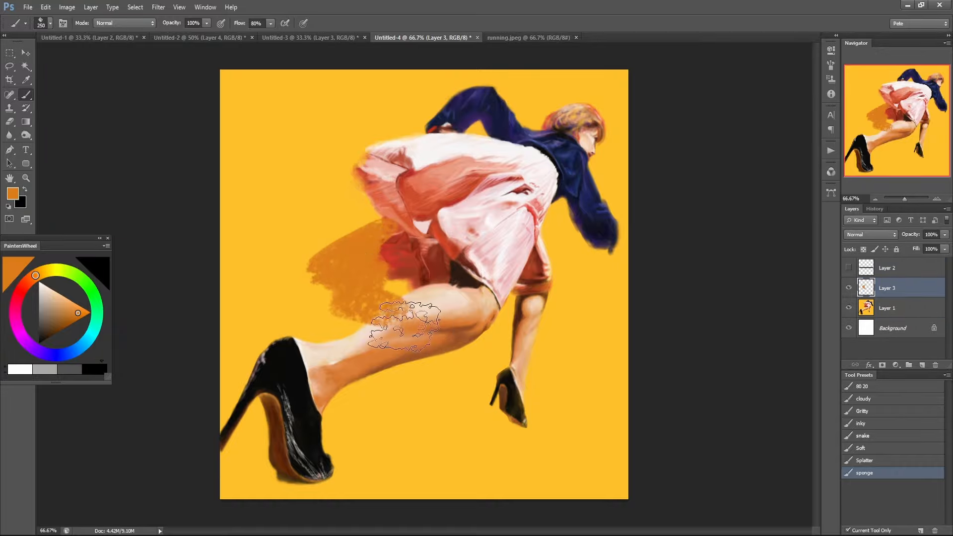
pyautogui.hotkey('ctrl', 'z')
pyautogui.moveTo(292, 264)
pyautogui.mouseDown()
pyautogui.moveTo(338, 234)
pyautogui.moveTo(345, 311)
pyautogui.mouseUp()
pyautogui.hotkey('ctrl', 'alt', 'z')
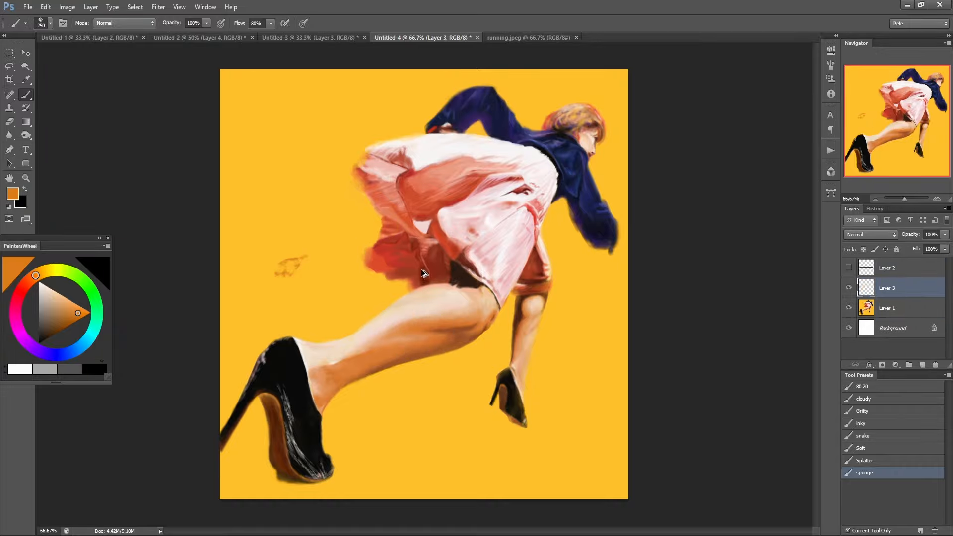
pyautogui.hotkey('ctrl', 'alt', 'z')
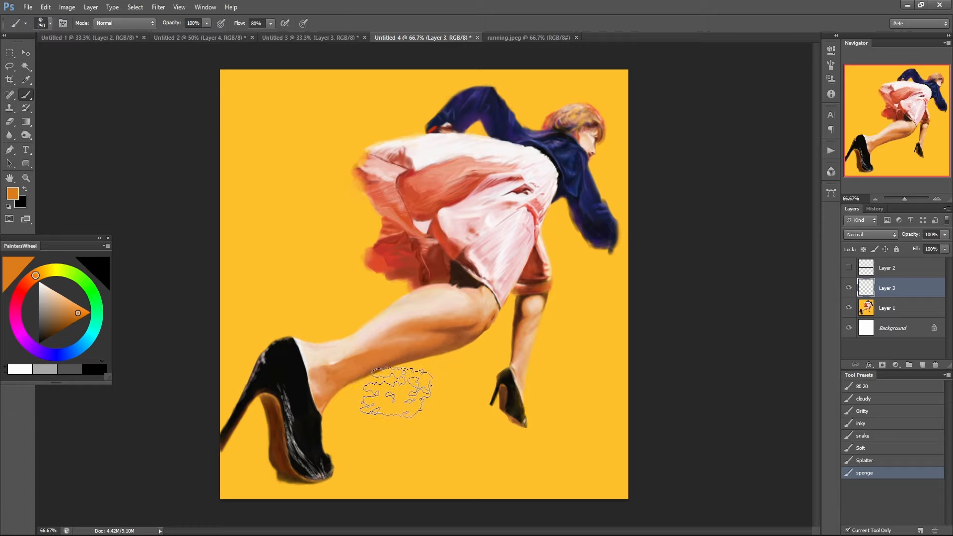
# Reduce the sponge brush to size 100, test a stroke on the background below the leg and undo it.
pyautogui.press('[')
pyautogui.press('[')
pyautogui.press('[')
pyautogui.press('[')
pyautogui.press('[')
pyautogui.moveTo(416, 369)
pyautogui.mouseDown()
pyautogui.moveTo(392, 412)
pyautogui.moveTo(449, 441)
pyautogui.mouseUp()
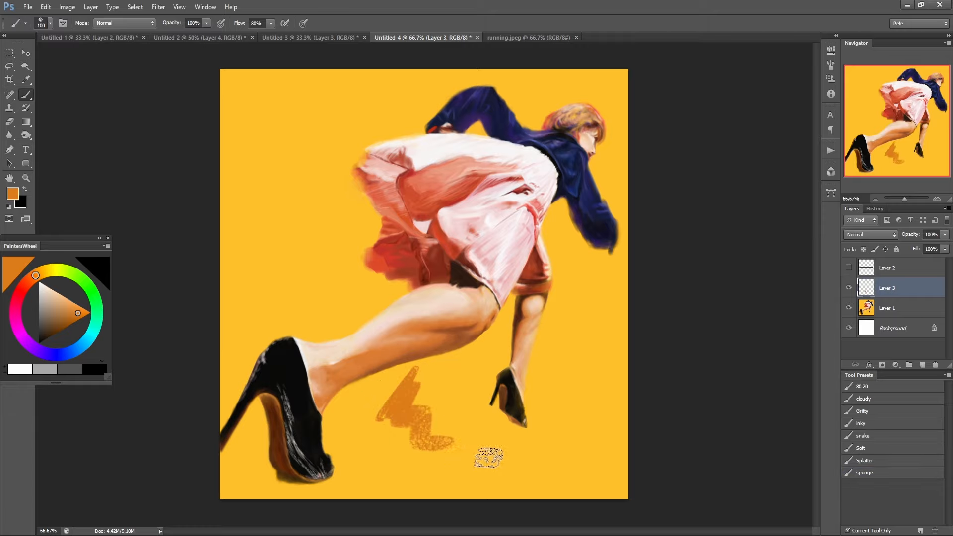
pyautogui.hotkey('ctrl', 'z')
# Choose the inky brush preset, enlarge it to size 80, scribble a test stroke beside the skirt and undo it.
pyautogui.click(868, 435)
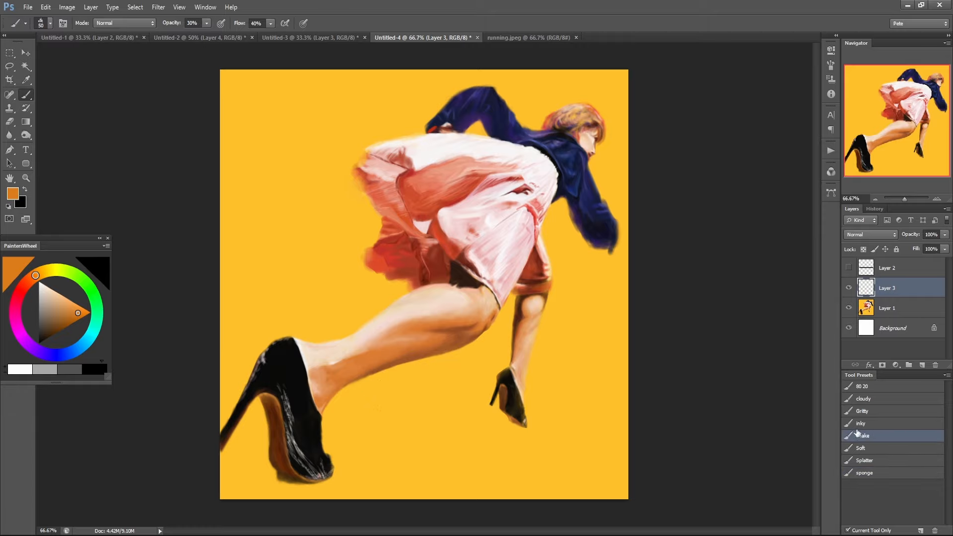
pyautogui.click(863, 426)
pyautogui.press(']')
pyautogui.press(']')
pyautogui.press(']')
pyautogui.press(']')
pyautogui.press(']')
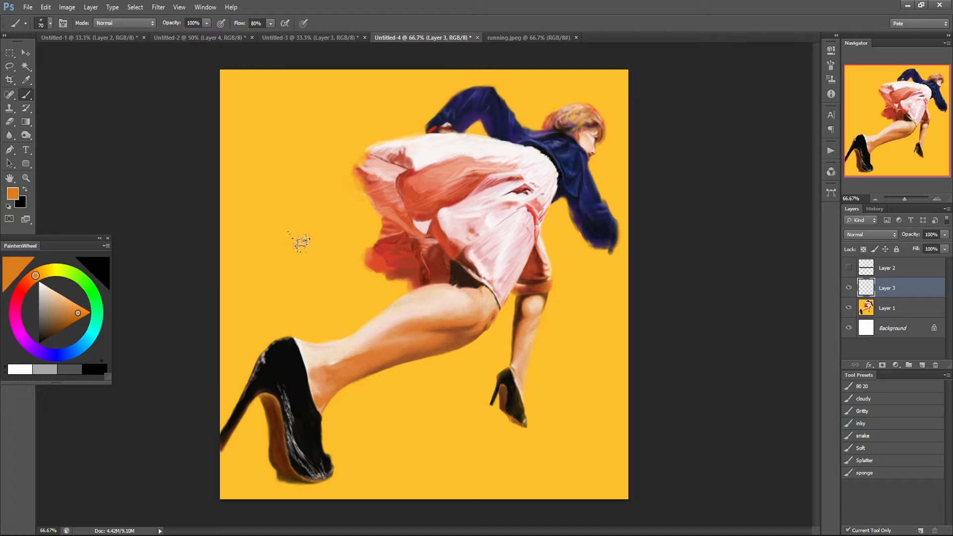
pyautogui.moveTo(277, 257)
pyautogui.mouseDown()
pyautogui.moveTo(300, 203)
pyautogui.moveTo(311, 278)
pyautogui.moveTo(361, 301)
pyautogui.mouseUp()
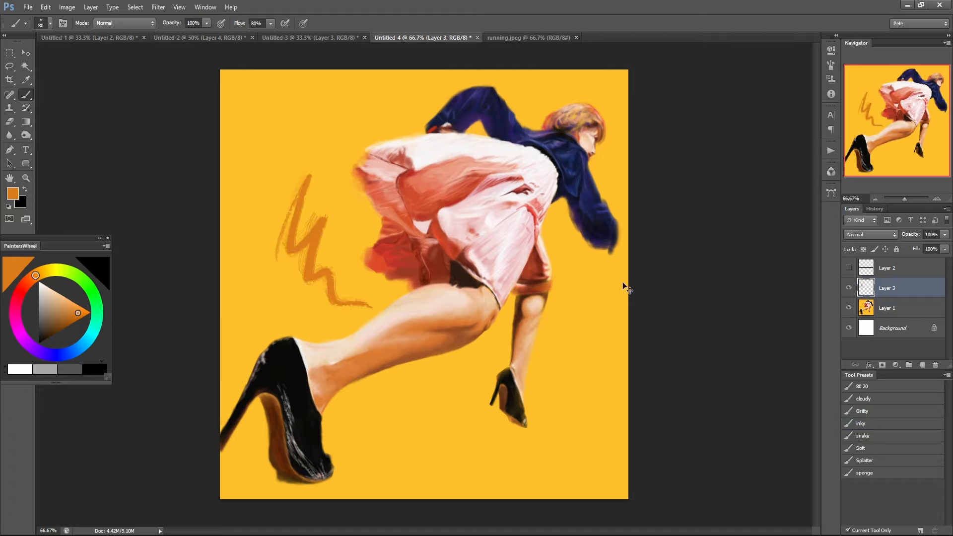
pyautogui.hotkey('ctrl', 'z')
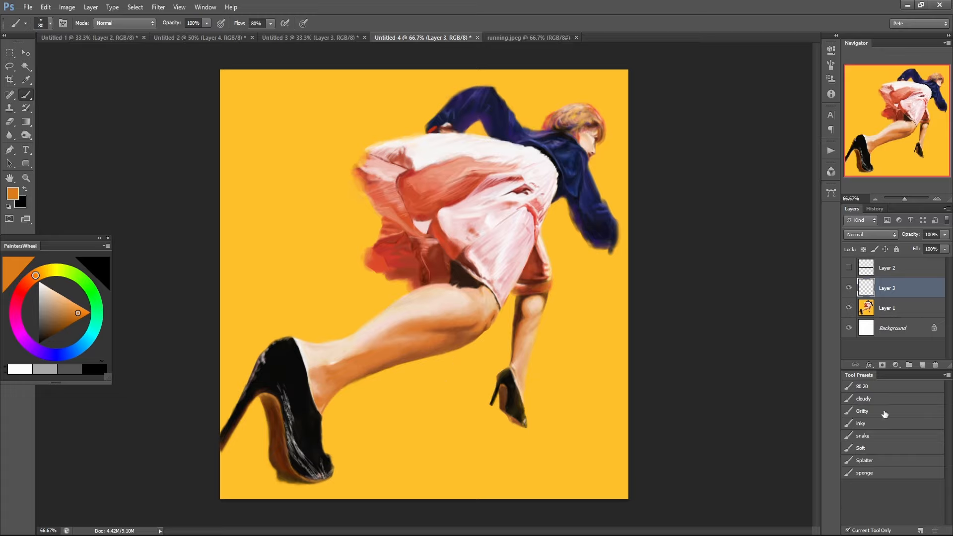
# Switch back to the sponge preset at size 250, test a stroke between the two shoes and undo it.
pyautogui.click(880, 474)
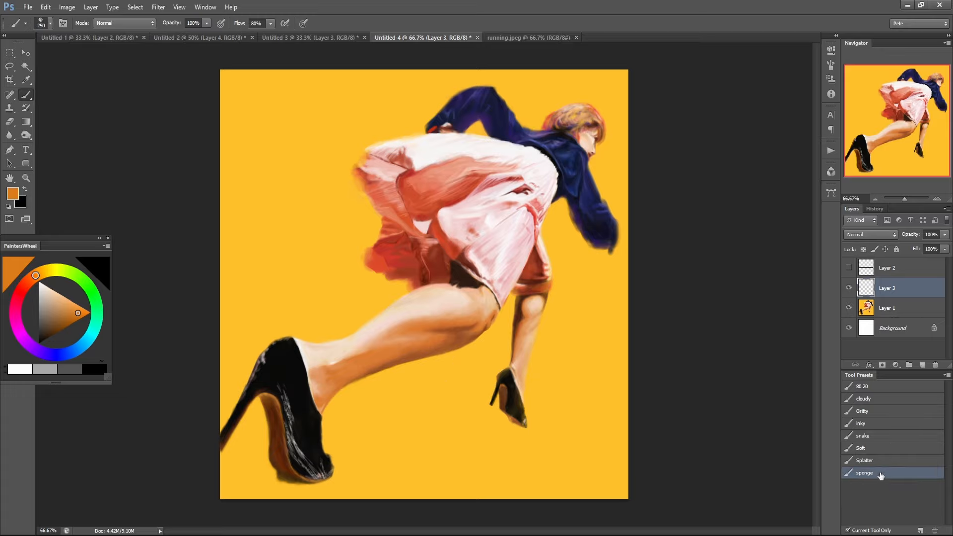
pyautogui.moveTo(387, 419)
pyautogui.mouseDown()
pyautogui.moveTo(427, 397)
pyautogui.moveTo(502, 429)
pyautogui.mouseUp()
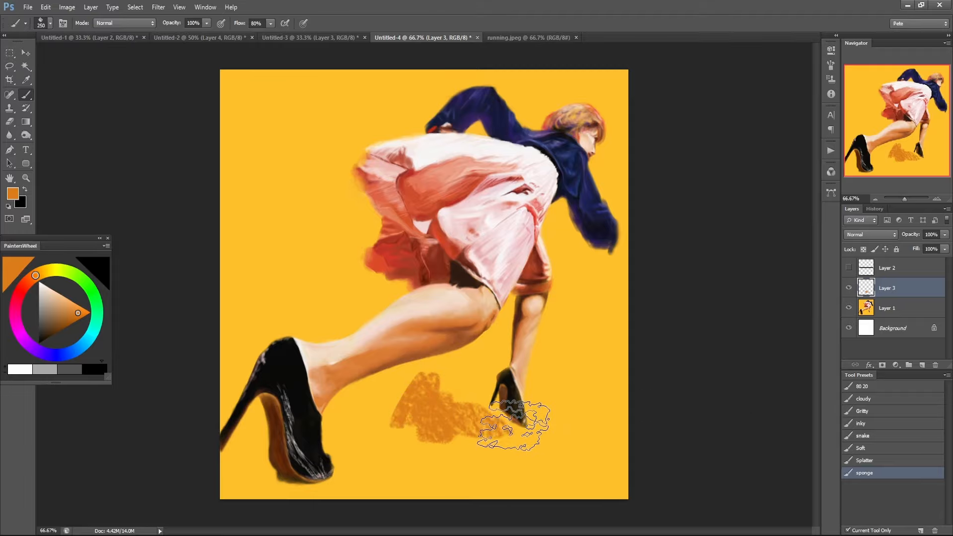
pyautogui.hotkey('ctrl', 'z')
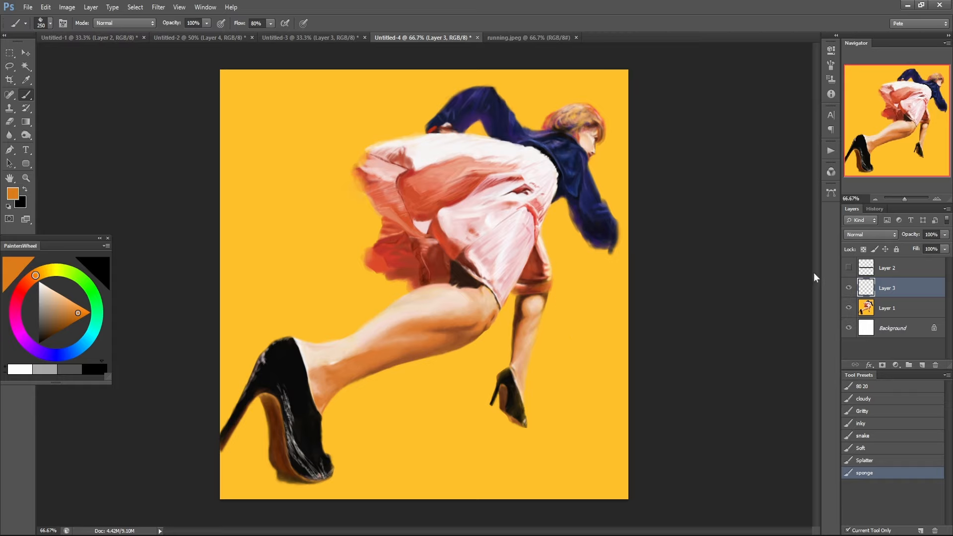
# Choose the 80 20 brush preset and compare the painted head and jacket up close with the running.jpeg reference photo.
pyautogui.click(862, 386)
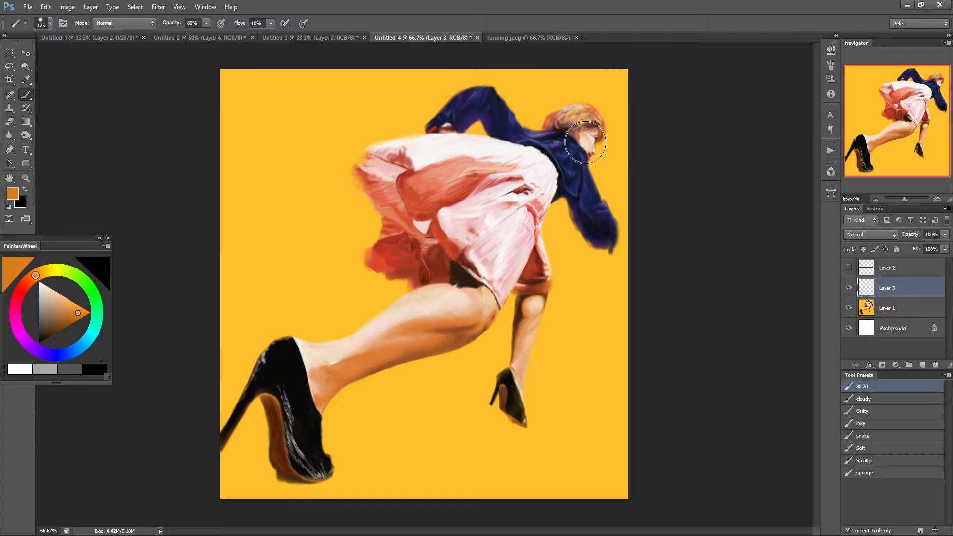
pyautogui.keyDown('ctrl'); pyautogui.click(602, 126); pyautogui.keyUp('ctrl')
pyautogui.keyDown('ctrl'); pyautogui.click(593, 125); pyautogui.keyUp('ctrl')
pyautogui.moveTo(594, 127); pyautogui.dragTo(561, 170)
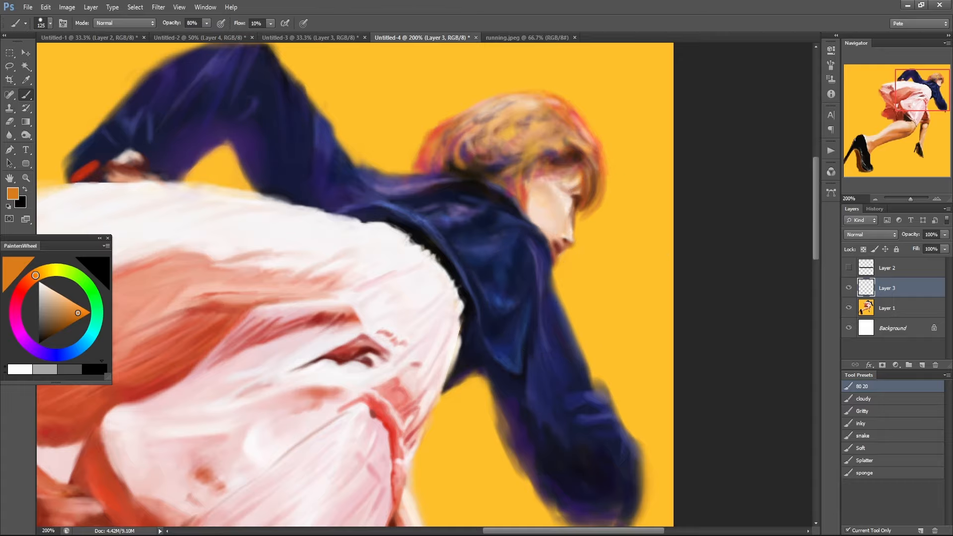
pyautogui.scroll(5, 504, 97)
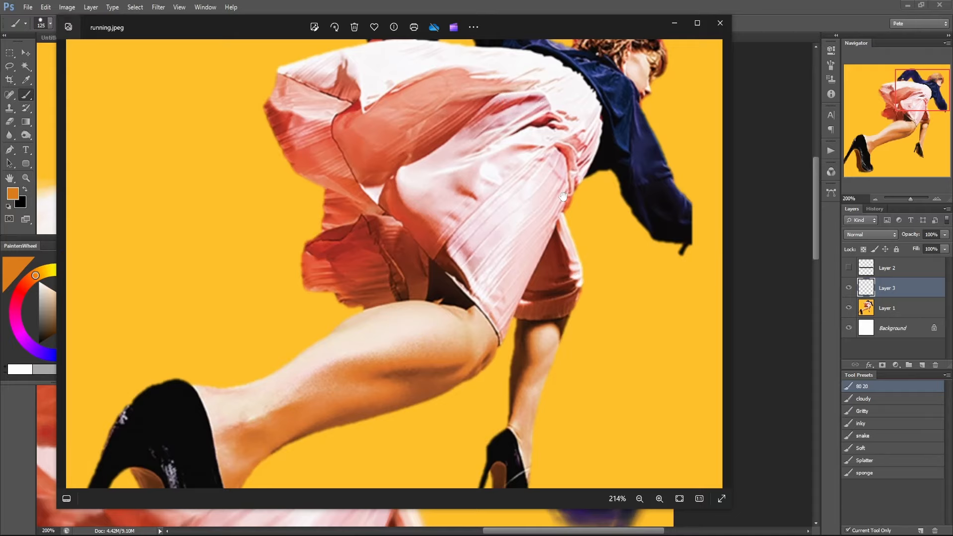
# Compare the skirt and sleeve in the running.jpeg reference photo with the painting and close both open copies of the photo.
pyautogui.moveTo(563, 196); pyautogui.dragTo(533, 279)
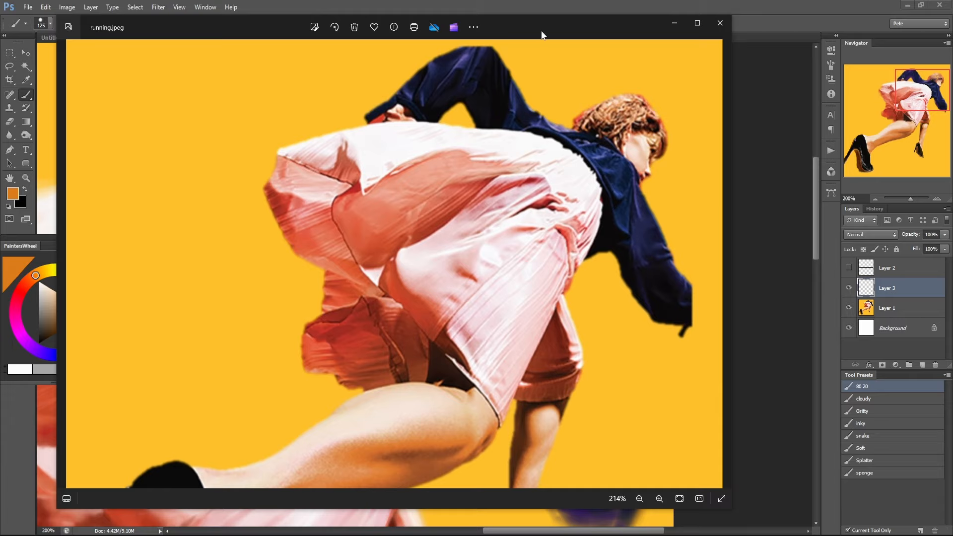
pyautogui.moveTo(539, 31); pyautogui.dragTo(540, 32)
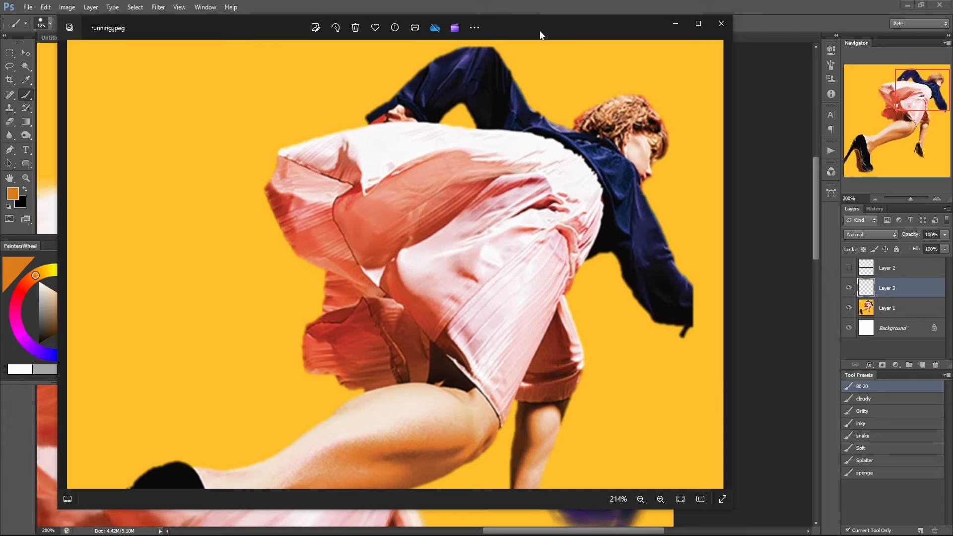
pyautogui.click(609, 6)
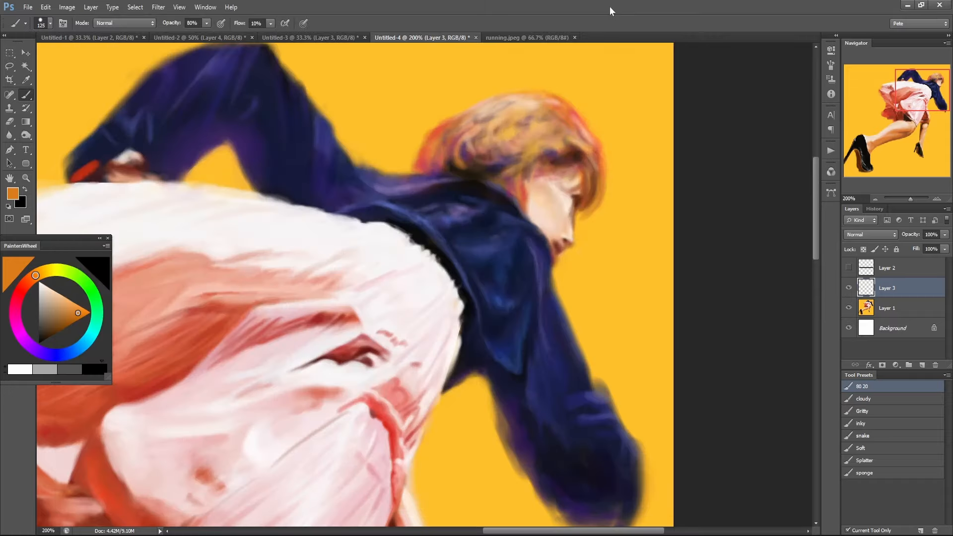
pyautogui.keyDown('alt'); pyautogui.click(411, 304); pyautogui.keyUp('alt')
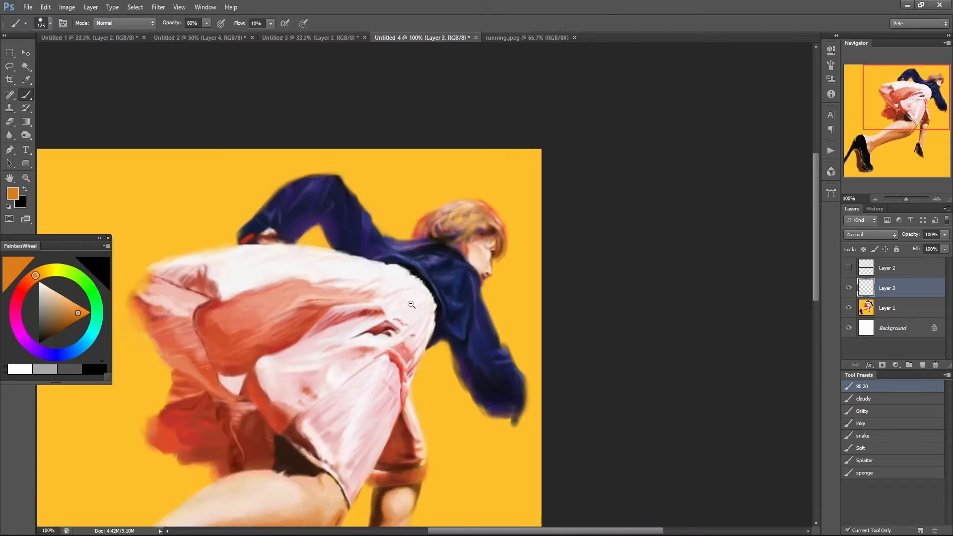
pyautogui.moveTo(525, 245); pyautogui.dragTo(531, 200)
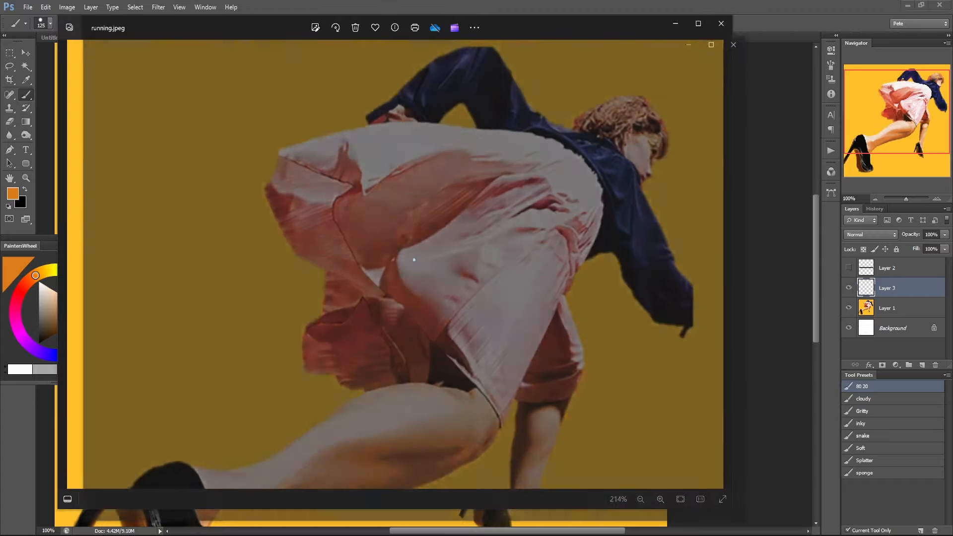
pyautogui.scroll(8, 558, 244)
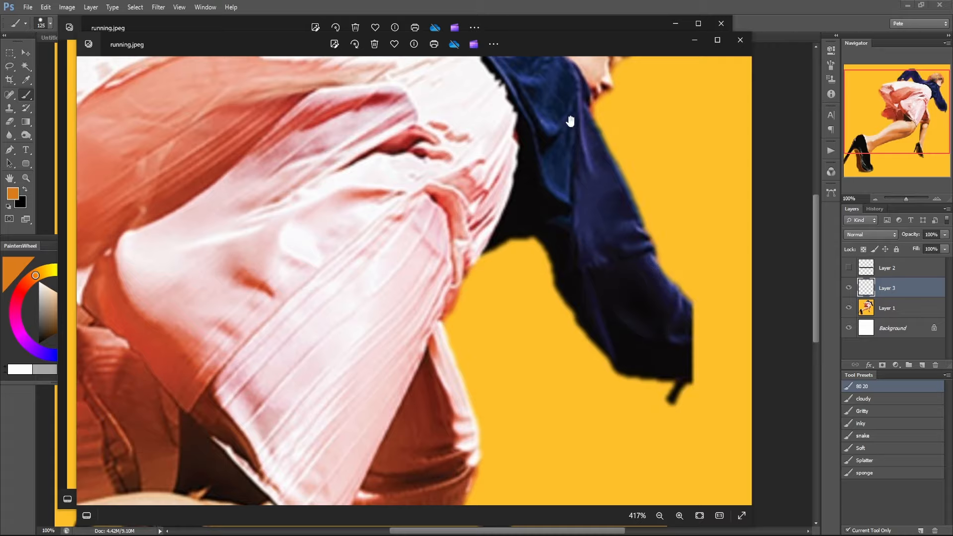
pyautogui.click(750, 46)
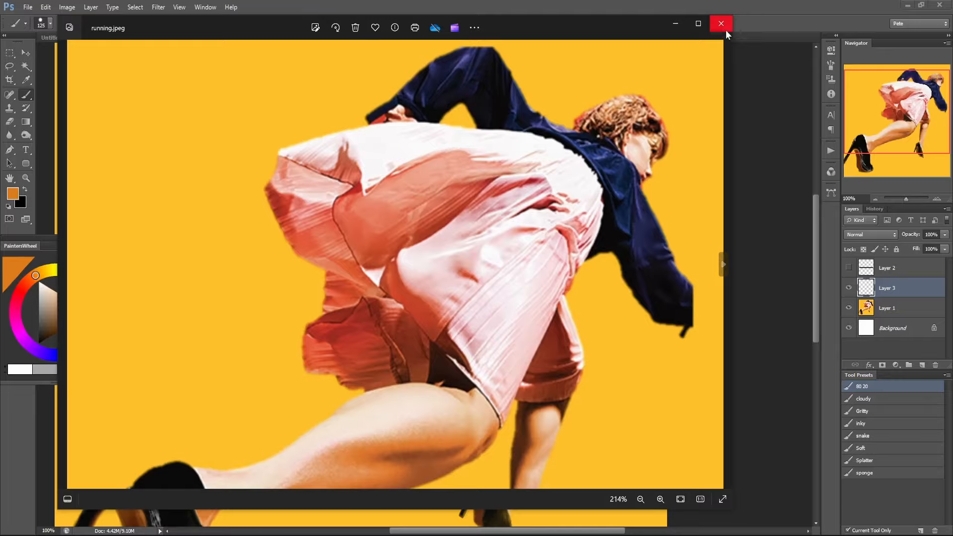
pyautogui.click(724, 25)
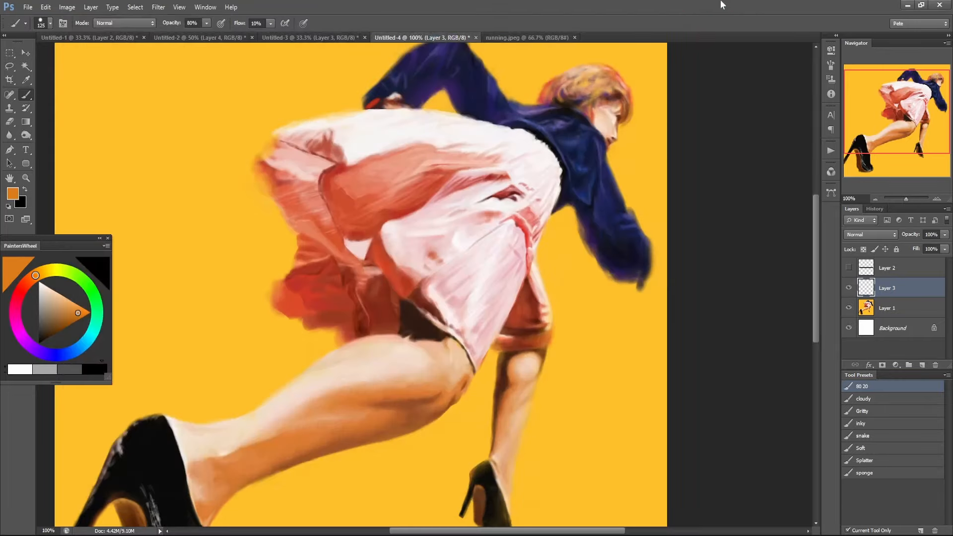
# Sample the jacket's dark navy, test a stroke at the lowered sleeve's outer edge with the size 125 brush and undo it.
pyautogui.click(630, 220)
pyautogui.click(631, 220)
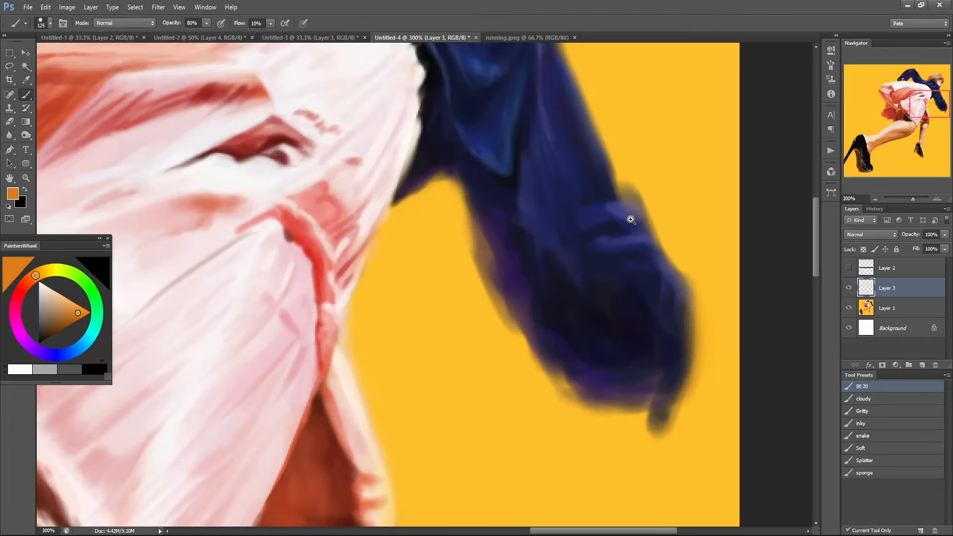
pyautogui.keyDown('alt'); pyautogui.click(572, 203); pyautogui.keyUp('alt')
pyautogui.moveTo(564, 101); pyautogui.dragTo(590, 245)
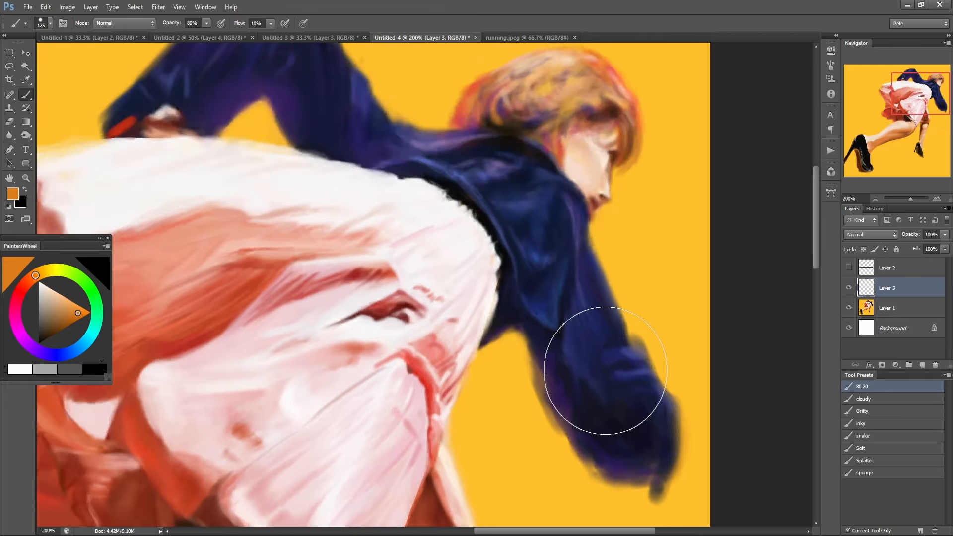
pyautogui.keyDown('alt'); pyautogui.click(604, 298); pyautogui.keyUp('alt')
pyautogui.moveTo(637, 258)
pyautogui.mouseDown()
pyautogui.moveTo(649, 244)
pyautogui.moveTo(644, 261)
pyautogui.moveTo(664, 285)
pyautogui.moveTo(640, 271)
pyautogui.moveTo(679, 316)
pyautogui.moveTo(615, 229)
pyautogui.mouseUp()
pyautogui.hotkey('ctrl', 'alt', 'z')
pyautogui.hotkey('ctrl', 'alt', 'z')
pyautogui.hotkey('ctrl', 'alt', 'z')
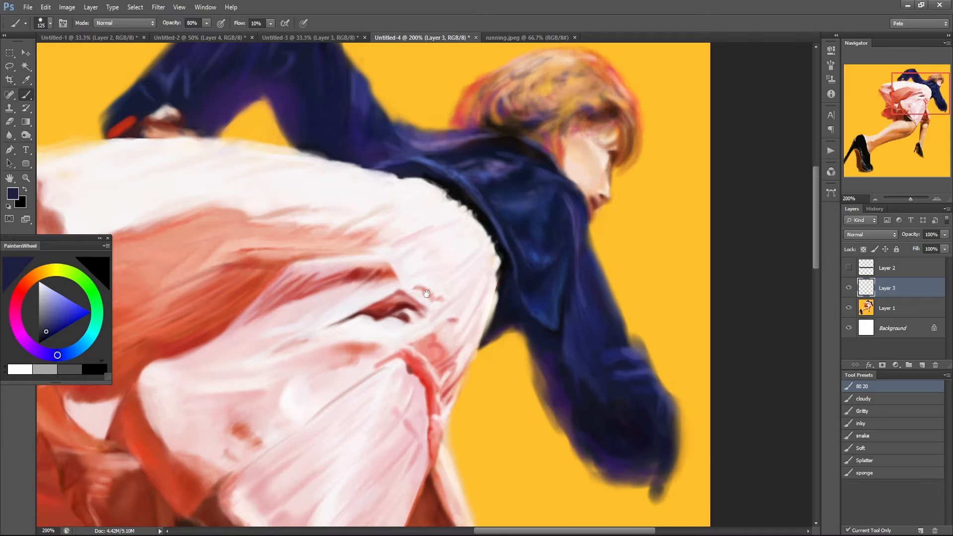
# Reduce the brush to size 30 and touch up the raised sleeve's upper edge with navy, undoing the last stroke.
pyautogui.moveTo(432, 280); pyautogui.dragTo(591, 423)
pyautogui.press('[')
pyautogui.press('[')
pyautogui.press('[')
pyautogui.press('[')
pyautogui.press('[')
pyautogui.press('[')
pyautogui.press('[')
pyautogui.press('[')
pyautogui.press('[')
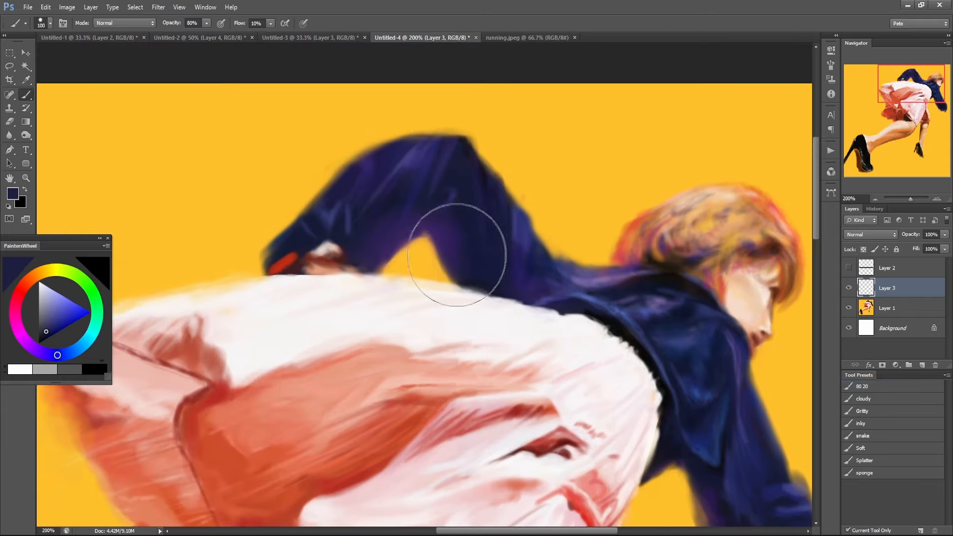
pyautogui.press('[')
pyautogui.keyDown('alt'); pyautogui.click(346, 185); pyautogui.keyUp('alt')
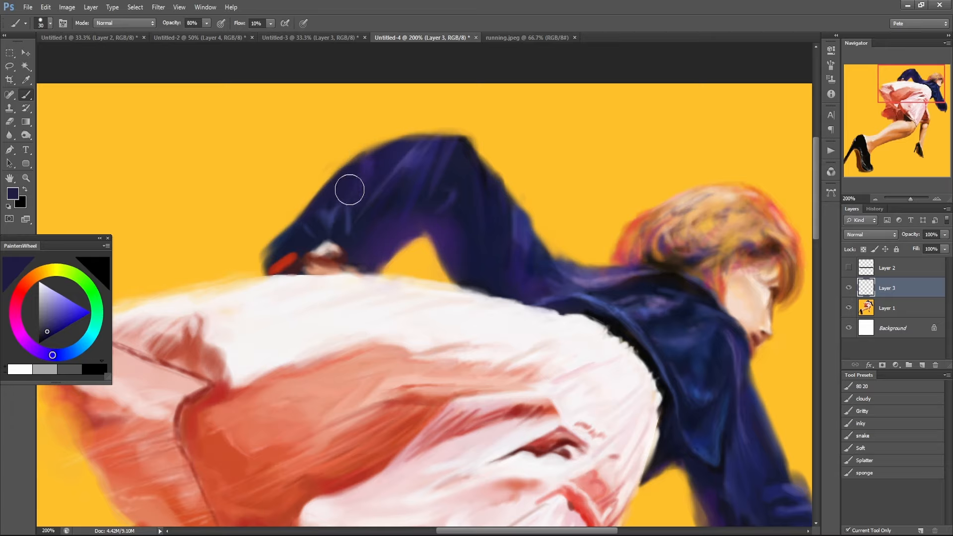
pyautogui.moveTo(714, 415); pyautogui.dragTo(665, 166)
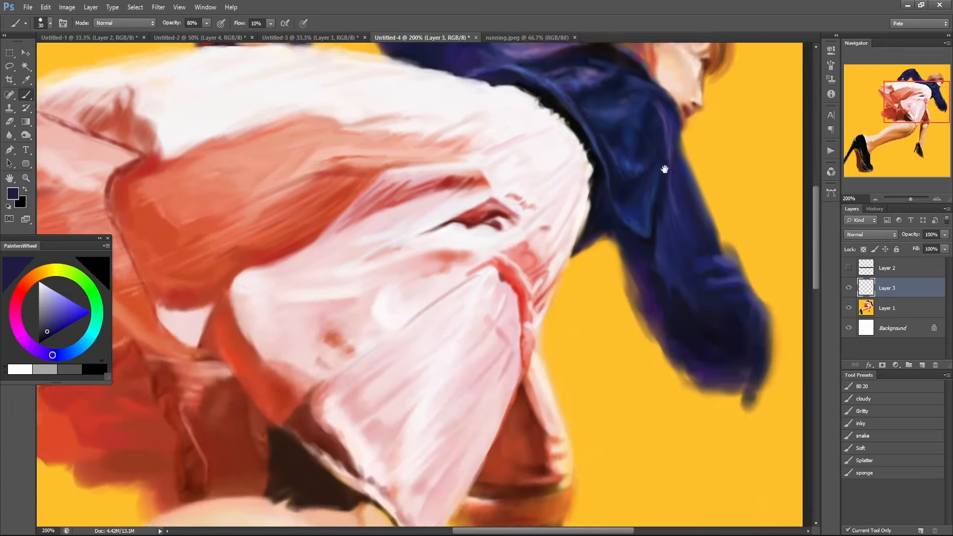
pyautogui.moveTo(226, 330)
pyautogui.mouseDown()
pyautogui.moveTo(266, 300)
pyautogui.moveTo(780, 105)
pyautogui.moveTo(742, 181)
pyautogui.moveTo(643, 97)
pyautogui.mouseUp()
pyautogui.hotkey('ctrl', 'z')
# Paint along the lowered sleeve's inner edge, from the armpit towards the cuff, with dark navy sampled from the jacket.
pyautogui.moveTo(716, 215); pyautogui.dragTo(582, 276)
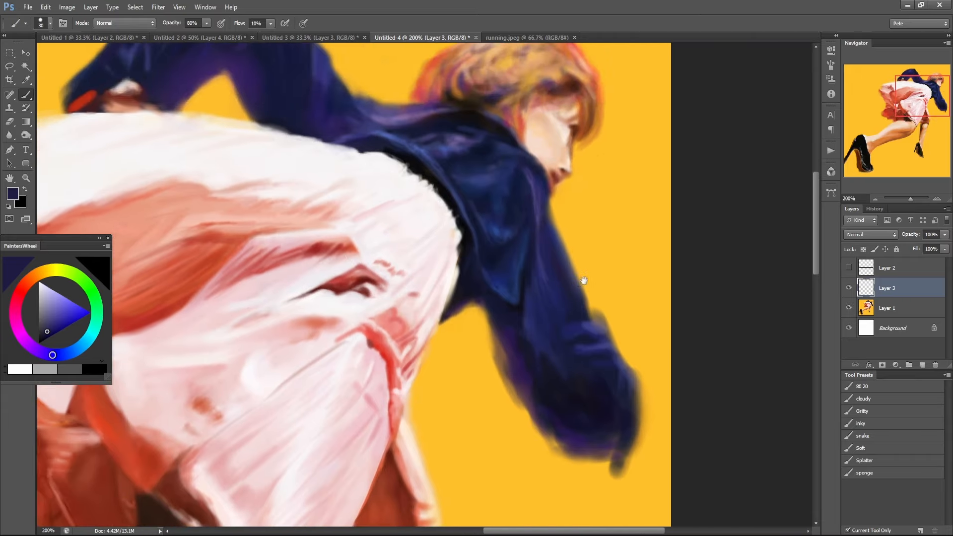
pyautogui.keyDown('alt'); pyautogui.click(506, 326); pyautogui.keyUp('alt')
pyautogui.moveTo(495, 306)
pyautogui.mouseDown()
pyautogui.moveTo(495, 345)
pyautogui.moveTo(501, 334)
pyautogui.moveTo(504, 349)
pyautogui.mouseUp()
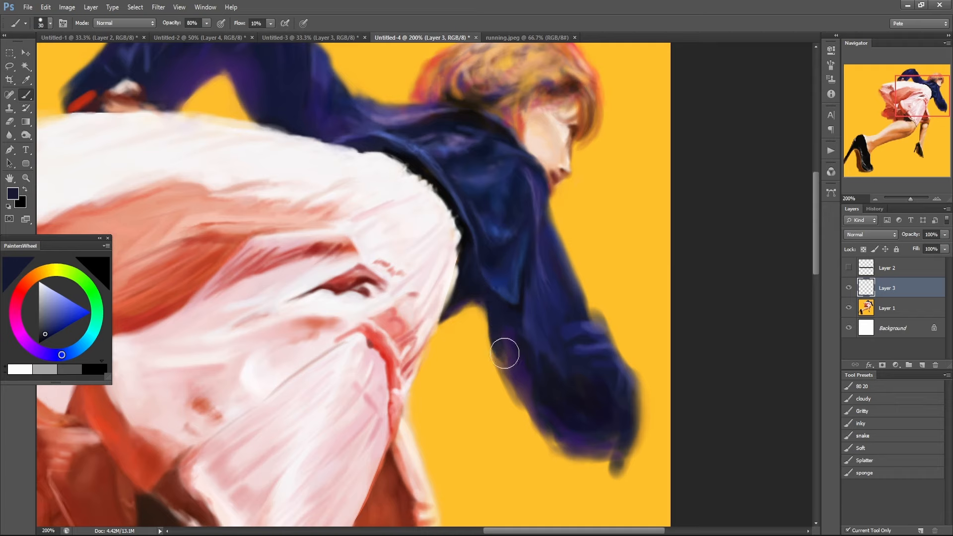
pyautogui.keyDown('alt'); pyautogui.click(476, 341); pyautogui.keyUp('alt')
pyautogui.moveTo(474, 318); pyautogui.dragTo(489, 365)
pyautogui.moveTo(485, 310)
pyautogui.mouseDown()
pyautogui.moveTo(491, 376)
pyautogui.moveTo(499, 354)
pyautogui.moveTo(531, 402)
pyautogui.moveTo(613, 459)
pyautogui.mouseUp()
# Lower the brush opacity to 30% and soften the lowered sleeve's inner and cuff edges into the yellow background.
pyautogui.keyDown('alt'); pyautogui.click(505, 381); pyautogui.keyUp('alt')
pyautogui.press('3')
pyautogui.keyDown('alt'); pyautogui.click(540, 404); pyautogui.keyUp('alt')
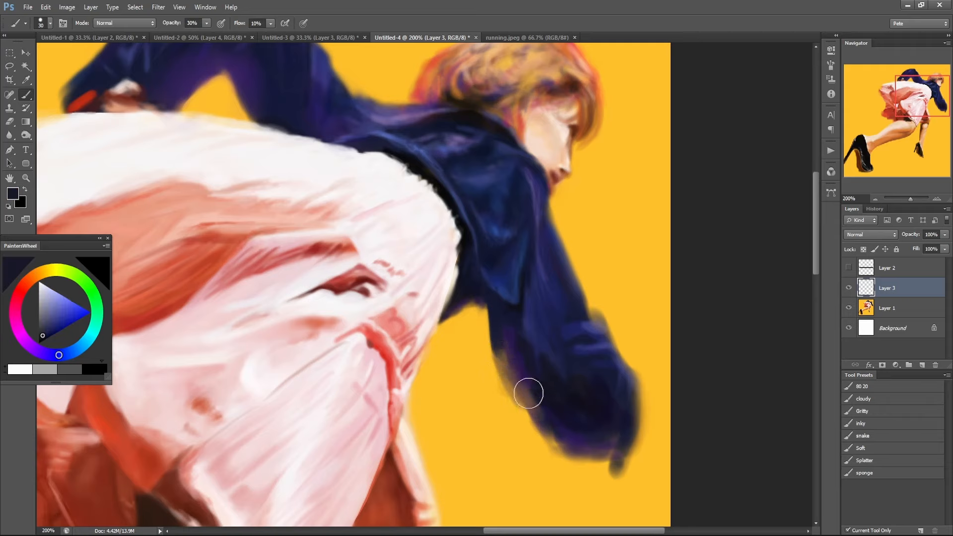
pyautogui.moveTo(533, 404)
pyautogui.mouseDown()
pyautogui.moveTo(549, 417)
pyautogui.moveTo(541, 439)
pyautogui.moveTo(559, 430)
pyautogui.moveTo(578, 448)
pyautogui.moveTo(570, 462)
pyautogui.moveTo(567, 450)
pyautogui.moveTo(598, 458)
pyautogui.moveTo(580, 471)
pyautogui.moveTo(602, 455)
pyautogui.mouseUp()
pyautogui.keyDown('alt'); pyautogui.click(561, 439); pyautogui.keyUp('alt')
pyautogui.keyDown('alt'); pyautogui.click(564, 452); pyautogui.keyUp('alt')
pyautogui.keyDown('alt'); pyautogui.click(574, 458); pyautogui.keyUp('alt')
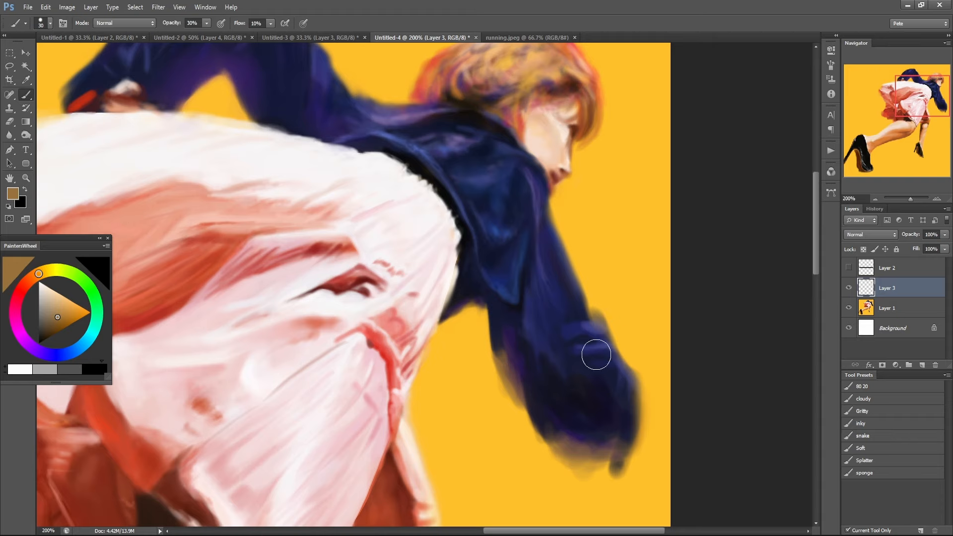
# Rework the lowered sleeve's outer edge with navy at 80% opacity and blend it into the sampled background yellow at 20% opacity.
pyautogui.keyDown('alt'); pyautogui.click(586, 293); pyautogui.keyUp('alt')
pyautogui.press('8')
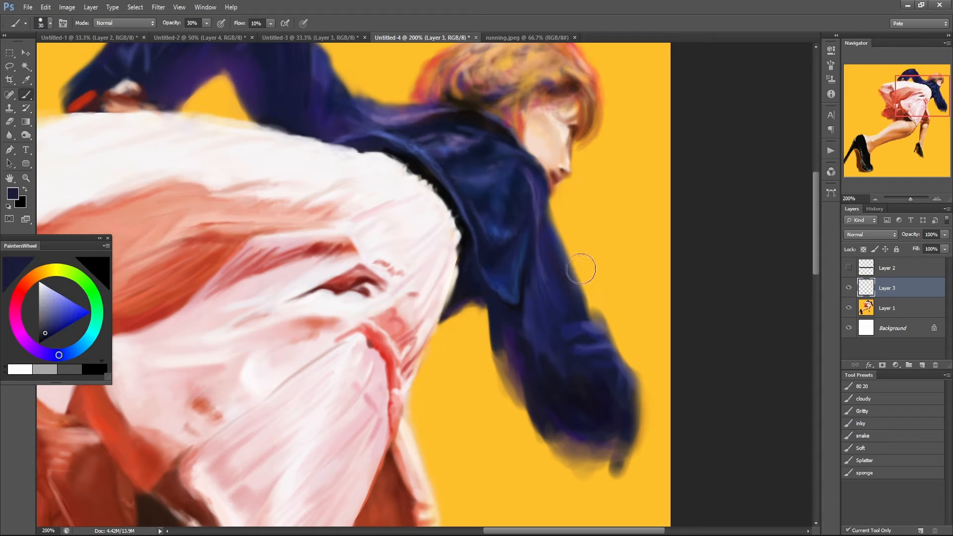
pyautogui.keyDown('alt'); pyautogui.click(555, 234); pyautogui.keyUp('alt')
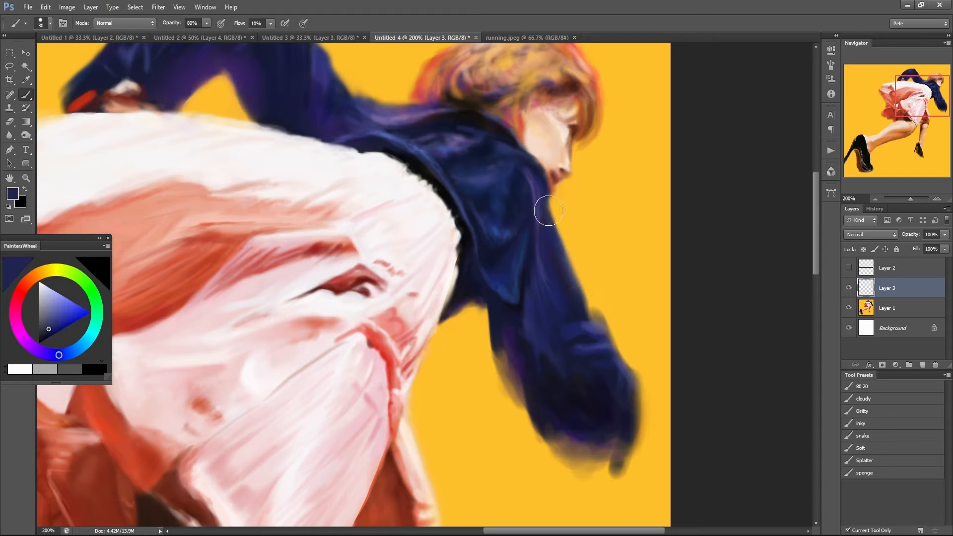
pyautogui.keyDown('alt'); pyautogui.click(579, 263); pyautogui.keyUp('alt')
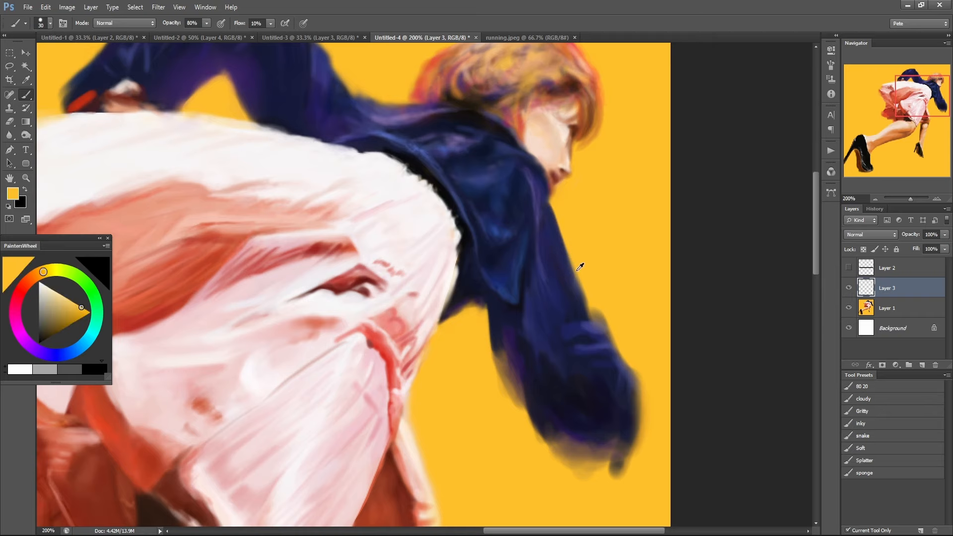
pyautogui.press('2')
pyautogui.moveTo(573, 266)
pyautogui.mouseDown()
pyautogui.moveTo(583, 307)
pyautogui.moveTo(569, 267)
pyautogui.mouseUp()
pyautogui.keyDown('alt'); pyautogui.click(569, 264); pyautogui.keyUp('alt')
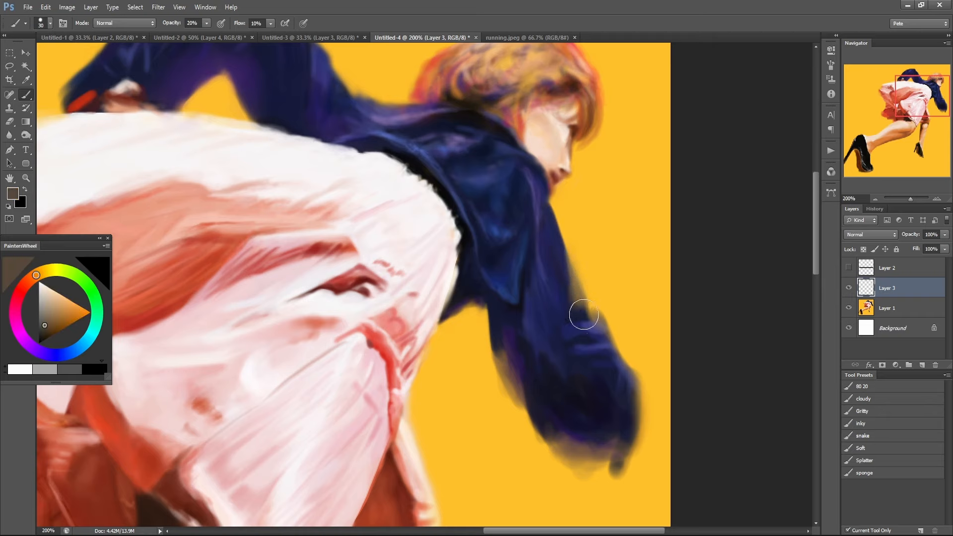
pyautogui.keyDown('alt'); pyautogui.click(570, 282); pyautogui.keyUp('alt')
pyautogui.moveTo(577, 308)
pyautogui.mouseDown()
pyautogui.moveTo(566, 269)
pyautogui.moveTo(576, 291)
pyautogui.mouseUp()
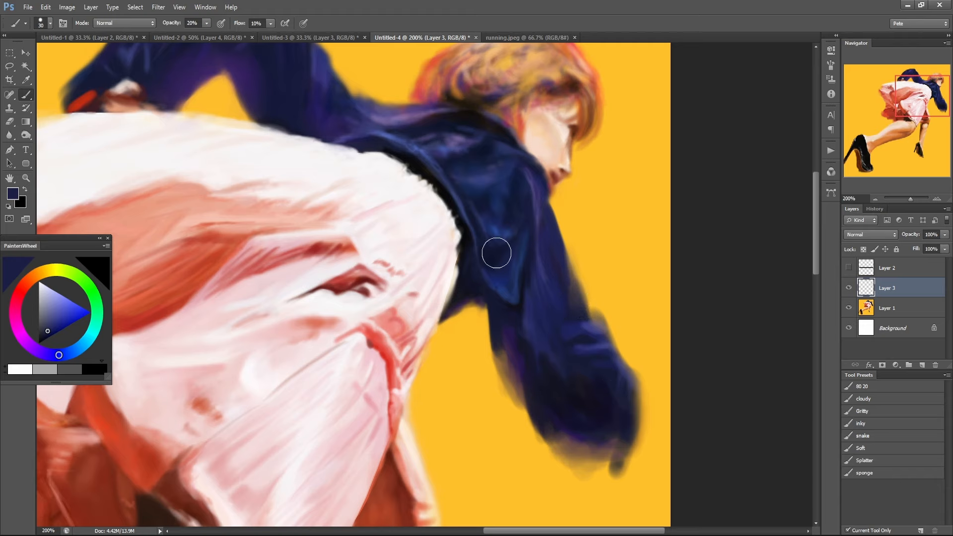
# Restore the brush opacity to 80% and paint the raised sleeve's edge facing the head with sampled jacket colours.
pyautogui.moveTo(393, 135)
pyautogui.mouseDown()
pyautogui.moveTo(410, 272)
pyautogui.moveTo(428, 252)
pyautogui.moveTo(452, 251)
pyautogui.moveTo(420, 255)
pyautogui.moveTo(468, 250)
pyautogui.mouseUp()
pyautogui.keyDown('alt'); pyautogui.click(458, 249); pyautogui.keyUp('alt')
pyautogui.press('8')
pyautogui.moveTo(402, 255); pyautogui.dragTo(488, 258)
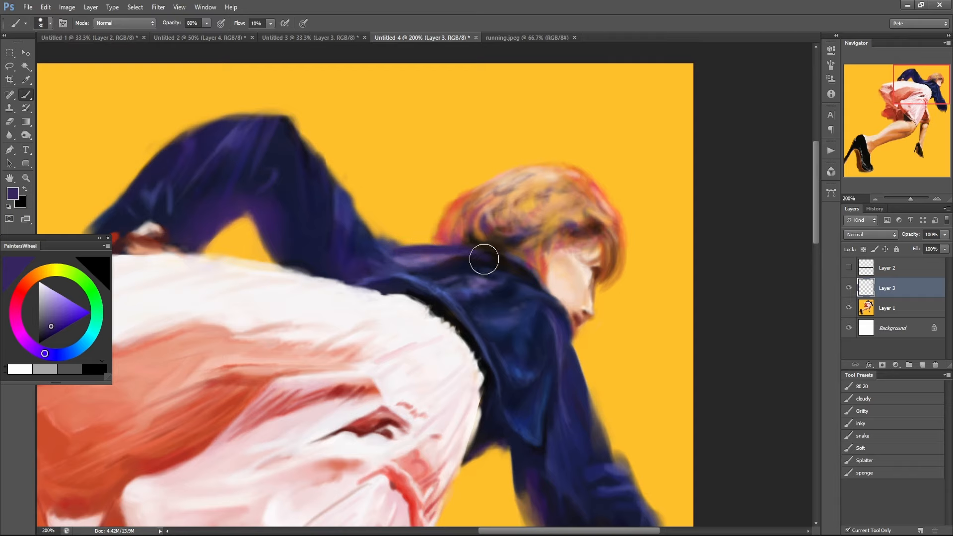
pyautogui.keyDown('alt'); pyautogui.click(336, 197); pyautogui.keyUp('alt')
pyautogui.moveTo(347, 203); pyautogui.dragTo(356, 238)
# Soften the raised sleeve's edge facing the head at 30% opacity, using tones sampled from the sleeve, the edge and the background.
pyautogui.keyDown('alt'); pyautogui.click(341, 187); pyautogui.keyUp('alt')
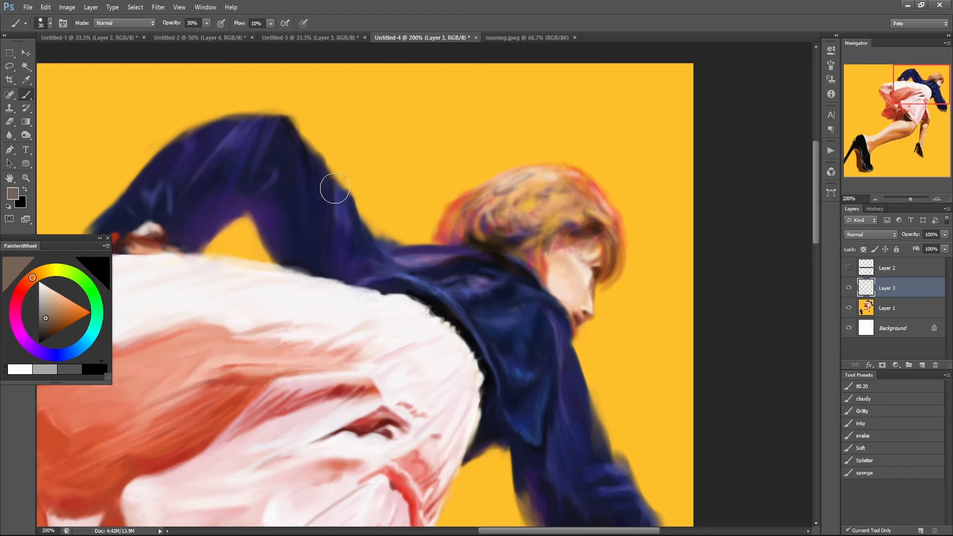
pyautogui.press('3')
pyautogui.moveTo(346, 188)
pyautogui.mouseDown()
pyautogui.moveTo(342, 166)
pyautogui.moveTo(349, 182)
pyautogui.moveTo(331, 197)
pyautogui.mouseUp()
pyautogui.keyDown('alt'); pyautogui.click(351, 183); pyautogui.keyUp('alt')
pyautogui.keyDown('alt'); pyautogui.click(323, 173); pyautogui.keyUp('alt')
pyautogui.keyDown('alt'); pyautogui.click(318, 152); pyautogui.keyUp('alt')
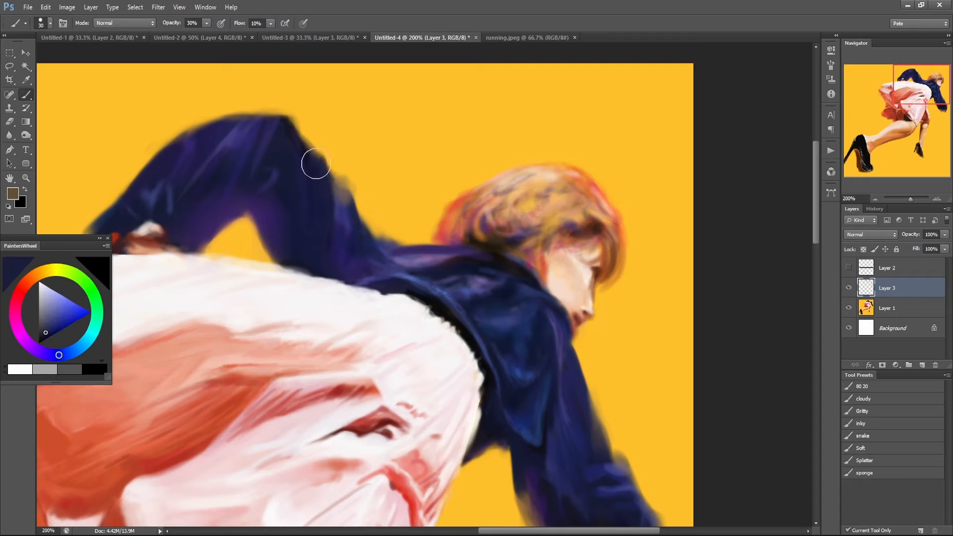
pyautogui.keyDown('alt'); pyautogui.click(314, 150); pyautogui.keyUp('alt')
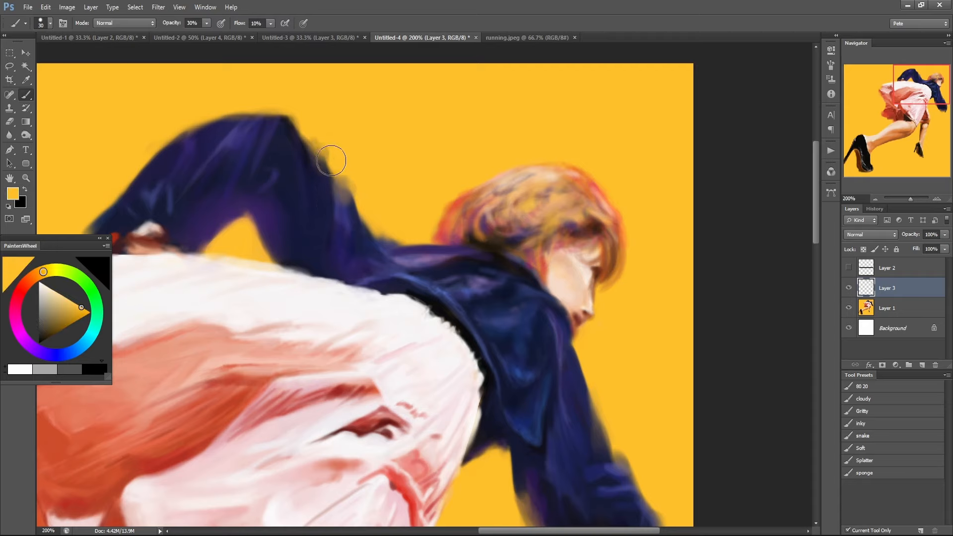
pyautogui.keyDown('alt'); pyautogui.click(304, 160); pyautogui.keyUp('alt')
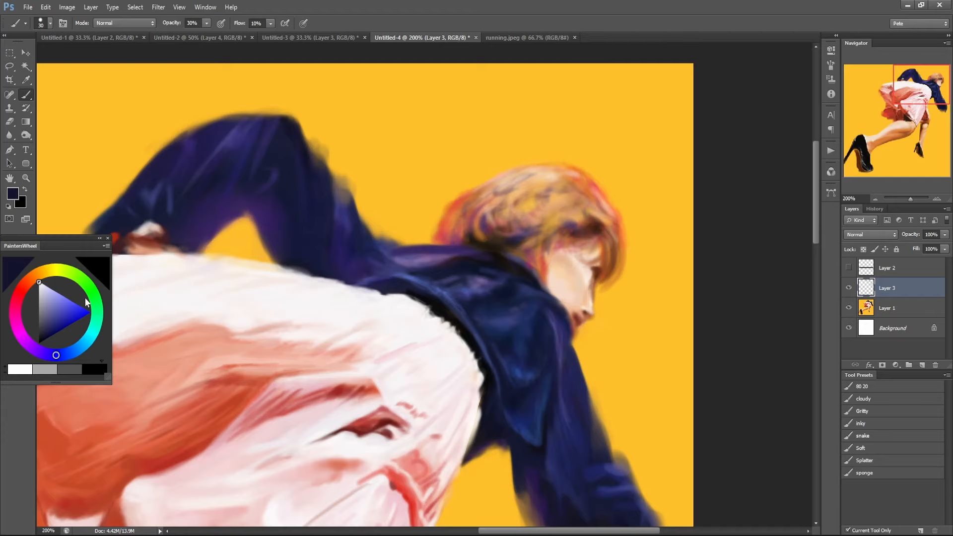
pyautogui.keyDown('alt'); pyautogui.click(331, 193); pyautogui.keyUp('alt')
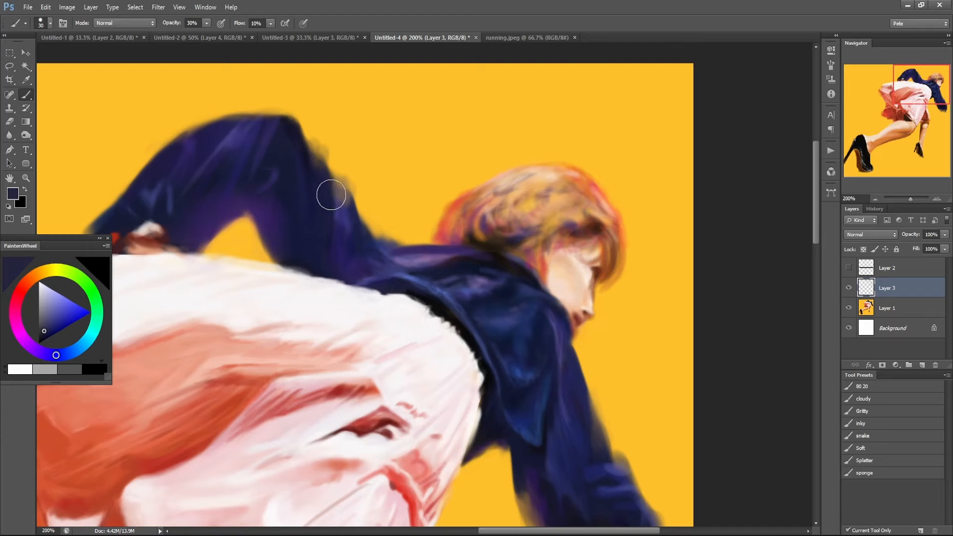
pyautogui.keyDown('alt'); pyautogui.click(358, 186); pyautogui.keyUp('alt')
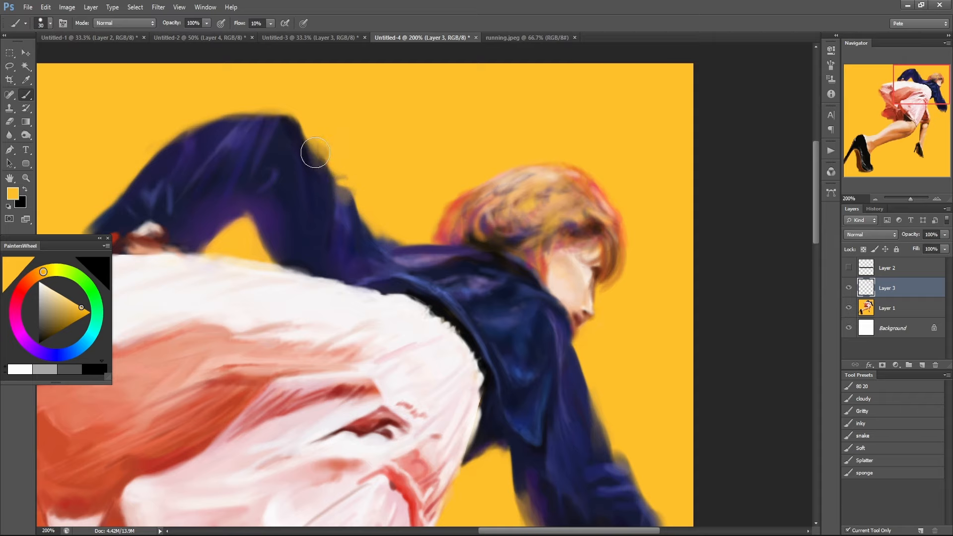
# Test pure white and black strokes at 100% opacity across the raised sleeve's edge and undo them.
pyautogui.press('d')
pyautogui.press('x')
pyautogui.moveTo(300, 148)
pyautogui.mouseDown()
pyautogui.moveTo(348, 157)
pyautogui.moveTo(329, 181)
pyautogui.moveTo(376, 188)
pyautogui.moveTo(353, 199)
pyautogui.moveTo(346, 176)
pyautogui.mouseUp()
pyautogui.press('x')
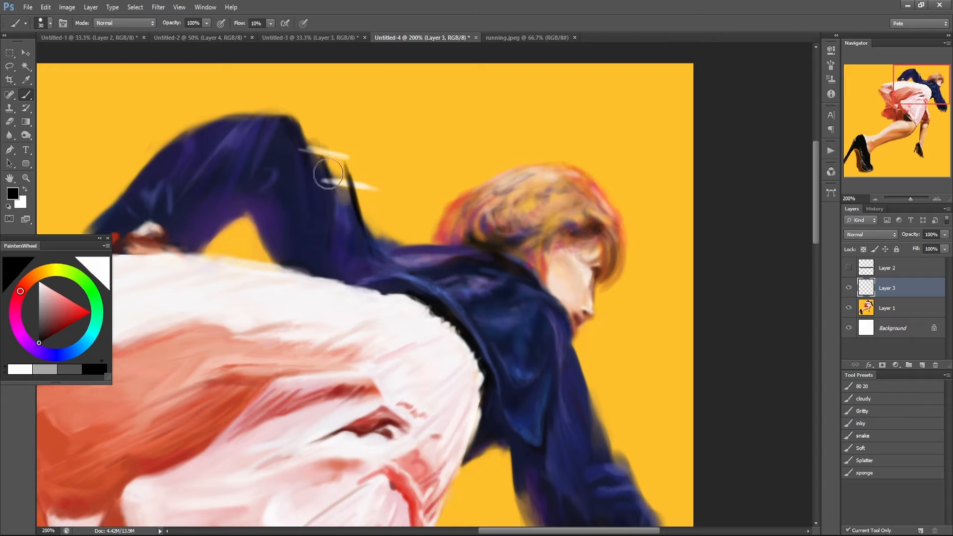
pyautogui.moveTo(319, 148); pyautogui.dragTo(334, 198)
pyautogui.moveTo(309, 115); pyautogui.dragTo(340, 206)
pyautogui.hotkey('ctrl', 'alt', 'z')
pyautogui.hotkey('ctrl', 'alt', 'z')
pyautogui.hotkey('ctrl', 'alt', 'z')
pyautogui.hotkey('ctrl', 'alt', 'z')
pyautogui.hotkey('ctrl', 'alt', 'z')
pyautogui.hotkey('ctrl', 'alt', 'z')
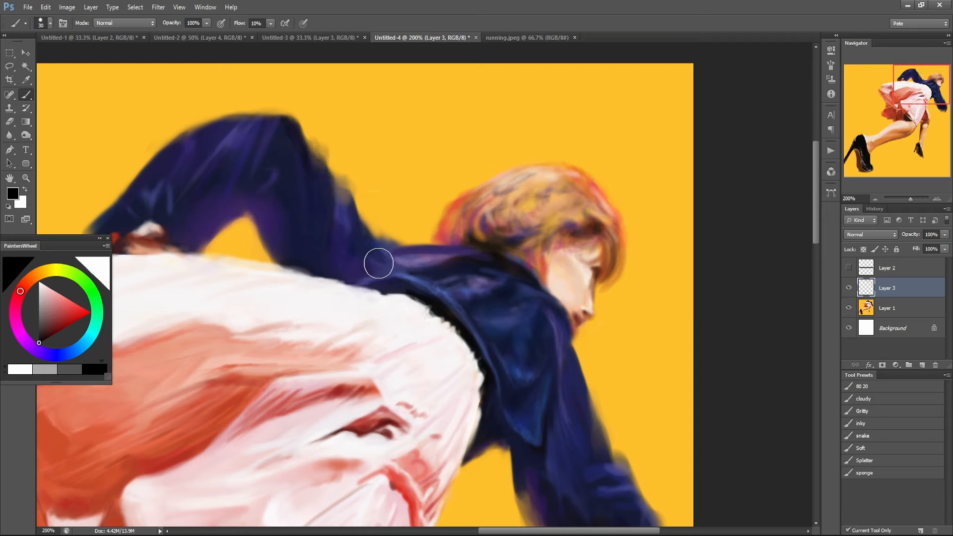
# View the whole figure and hide Layer 3 to compare the sleeves without the retouched edges.
pyautogui.moveTo(378, 263); pyautogui.dragTo(369, 282)
pyautogui.keyDown('alt'); pyautogui.click(354, 235); pyautogui.keyUp('alt')
pyautogui.keyDown('alt'); pyautogui.click(355, 235); pyautogui.keyUp('alt')
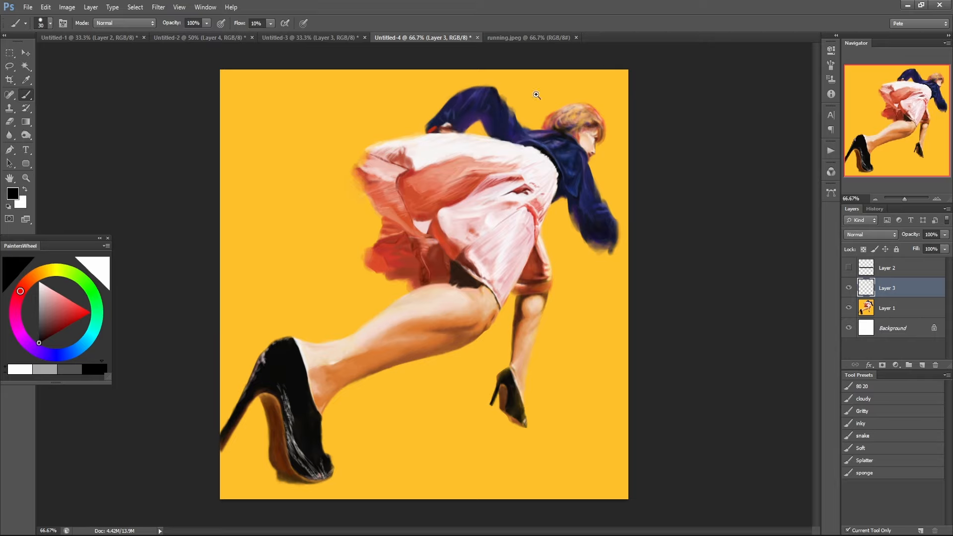
pyautogui.click(610, 240)
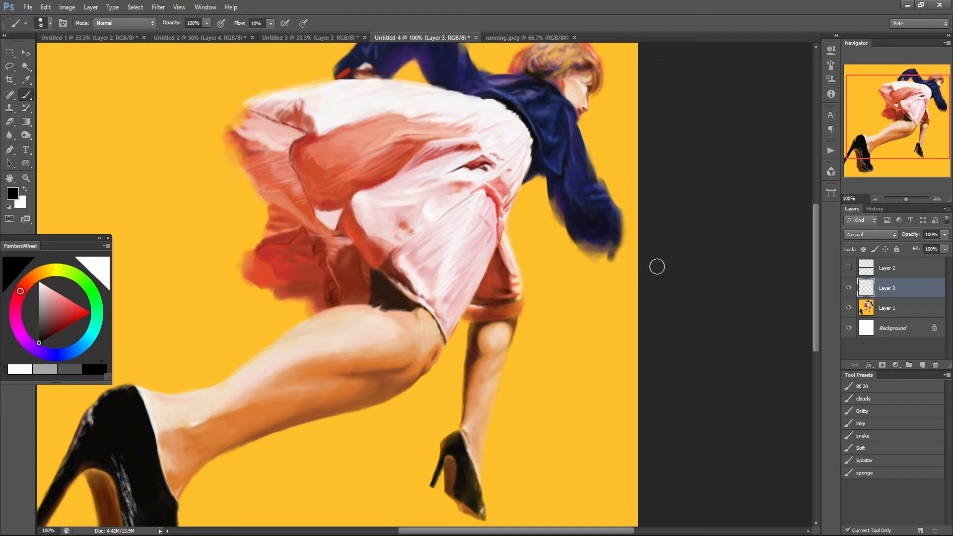
pyautogui.click(849, 288)
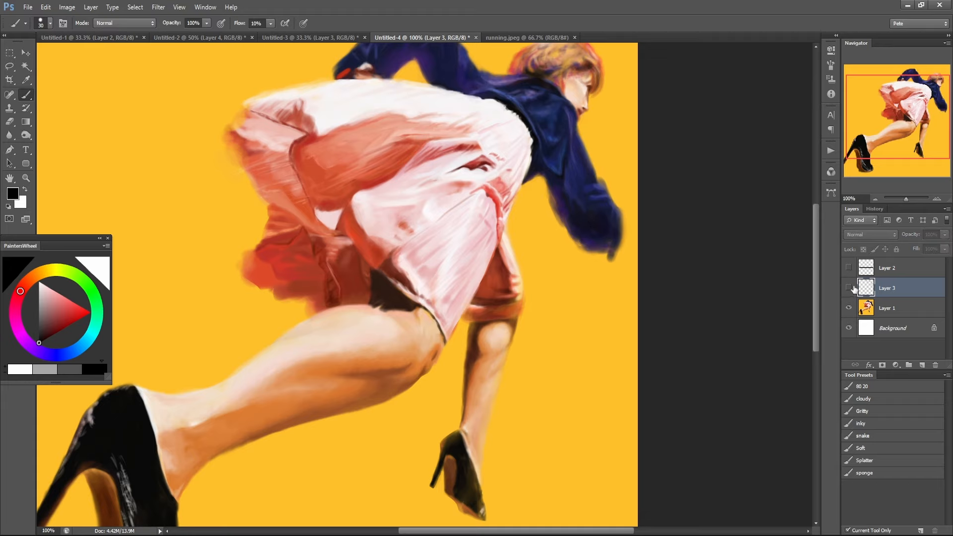
# Show Layer 3 again and paint a black line at 100% opacity along the seam between the skirt's trailing flap and inner fold.
pyautogui.click(849, 288)
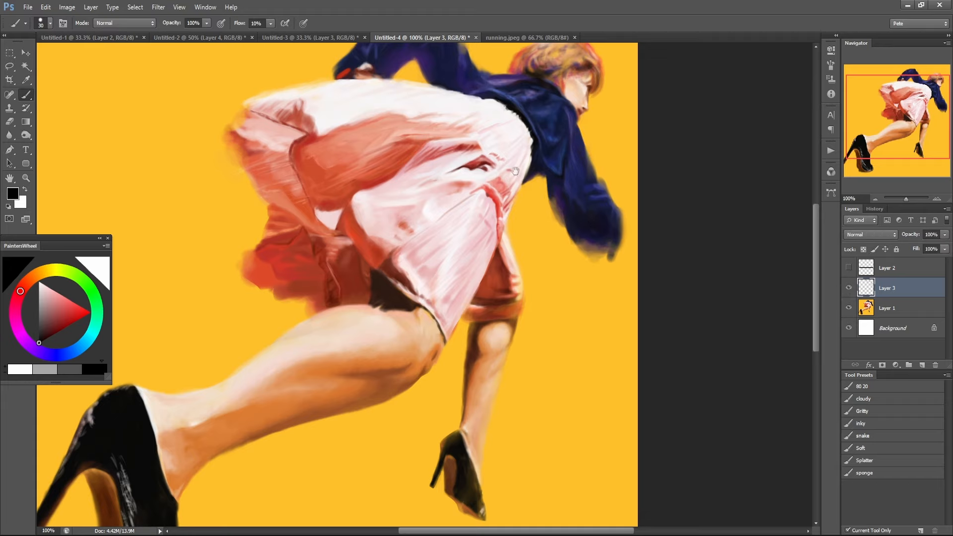
pyautogui.keyDown('ctrl'); pyautogui.click(271, 251); pyautogui.keyUp('ctrl')
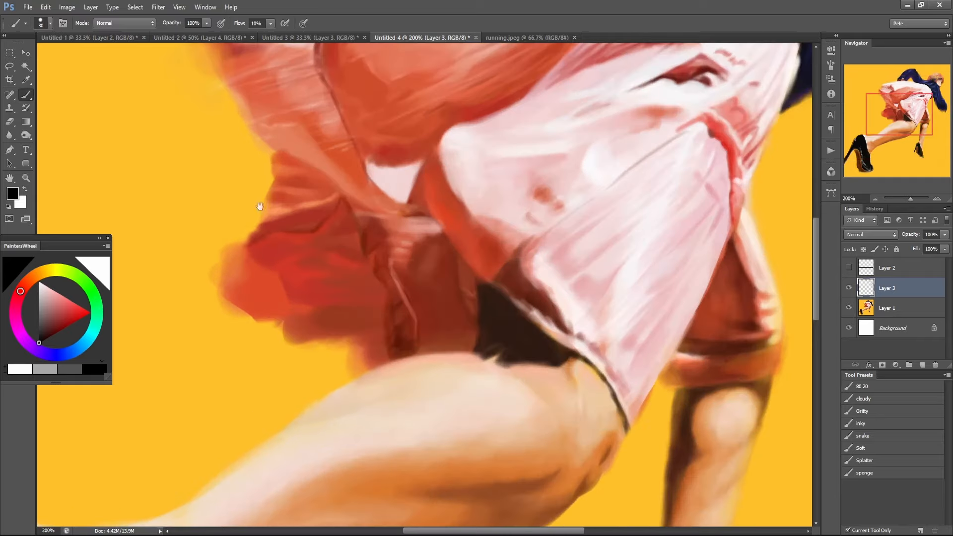
pyautogui.moveTo(259, 206); pyautogui.dragTo(377, 315)
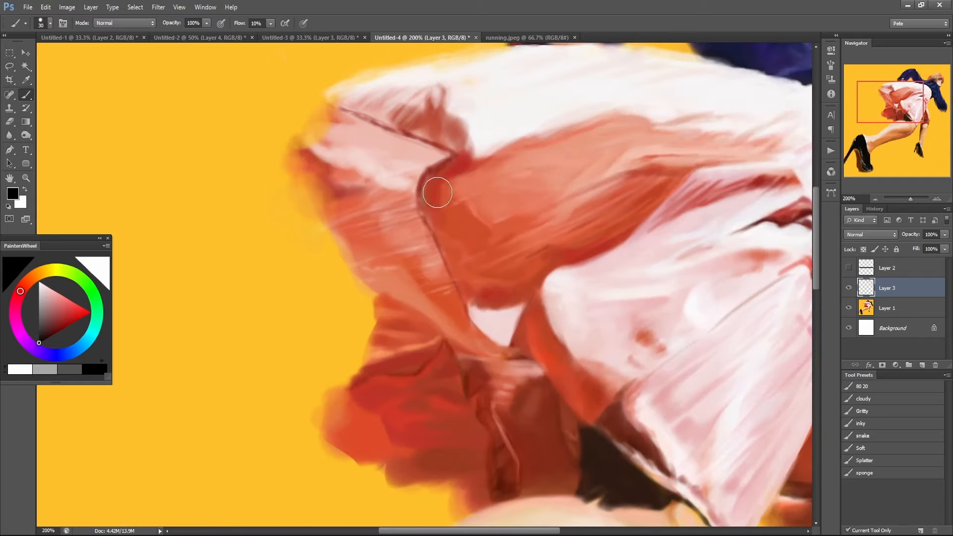
pyautogui.press('x')
pyautogui.press('x')
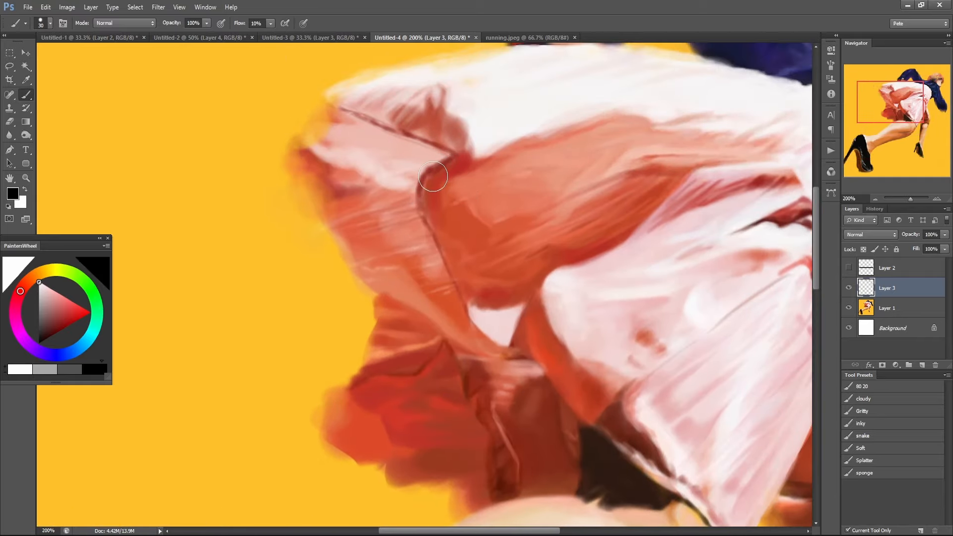
pyautogui.moveTo(443, 164)
pyautogui.mouseDown()
pyautogui.moveTo(416, 202)
pyautogui.moveTo(459, 311)
pyautogui.moveTo(481, 336)
pyautogui.moveTo(516, 344)
pyautogui.mouseUp()
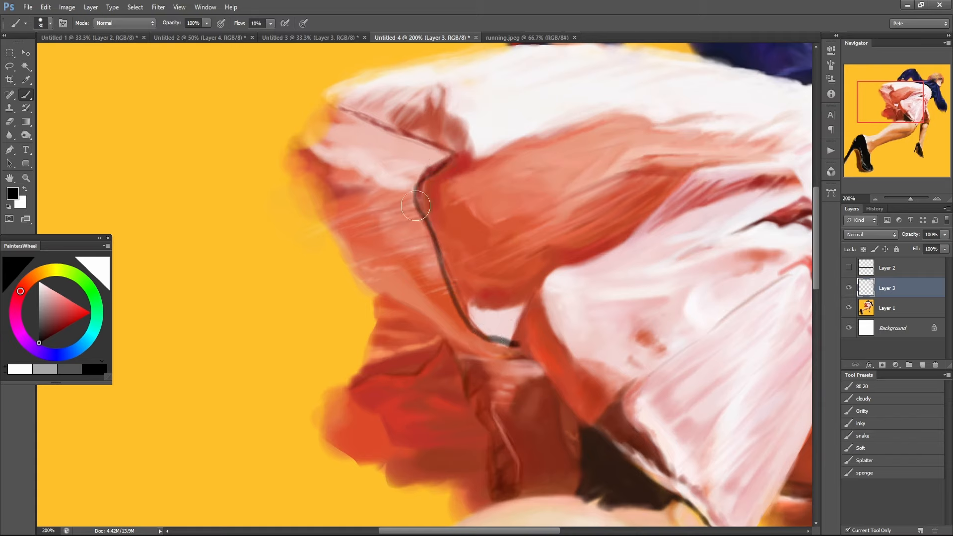
# Paint sampled skirt red outward from the skirt's trailing edge into the background at 30% opacity with a 70 px brush.
pyautogui.keyDown('alt'); pyautogui.click(329, 164); pyautogui.keyUp('alt')
pyautogui.press('3')
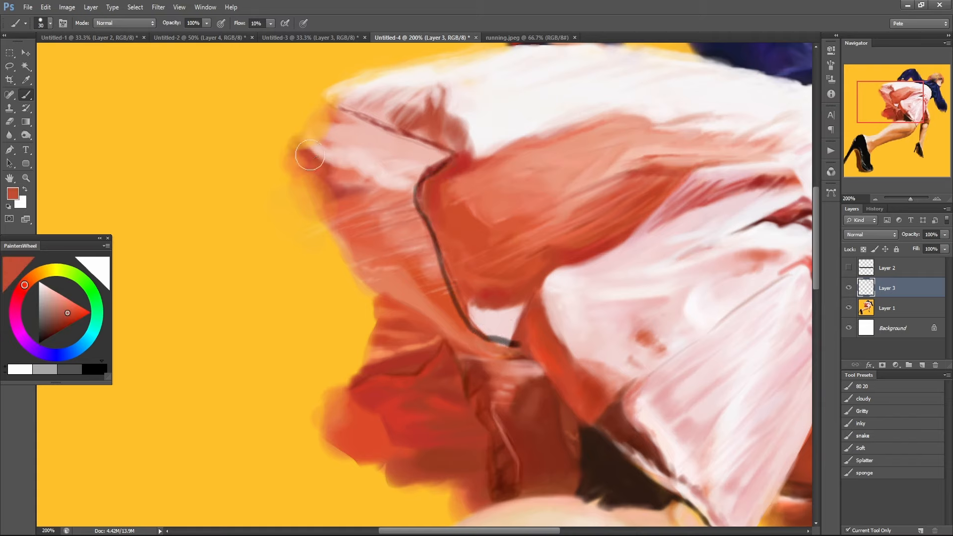
pyautogui.moveTo(310, 158)
pyautogui.mouseDown()
pyautogui.moveTo(289, 164)
pyautogui.moveTo(308, 178)
pyautogui.moveTo(326, 253)
pyautogui.mouseUp()
pyautogui.keyDown('alt'); pyautogui.click(309, 160); pyautogui.keyUp('alt')
pyautogui.press(']')
pyautogui.press(']')
pyautogui.press(']')
pyautogui.press(']')
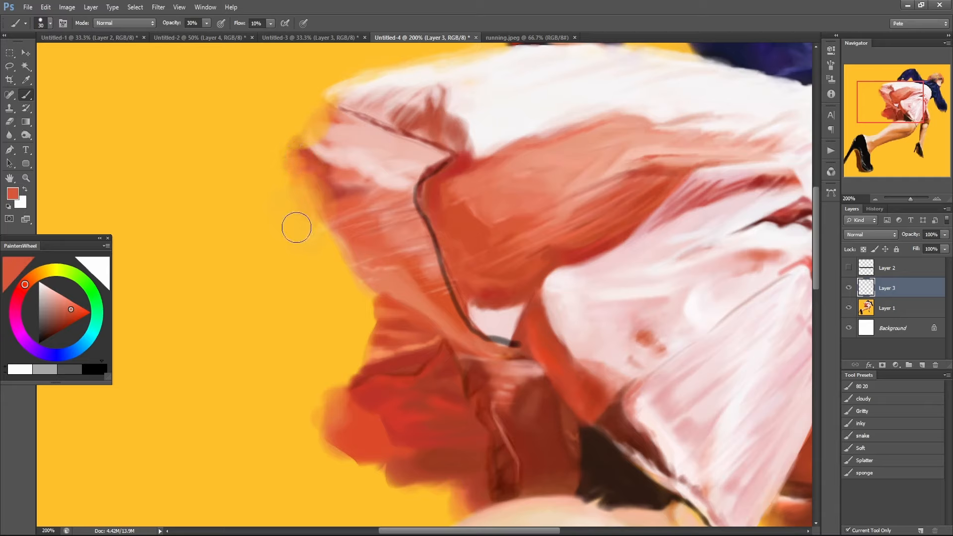
pyautogui.moveTo(291, 171)
pyautogui.mouseDown()
pyautogui.moveTo(262, 164)
pyautogui.moveTo(286, 164)
pyautogui.moveTo(262, 170)
pyautogui.moveTo(255, 185)
pyautogui.moveTo(344, 193)
pyautogui.mouseUp()
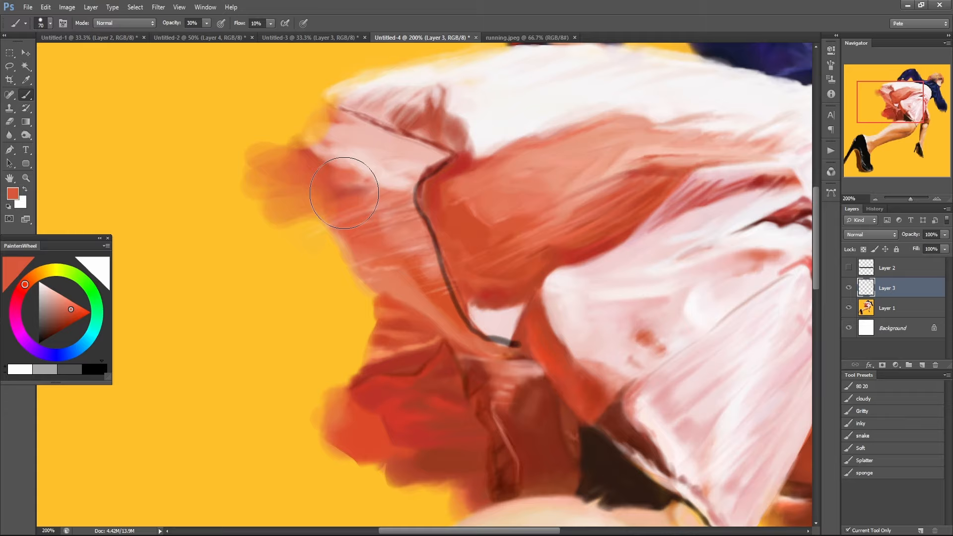
# Blend the red overpaint into the yellow background with sampled orange and yellow tones, and compare the edge with Layer 3 hidden and shown.
pyautogui.keyDown('alt'); pyautogui.click(336, 240); pyautogui.keyUp('alt')
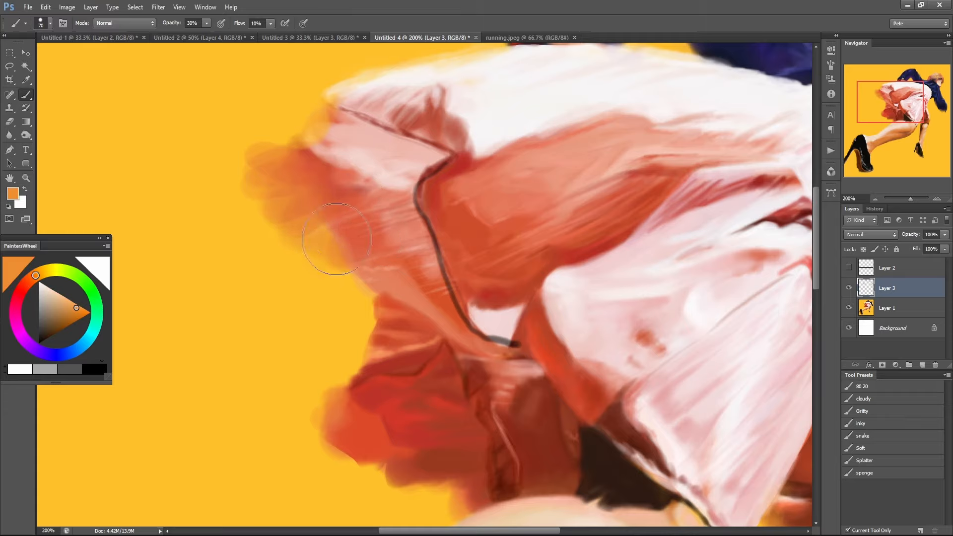
pyautogui.keyDown('alt'); pyautogui.click(253, 184); pyautogui.keyUp('alt')
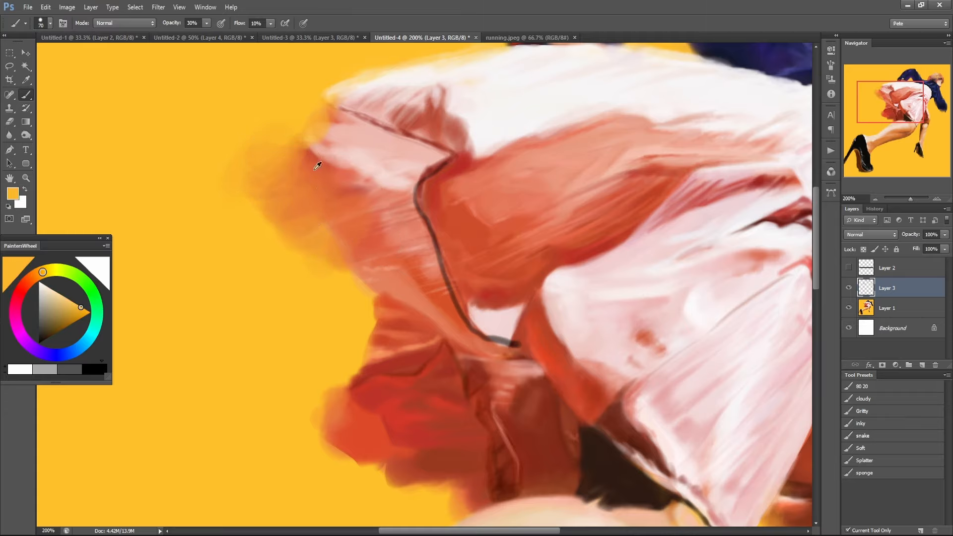
pyautogui.keyDown('alt'); pyautogui.click(321, 156); pyautogui.keyUp('alt')
pyautogui.moveTo(318, 190); pyautogui.dragTo(309, 175)
pyautogui.keyDown('alt'); pyautogui.click(276, 188); pyautogui.keyUp('alt')
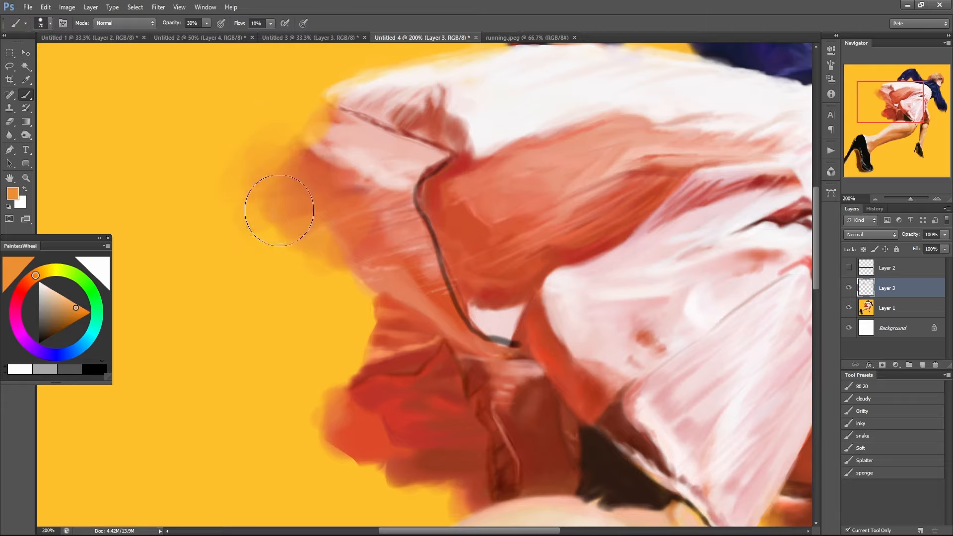
pyautogui.moveTo(278, 211)
pyautogui.mouseDown()
pyautogui.moveTo(306, 258)
pyautogui.moveTo(333, 259)
pyautogui.moveTo(335, 275)
pyautogui.moveTo(390, 293)
pyautogui.moveTo(410, 320)
pyautogui.moveTo(394, 357)
pyautogui.moveTo(376, 273)
pyautogui.moveTo(340, 256)
pyautogui.moveTo(342, 228)
pyautogui.moveTo(308, 235)
pyautogui.moveTo(345, 207)
pyautogui.moveTo(364, 265)
pyautogui.mouseUp()
pyautogui.keyDown('alt'); pyautogui.click(355, 244); pyautogui.keyUp('alt')
pyautogui.keyDown('alt'); pyautogui.click(354, 265); pyautogui.keyUp('alt')
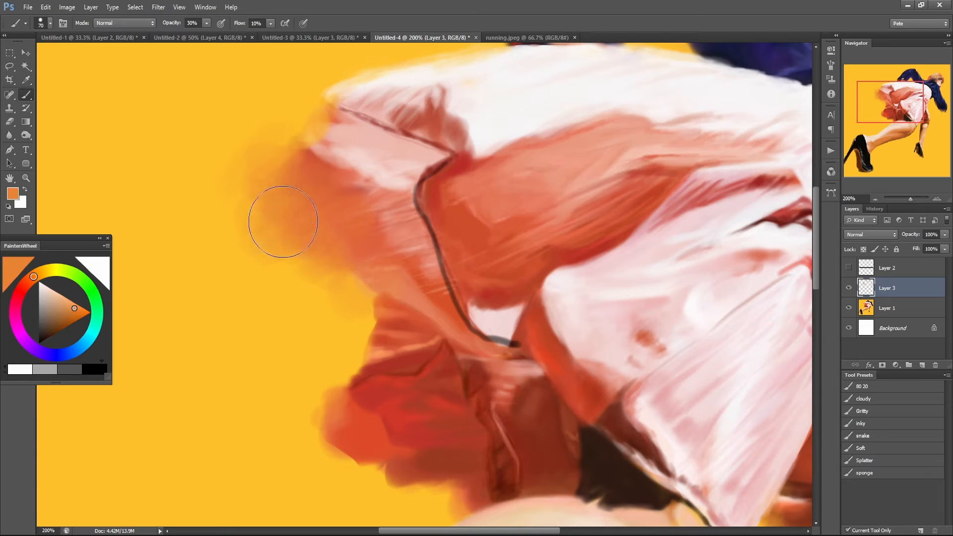
pyautogui.click(849, 290)
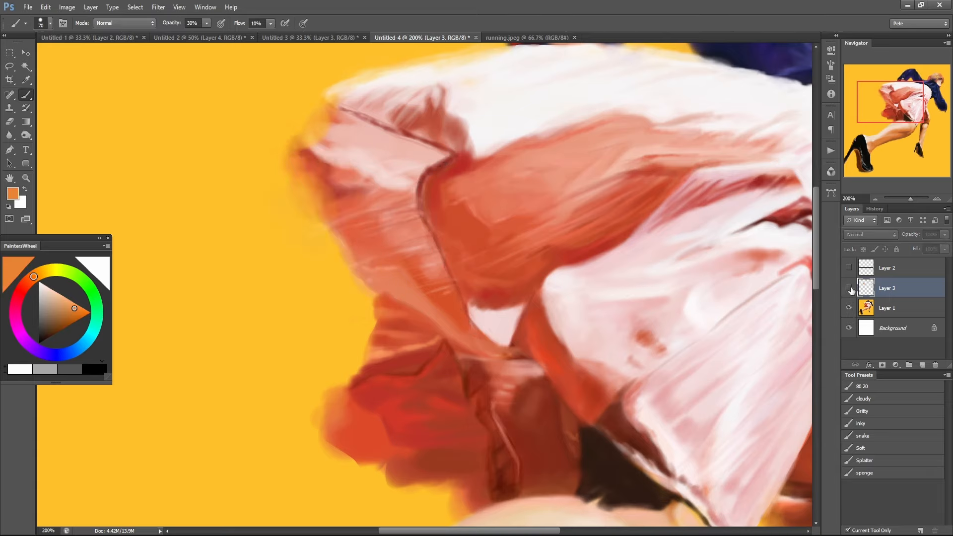
pyautogui.click(849, 290)
pyautogui.click(848, 293)
pyautogui.click(847, 292)
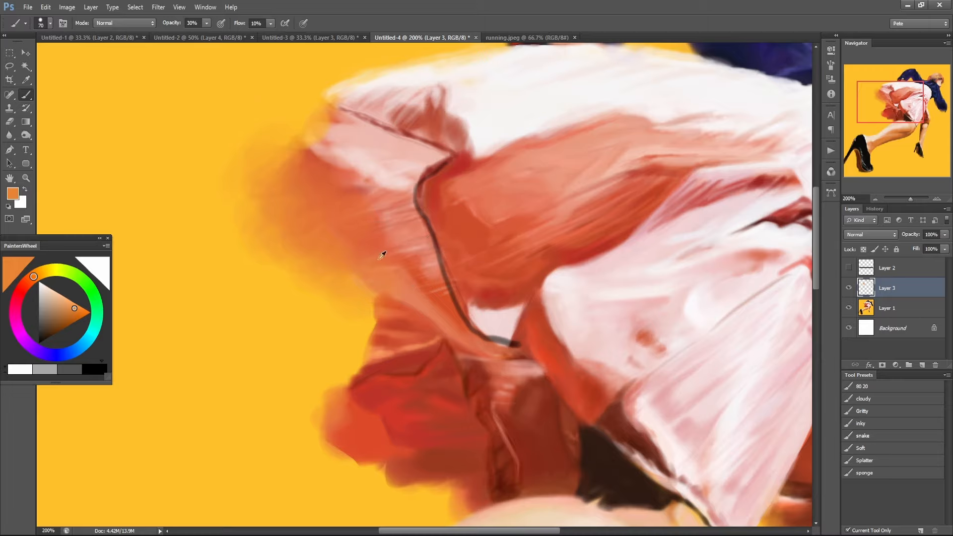
# Extend the soft orange blur farther out from the skirt's trailing edge with sampled tones, and toggle Layer 3 to compare.
pyautogui.keyDown('alt'); pyautogui.click(381, 250); pyautogui.keyUp('alt')
pyautogui.moveTo(348, 274)
pyautogui.mouseDown()
pyautogui.moveTo(325, 246)
pyautogui.moveTo(299, 261)
pyautogui.moveTo(283, 231)
pyautogui.moveTo(196, 225)
pyautogui.moveTo(326, 241)
pyautogui.moveTo(338, 291)
pyautogui.mouseUp()
pyautogui.keyDown('alt'); pyautogui.click(300, 255); pyautogui.keyUp('alt')
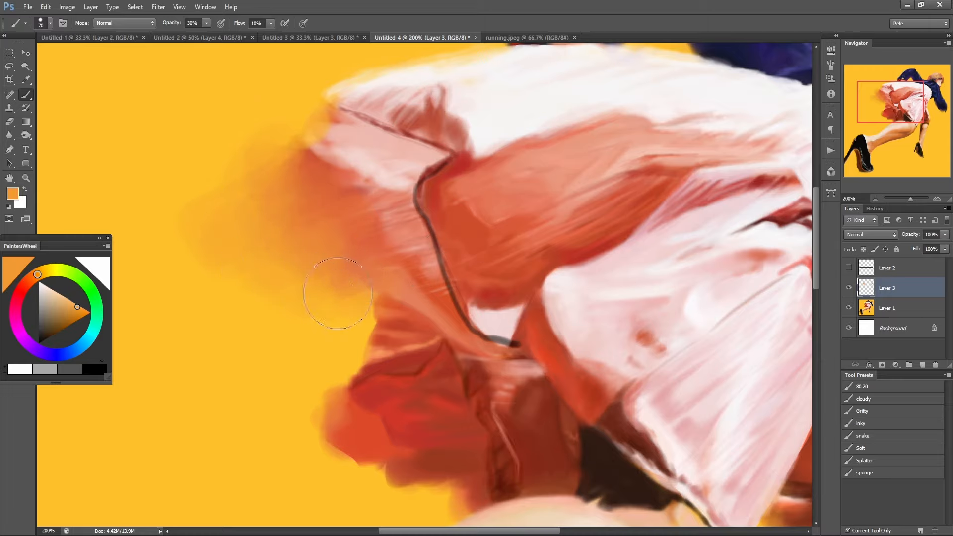
pyautogui.keyDown('alt'); pyautogui.click(272, 256); pyautogui.keyUp('alt')
pyautogui.keyDown('alt'); pyautogui.click(293, 184); pyautogui.keyUp('alt')
pyautogui.moveTo(298, 159)
pyautogui.mouseDown()
pyautogui.moveTo(287, 171)
pyautogui.moveTo(372, 237)
pyautogui.mouseUp()
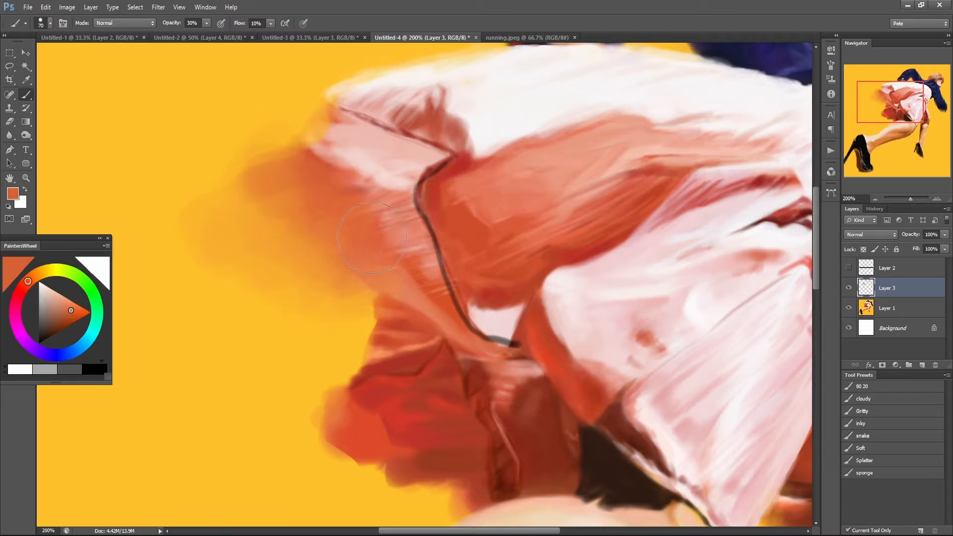
pyautogui.click(849, 288)
pyautogui.click(848, 287)
# Erase the outer part of the orange blur with the Pencil-mode eraser, and change the eraser mode to Brush.
pyautogui.press('e')
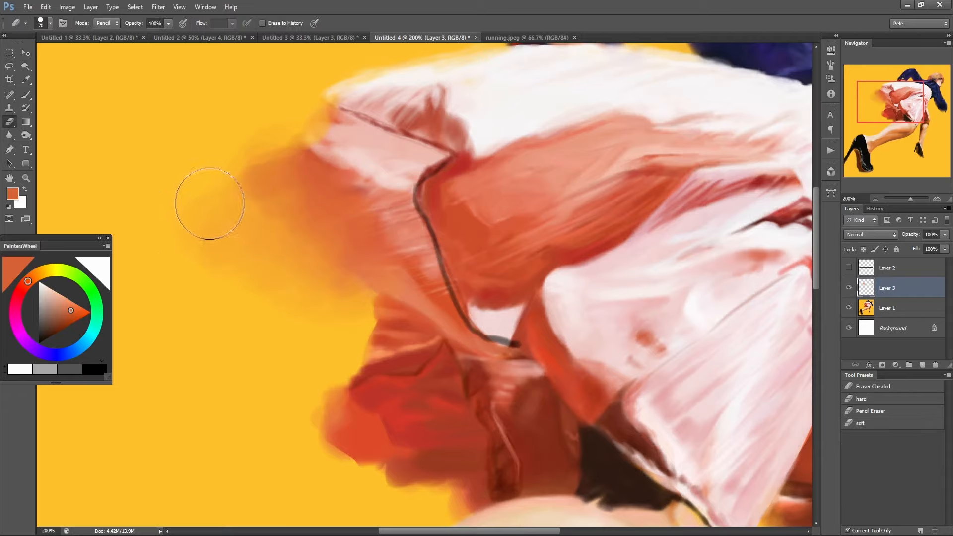
pyautogui.moveTo(206, 202)
pyautogui.mouseDown()
pyautogui.moveTo(230, 176)
pyautogui.moveTo(212, 245)
pyautogui.moveTo(298, 298)
pyautogui.moveTo(348, 313)
pyautogui.mouseUp()
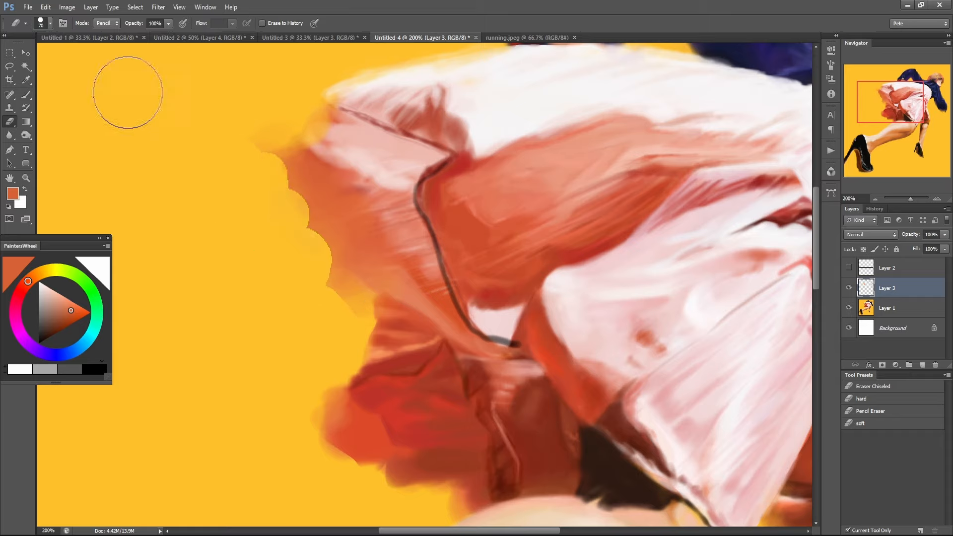
pyautogui.click(106, 23)
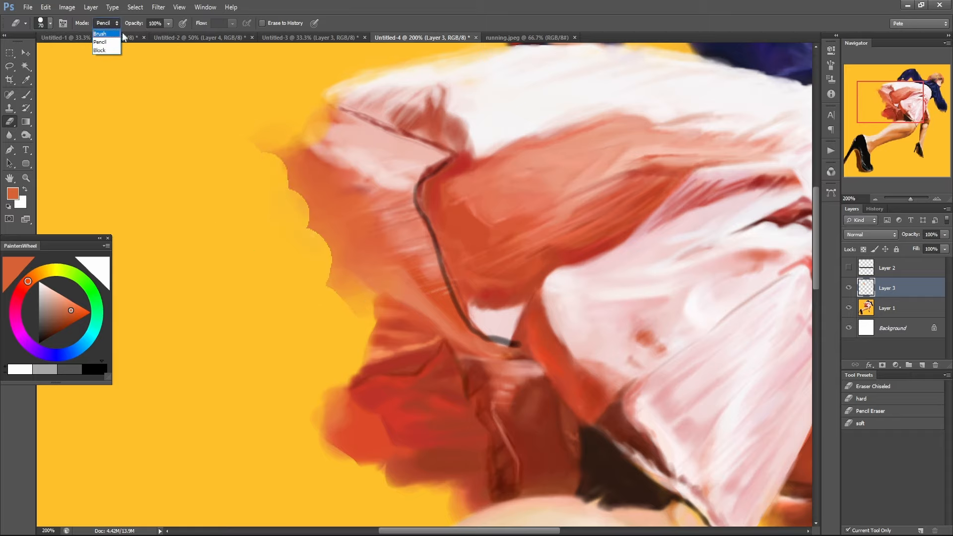
pyautogui.click(101, 33)
# Compare the whole figure with and without the retouched skirt edges by toggling Layer 3's visibility.
pyautogui.hotkey('ctrl', '-')
pyautogui.hotkey('ctrl', '-')
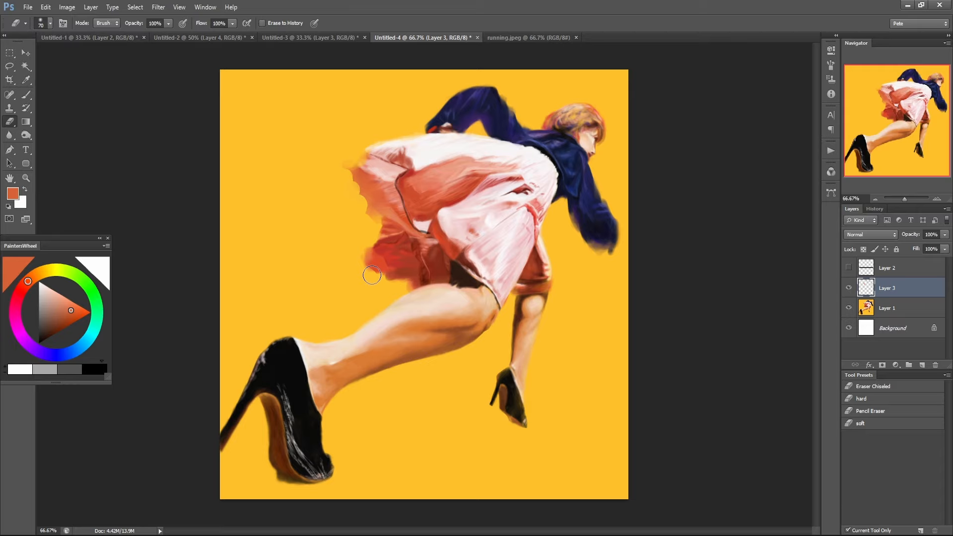
pyautogui.click(848, 287)
pyautogui.click(849, 287)
pyautogui.click(848, 288)
pyautogui.click(849, 288)
pyautogui.click(849, 288)
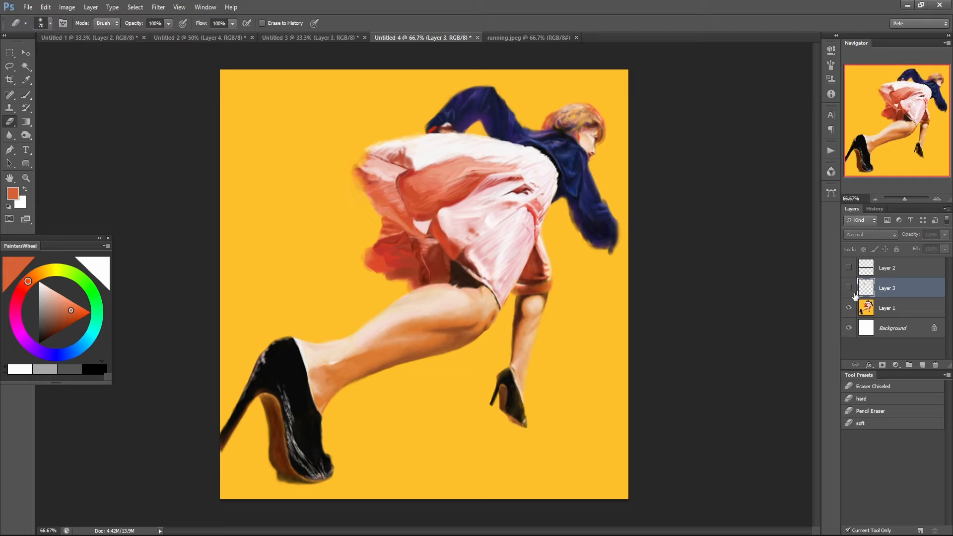
pyautogui.click(849, 289)
pyautogui.click(849, 288)
pyautogui.click(850, 294)
pyautogui.click(850, 295)
pyautogui.click(850, 295)
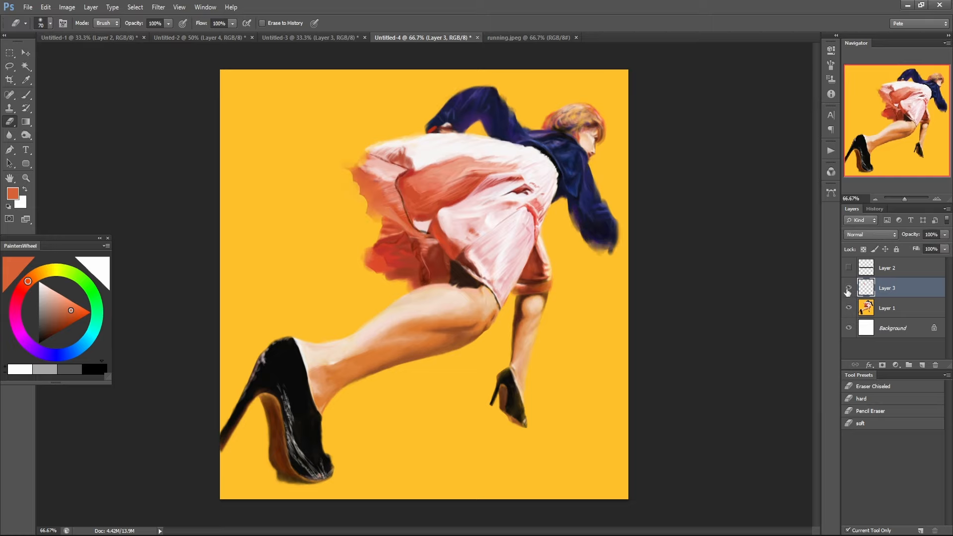
pyautogui.click(849, 289)
pyautogui.click(849, 288)
pyautogui.moveTo(391, 222)
pyautogui.mouseDown()
pyautogui.moveTo(381, 194)
pyautogui.moveTo(358, 195)
pyautogui.moveTo(384, 179)
pyautogui.moveTo(337, 185)
pyautogui.moveTo(371, 158)
pyautogui.moveTo(342, 165)
pyautogui.mouseUp()
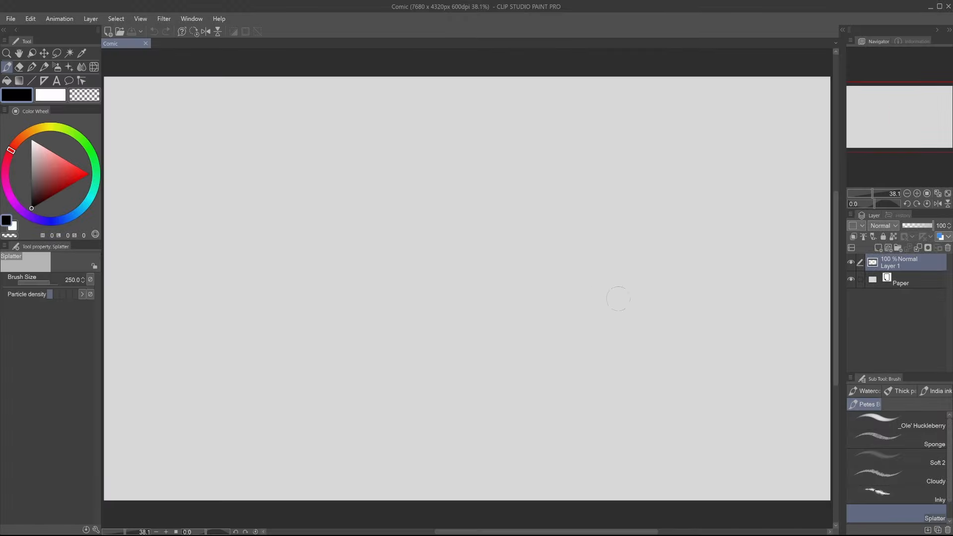
# Switch to Clip Studio Paint, choose the _Ole' Huckleberry brush and sample the canvas grey.
pyautogui.click(894, 421)
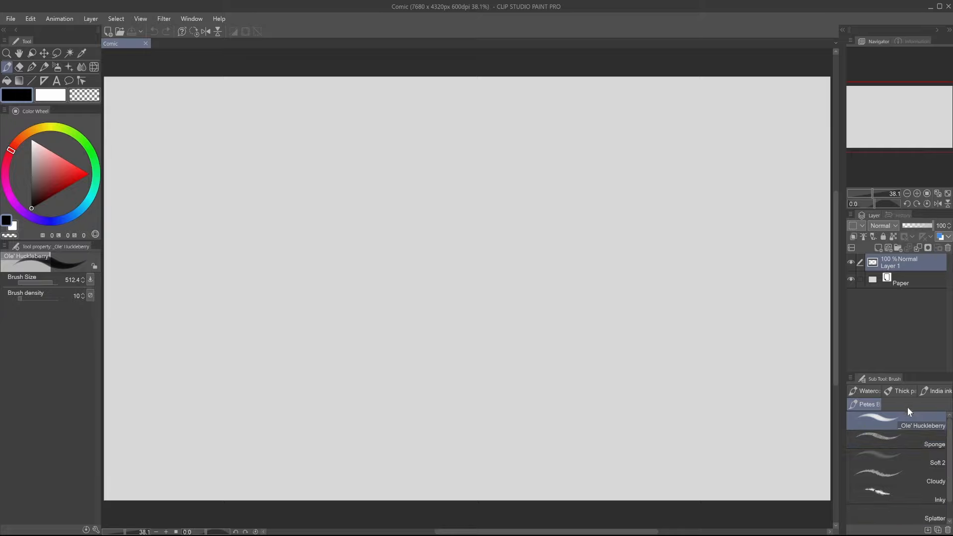
pyautogui.keyDown('alt'); pyautogui.click(425, 209); pyautogui.keyUp('alt')
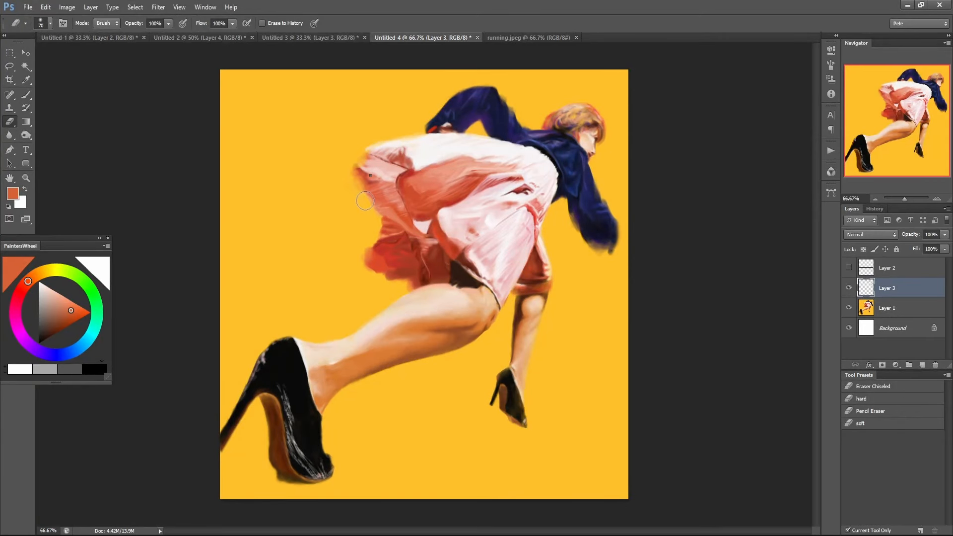
# Switch to Photoshop and examine the large collection of brush presets available for the eraser.
pyautogui.rightClick(309, 191)
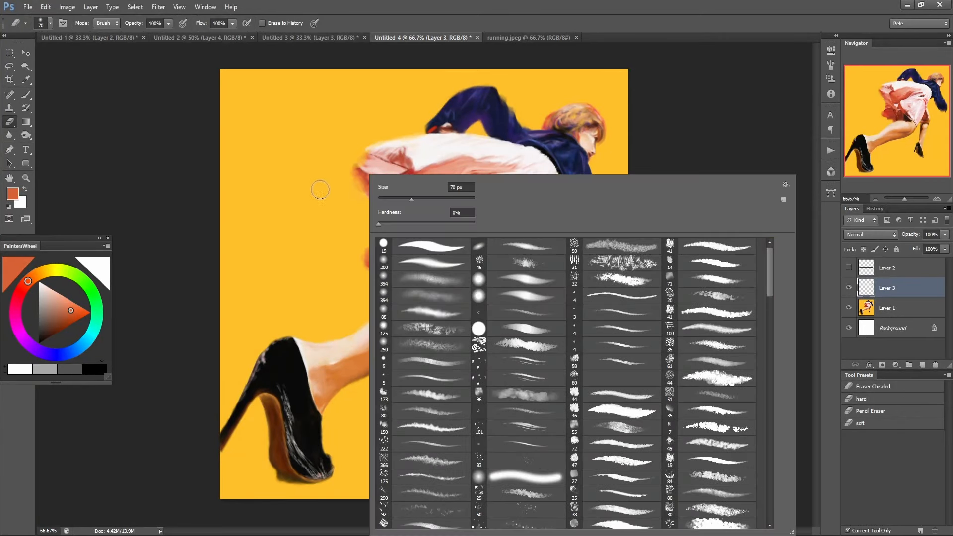
pyautogui.rightClick(255, 93)
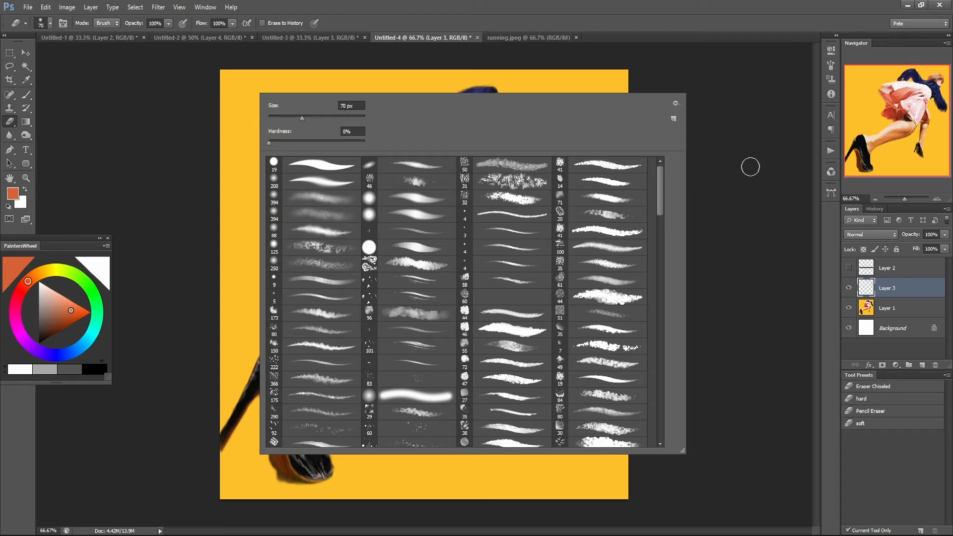
pyautogui.click(804, 414)
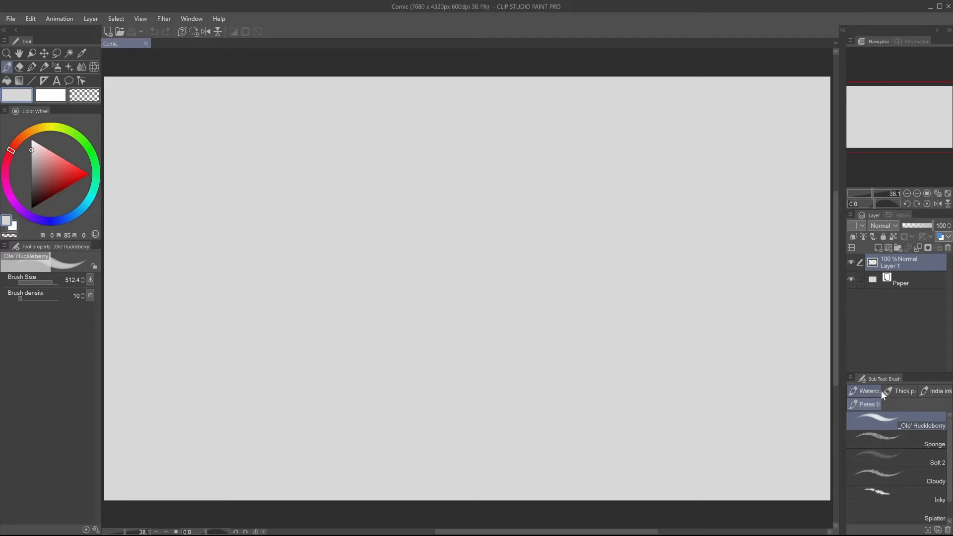
# Switch to Clip Studio Paint and resize the palettes so the whole brush sub tool list fits, with the full canvas in view.
pyautogui.click(877, 186)
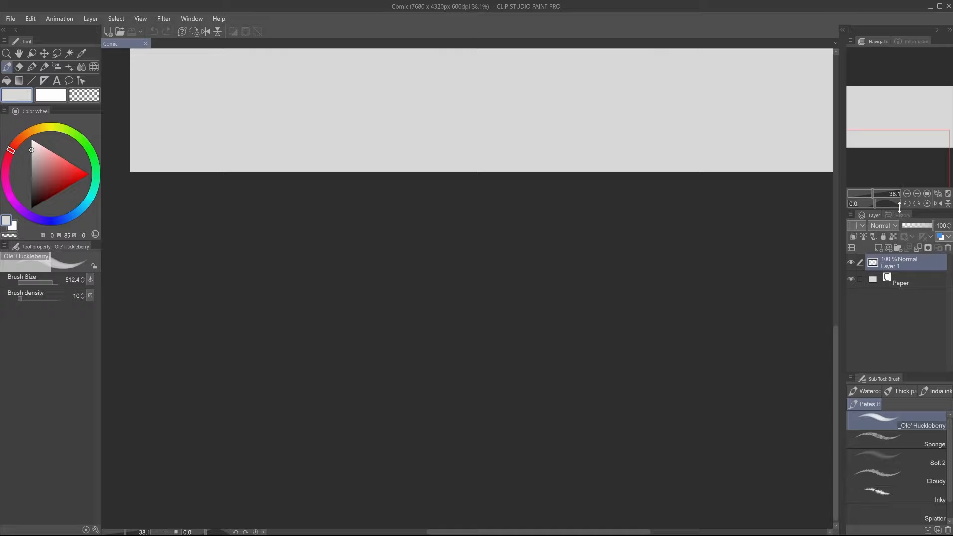
pyautogui.moveTo(900, 209); pyautogui.dragTo(898, 182)
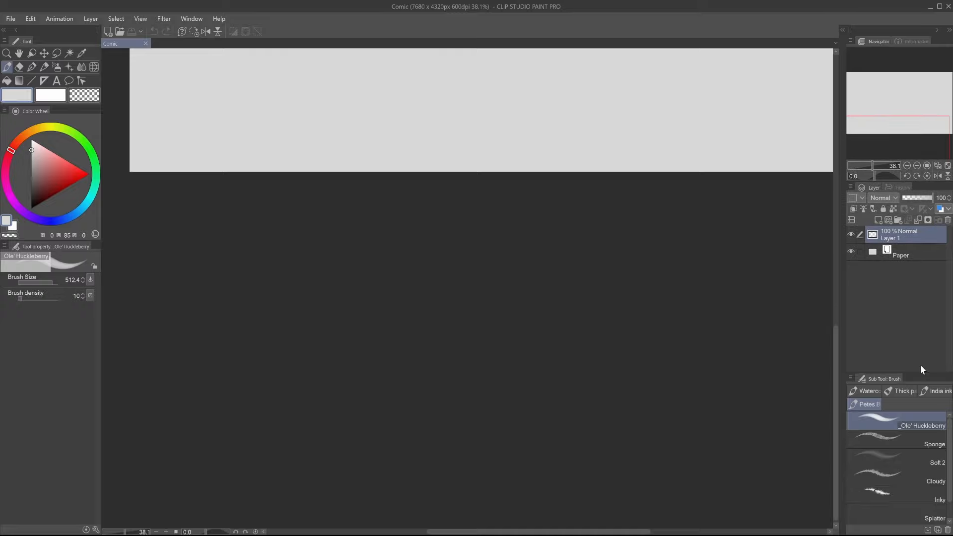
pyautogui.moveTo(919, 371); pyautogui.dragTo(907, 349)
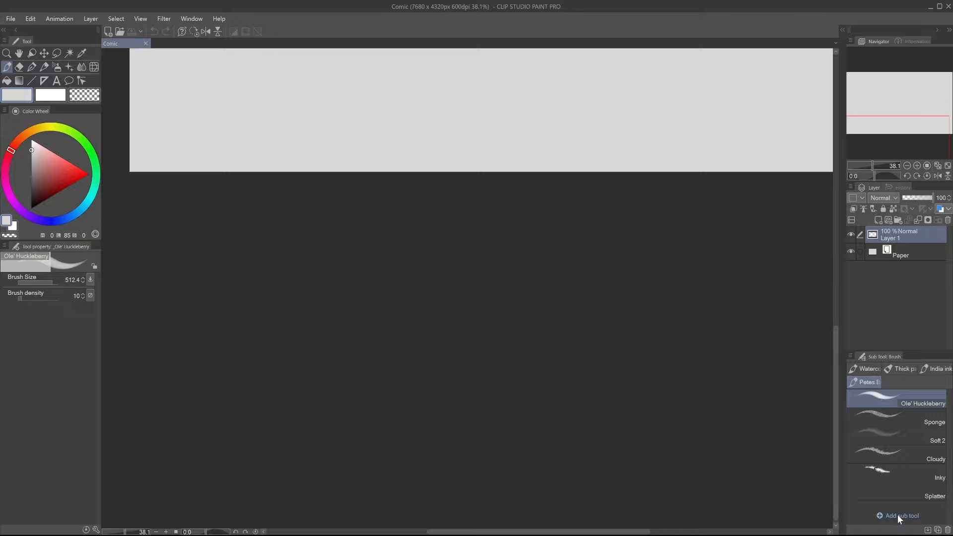
pyautogui.scroll(-1, 629, 187)
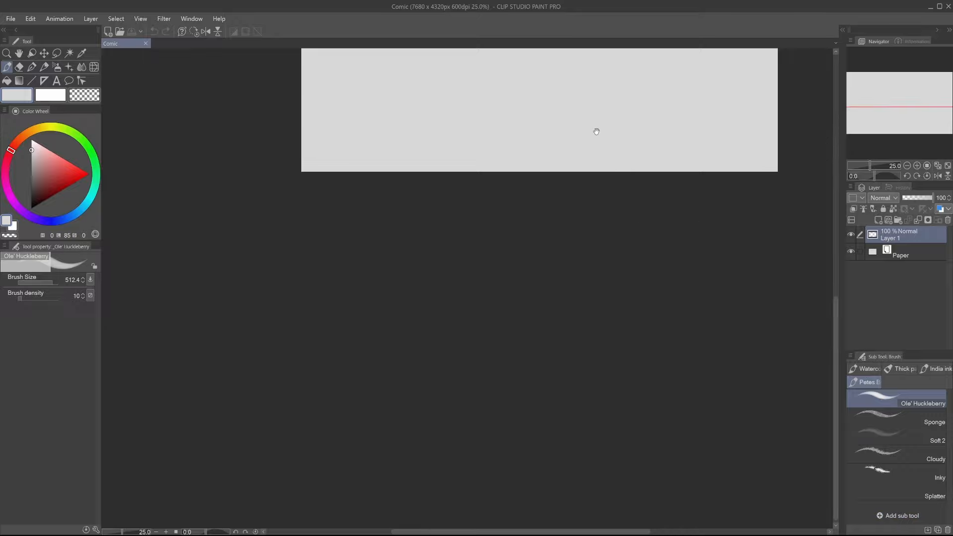
pyautogui.moveTo(595, 132); pyautogui.dragTo(555, 415)
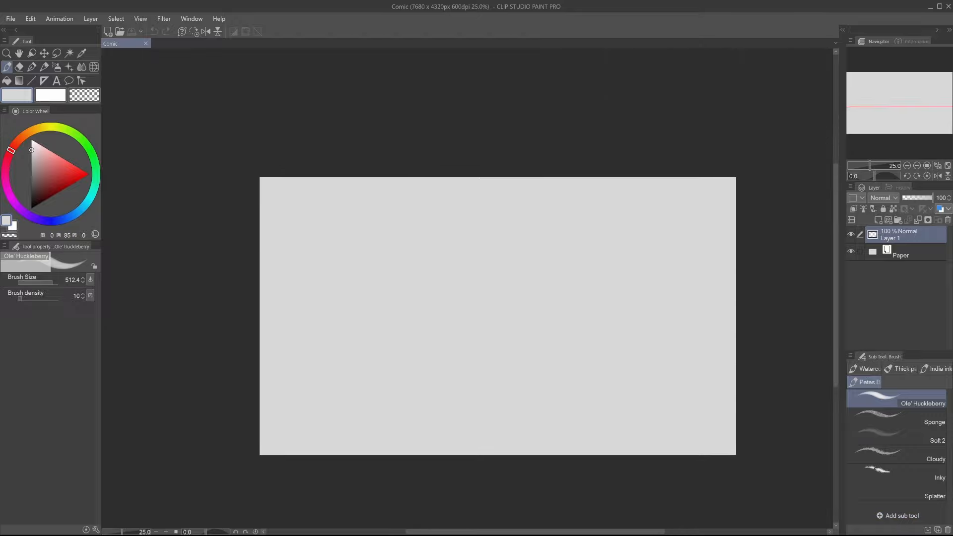
# Review the custom brush set by selecting Soft 2, Sponge, Ole' Huckleberry, Cloudy and Inky in turn.
pyautogui.click(894, 433)
pyautogui.click(897, 415)
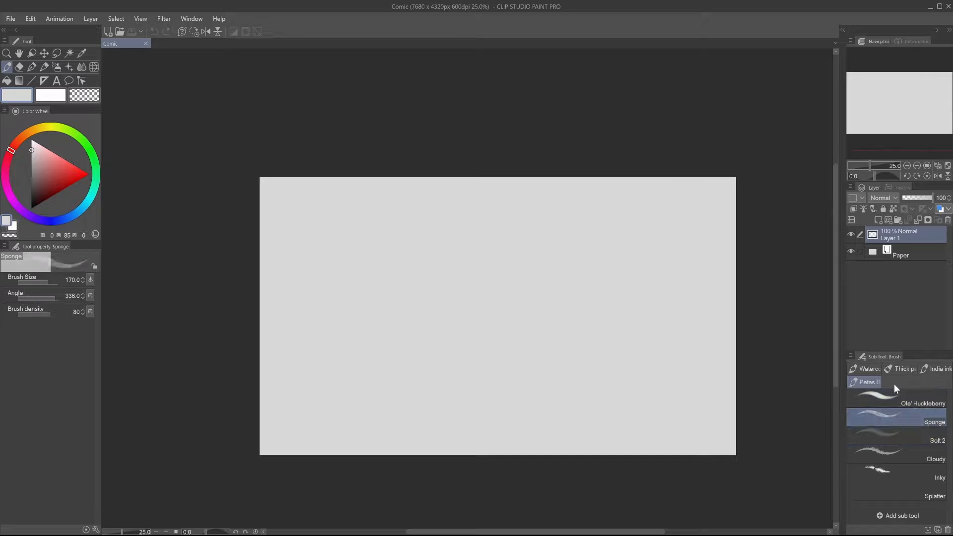
pyautogui.click(898, 398)
pyautogui.click(898, 418)
pyautogui.click(902, 442)
pyautogui.click(901, 457)
pyautogui.click(900, 472)
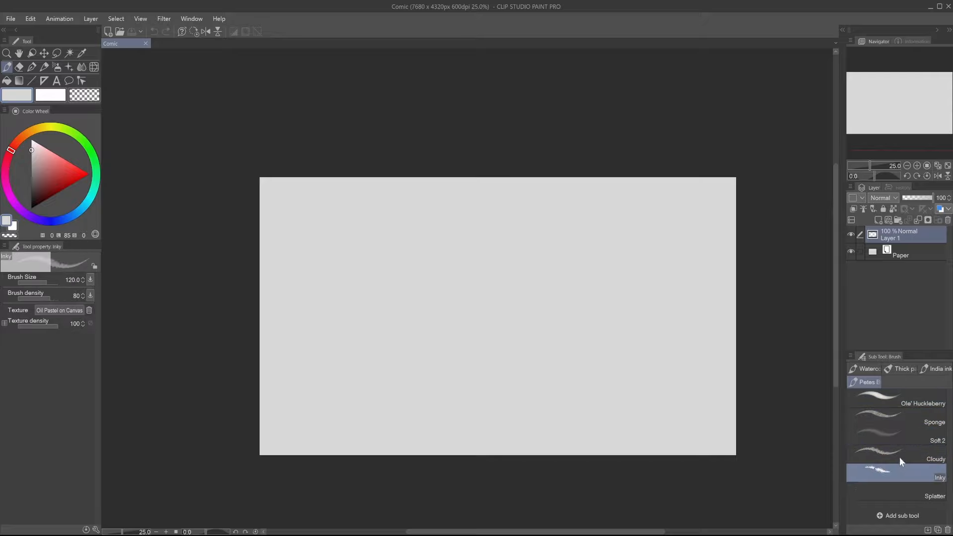
# Check the Splatter brush in the custom set and return to _Ole' Huckleberry.
pyautogui.click(894, 403)
pyautogui.click(906, 498)
pyautogui.click(897, 400)
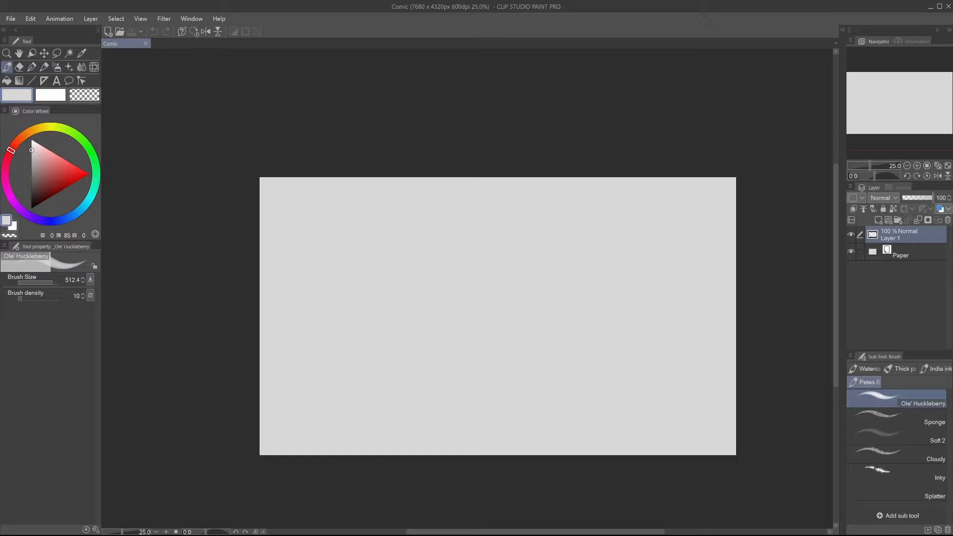
# Review the modifier key assignments for the _Ole' Huckleberry brush in Modifier Key Settings and cancel without changes.
pyautogui.click(23, 20)
pyautogui.moveTo(11, 18)
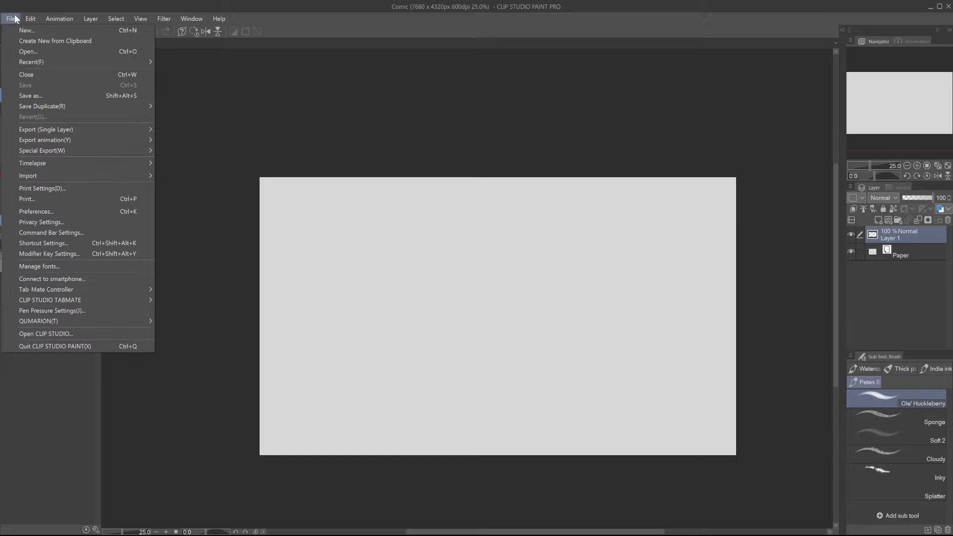
pyautogui.click(134, 256)
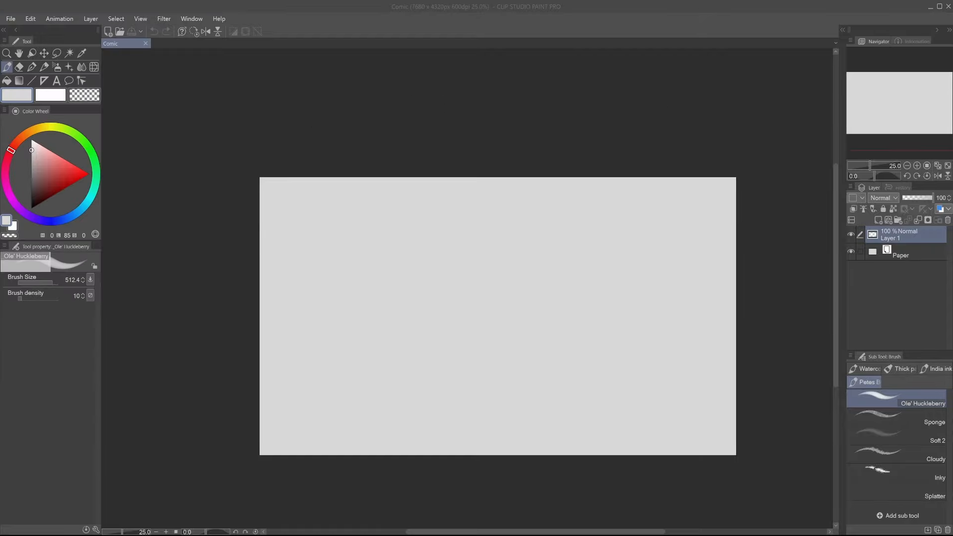
pyautogui.moveTo(802, 147); pyautogui.dragTo(371, 132)
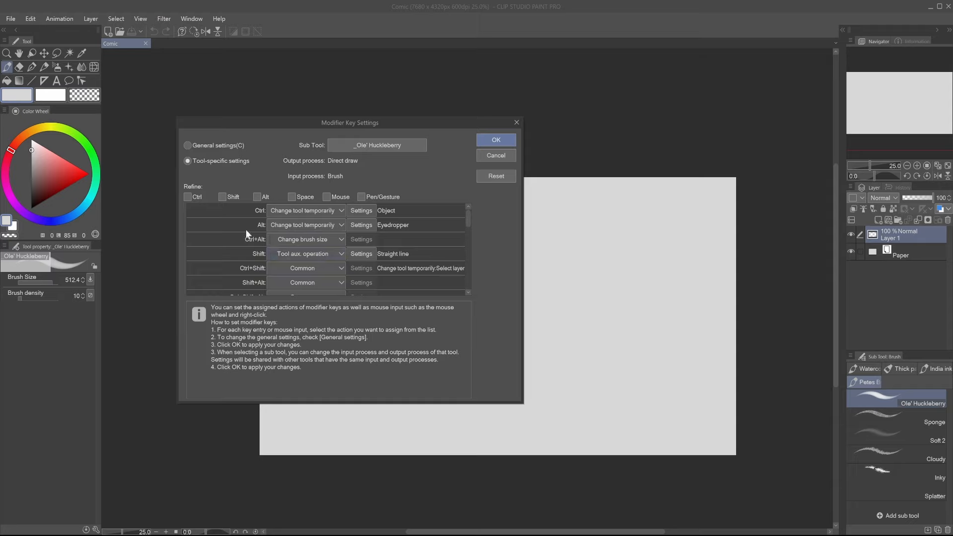
pyautogui.scroll(-3, 246, 229)
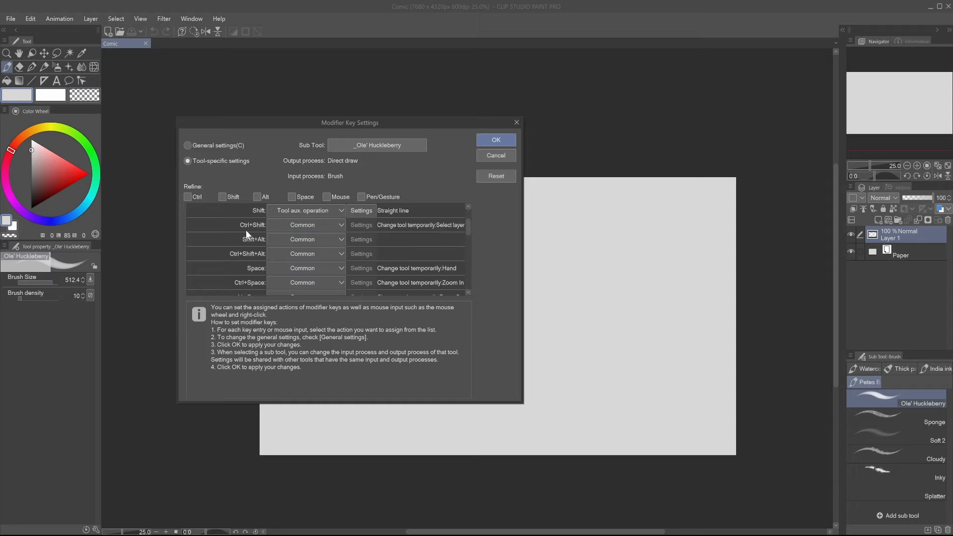
pyautogui.scroll(-4, 247, 229)
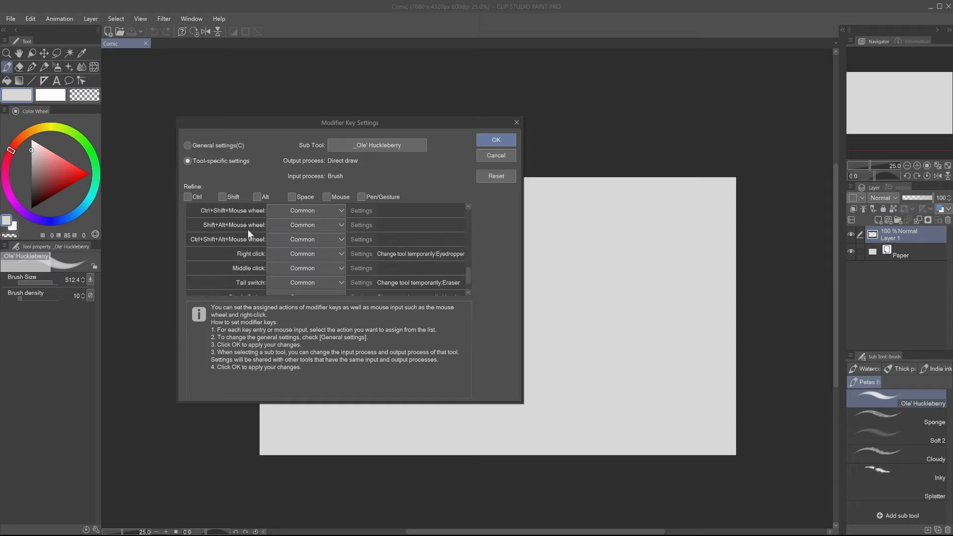
pyautogui.scroll(-1, 248, 229)
pyautogui.scroll(4, 255, 226)
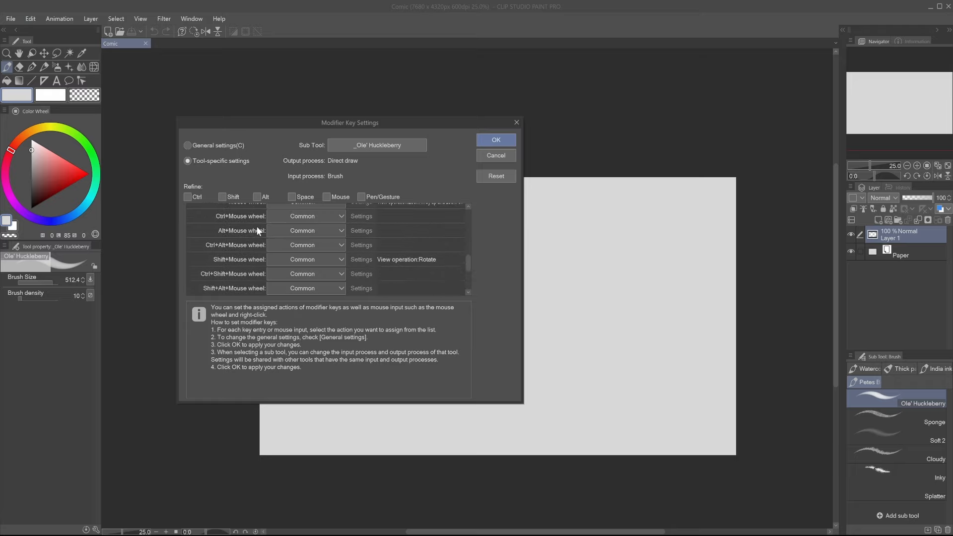
pyautogui.scroll(5, 258, 226)
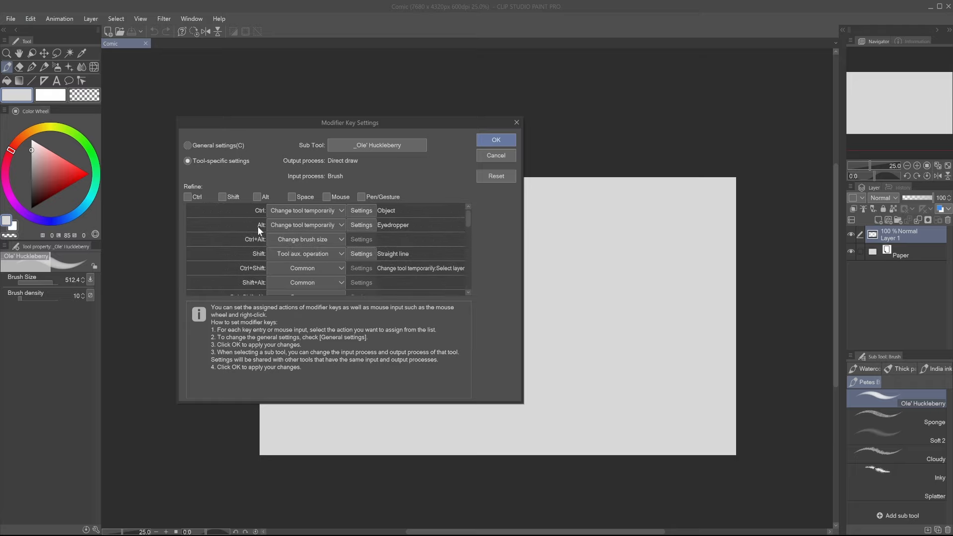
pyautogui.click(504, 160)
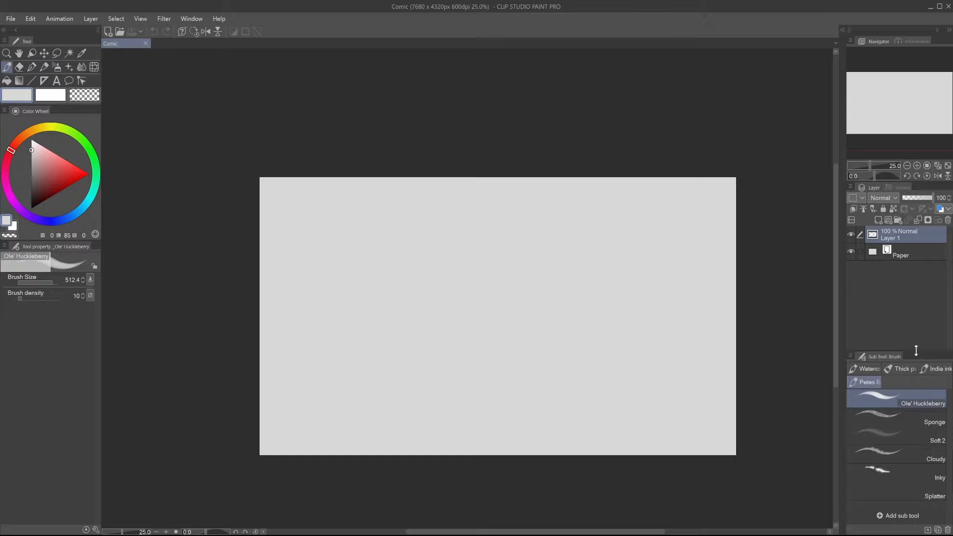
# Shrink the brush sub tool palette, leave Clip Studio Paint for Photoshop and close the Untitled-4 painting.
pyautogui.moveTo(915, 349); pyautogui.dragTo(910, 372)
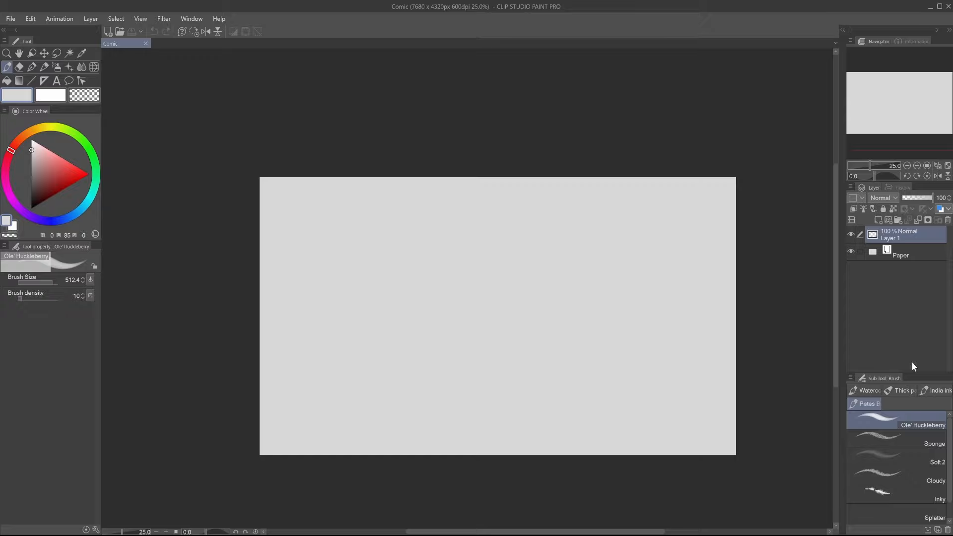
pyautogui.click(947, 6)
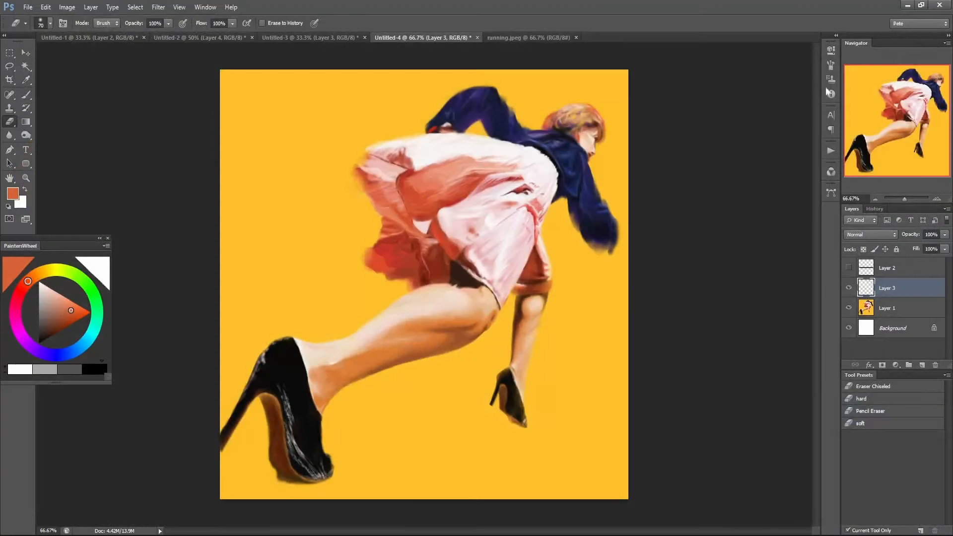
pyautogui.click(477, 37)
pyautogui.click(484, 206)
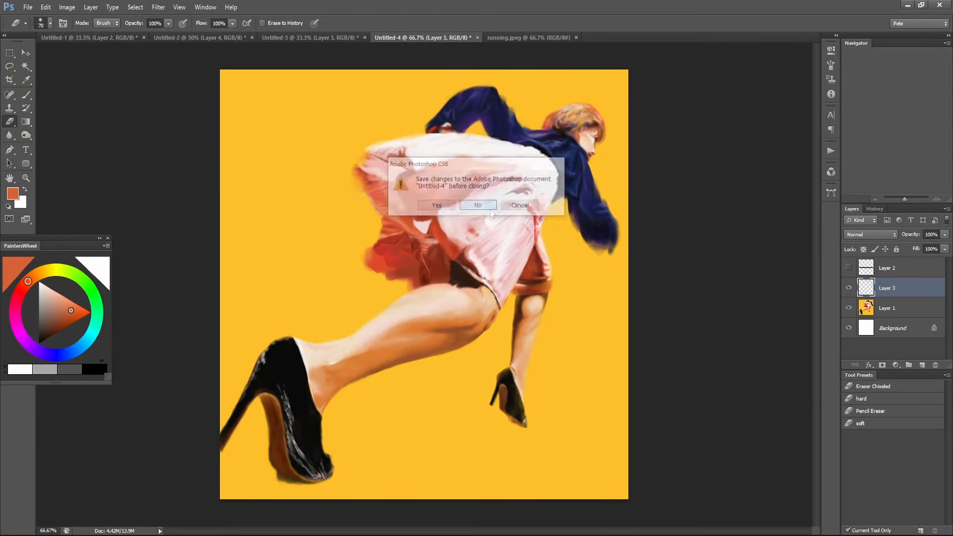
# Bring up the Untitled-2 painting, hide its comment text on Layer 2 and show the full canvas.
pyautogui.click(301, 38)
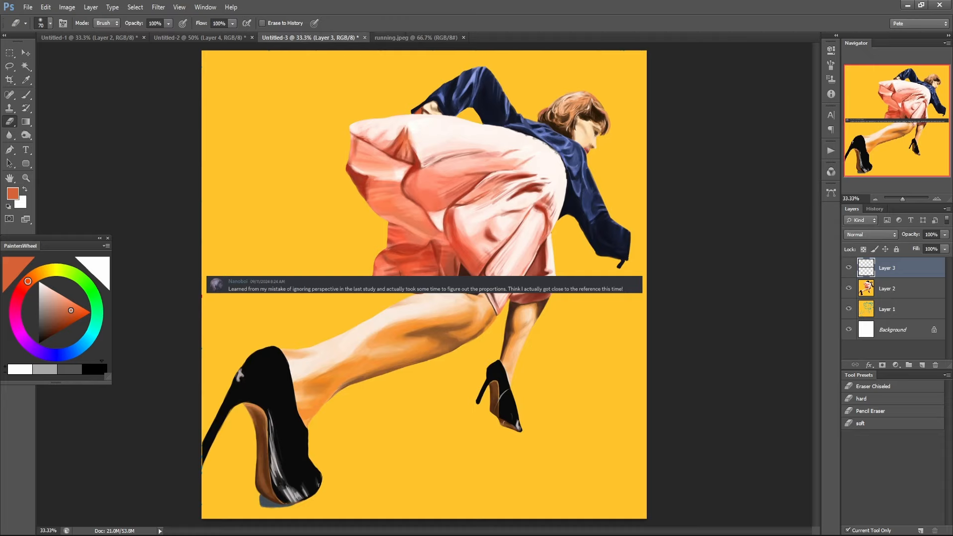
pyautogui.click(206, 38)
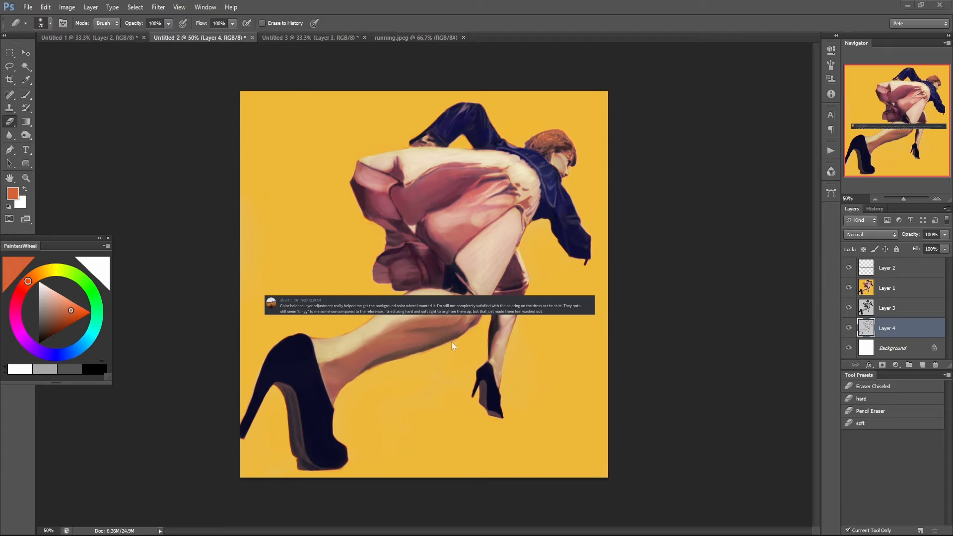
pyautogui.keyDown('ctrl'); pyautogui.click(395, 346); pyautogui.keyUp('ctrl')
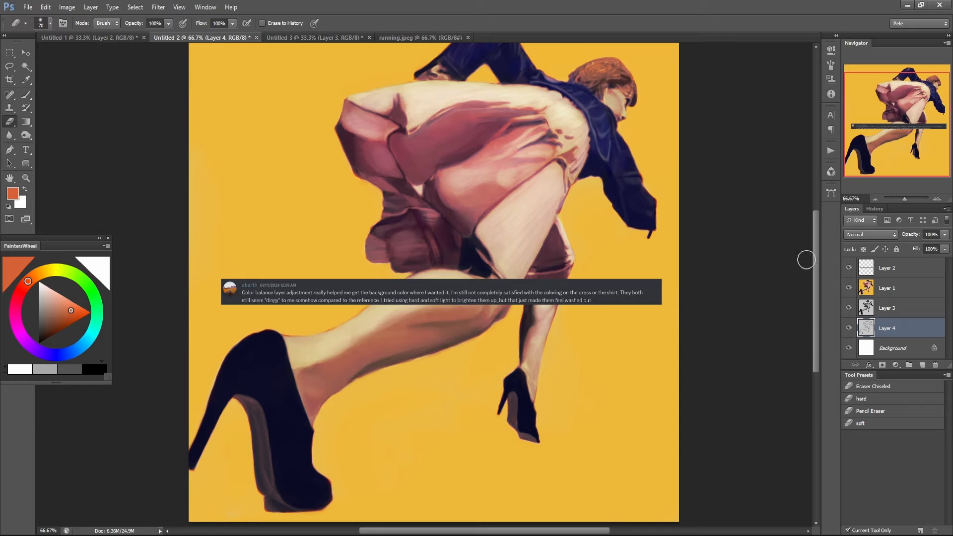
pyautogui.click(848, 268)
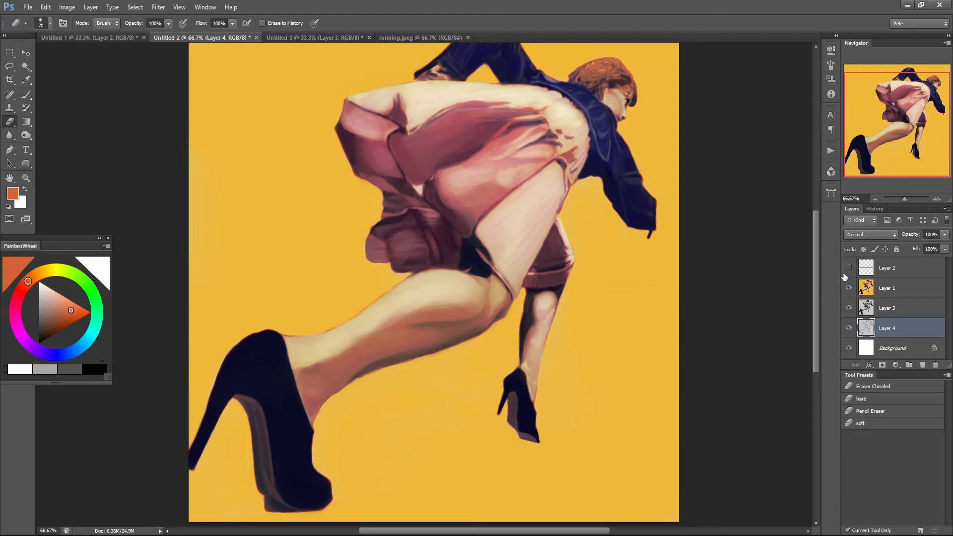
pyautogui.hotkey('ctrl', '-')
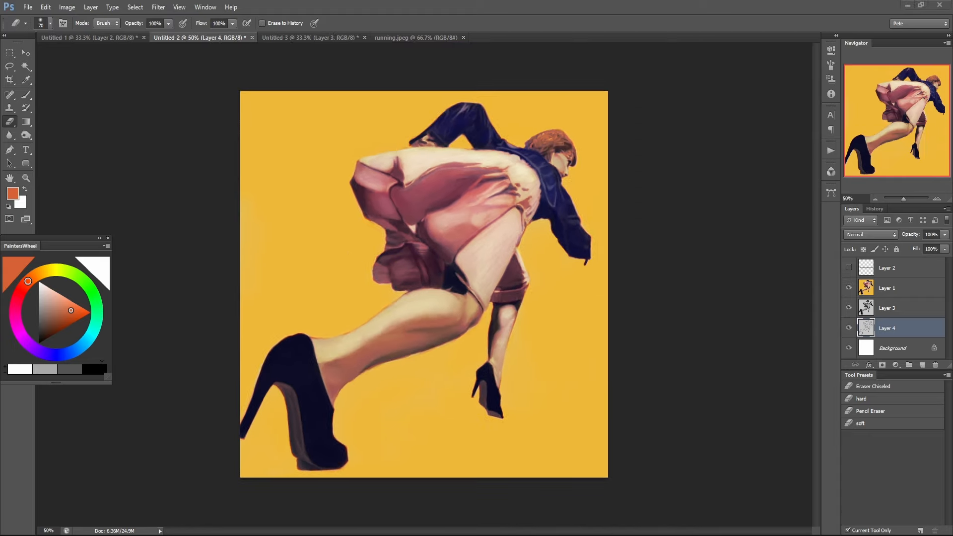
pyautogui.click(688, 31)
# Add a Hue/Saturation adjustment layer above Layer 1 with Saturation set to +26.
pyautogui.click(867, 288)
pyautogui.click(849, 287)
pyautogui.click(850, 287)
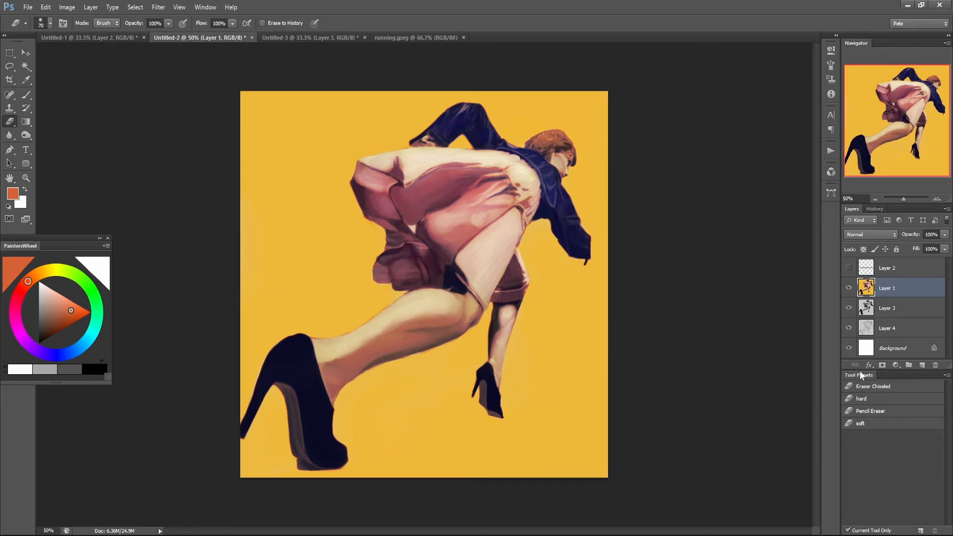
pyautogui.click(896, 368)
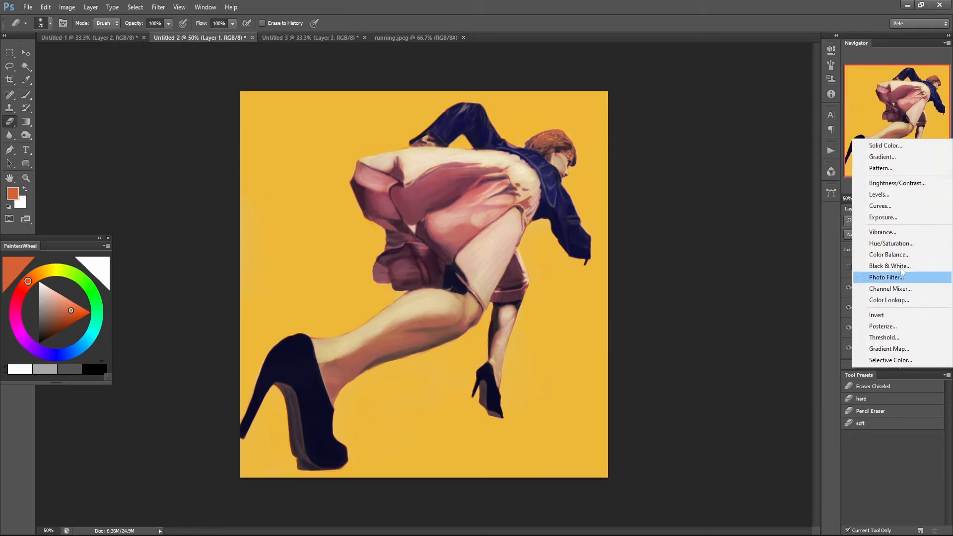
pyautogui.click(915, 246)
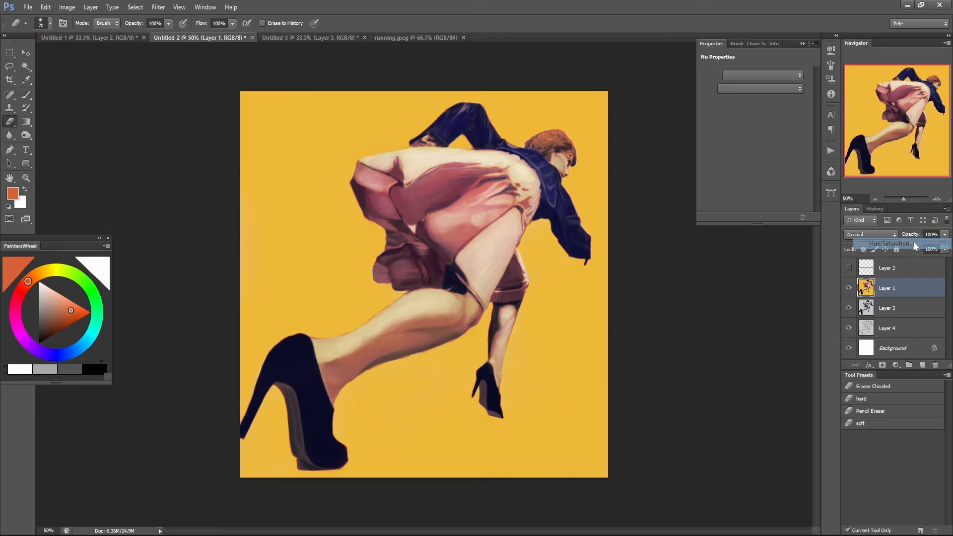
pyautogui.moveTo(755, 139); pyautogui.dragTo(768, 137)
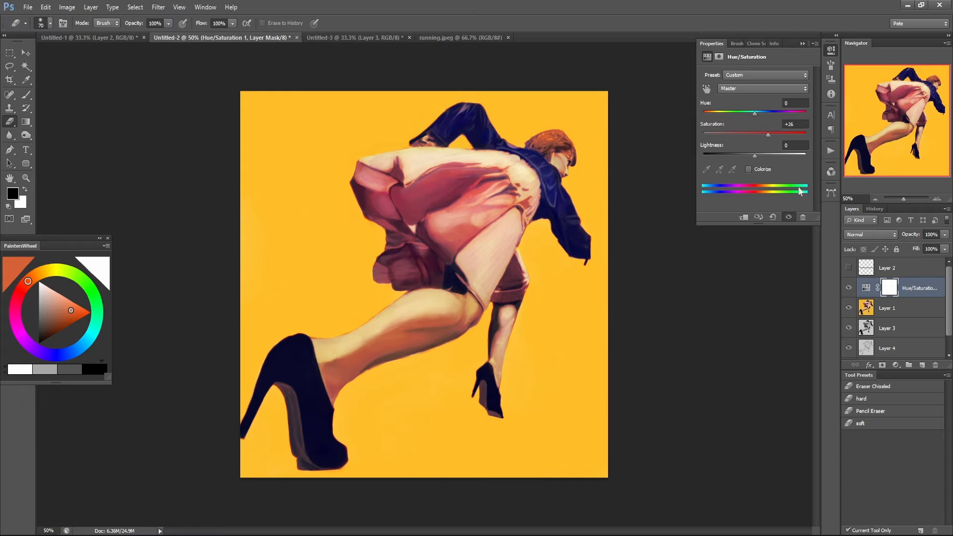
# Compare the painting with and without the Hue/Saturation adjustment, leaving the adjustment layer hidden.
pyautogui.click(848, 288)
pyautogui.click(847, 288)
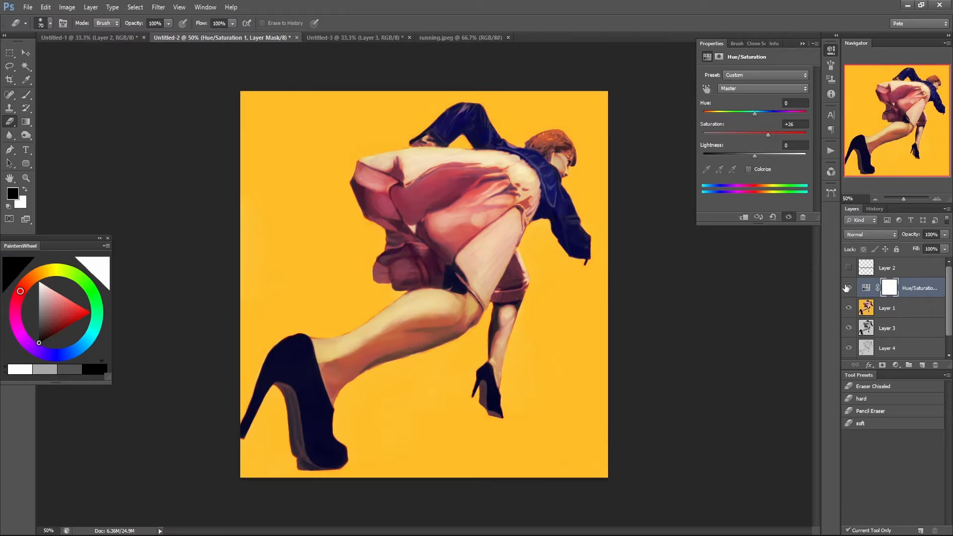
pyautogui.click(846, 288)
pyautogui.click(847, 288)
pyautogui.click(846, 288)
# Select the yellow background with the Magic Wand at tolerance 12 and make Layer 1 active.
pyautogui.click(26, 66)
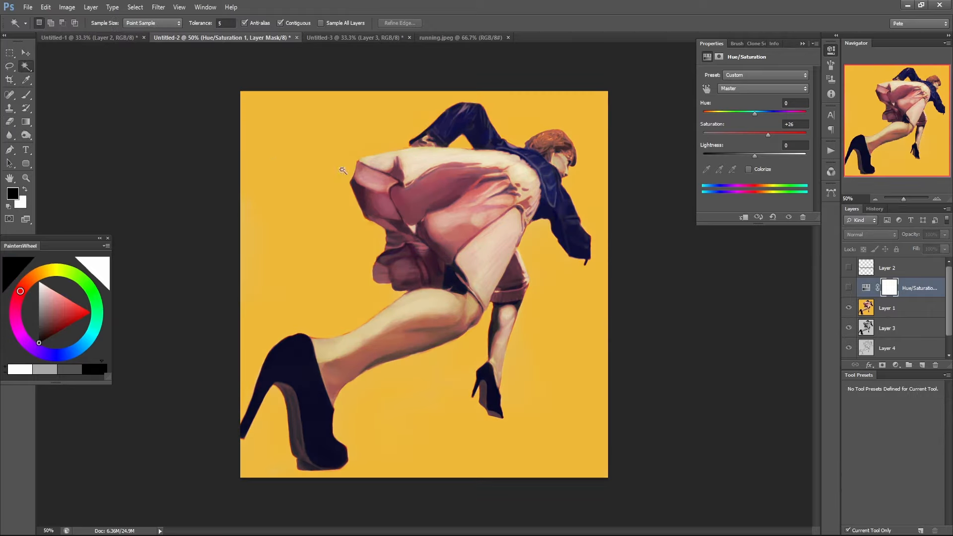
pyautogui.click(327, 135)
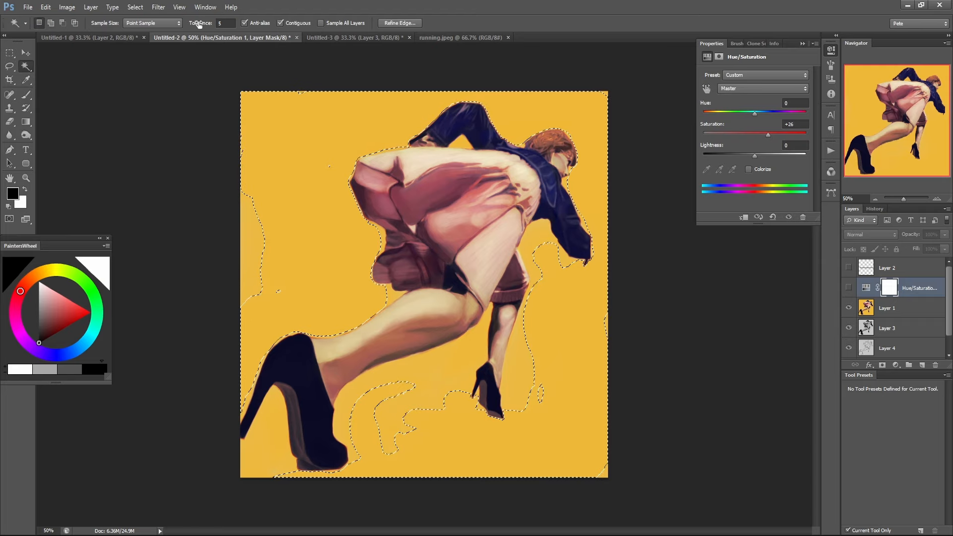
pyautogui.moveTo(199, 24); pyautogui.dragTo(203, 24)
pyautogui.click(323, 209)
pyautogui.click(323, 208)
pyautogui.click(887, 306)
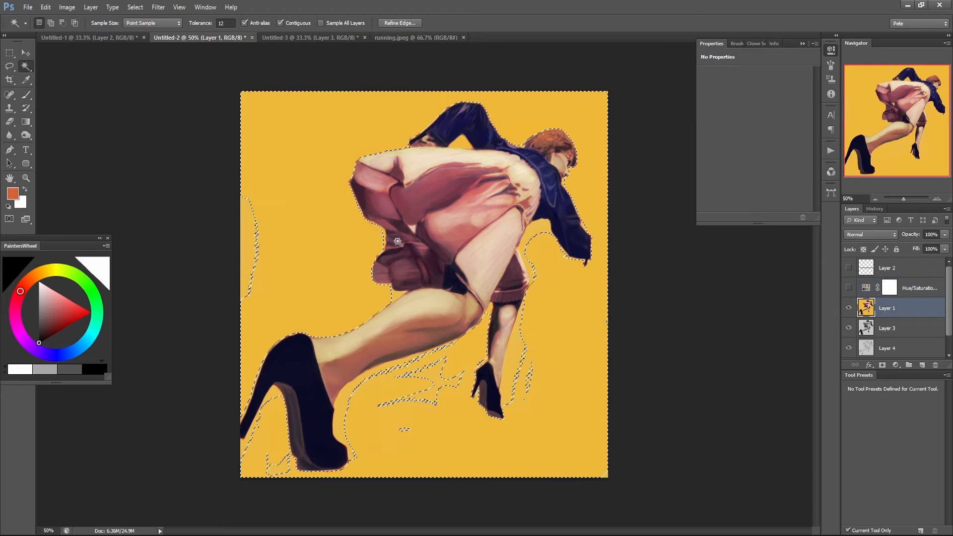
# Clear the selection and reselect the whole yellow background on Layer 1 with the Magic Wand tolerance raised to 32.
pyautogui.click(245, 219)
pyautogui.keyDown('shift'); pyautogui.click(245, 235); pyautogui.keyUp('shift')
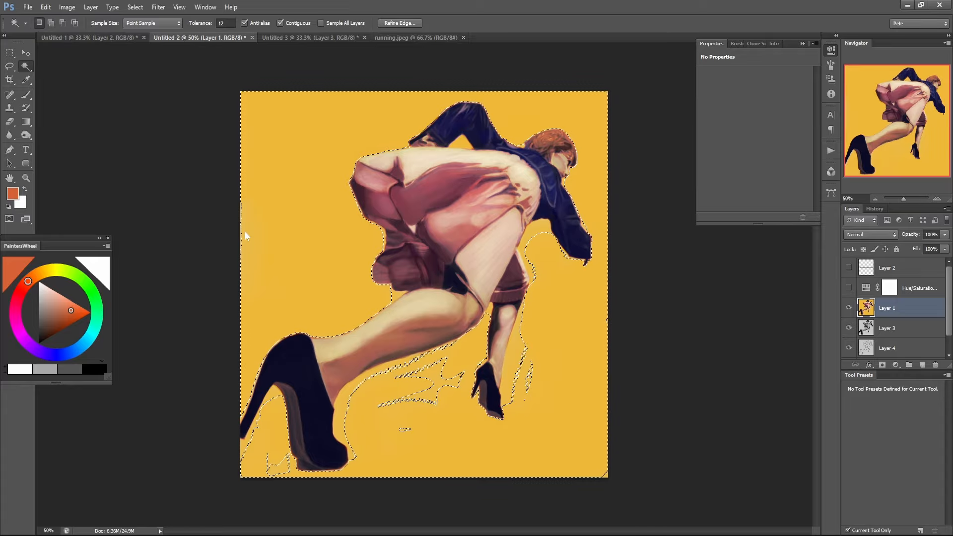
pyautogui.hotkey('ctrl', 'd')
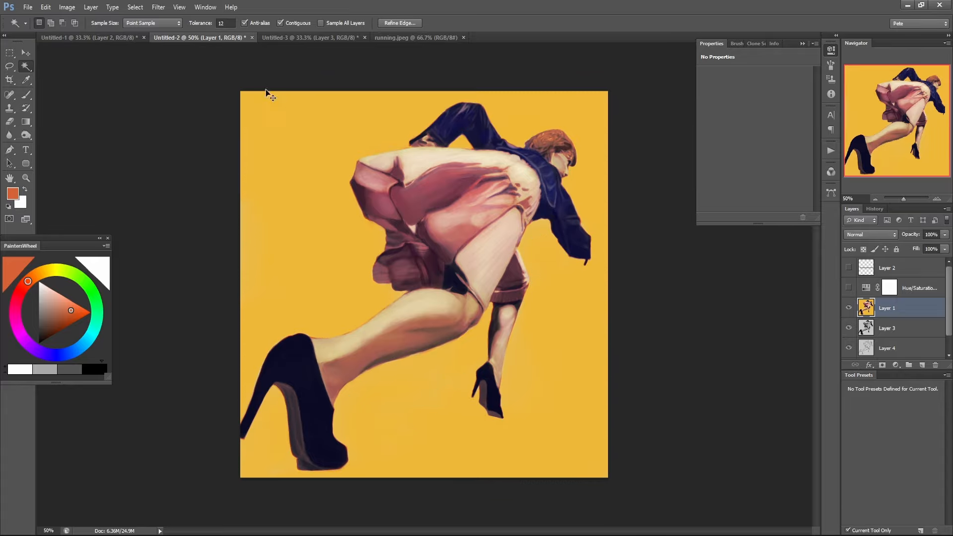
pyautogui.moveTo(203, 24); pyautogui.dragTo(209, 24)
pyautogui.click(290, 114)
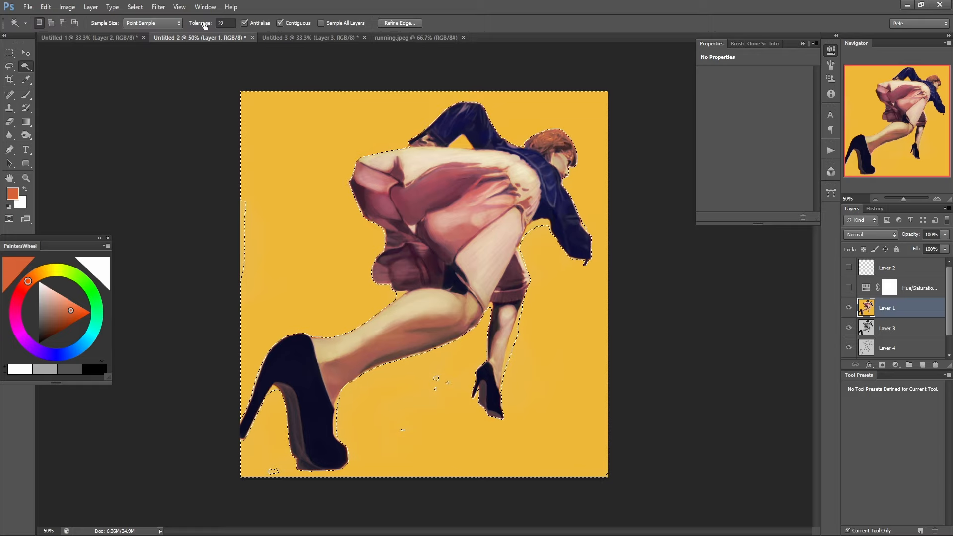
pyautogui.moveTo(203, 24); pyautogui.dragTo(209, 24)
pyautogui.click(300, 159)
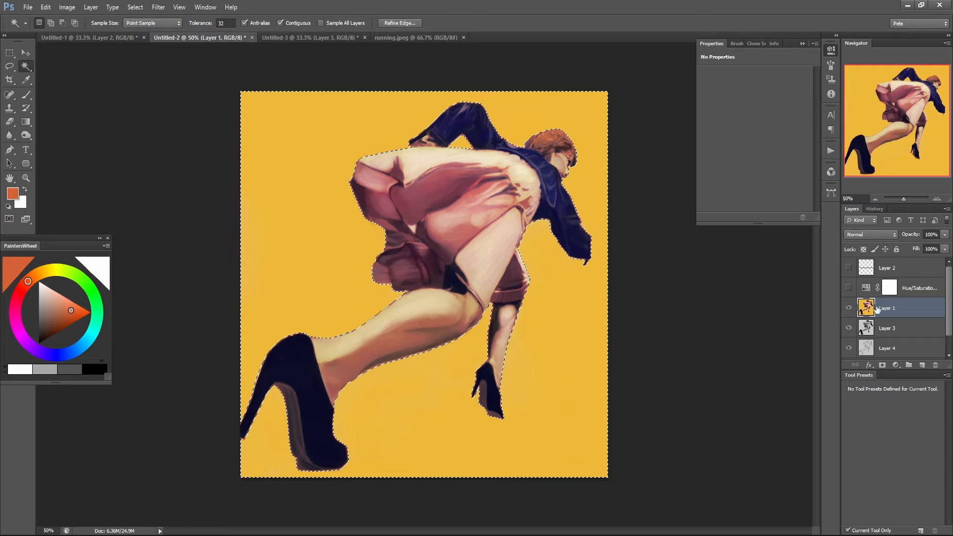
# Unhide the Hue/Saturation layer, fill the selected background area of its mask with black and deselect.
pyautogui.click(888, 289)
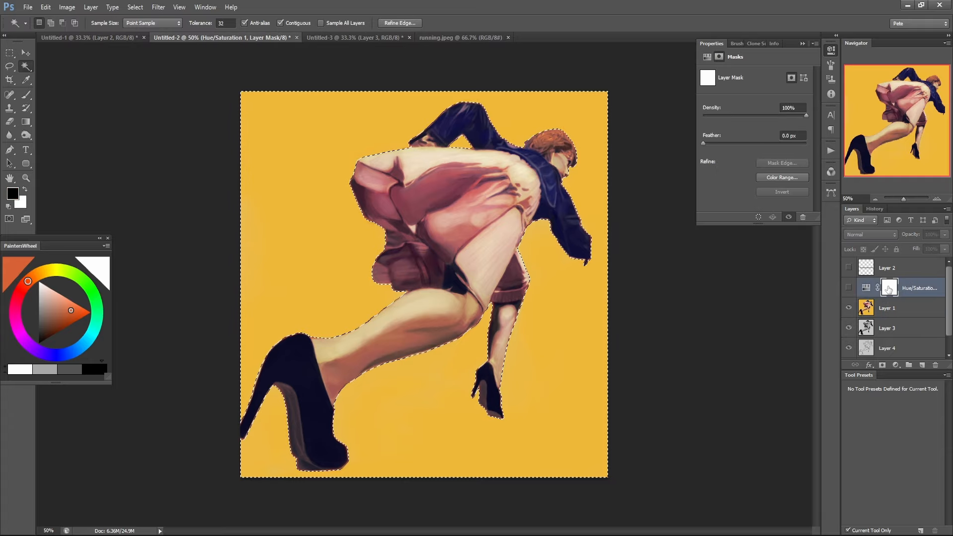
pyautogui.hotkey('alt', 'BackSpace')
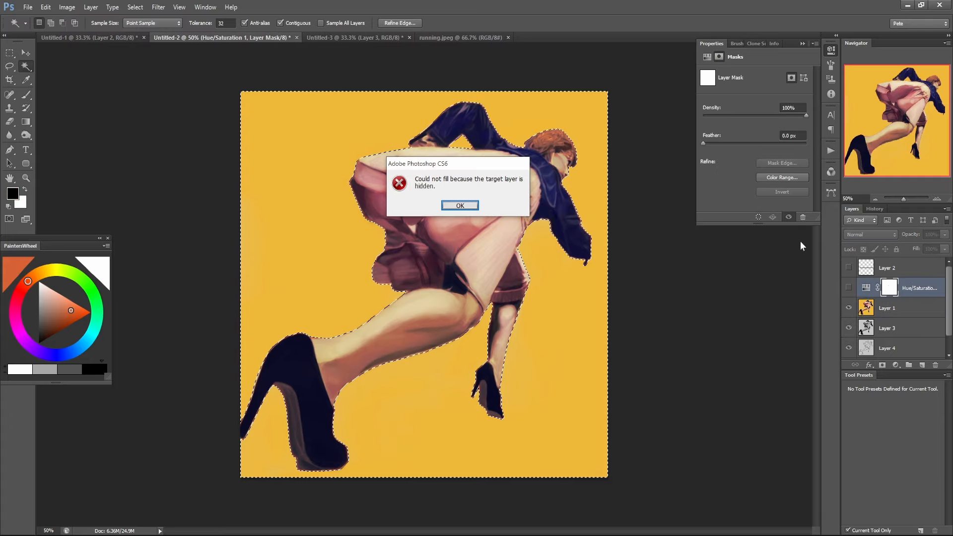
pyautogui.click(452, 206)
pyautogui.click(848, 288)
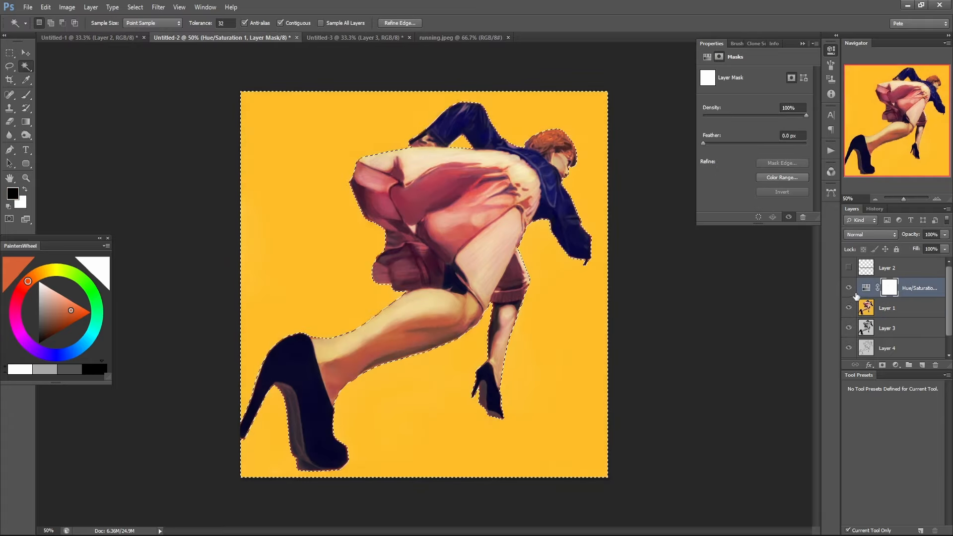
pyautogui.hotkey('alt', 'BackSpace')
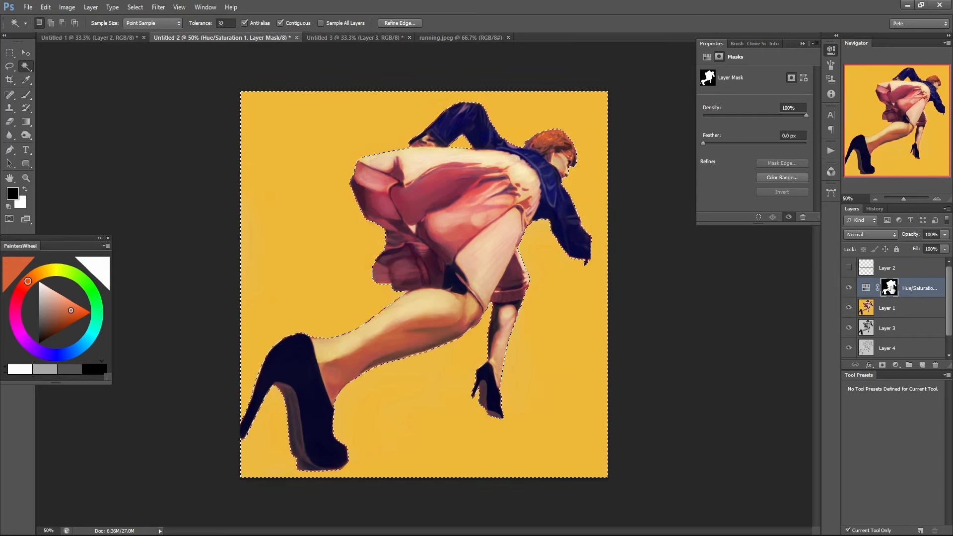
pyautogui.hotkey('ctrl', 'd')
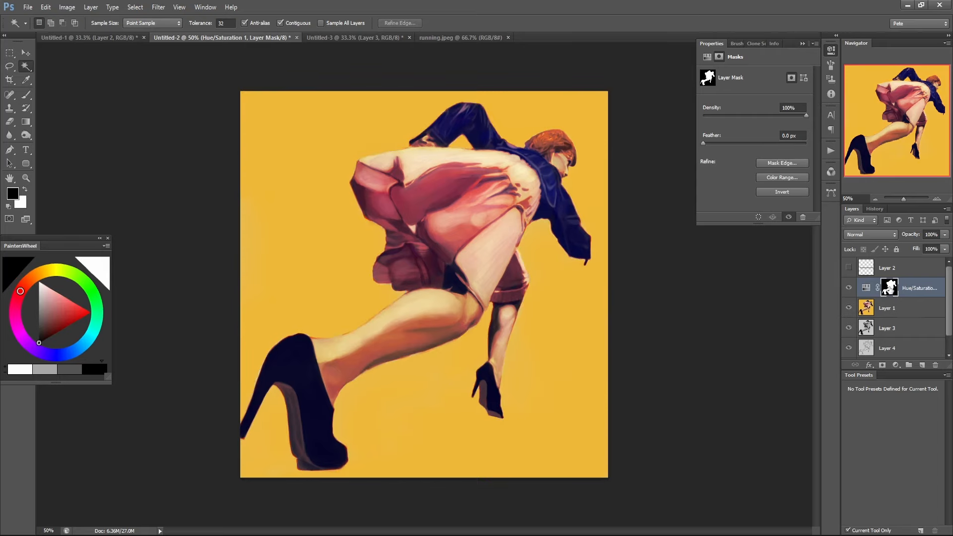
# Load the Hue/Saturation mask as a selection, clear it, and reopen the adjustment's settings with the calf in close view.
pyautogui.keyDown('ctrl'); pyautogui.click(887, 293); pyautogui.keyUp('ctrl')
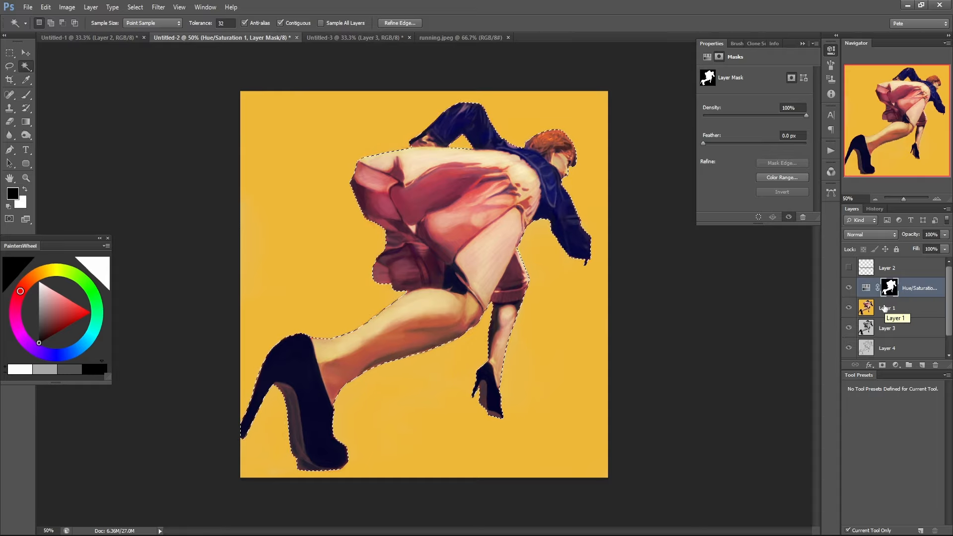
pyautogui.hotkey('ctrl', 'd')
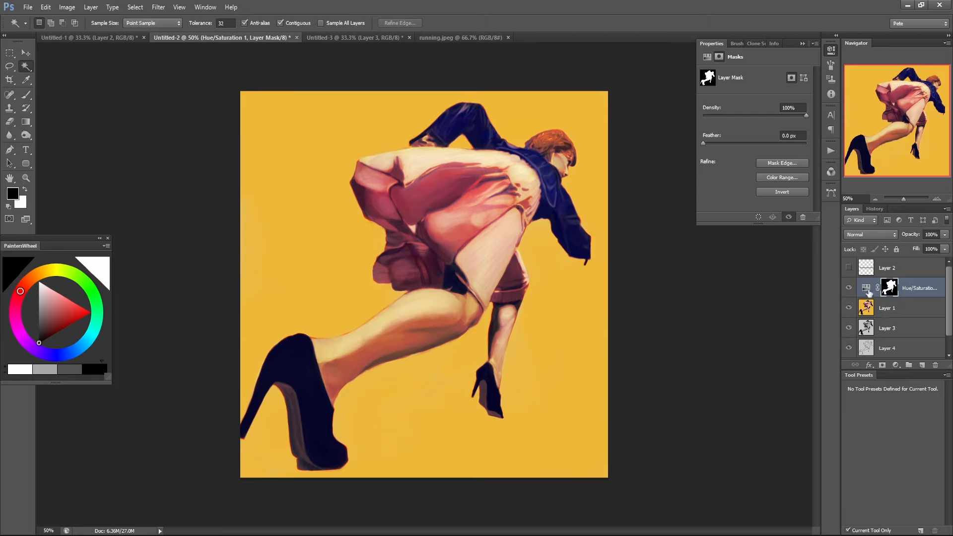
pyautogui.click(868, 290)
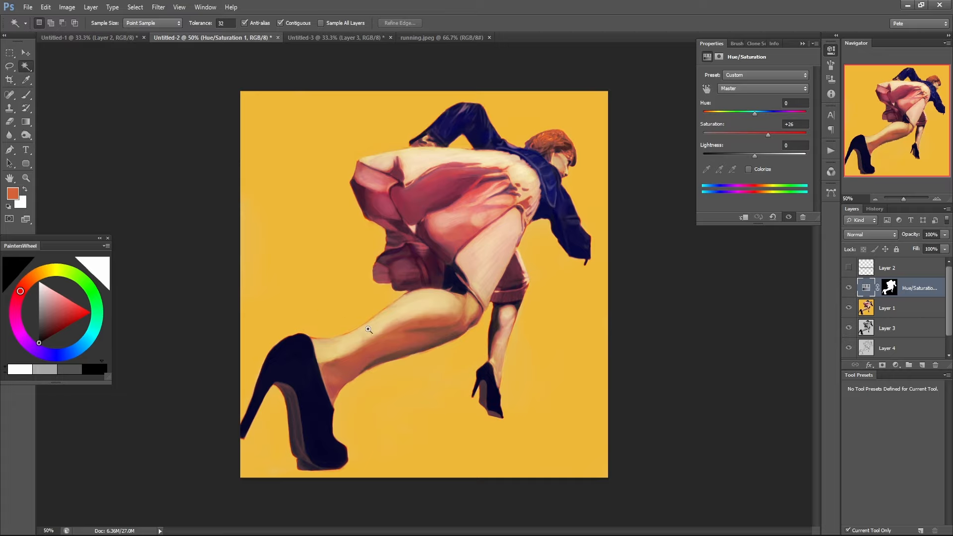
pyautogui.click(369, 330)
pyautogui.click(370, 329)
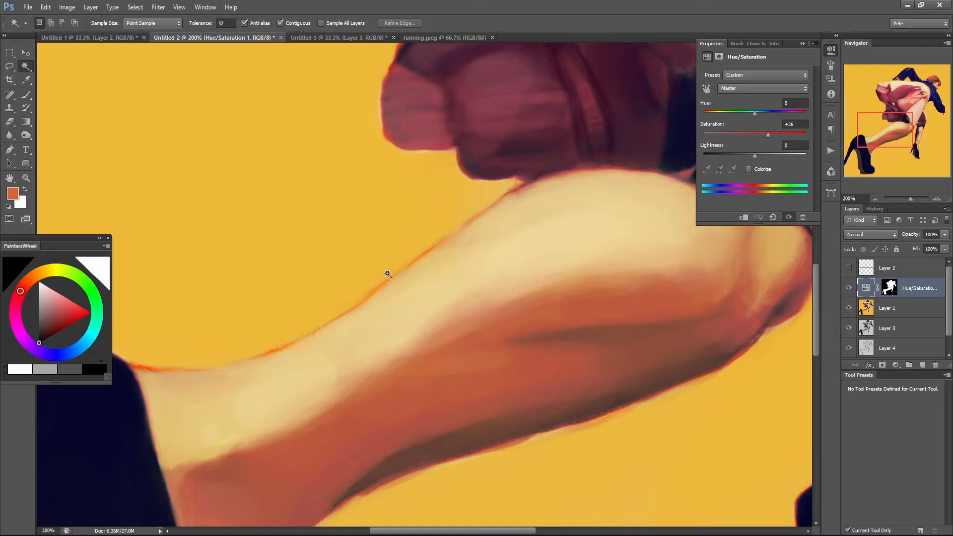
# Compare the whole figure with the Hue/Saturation adjustment hidden and shown, and inspect the fringe along the calf's edges up close.
pyautogui.hotkey('ctrl', '-')
pyautogui.hotkey('ctrl', '-')
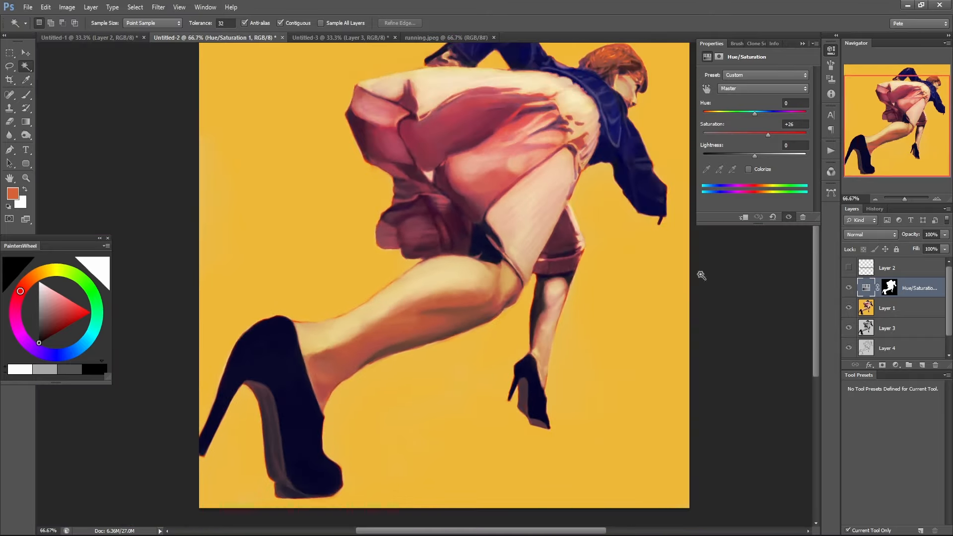
pyautogui.click(848, 288)
pyautogui.click(849, 288)
pyautogui.moveTo(487, 325); pyautogui.dragTo(459, 371)
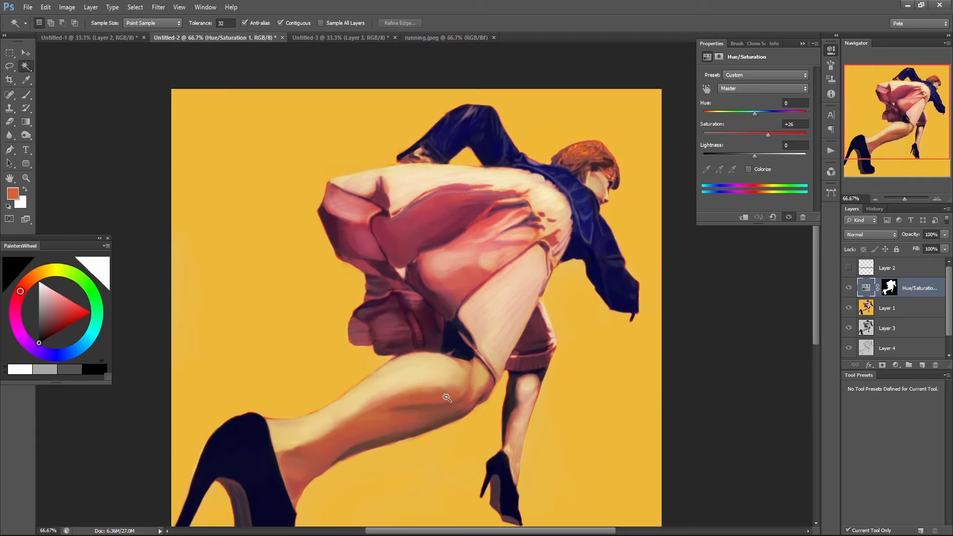
pyautogui.scroll(3, 351, 397)
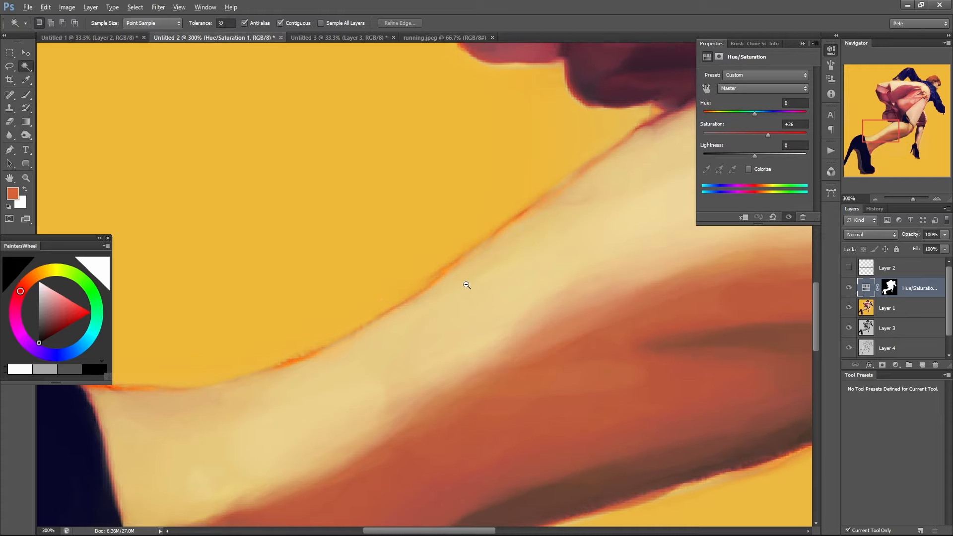
pyautogui.scroll(-3, 464, 281)
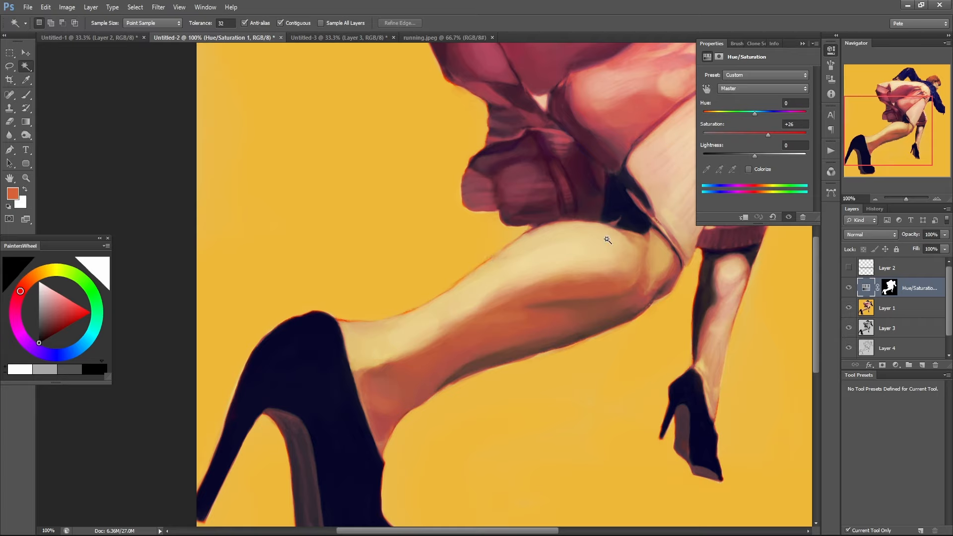
pyautogui.moveTo(512, 286); pyautogui.dragTo(323, 451)
pyautogui.moveTo(323, 374); pyautogui.dragTo(301, 437)
pyautogui.moveTo(397, 363); pyautogui.dragTo(495, 214)
pyautogui.keyDown('alt'); pyautogui.click(477, 258); pyautogui.keyUp('alt')
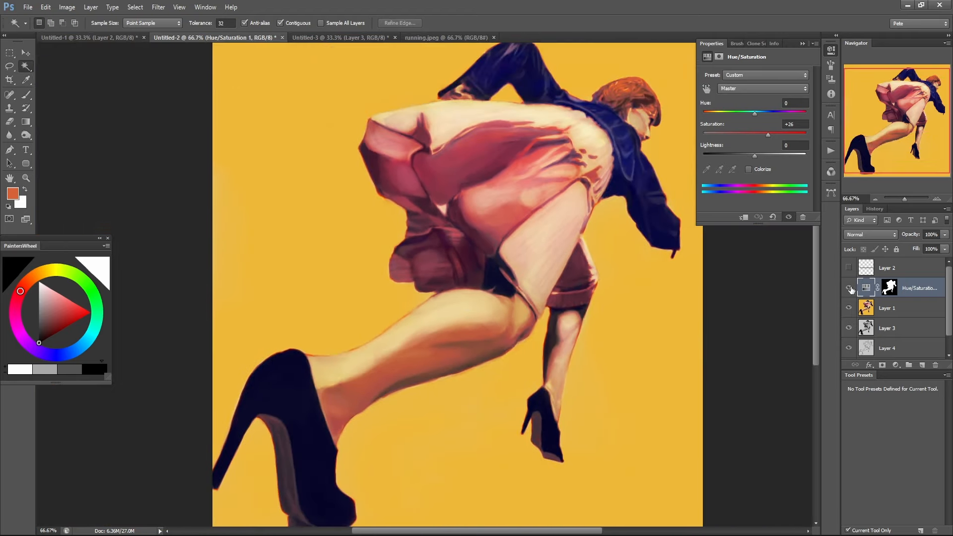
pyautogui.click(848, 288)
pyautogui.click(848, 288)
# Add a new layer above the Hue/Saturation adjustment and ready the Brush at size 40 near the calf's upper edge.
pyautogui.click(921, 365)
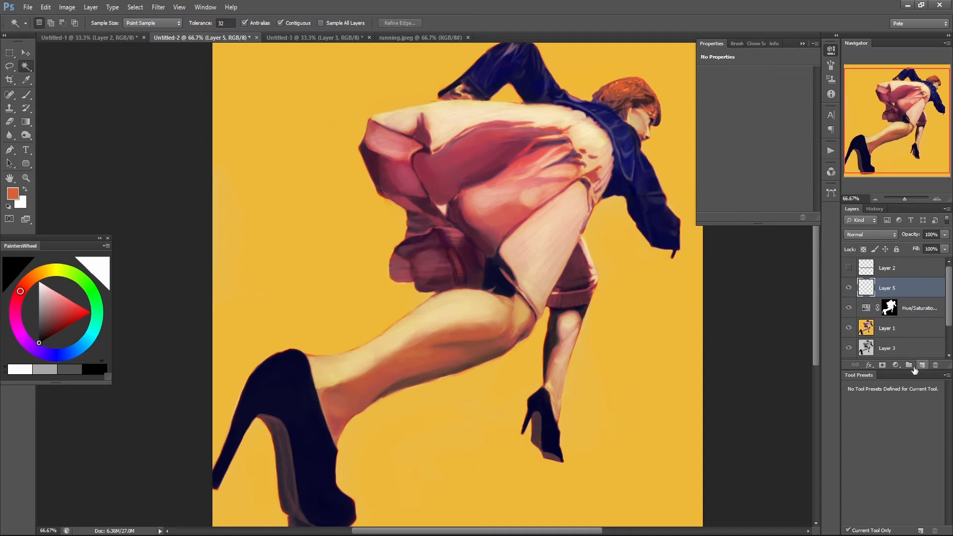
pyautogui.press('b')
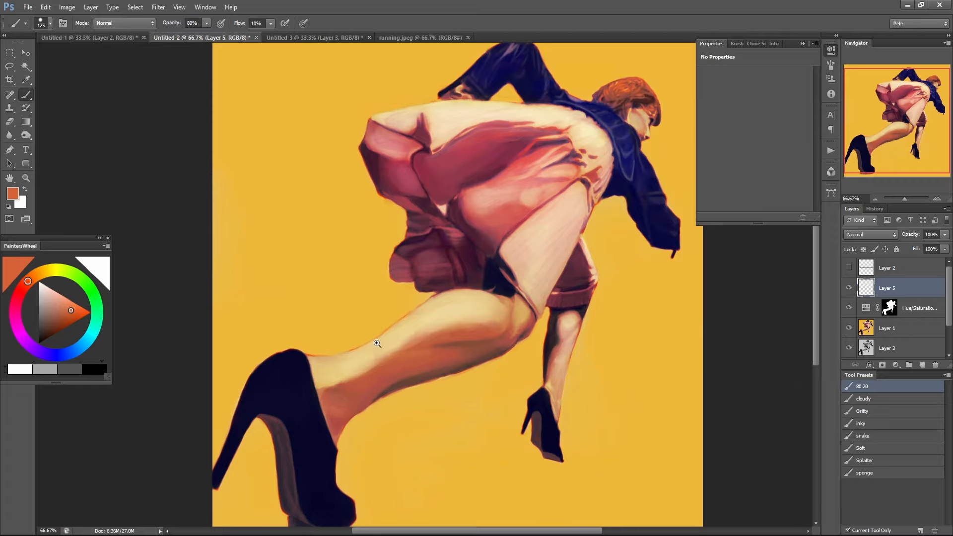
pyautogui.click(377, 343)
pyautogui.click(382, 342)
pyautogui.press('[')
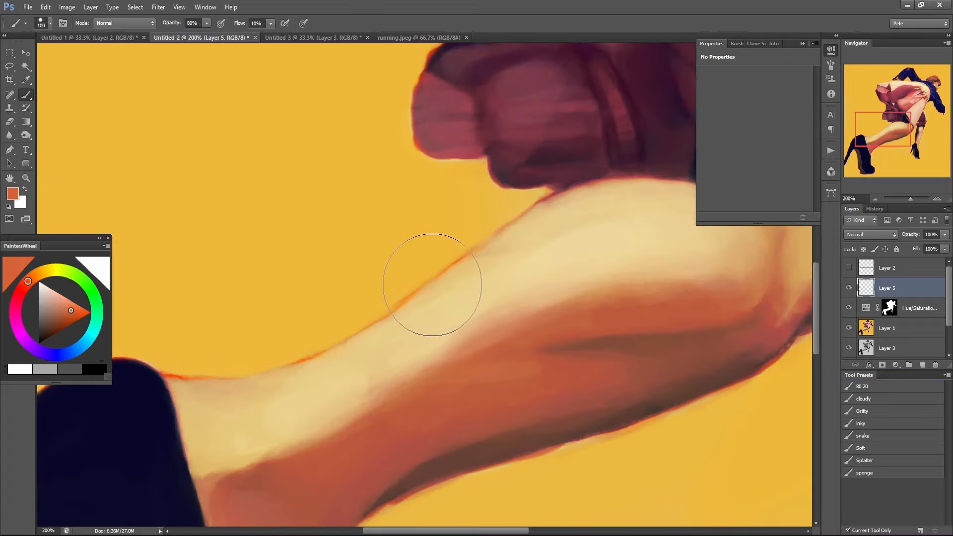
pyautogui.press('[')
pyautogui.press('[')
pyautogui.press('[')
pyautogui.press('[')
pyautogui.press('[')
pyautogui.press('[')
# Paint over the orange fringe along the calf's upper edge at 100% opacity, using sampled background yellow and pale skin colour.
pyautogui.press('alt')
pyautogui.keyDown('alt'); pyautogui.click(390, 291); pyautogui.keyUp('alt')
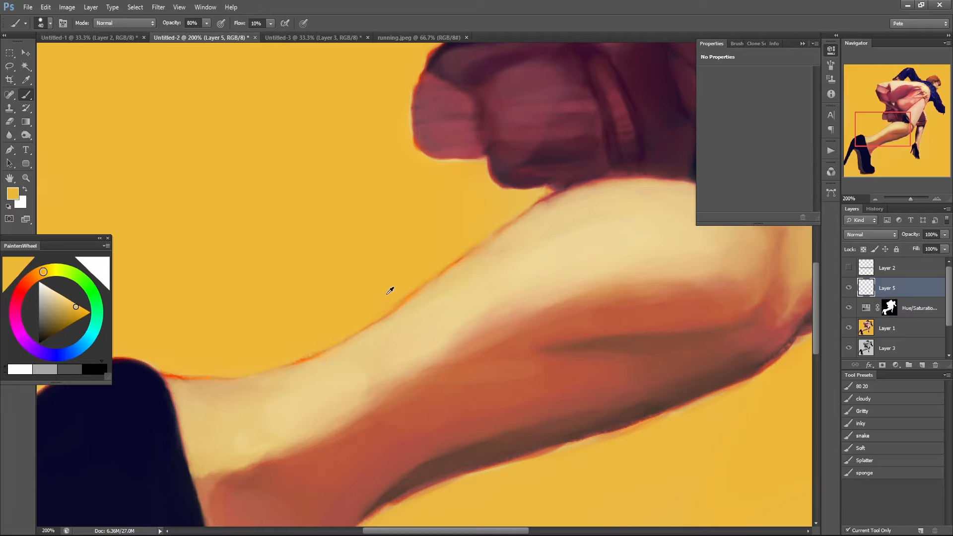
pyautogui.press('0')
pyautogui.moveTo(448, 257)
pyautogui.mouseDown()
pyautogui.moveTo(397, 297)
pyautogui.moveTo(481, 225)
pyautogui.moveTo(428, 273)
pyautogui.moveTo(543, 192)
pyautogui.moveTo(376, 316)
pyautogui.moveTo(295, 350)
pyautogui.moveTo(311, 344)
pyautogui.moveTo(303, 350)
pyautogui.moveTo(254, 358)
pyautogui.moveTo(269, 362)
pyautogui.moveTo(540, 187)
pyautogui.moveTo(478, 242)
pyautogui.moveTo(562, 187)
pyautogui.moveTo(449, 264)
pyautogui.moveTo(474, 266)
pyautogui.moveTo(450, 303)
pyautogui.moveTo(437, 295)
pyautogui.moveTo(415, 307)
pyautogui.moveTo(506, 244)
pyautogui.mouseUp()
pyautogui.keyDown('alt'); pyautogui.click(457, 276); pyautogui.keyUp('alt')
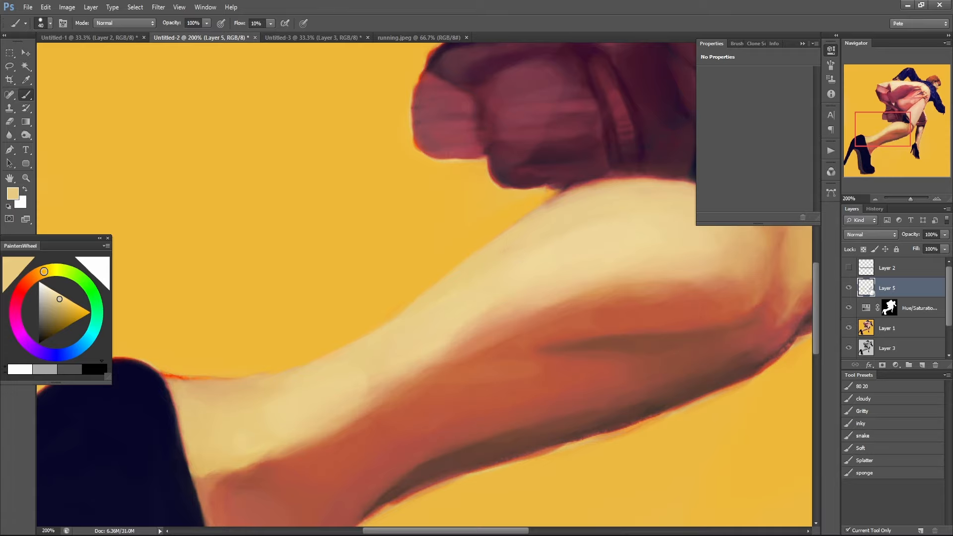
pyautogui.keyDown('alt'); pyautogui.click(849, 288); pyautogui.keyUp('alt')
pyautogui.keyDown('alt'); pyautogui.click(849, 287); pyautogui.keyUp('alt')
pyautogui.keyDown('alt'); pyautogui.click(434, 290); pyautogui.keyUp('alt')
pyautogui.moveTo(515, 239)
pyautogui.mouseDown()
pyautogui.moveTo(594, 186)
pyautogui.moveTo(606, 192)
pyautogui.mouseUp()
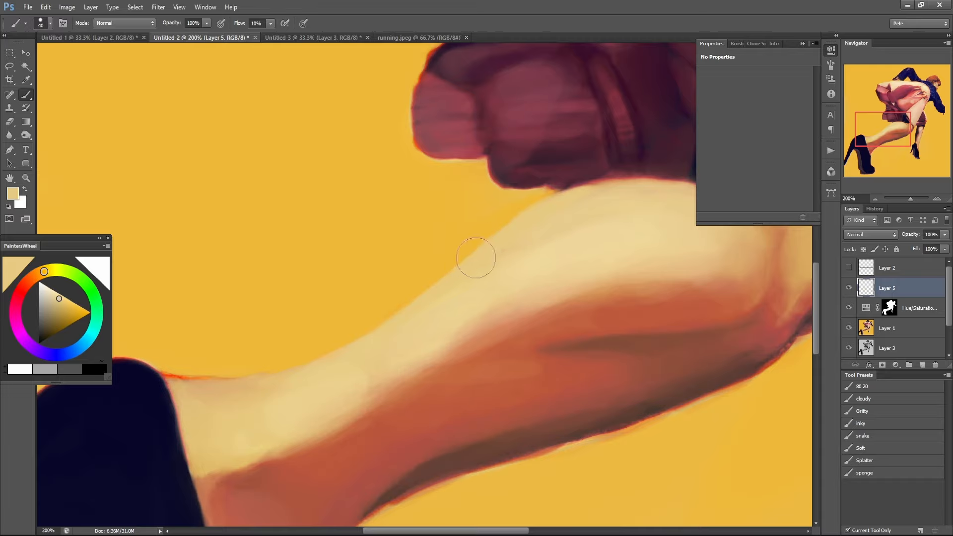
# Compare the calf's edge at reduced zoom with Layer 5 hidden and shown.
pyautogui.hotkey('ctrl', '-')
pyautogui.hotkey('ctrl', '-')
pyautogui.hotkey('ctrl', '-')
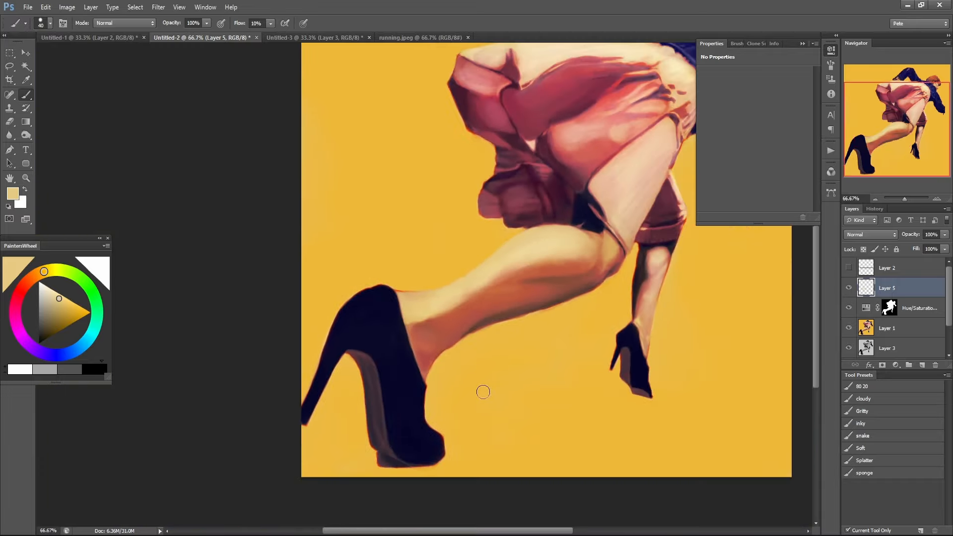
pyautogui.click(849, 288)
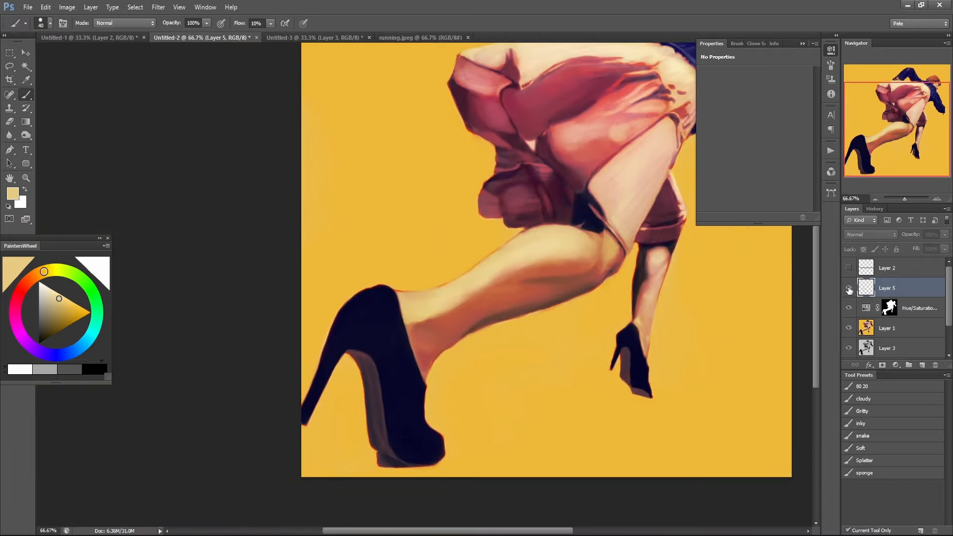
pyautogui.click(849, 288)
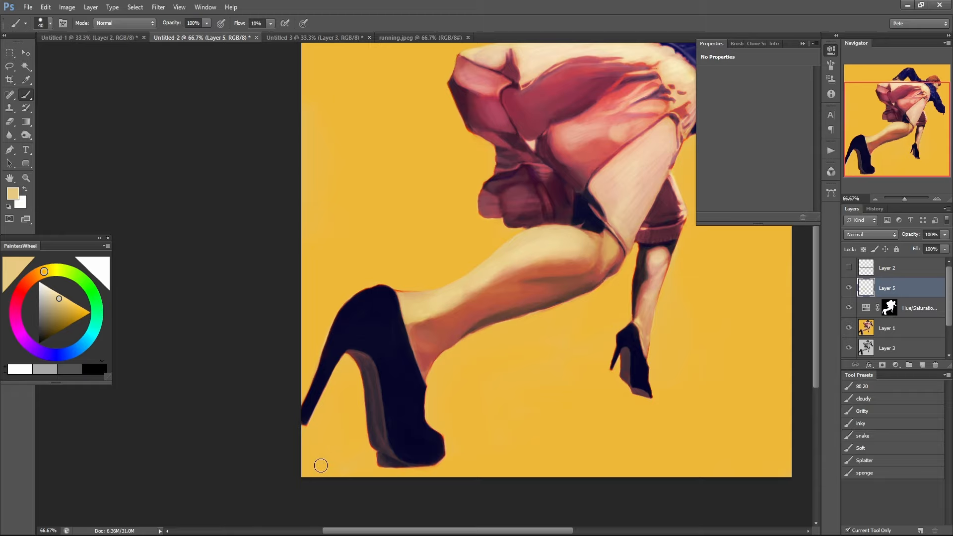
pyautogui.moveTo(531, 256); pyautogui.dragTo(453, 339)
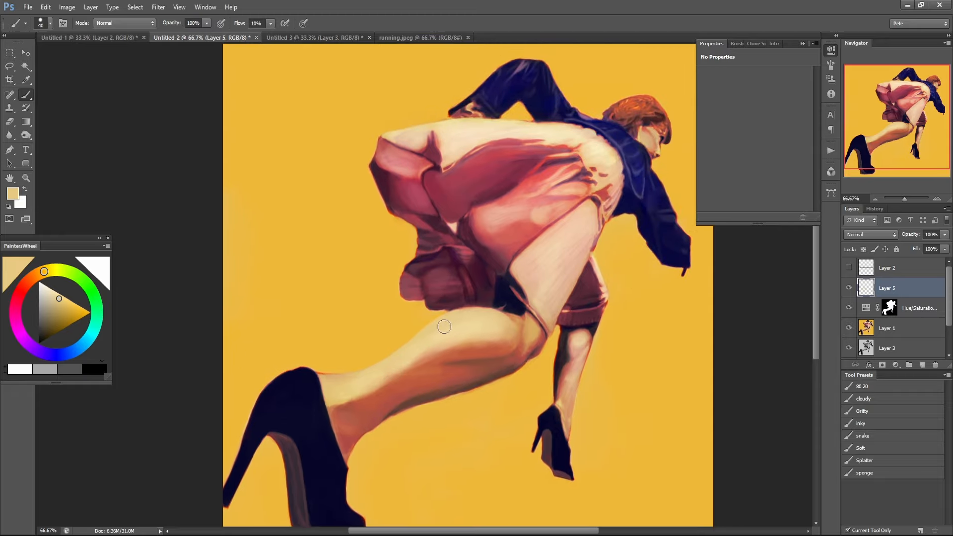
# Clean the fringe around the far lower leg and the near knee on Layer 5 with sampled background yellow.
pyautogui.click(554, 361)
pyautogui.click(555, 362)
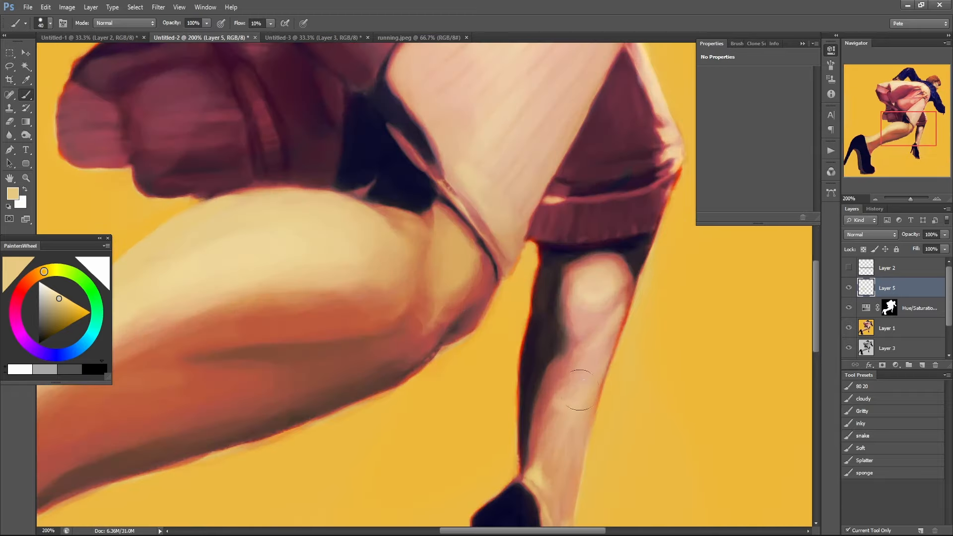
pyautogui.keyDown('alt'); pyautogui.click(516, 378); pyautogui.keyUp('alt')
pyautogui.moveTo(516, 378)
pyautogui.mouseDown()
pyautogui.moveTo(526, 298)
pyautogui.moveTo(505, 461)
pyautogui.moveTo(515, 323)
pyautogui.moveTo(509, 446)
pyautogui.moveTo(517, 316)
pyautogui.moveTo(509, 462)
pyautogui.moveTo(510, 361)
pyautogui.moveTo(462, 363)
pyautogui.moveTo(468, 348)
pyautogui.moveTo(448, 352)
pyautogui.moveTo(505, 299)
pyautogui.moveTo(464, 345)
pyautogui.mouseUp()
pyautogui.keyDown('alt'); pyautogui.click(462, 364); pyautogui.keyUp('alt')
pyautogui.keyDown('alt'); pyautogui.click(426, 399); pyautogui.keyUp('alt')
pyautogui.keyDown('alt'); pyautogui.click(426, 399); pyautogui.keyUp('alt')
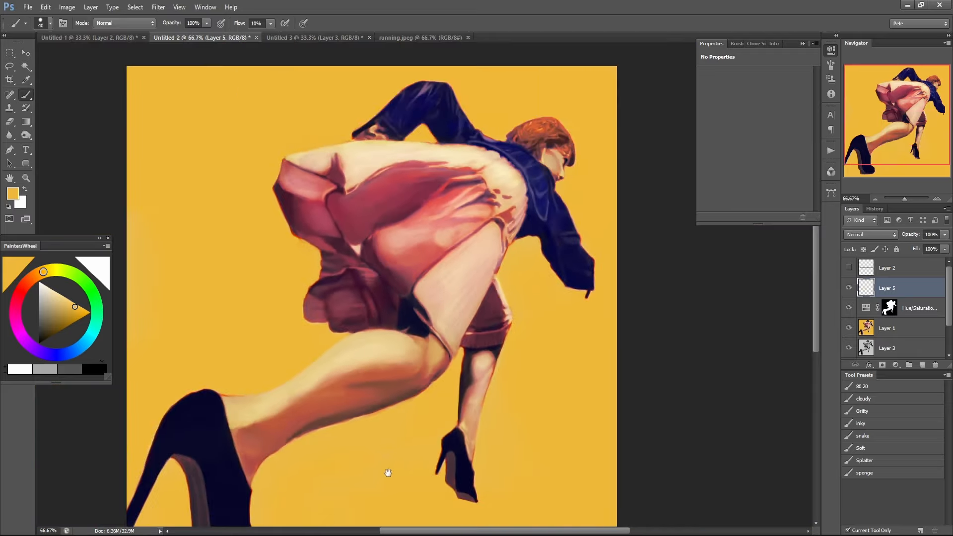
# Review both legs and shoes, comparing the figure with the Layer 5 edge cleanup hidden and shown.
pyautogui.moveTo(374, 467); pyautogui.dragTo(534, 304)
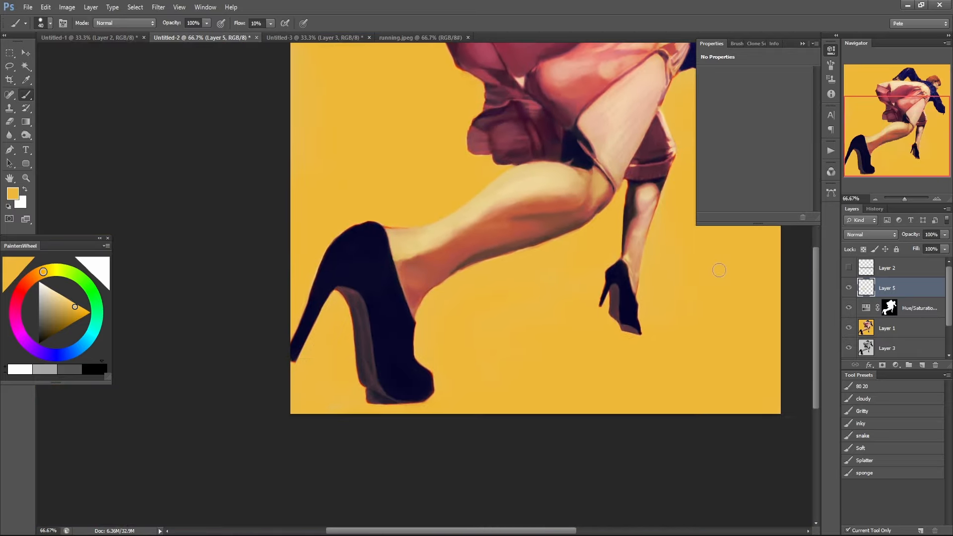
pyautogui.moveTo(668, 240); pyautogui.dragTo(587, 351)
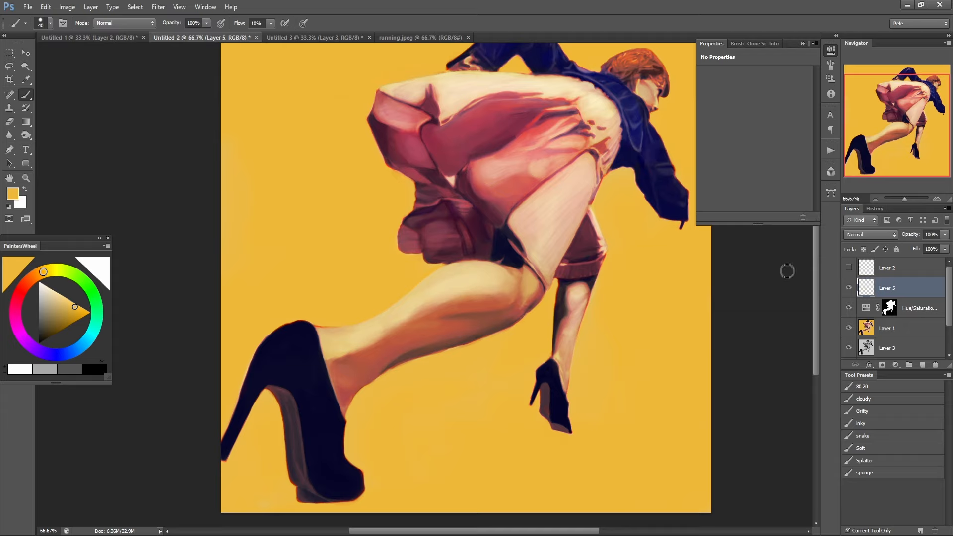
pyautogui.click(848, 289)
pyautogui.click(848, 289)
pyautogui.moveTo(537, 307); pyautogui.dragTo(482, 326)
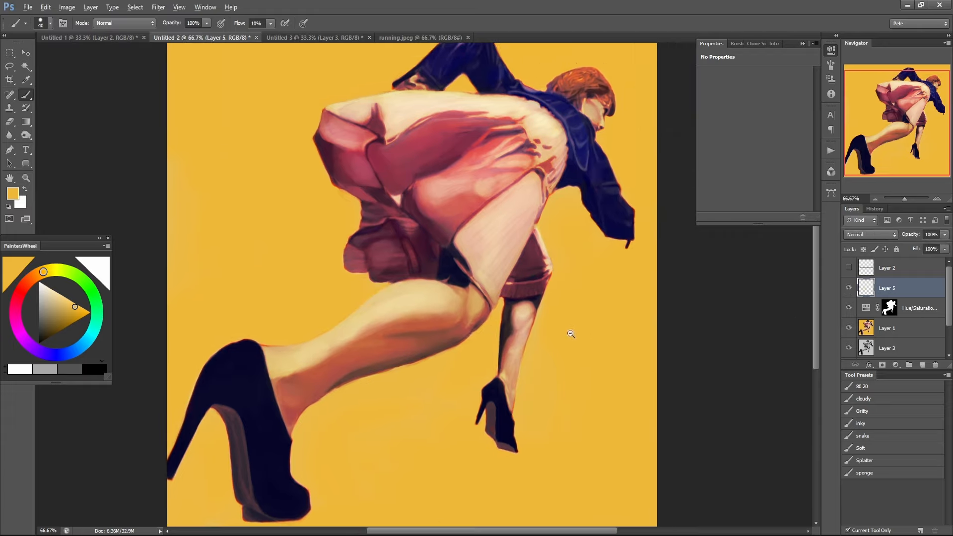
# Hide Layer 5 and compare the full painting with the Hue/Saturation adjustment off and on.
pyautogui.keyDown('alt'); pyautogui.click(570, 330); pyautogui.keyUp('alt')
pyautogui.click(848, 287)
pyautogui.click(848, 308)
pyautogui.click(848, 309)
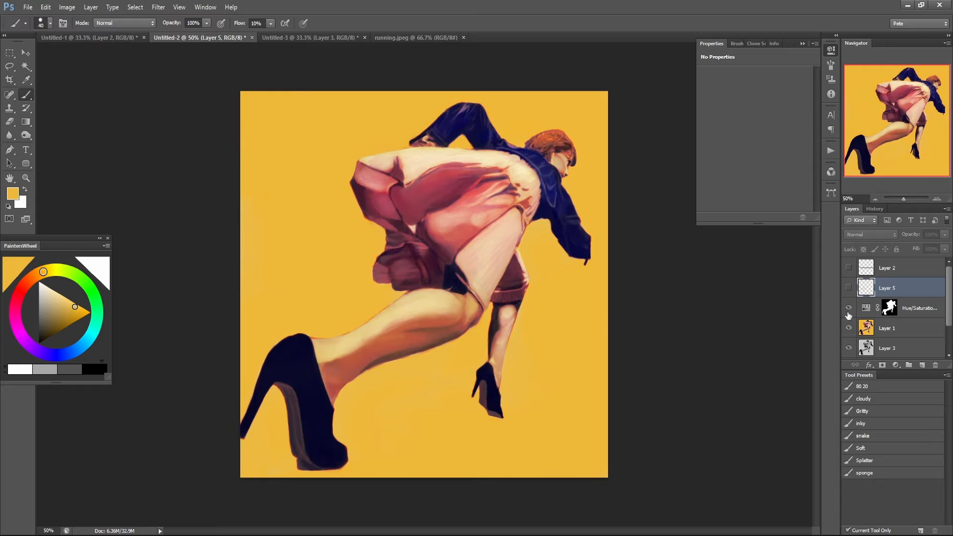
pyautogui.click(847, 311)
pyautogui.click(847, 311)
# Select the background from the inverted Hue/Saturation mask, fill it with black on a new layer, and deselect.
pyautogui.keyDown('ctrl'); pyautogui.click(891, 308); pyautogui.keyUp('ctrl')
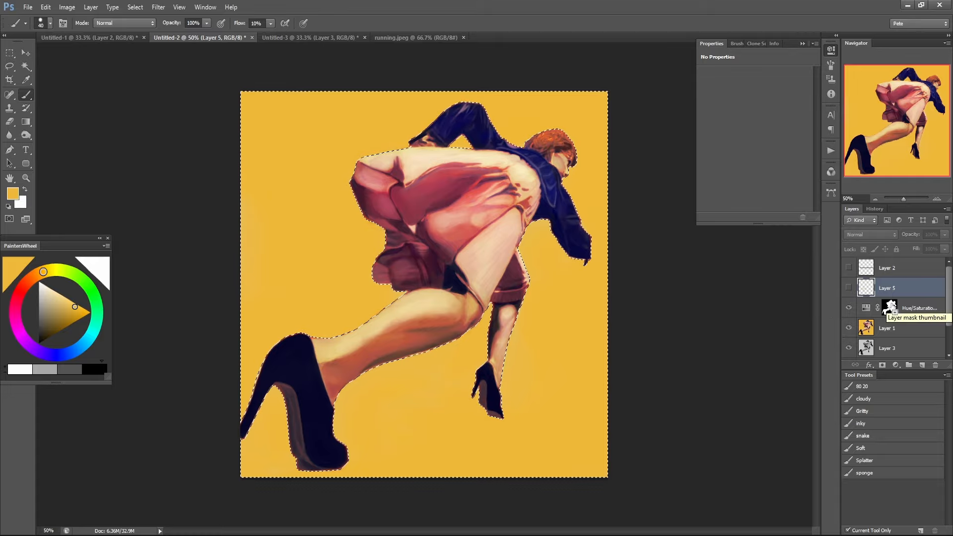
pyautogui.hotkey('ctrl', 'shift', 'i')
pyautogui.click(920, 365)
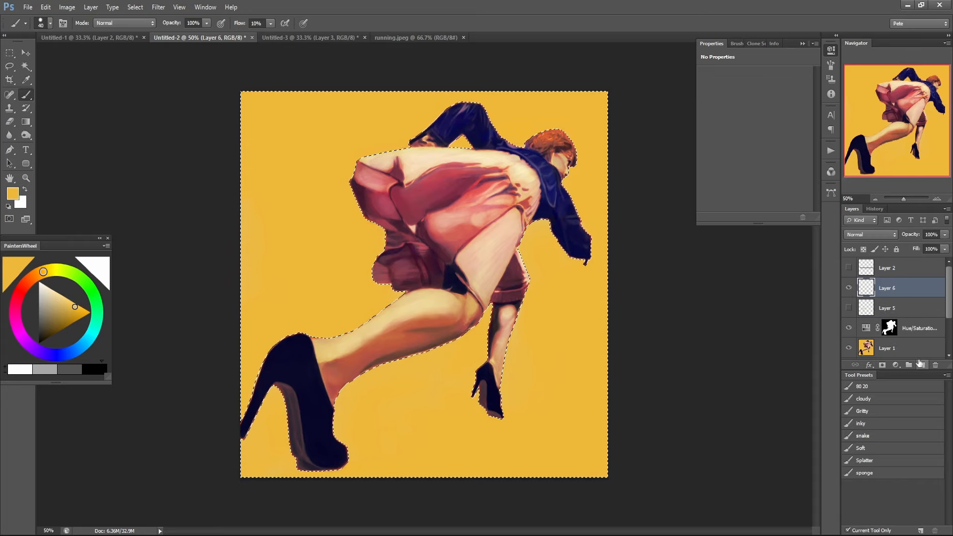
pyautogui.press('d')
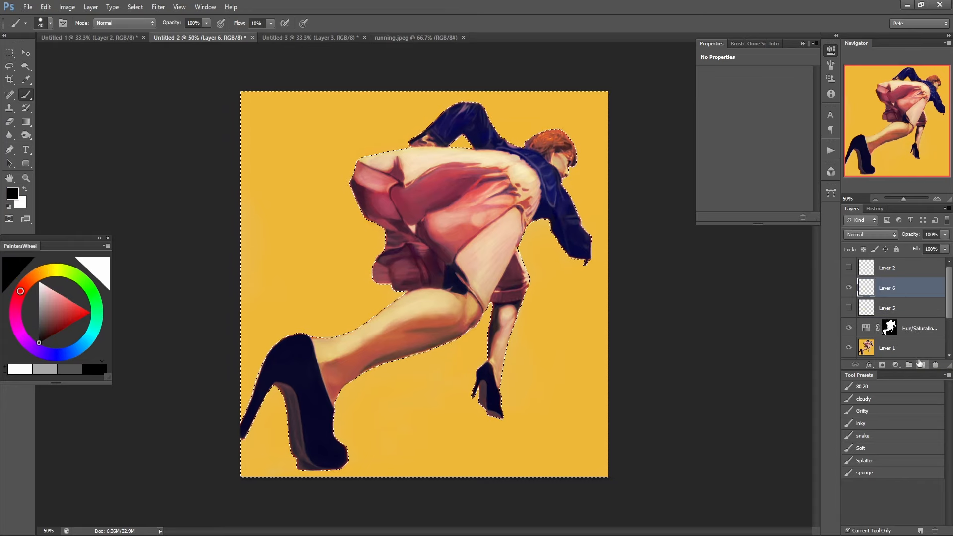
pyautogui.hotkey('alt', 'BackSpace')
pyautogui.hotkey('ctrl', 'd')
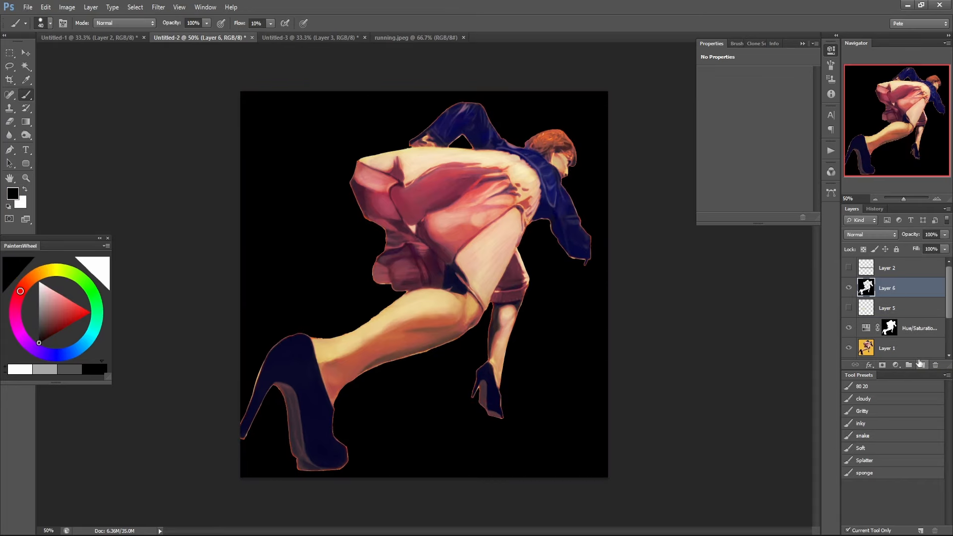
# View Layer 6 on its own, restore the other layers, and hide Layer 6 with its filled area loaded as a selection.
pyautogui.keyDown('alt'); pyautogui.click(849, 292); pyautogui.keyUp('alt')
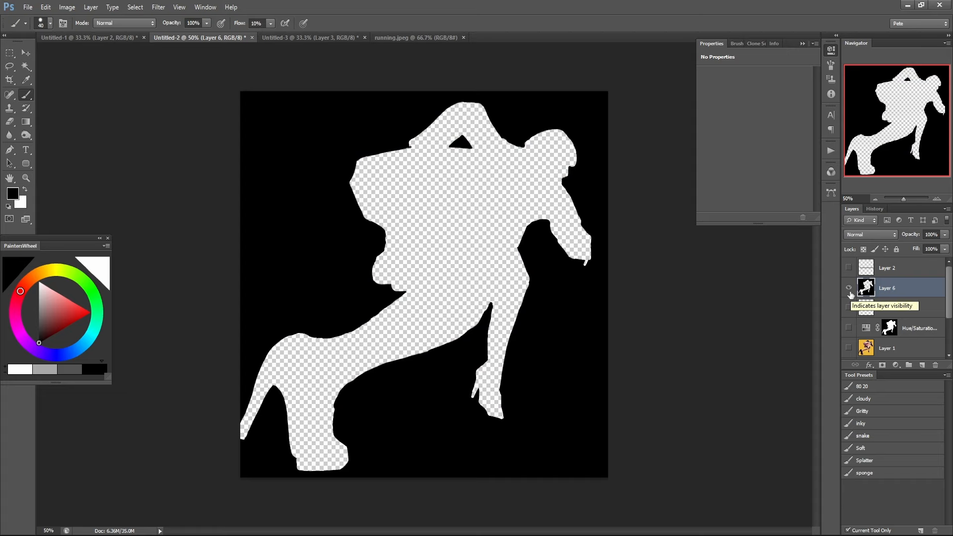
pyautogui.keyDown('alt'); pyautogui.click(849, 291); pyautogui.keyUp('alt')
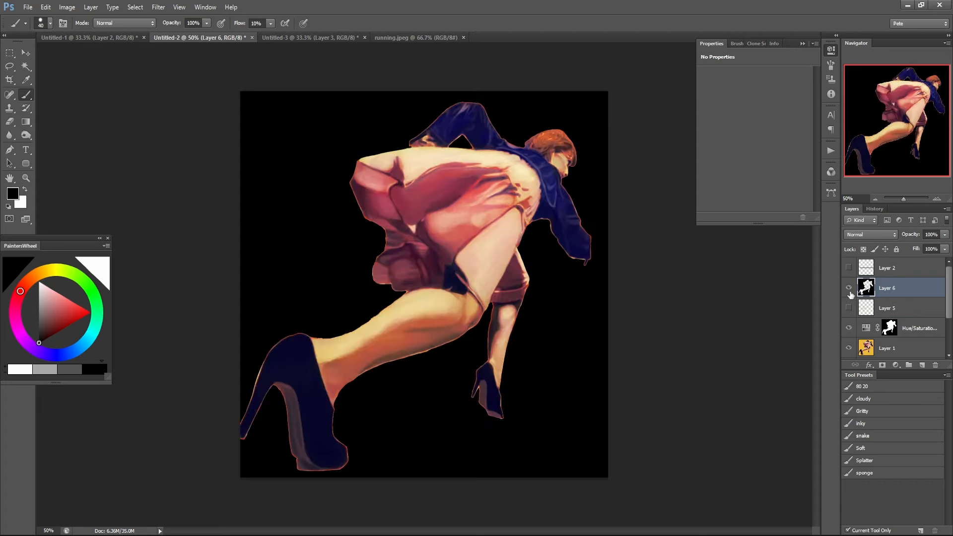
pyautogui.click(849, 289)
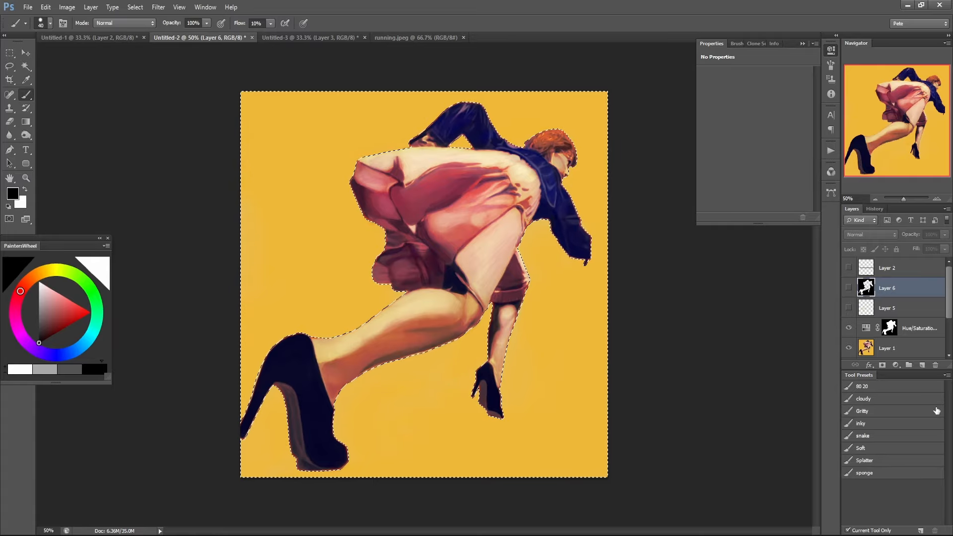
# Store the background selection in a new alpha channel by filling it with white, and return to the RGB composite.
pyautogui.click(205, 7)
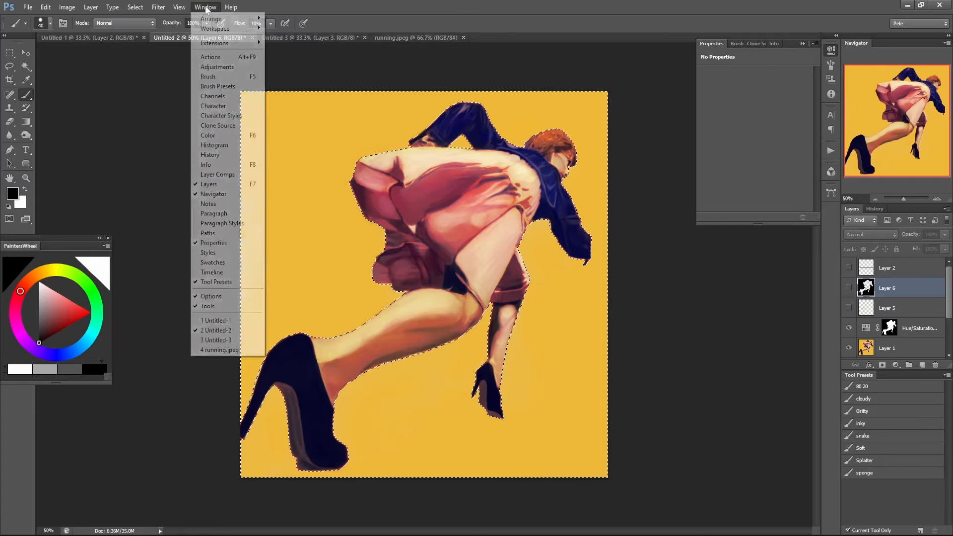
pyautogui.click(245, 93)
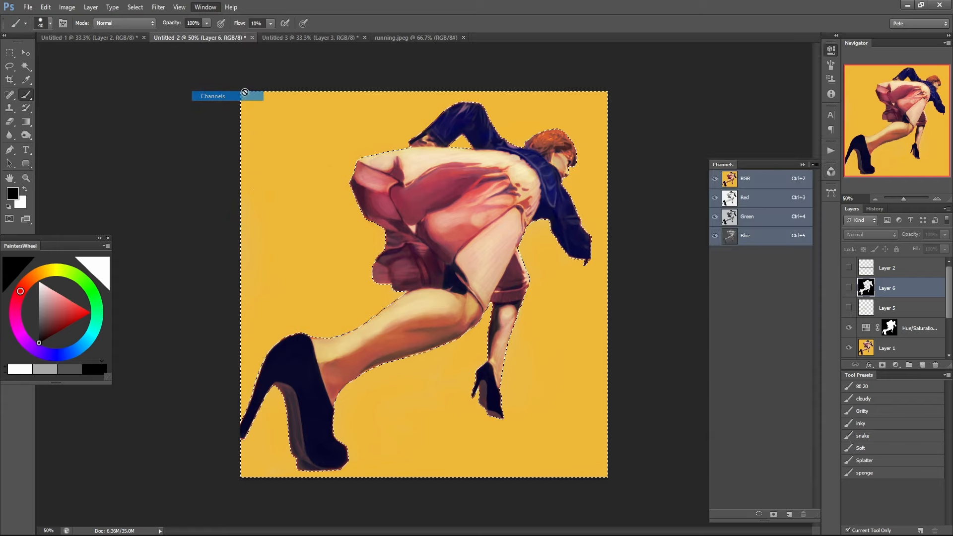
pyautogui.click(789, 514)
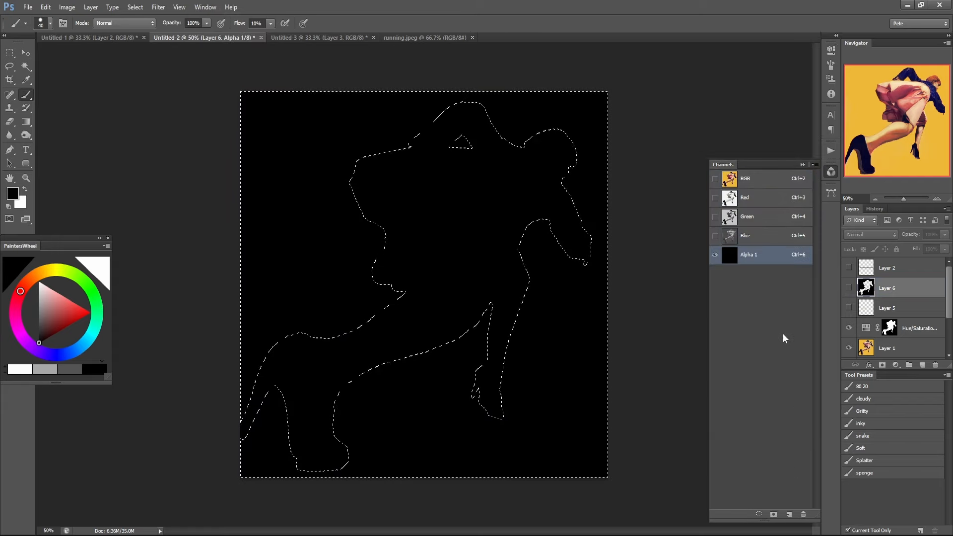
pyautogui.press('x')
pyautogui.hotkey('alt', 'BackSpace')
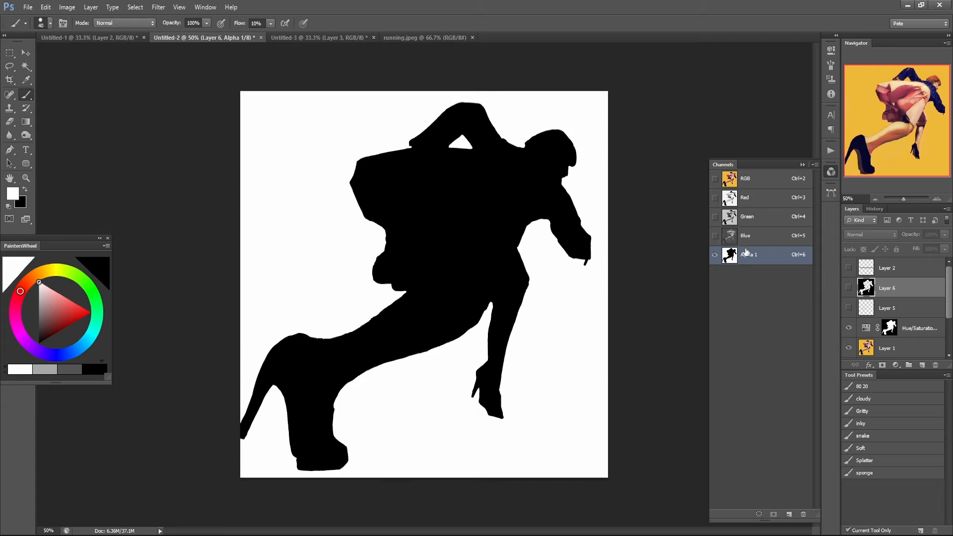
pyautogui.click(747, 187)
pyautogui.press('x')
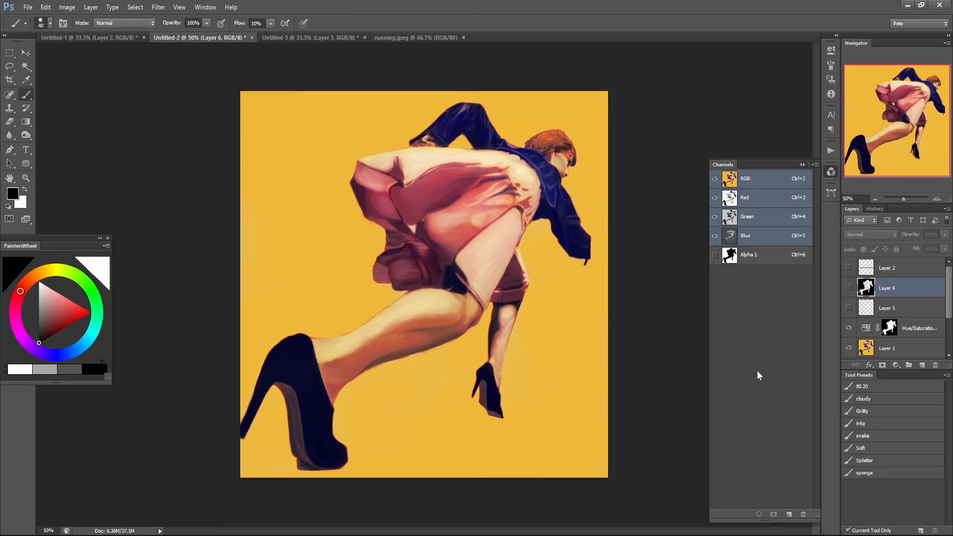
# Put away the channel list, check Layer 6's visibility, and load its filled background area as a selection.
pyautogui.click(830, 171)
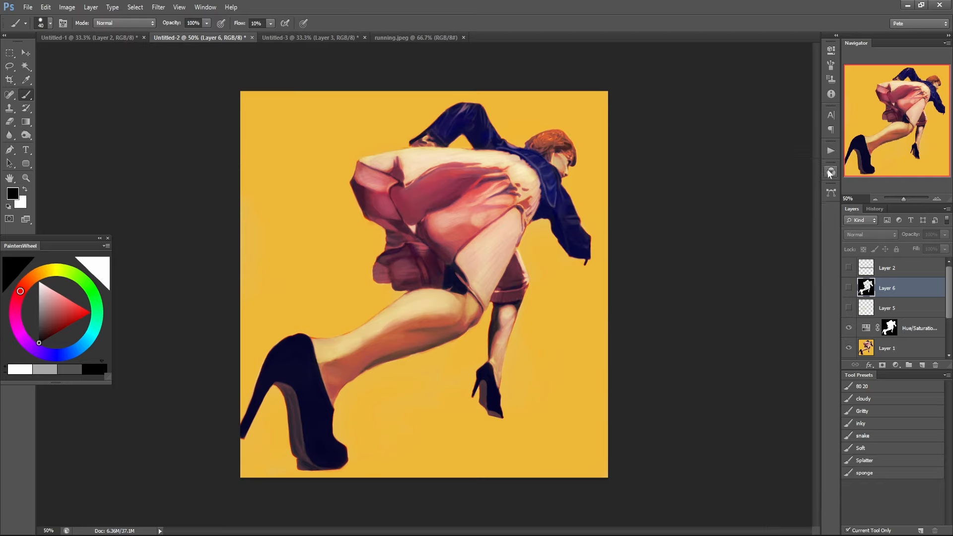
pyautogui.click(849, 289)
pyautogui.click(849, 289)
pyautogui.keyDown('ctrl'); pyautogui.click(866, 288); pyautogui.keyUp('ctrl')
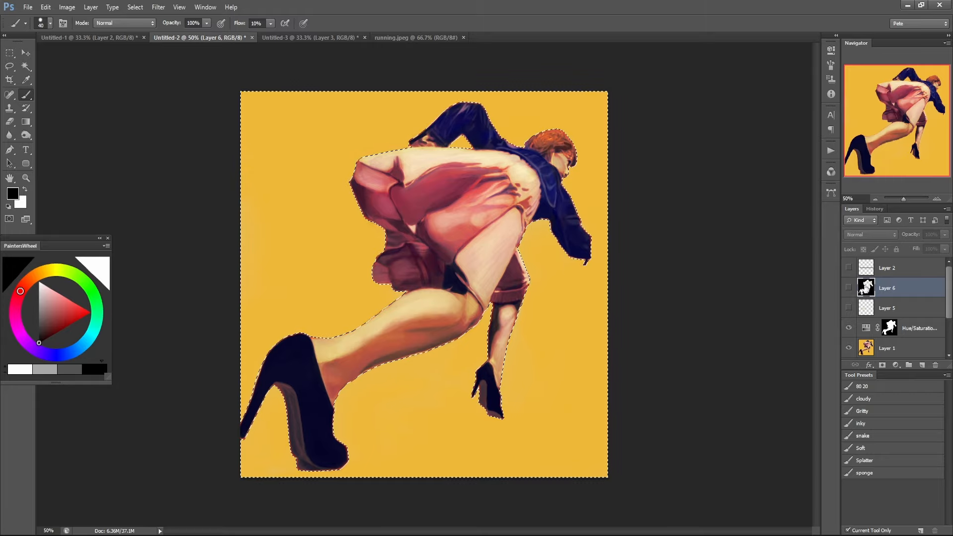
# Try a Hue/Saturation adjustment on the selected background with hue -180 and saturation -26, and delete the adjustment layer.
pyautogui.click(897, 365)
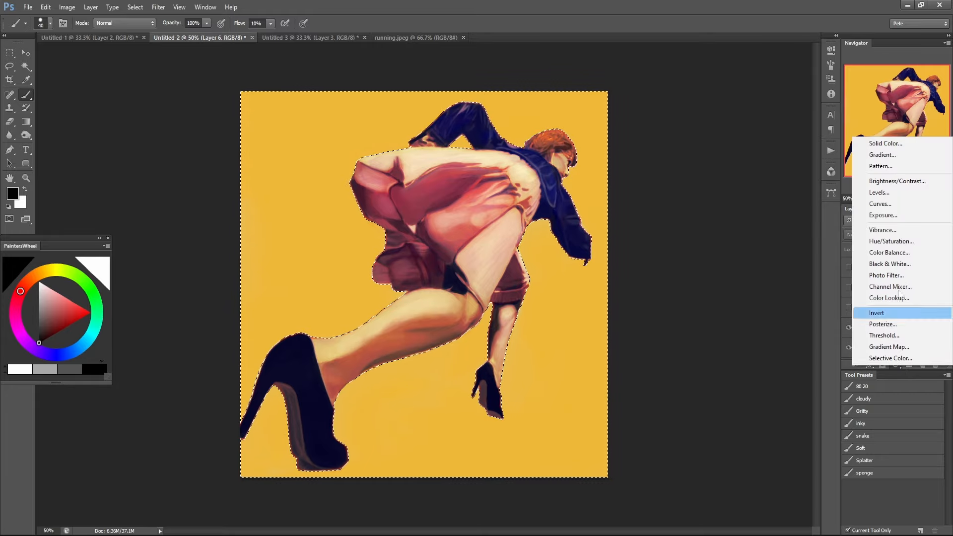
pyautogui.click(888, 241)
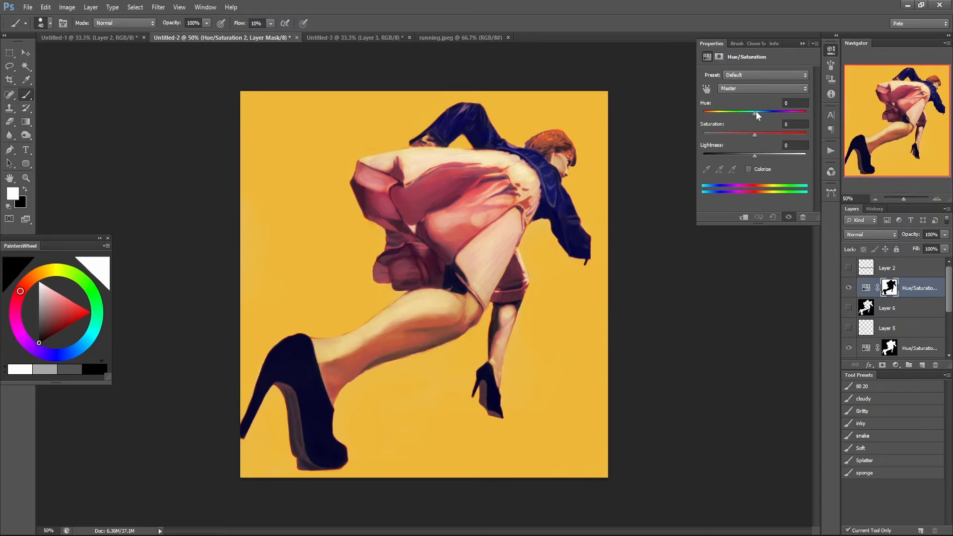
pyautogui.moveTo(755, 112); pyautogui.dragTo(699, 110)
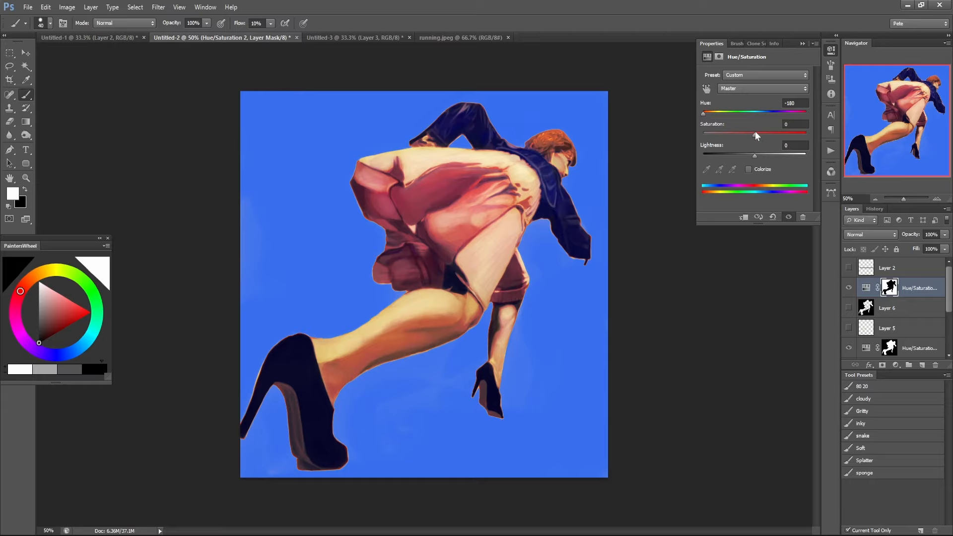
pyautogui.moveTo(755, 133)
pyautogui.mouseDown()
pyautogui.moveTo(732, 132)
pyautogui.moveTo(740, 132)
pyautogui.mouseUp()
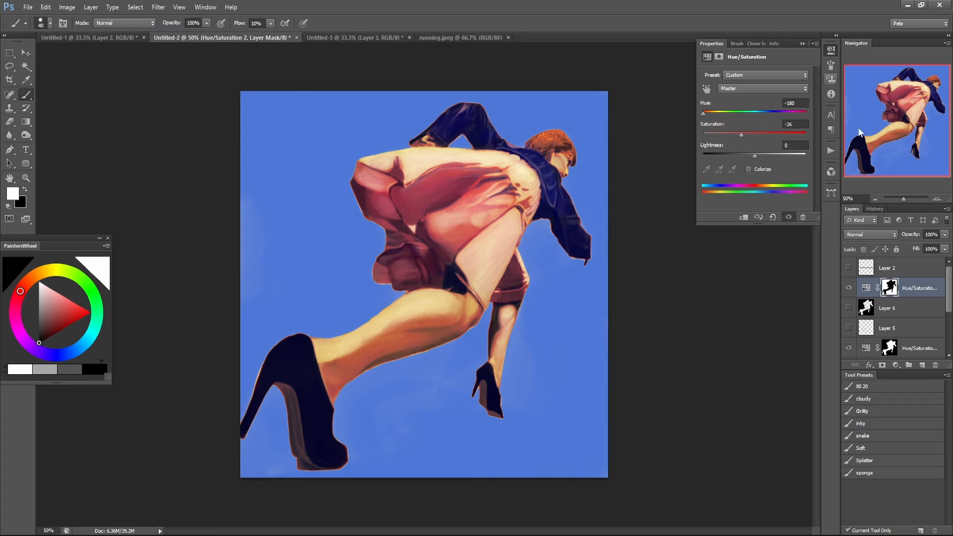
pyautogui.moveTo(911, 288); pyautogui.dragTo(935, 365)
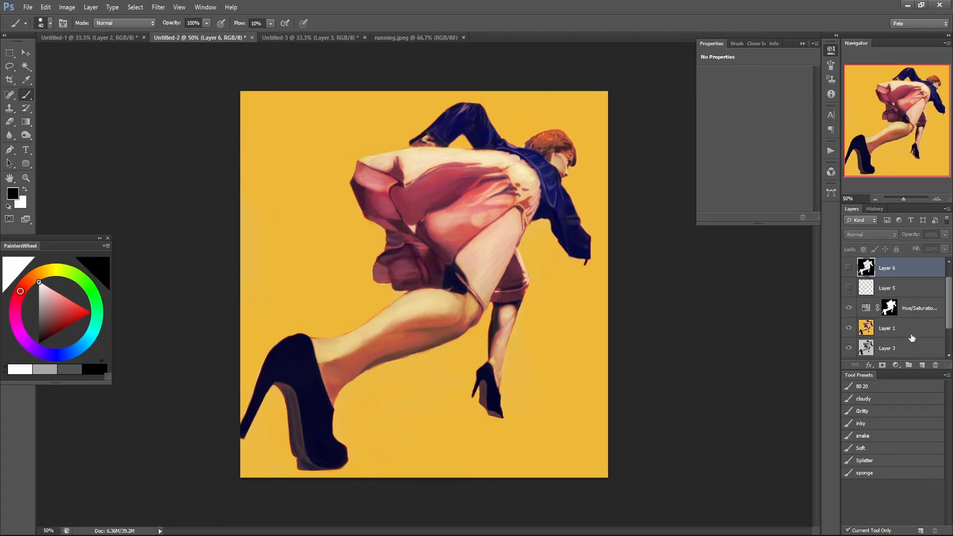
# Compare the figure with and without the masked Hue/Saturation layer by switching its visibility repeatedly.
pyautogui.click(847, 310)
pyautogui.click(847, 308)
pyautogui.click(848, 308)
pyautogui.click(847, 308)
pyautogui.click(848, 308)
pyautogui.click(847, 308)
pyautogui.click(847, 307)
pyautogui.click(847, 307)
pyautogui.click(847, 308)
pyautogui.click(846, 308)
# Load the figure selection from the Hue/Saturation mask and add a Levels adjustment with input levels 23, 1.25 and 248.
pyautogui.click(871, 310)
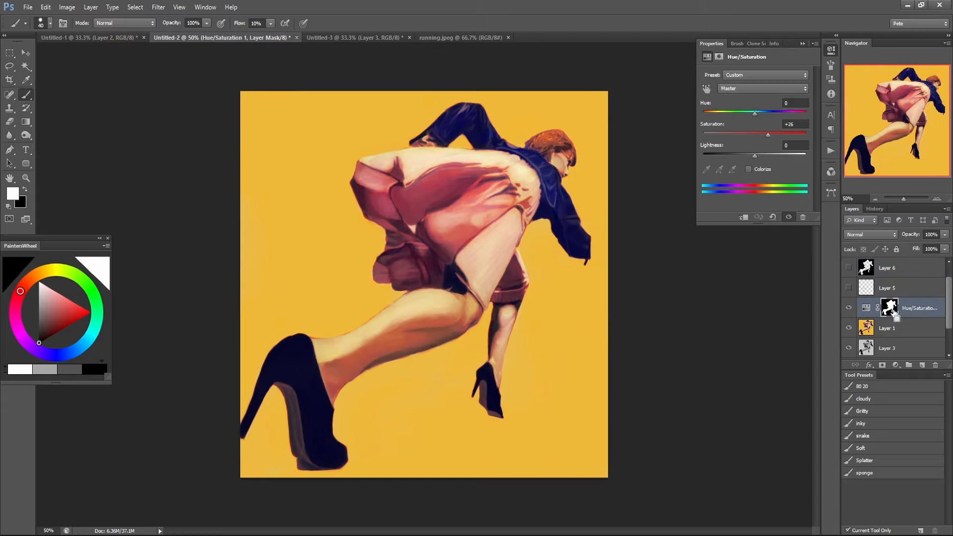
pyautogui.keyDown('ctrl'); pyautogui.click(889, 309); pyautogui.keyUp('ctrl')
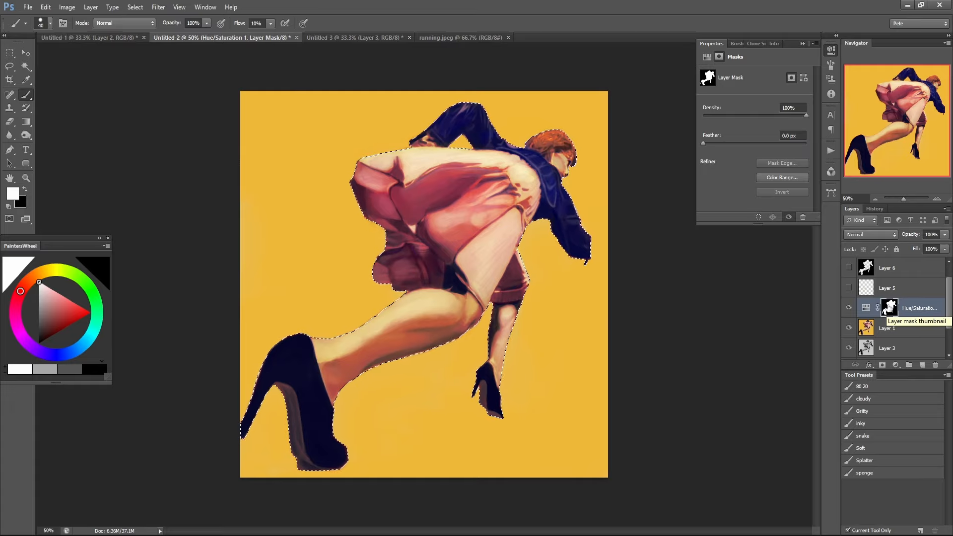
pyautogui.click(896, 365)
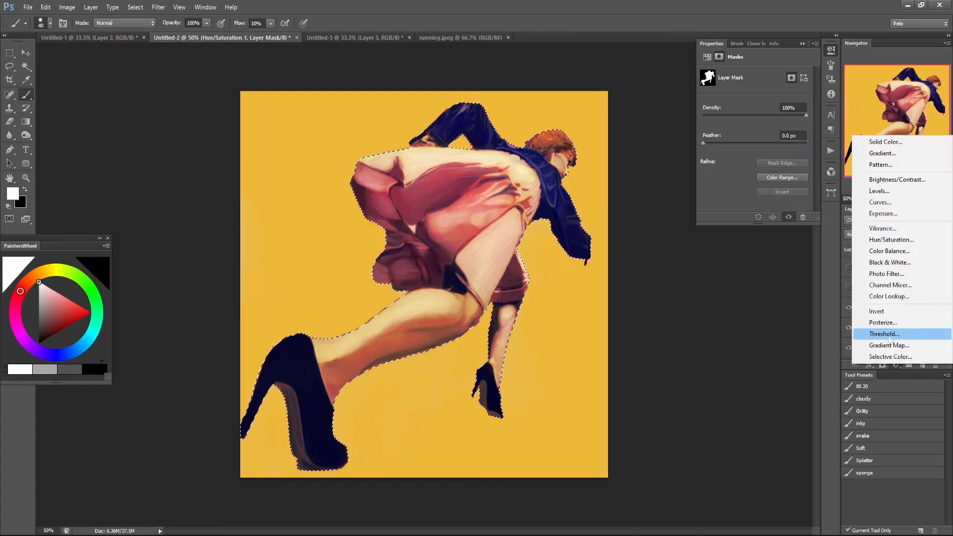
pyautogui.click(882, 191)
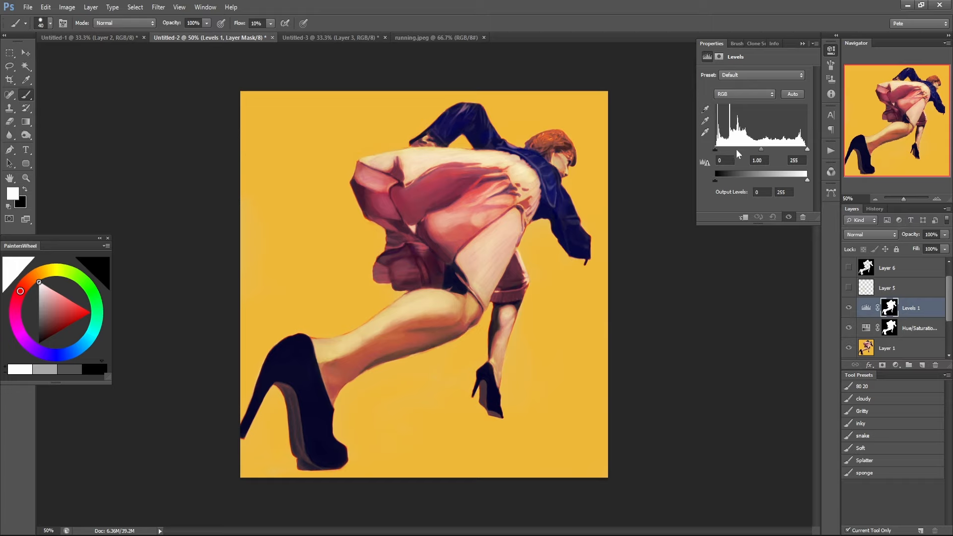
pyautogui.moveTo(761, 149); pyautogui.dragTo(723, 150)
pyautogui.moveTo(807, 149); pyautogui.dragTo(758, 152)
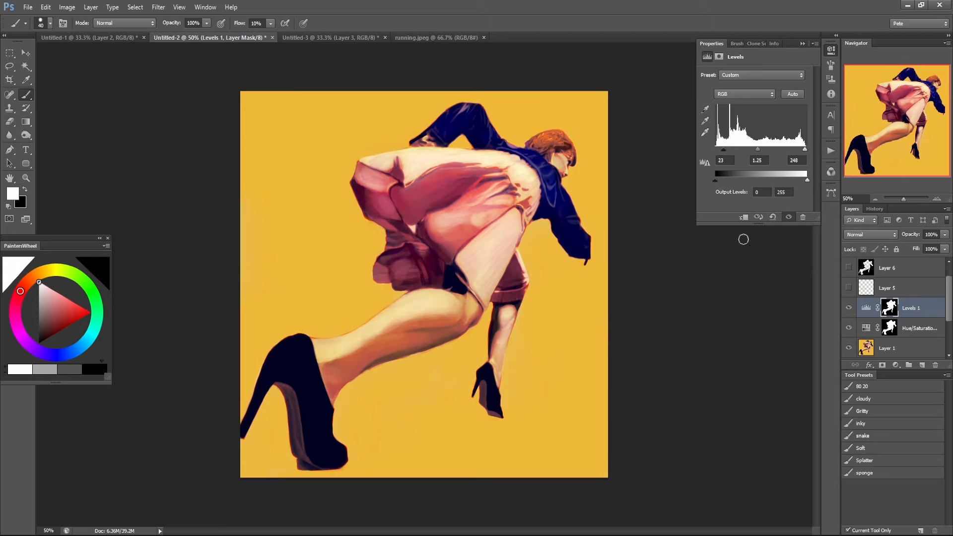
# Compare the figure before and after the Levels 1 adjustment by switching its visibility.
pyautogui.click(848, 308)
pyautogui.click(849, 308)
pyautogui.click(849, 308)
pyautogui.click(848, 308)
# Add a Selective Color adjustment from the Levels 1 mask selection, and hide the Levels and Hue/Saturation layers.
pyautogui.click(866, 308)
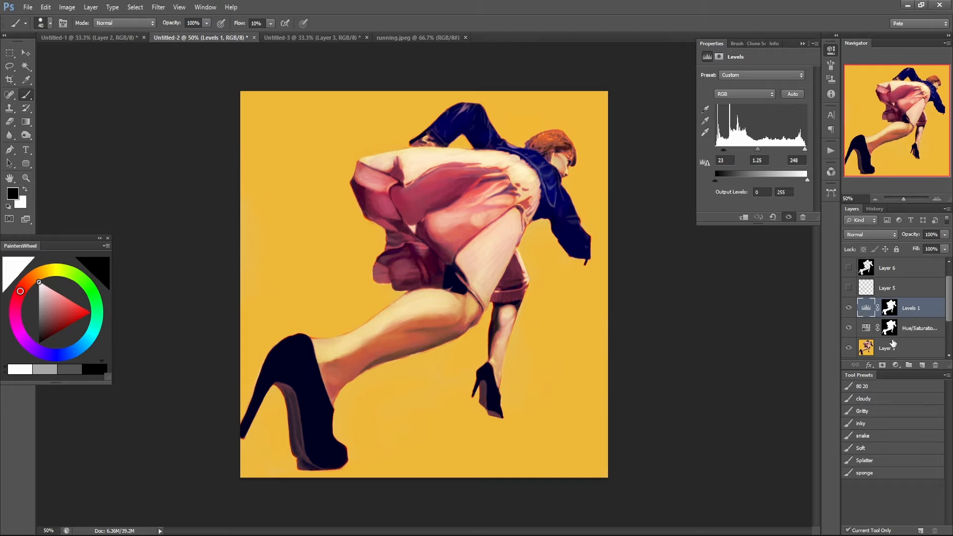
pyautogui.keyDown('ctrl'); pyautogui.click(889, 307); pyautogui.keyUp('ctrl')
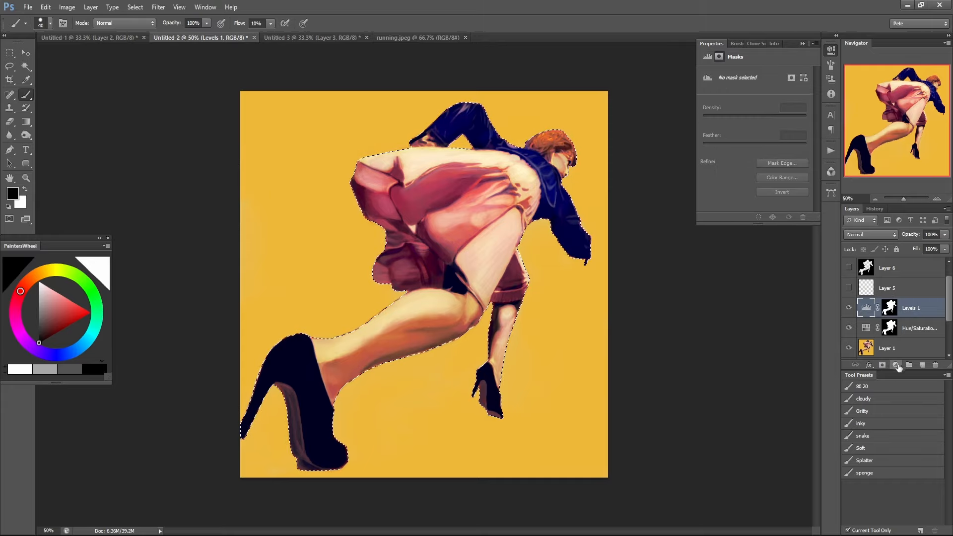
pyautogui.click(896, 365)
pyautogui.click(889, 360)
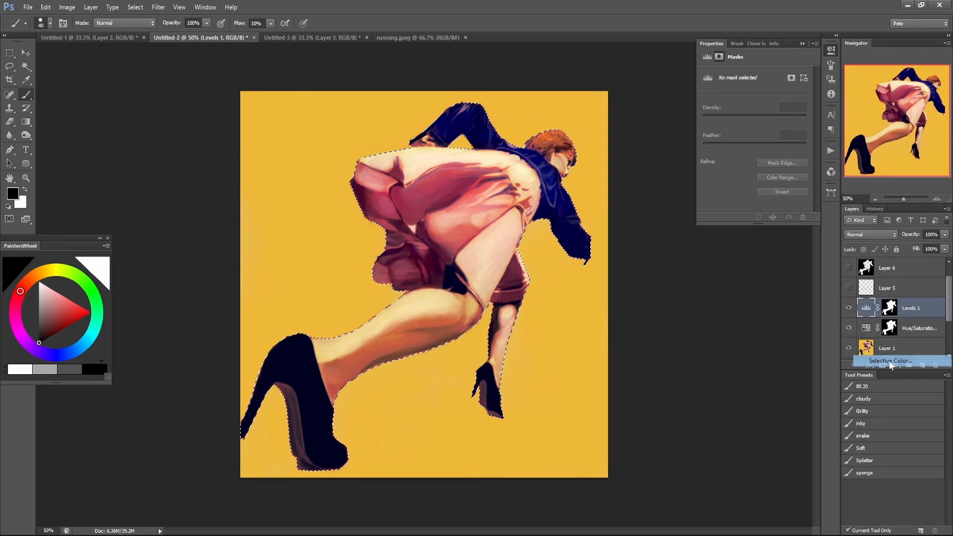
pyautogui.click(849, 328)
pyautogui.click(848, 347)
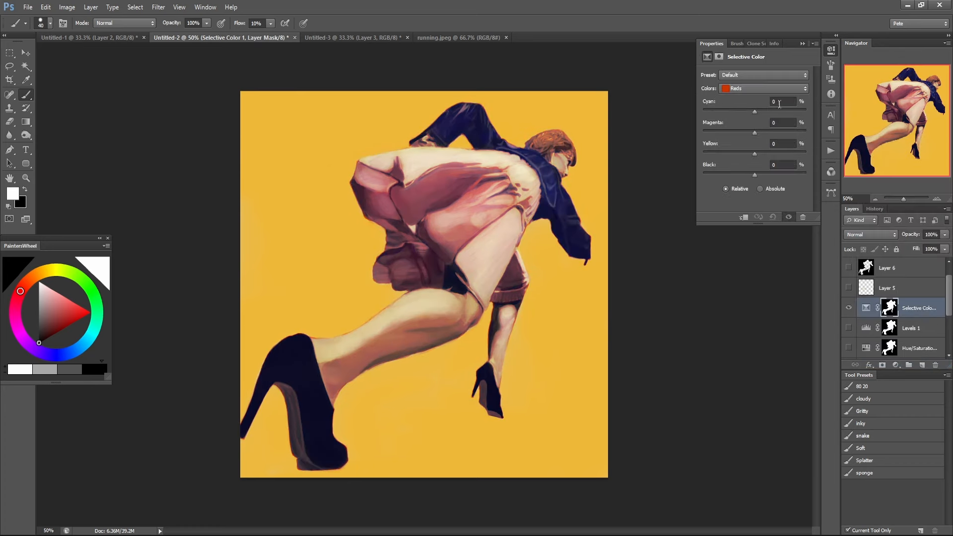
# Choose the Whites in the Selective Color adjustment and try cyan at -55% and magenta at +13%.
pyautogui.click(771, 88)
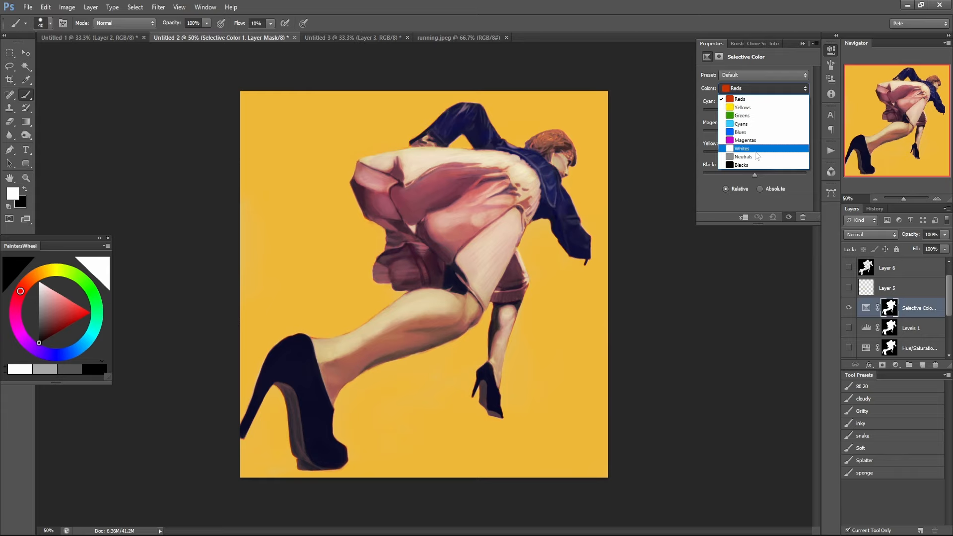
pyautogui.click(755, 151)
pyautogui.moveTo(753, 111); pyautogui.dragTo(628, 135)
pyautogui.click(755, 88)
pyautogui.click(770, 147)
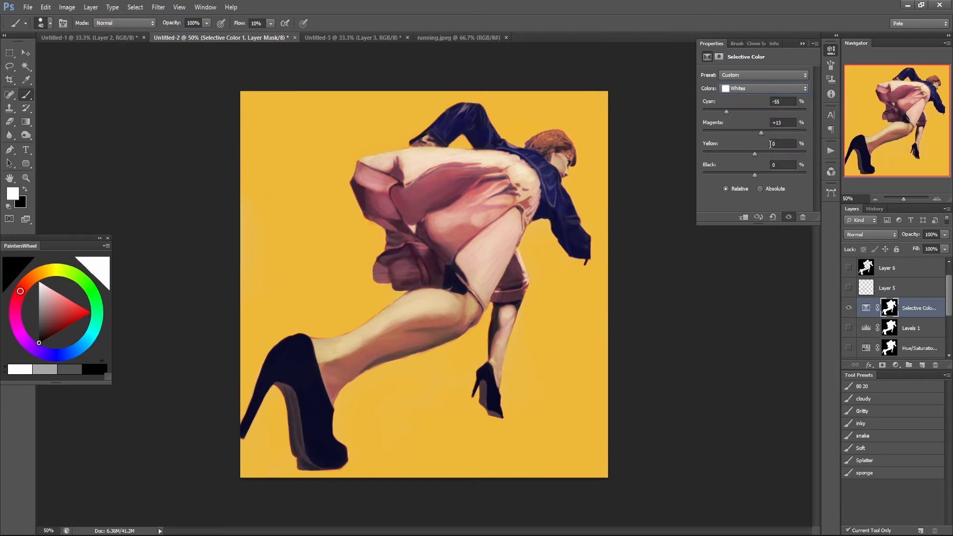
pyautogui.moveTo(756, 133)
pyautogui.mouseDown()
pyautogui.moveTo(702, 129)
pyautogui.moveTo(850, 120)
pyautogui.moveTo(575, 123)
pyautogui.moveTo(815, 118)
pyautogui.moveTo(950, 128)
pyautogui.moveTo(493, 139)
pyautogui.moveTo(701, 160)
pyautogui.moveTo(758, 130)
pyautogui.mouseUp()
# Push the cyan of the Whites to different amounts, lower yellow to -100%, and raise black slightly.
pyautogui.moveTo(806, 112); pyautogui.dragTo(601, 99)
pyautogui.moveTo(771, 107); pyautogui.dragTo(768, 110)
pyautogui.moveTo(755, 154); pyautogui.dragTo(806, 151)
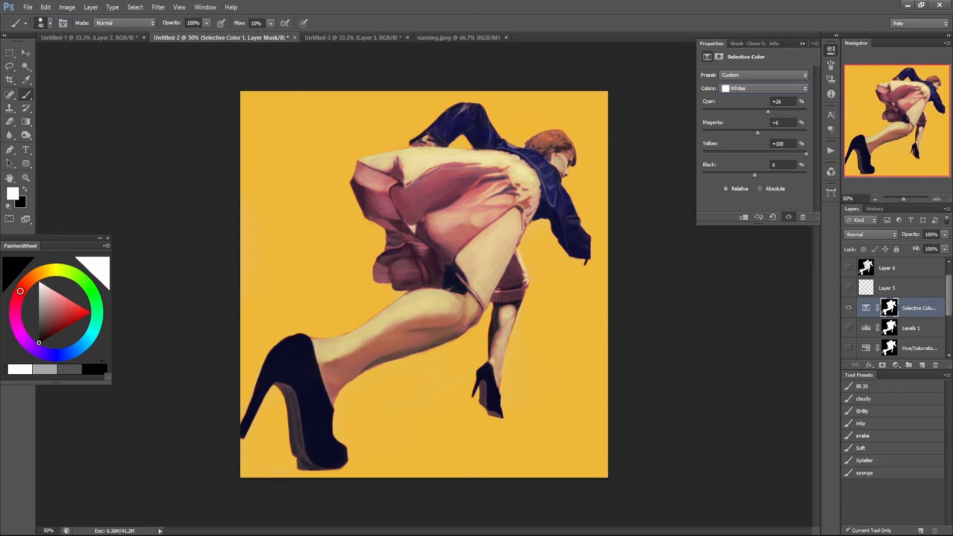
pyautogui.moveTo(806, 154); pyautogui.dragTo(460, 115)
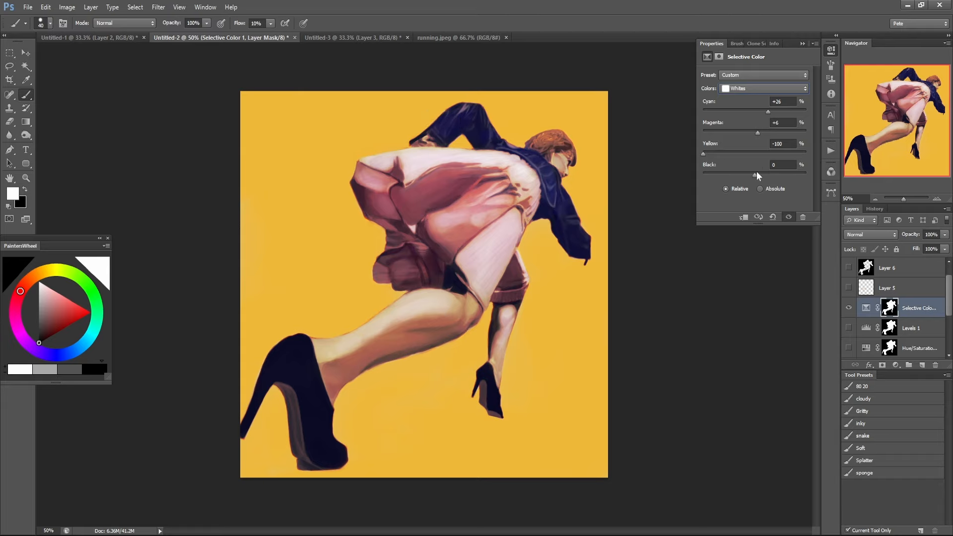
pyautogui.moveTo(750, 175); pyautogui.dragTo(772, 165)
# Switch Selective Color to the Blues and set cyan to +2%, magenta to +100% and yellow to +100%.
pyautogui.click(755, 94)
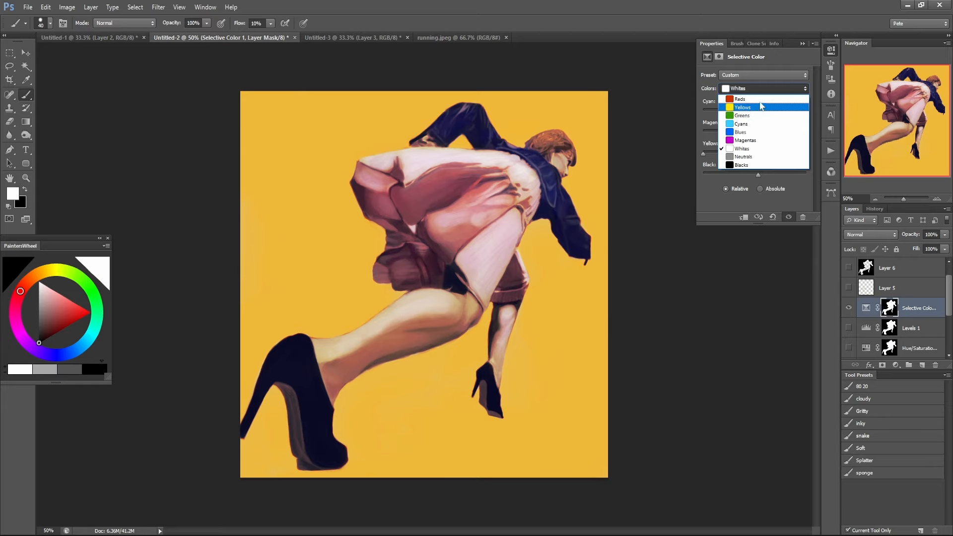
pyautogui.click(757, 132)
pyautogui.moveTo(754, 109); pyautogui.dragTo(637, 122)
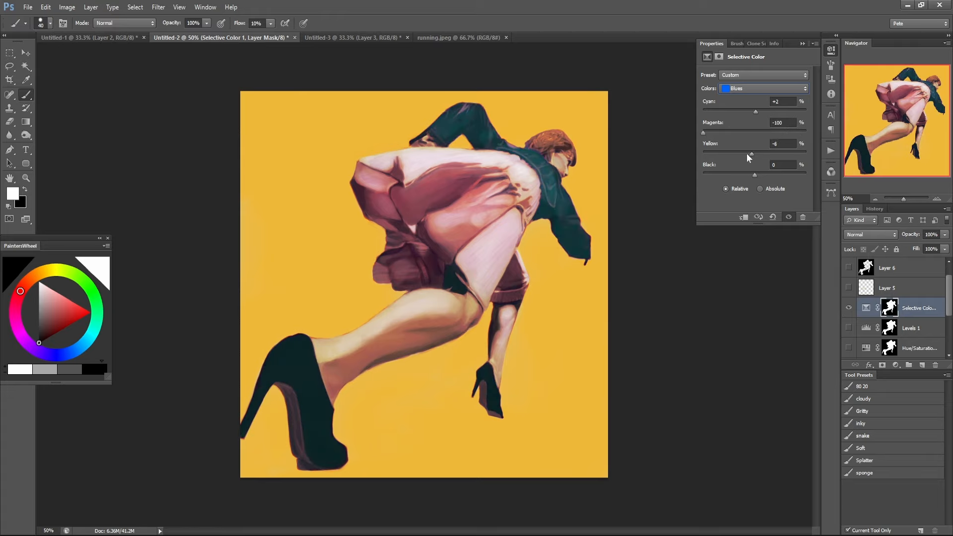
pyautogui.moveTo(747, 154); pyautogui.dragTo(632, 154)
pyautogui.moveTo(704, 132); pyautogui.dragTo(852, 133)
pyautogui.moveTo(723, 154); pyautogui.dragTo(831, 171)
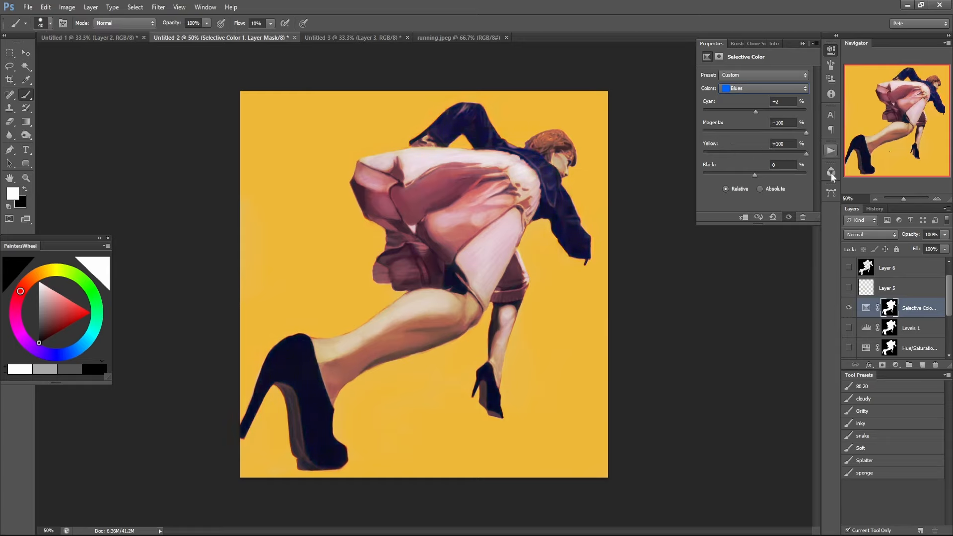
# Change the Selective Color method to Absolute and set the Blues to cyan -100%, magenta +49%, yellow +100% and black +100%.
pyautogui.moveTo(755, 176); pyautogui.dragTo(906, 175)
pyautogui.moveTo(760, 166); pyautogui.dragTo(655, 171)
pyautogui.click(762, 188)
pyautogui.click(779, 144)
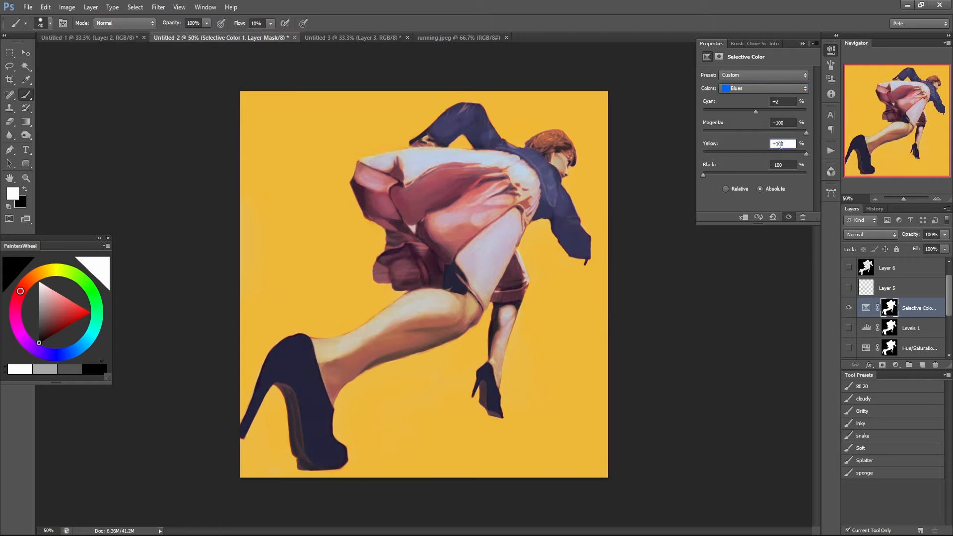
pyautogui.moveTo(719, 154); pyautogui.dragTo(864, 153)
pyautogui.moveTo(737, 130); pyautogui.dragTo(779, 130)
pyautogui.moveTo(720, 174); pyautogui.dragTo(844, 177)
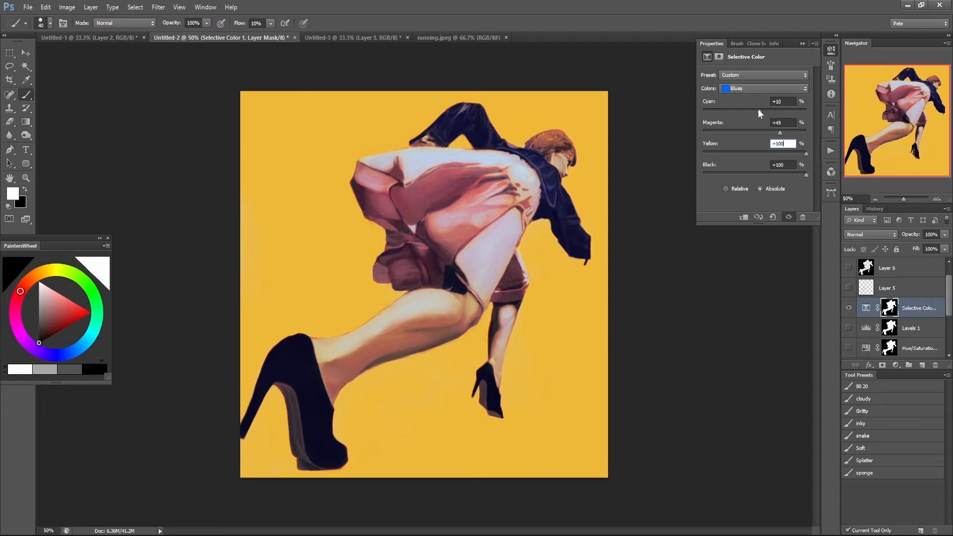
pyautogui.moveTo(758, 110); pyautogui.dragTo(687, 119)
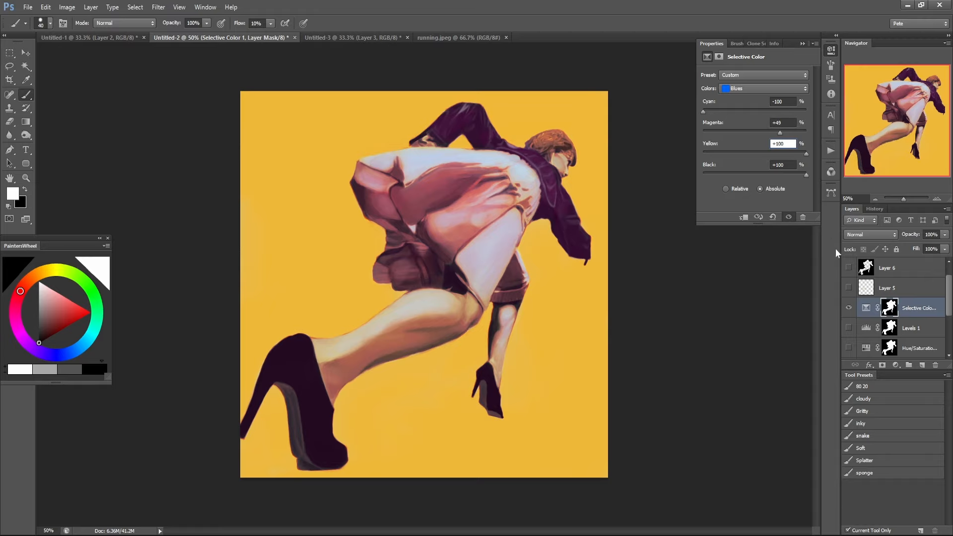
# Set the Neutrals in Selective Color to cyan +100%, magenta -100% and yellow -100%.
pyautogui.click(742, 89)
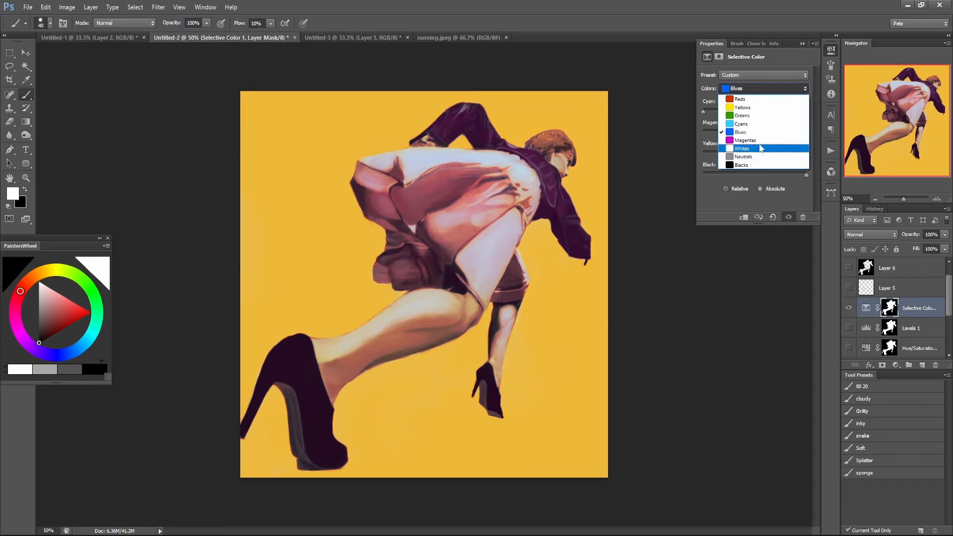
pyautogui.click(749, 156)
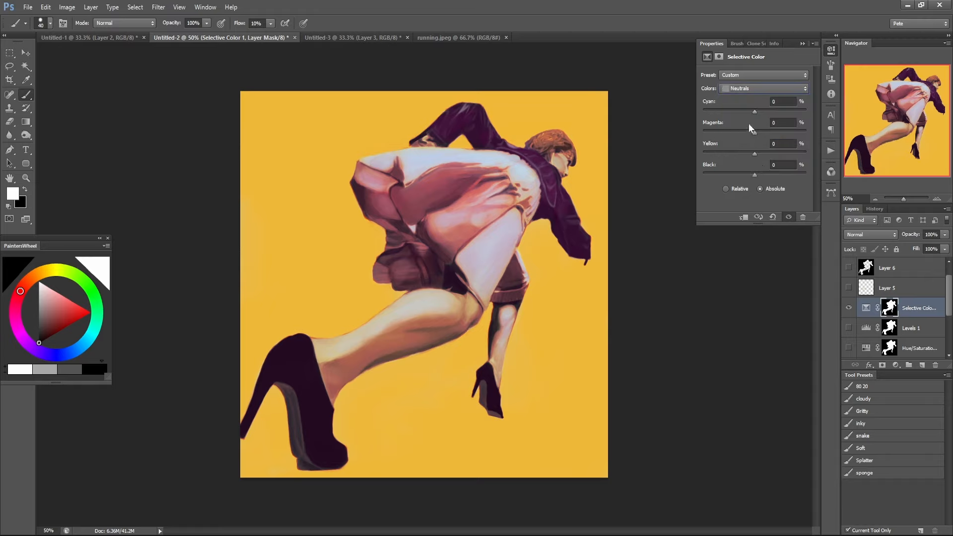
pyautogui.moveTo(751, 111); pyautogui.dragTo(823, 117)
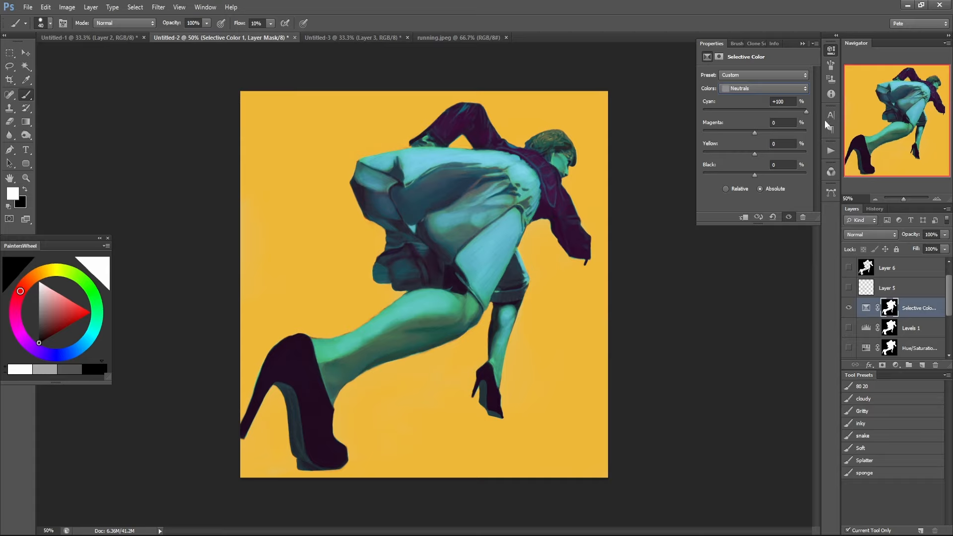
pyautogui.moveTo(749, 135); pyautogui.dragTo(644, 123)
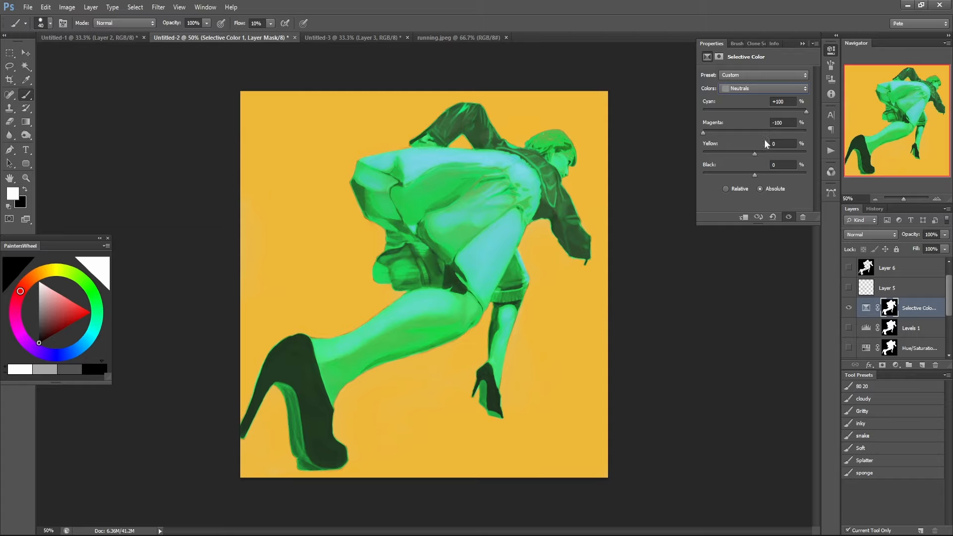
pyautogui.moveTo(766, 132); pyautogui.dragTo(793, 131)
pyautogui.moveTo(752, 154); pyautogui.dragTo(526, 141)
pyautogui.moveTo(794, 133); pyautogui.dragTo(700, 133)
pyautogui.moveTo(806, 112); pyautogui.dragTo(875, 112)
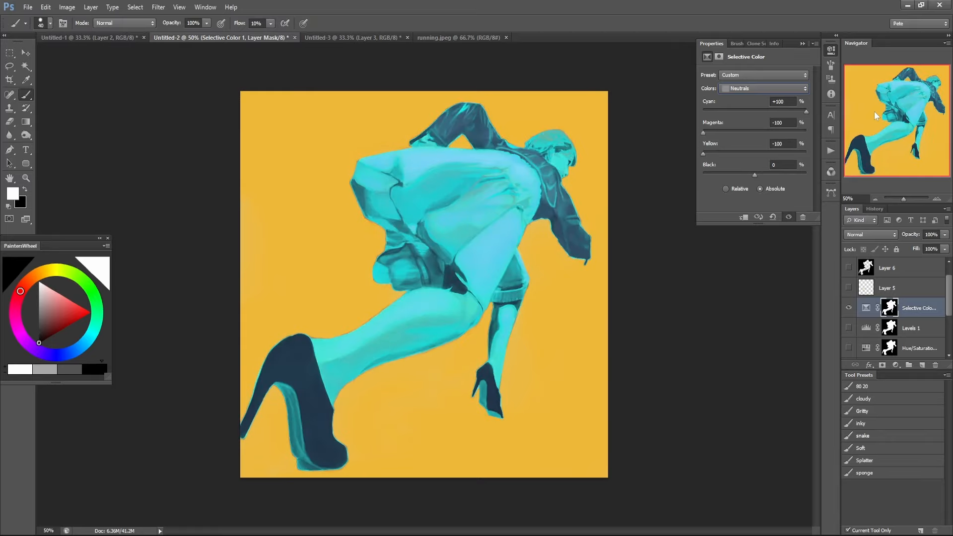
pyautogui.moveTo(806, 112)
pyautogui.mouseDown()
pyautogui.moveTo(704, 131)
pyautogui.moveTo(774, 91)
pyautogui.moveTo(729, 114)
pyautogui.moveTo(776, 108)
pyautogui.moveTo(812, 119)
pyautogui.mouseUp()
# Set the Blacks in Selective Color to cyan -100%, magenta +100%, yellow -100% and black +100%.
pyautogui.click(790, 88)
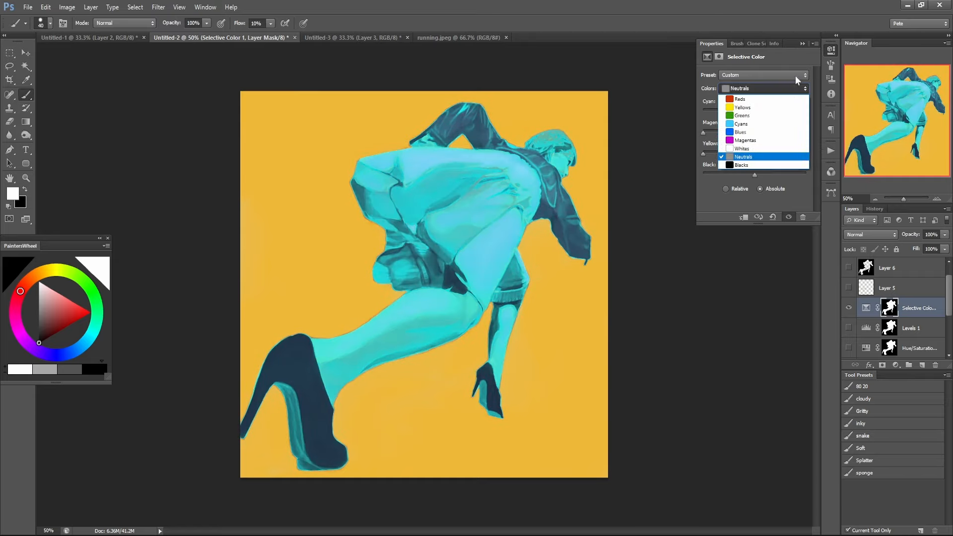
pyautogui.click(772, 164)
pyautogui.moveTo(748, 108); pyautogui.dragTo(603, 108)
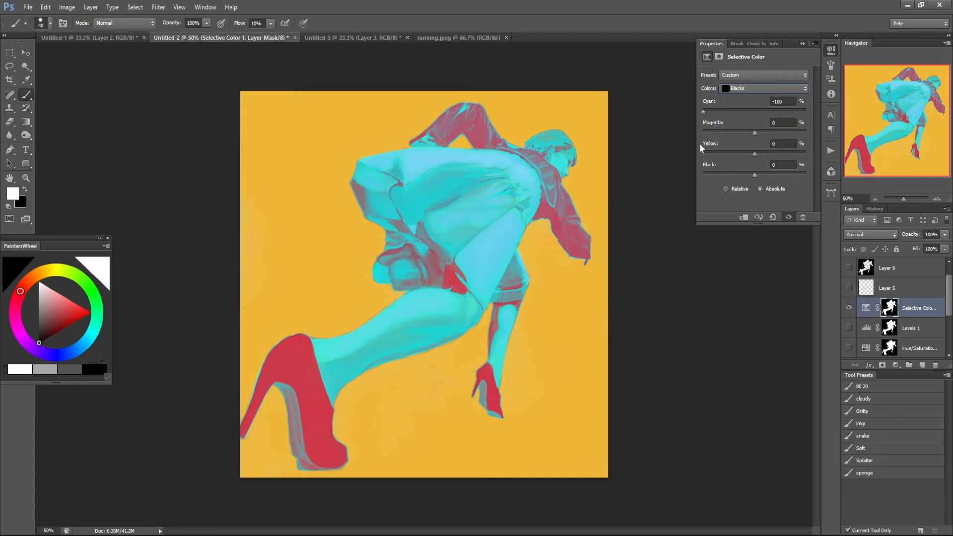
pyautogui.moveTo(754, 133); pyautogui.dragTo(899, 128)
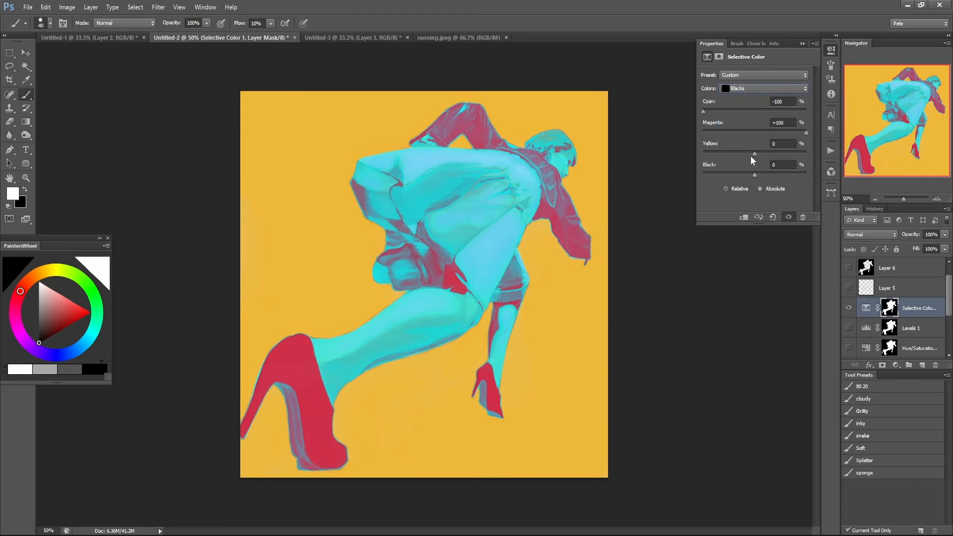
pyautogui.moveTo(750, 156); pyautogui.dragTo(654, 141)
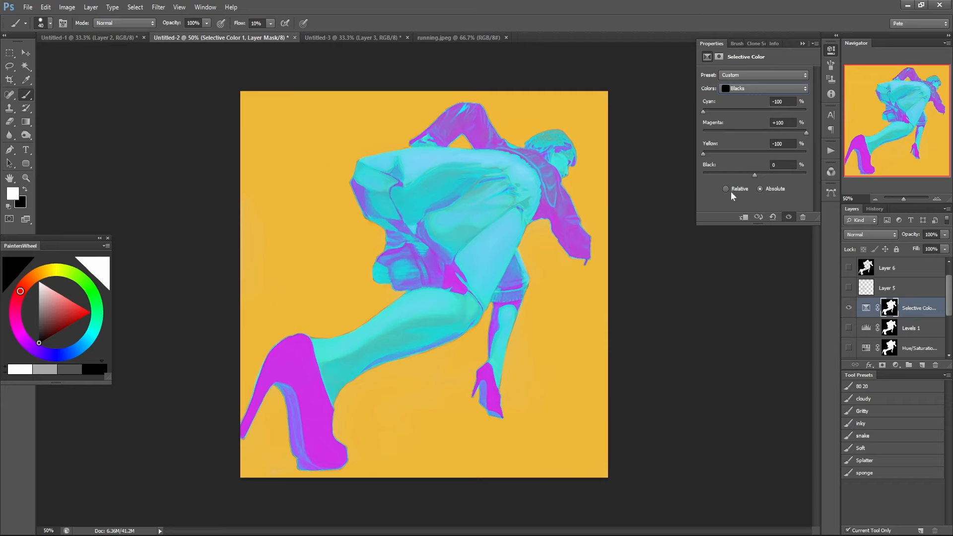
pyautogui.moveTo(753, 174); pyautogui.dragTo(934, 193)
# Compare the figure with and without the Selective Color layer, and leave that layer hidden.
pyautogui.click(848, 308)
pyautogui.click(848, 308)
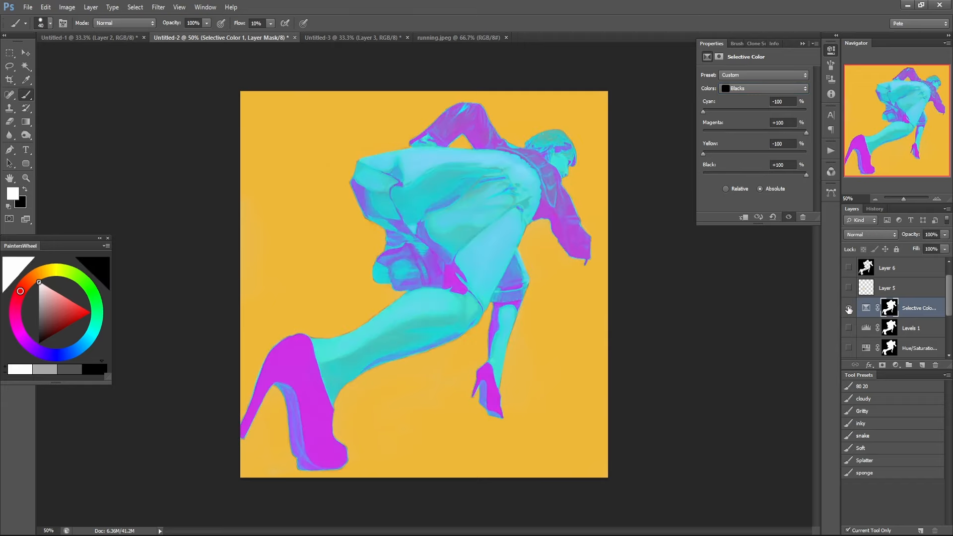
pyautogui.click(848, 308)
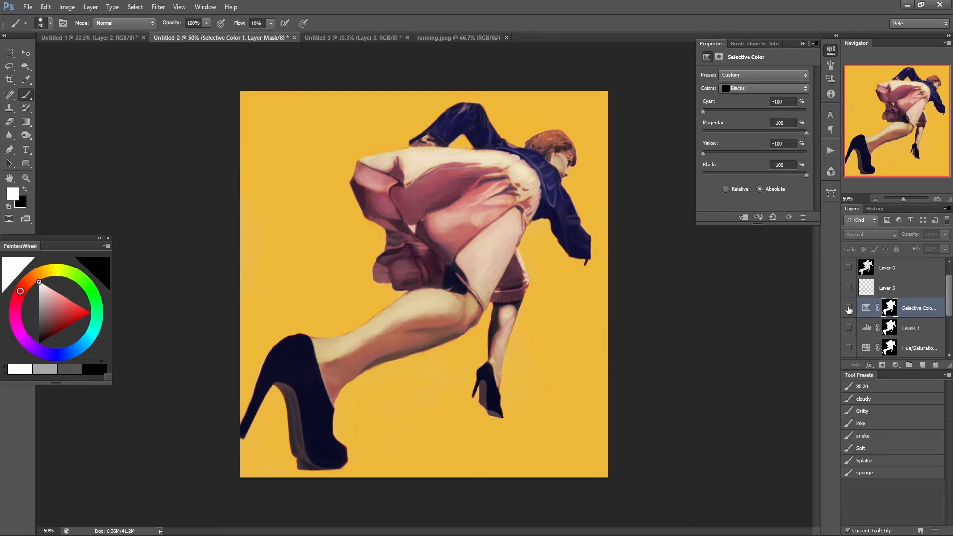
# Select the Levels 1 layer and load the figure's outline from its mask as a selection.
pyautogui.click(873, 327)
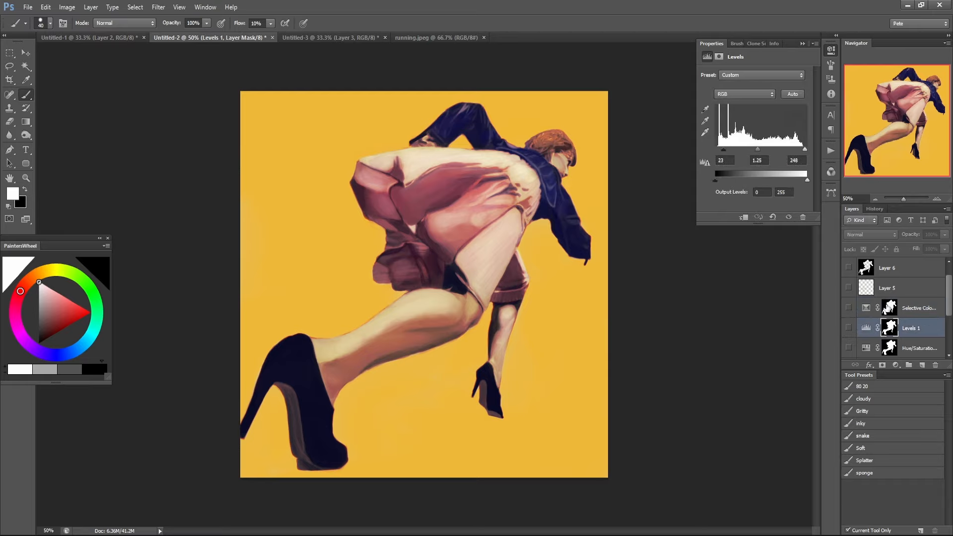
pyautogui.click(889, 318)
pyautogui.keyDown('ctrl'); pyautogui.click(891, 319); pyautogui.keyUp('ctrl')
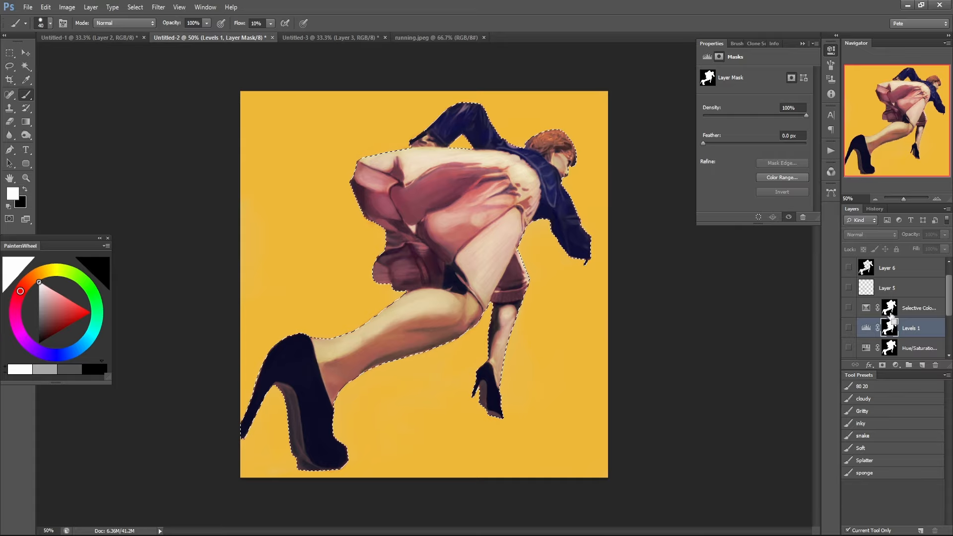
# Add a Gradient Map adjustment masked to the figure with the Freezer Burn preset, and set its blend mode to Soft Light.
pyautogui.click(895, 365)
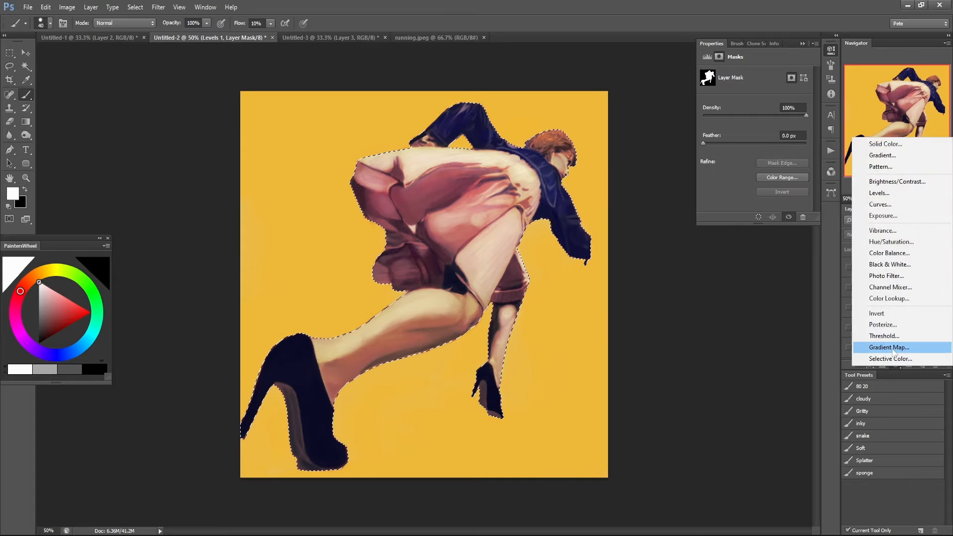
pyautogui.click(889, 348)
pyautogui.click(758, 78)
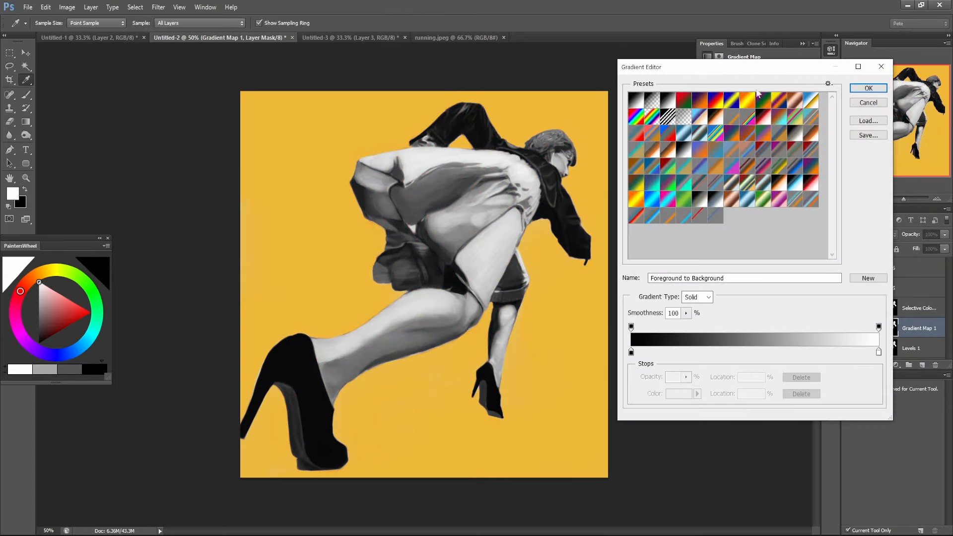
pyautogui.click(699, 169)
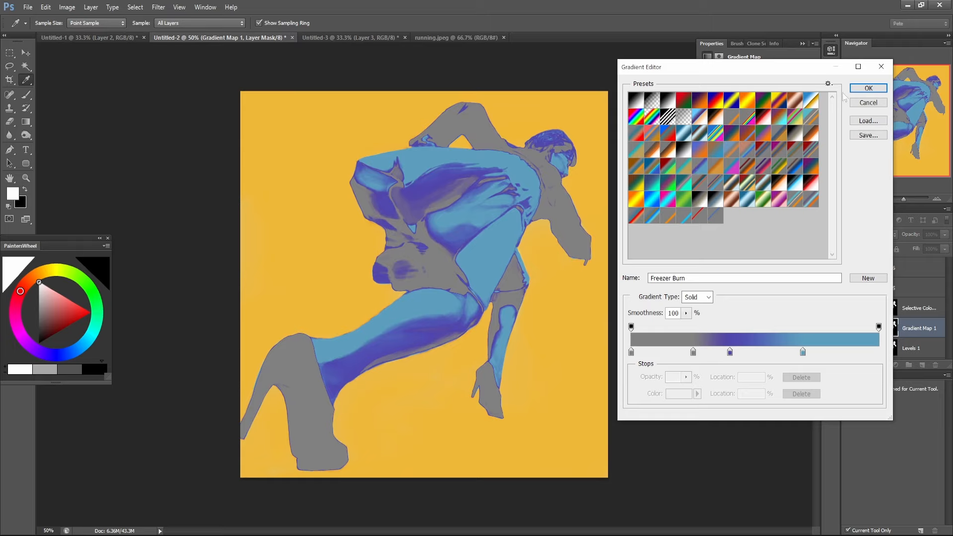
pyautogui.click(866, 89)
pyautogui.press('b')
pyautogui.click(871, 236)
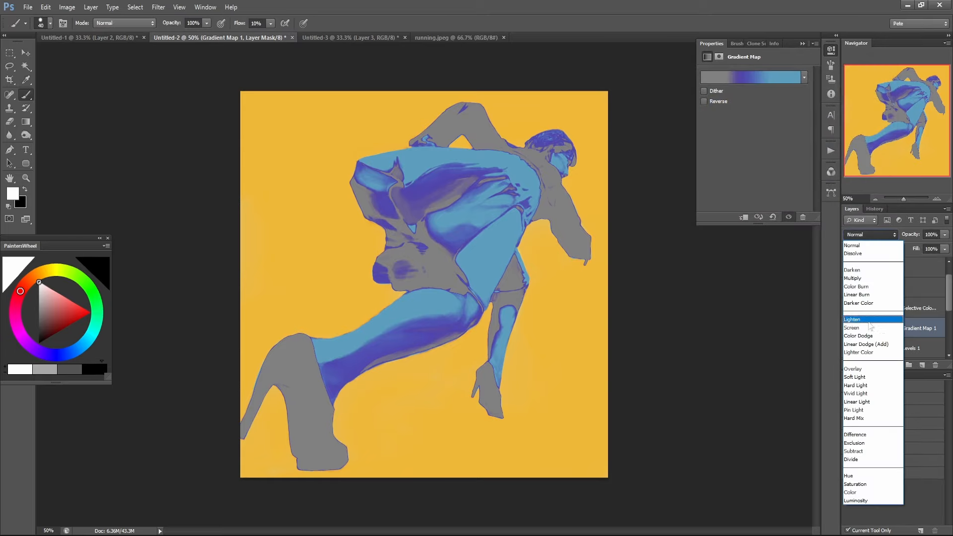
pyautogui.click(865, 379)
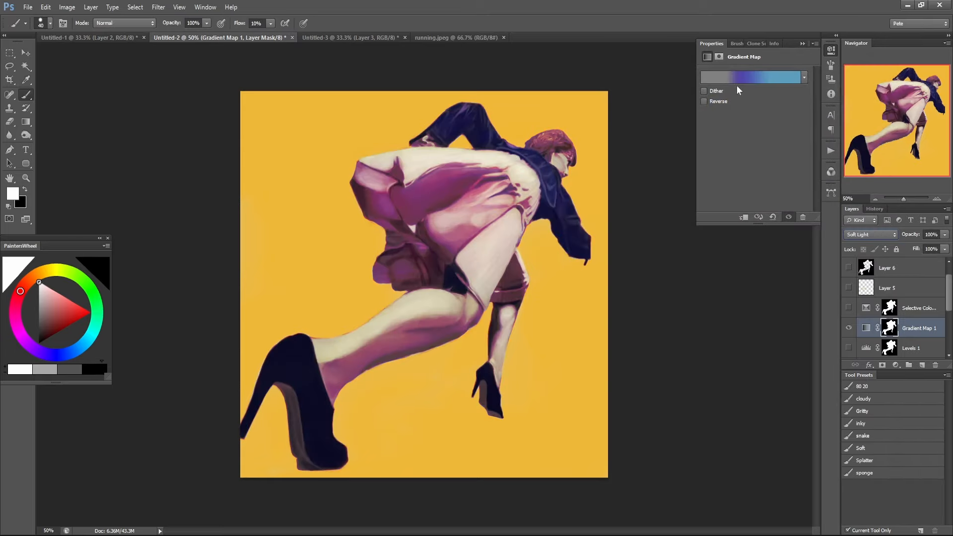
# Try gradient presets including Falling Star, Leafery, Starting Conditions and Greenpath on the figure's Gradient Map.
pyautogui.click(735, 80)
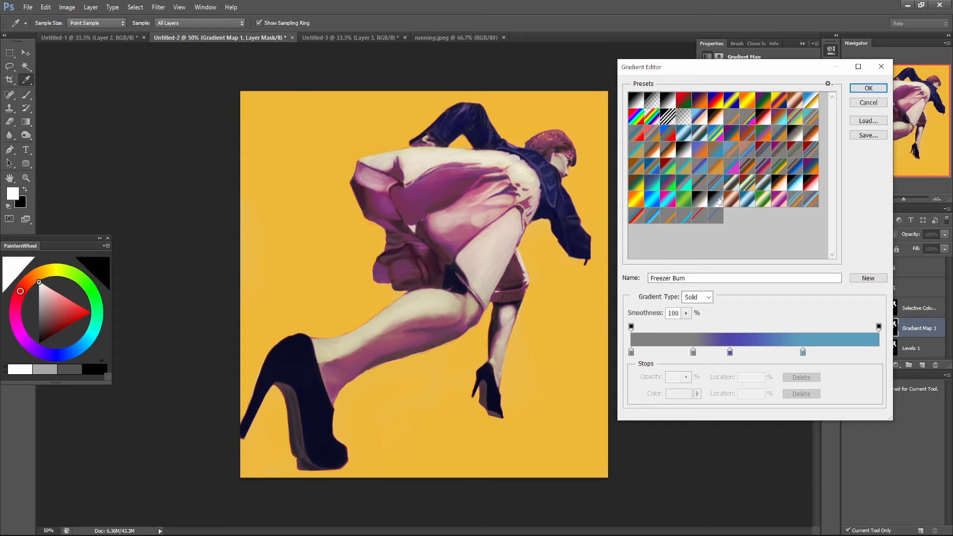
pyautogui.click(719, 200)
pyautogui.click(720, 185)
pyautogui.click(733, 185)
pyautogui.click(712, 184)
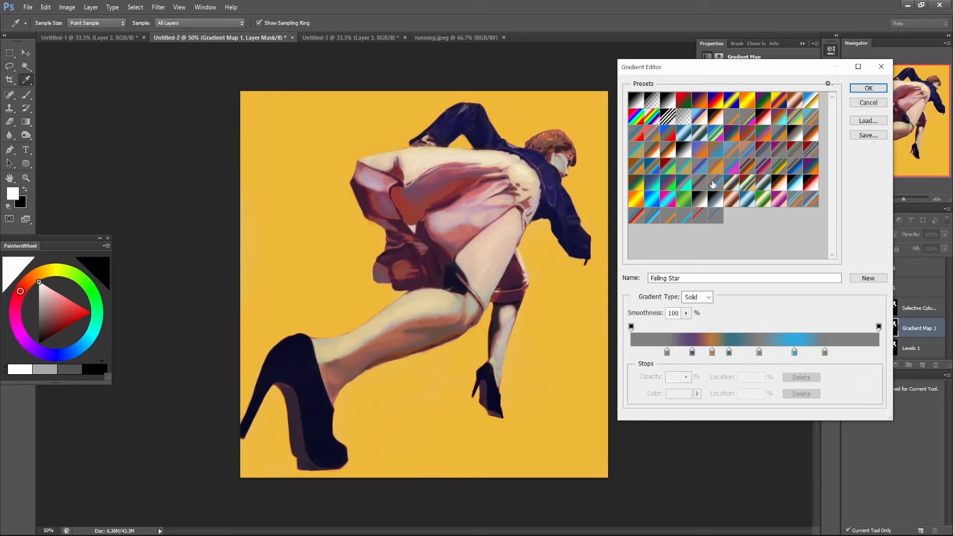
pyautogui.click(699, 184)
pyautogui.click(684, 183)
pyautogui.click(684, 199)
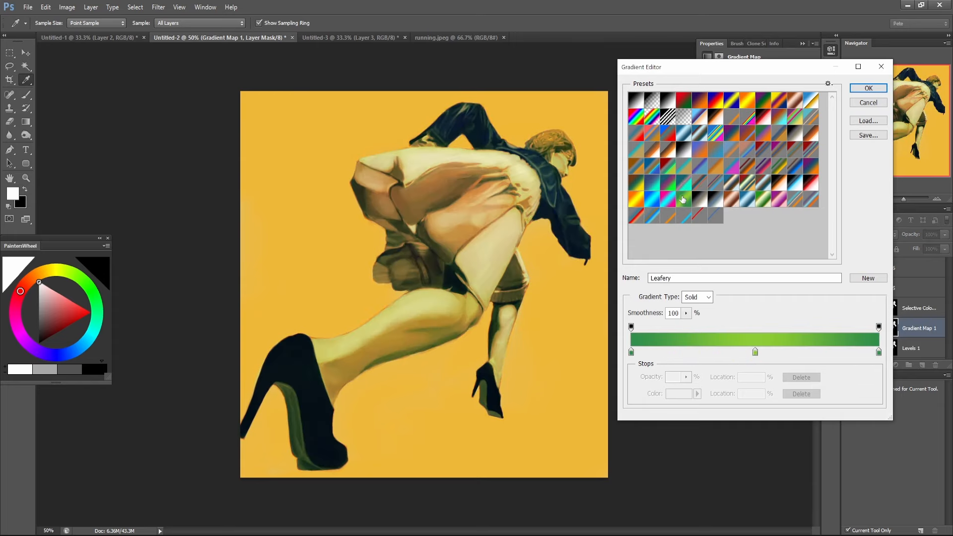
pyautogui.click(670, 186)
pyautogui.click(760, 186)
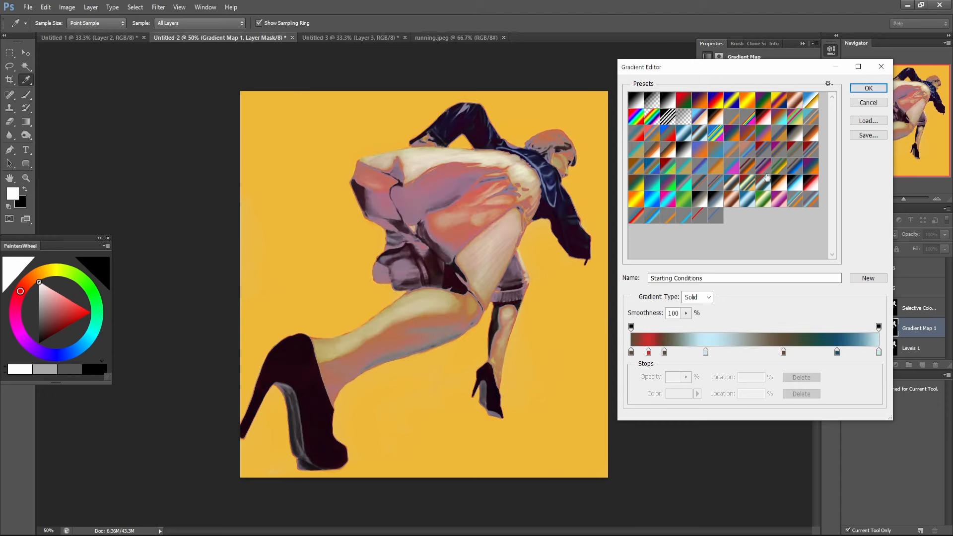
pyautogui.click(767, 168)
pyautogui.click(784, 170)
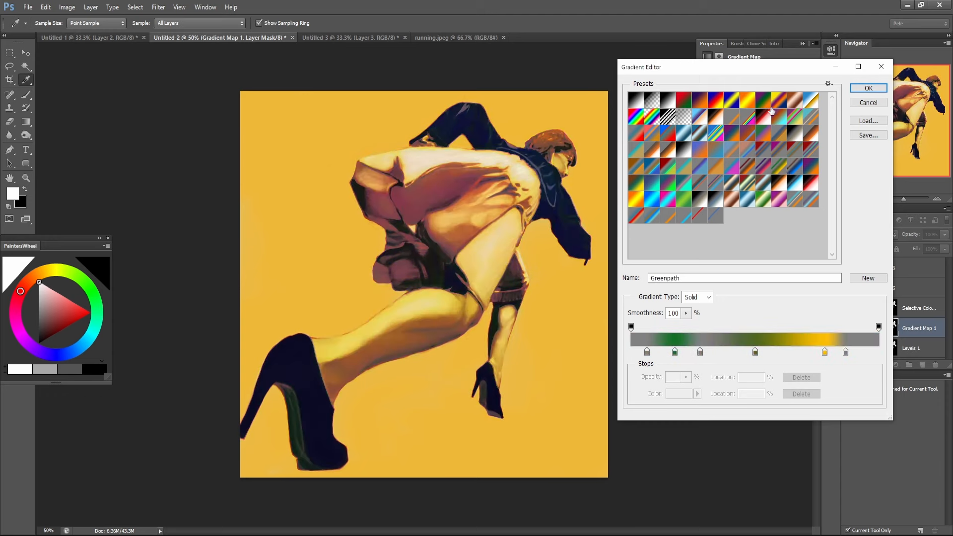
# Try the Delicious Cope preset and several custom gradients, including green-purple-orange, black-red-white and blue-to-red, on the Gradient Map.
pyautogui.click(762, 151)
pyautogui.click(778, 150)
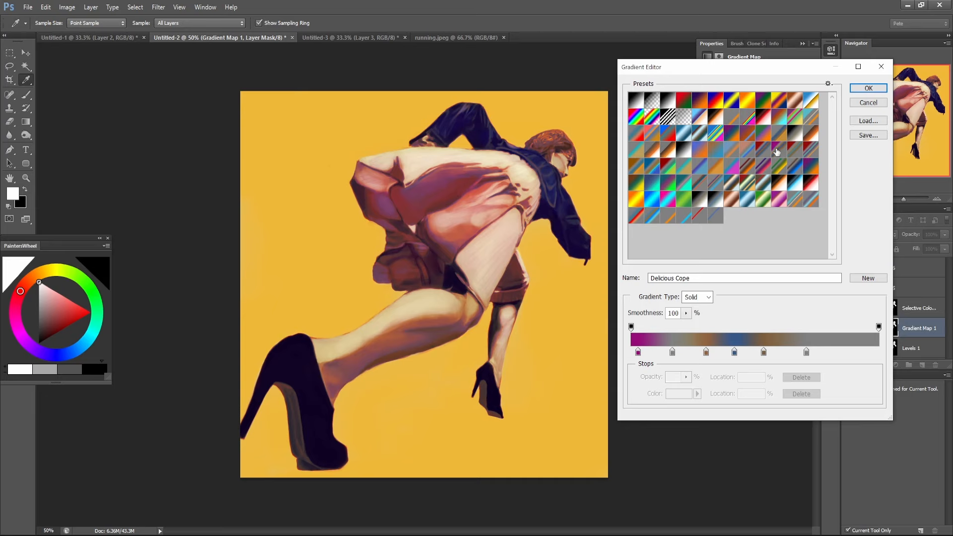
pyautogui.click(776, 139)
pyautogui.click(766, 141)
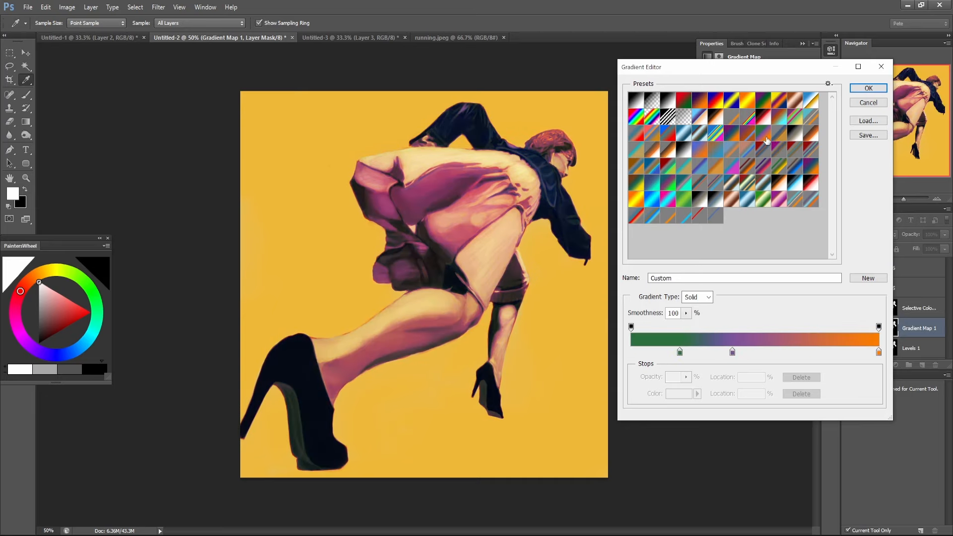
pyautogui.click(804, 135)
pyautogui.click(810, 134)
pyautogui.click(812, 115)
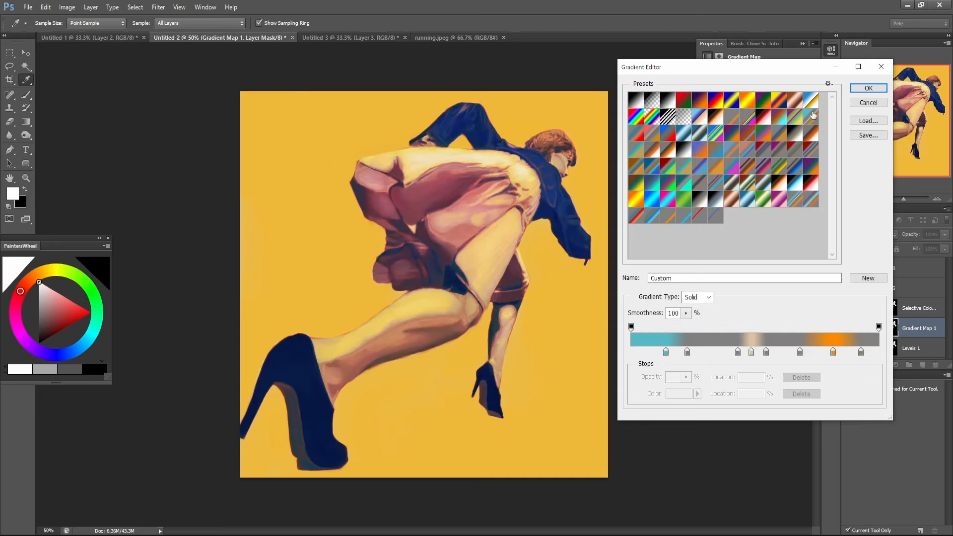
pyautogui.click(758, 117)
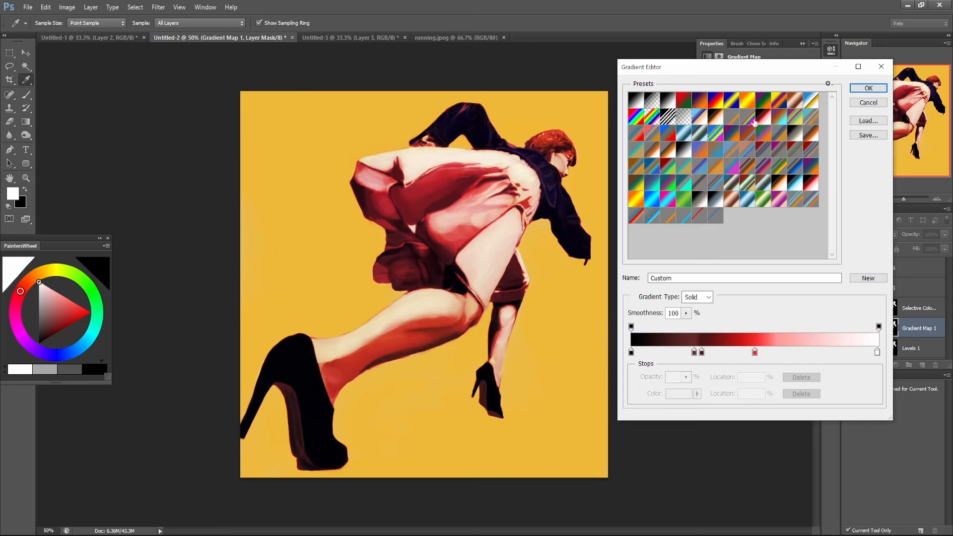
pyautogui.click(700, 142)
pyautogui.click(675, 137)
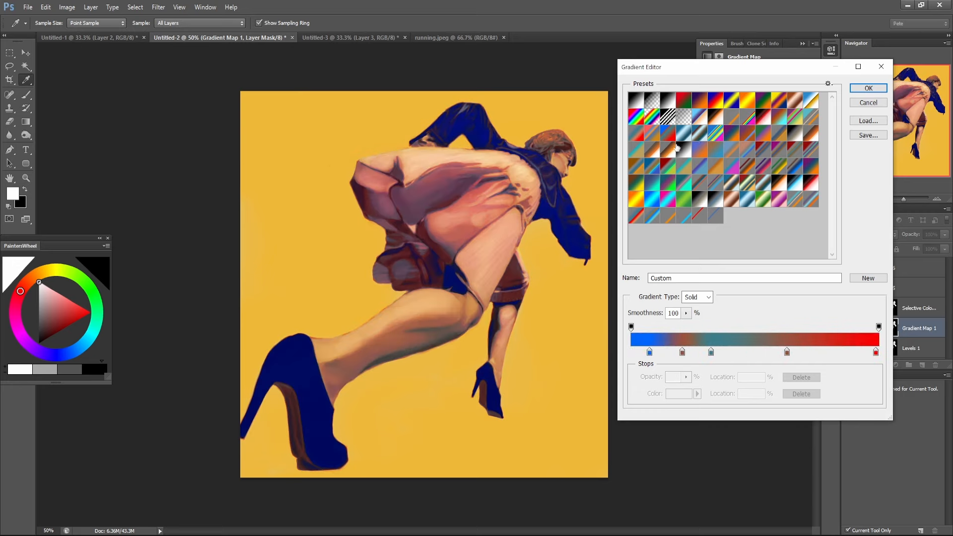
# Try the Simple Optimism, Possibility Space, Bikini Sunglasses and Clayface presets, among others, on the Gradient Map.
pyautogui.click(675, 151)
pyautogui.click(656, 157)
pyautogui.click(638, 157)
pyautogui.click(639, 169)
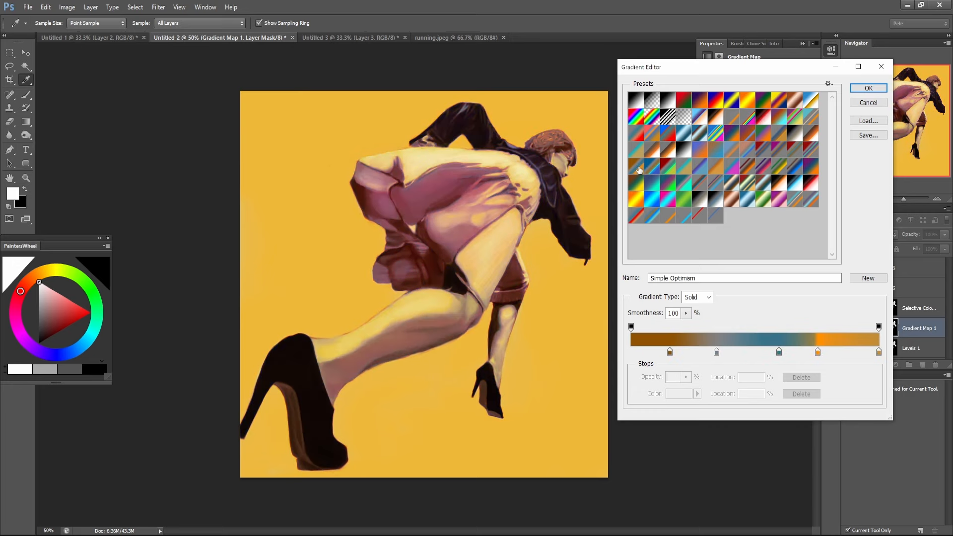
pyautogui.click(651, 167)
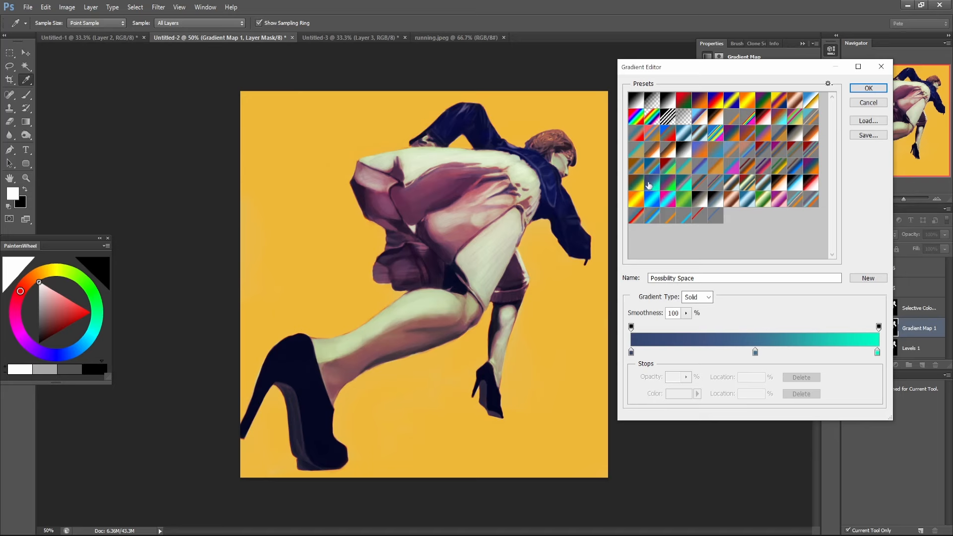
pyautogui.click(637, 184)
pyautogui.click(637, 203)
pyautogui.click(653, 204)
pyautogui.click(670, 205)
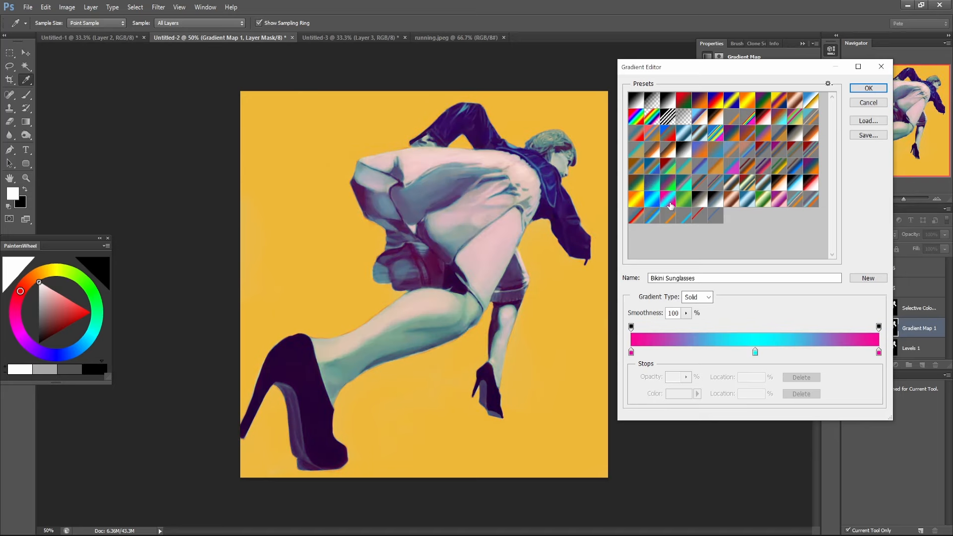
pyautogui.click(684, 201)
pyautogui.click(699, 201)
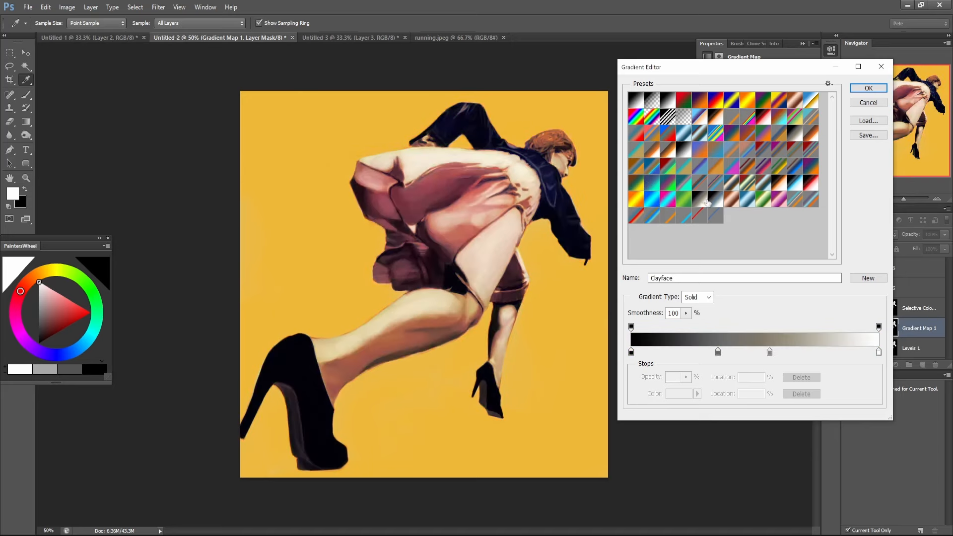
# Try the Going Infinite and Sound of Hooves presets, and apply Wasted Potential to the Gradient Map.
pyautogui.click(711, 201)
pyautogui.click(734, 201)
pyautogui.click(763, 201)
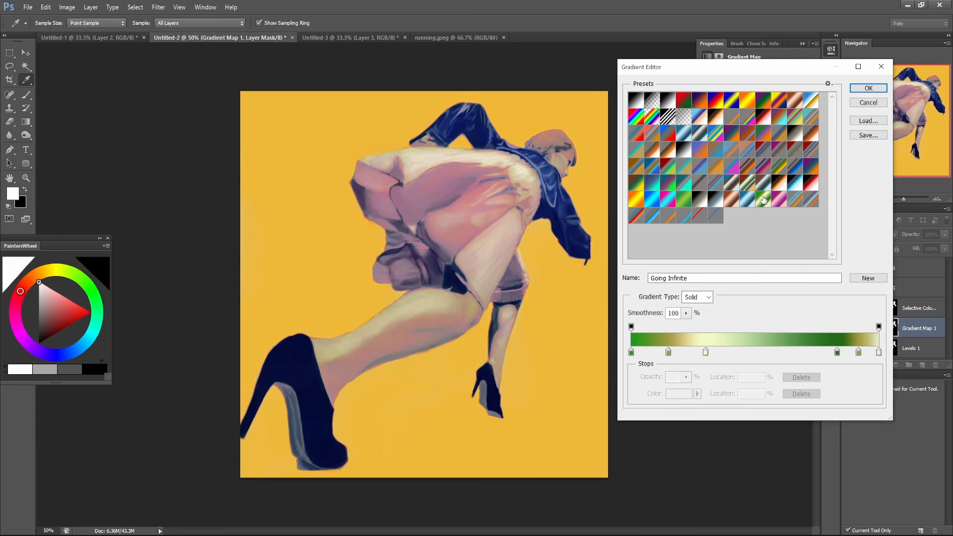
pyautogui.click(785, 202)
pyautogui.click(807, 201)
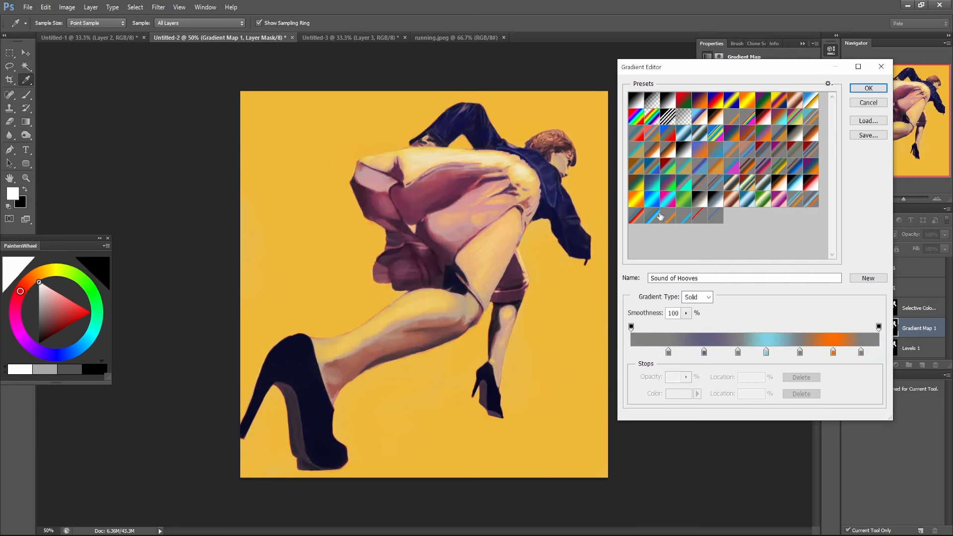
pyautogui.click(658, 215)
pyautogui.click(634, 218)
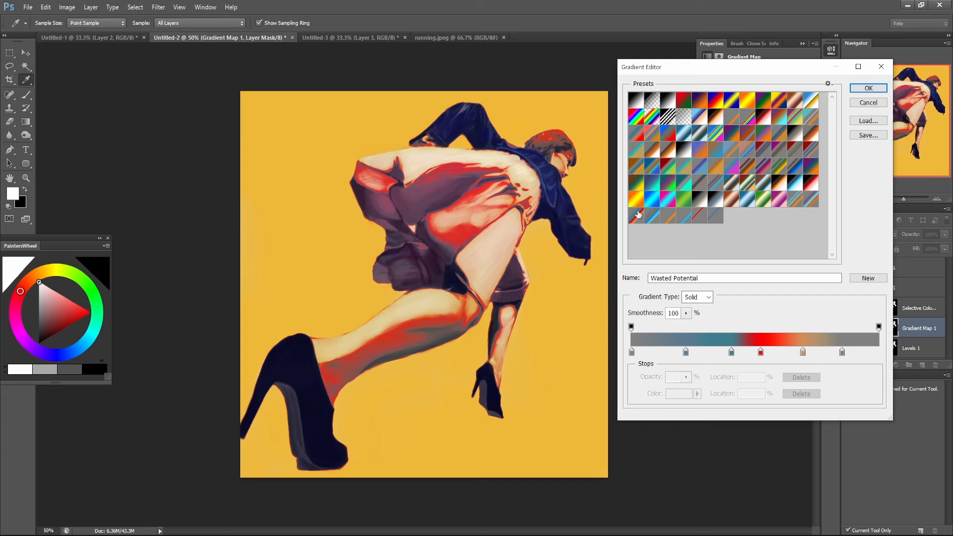
pyautogui.click(868, 88)
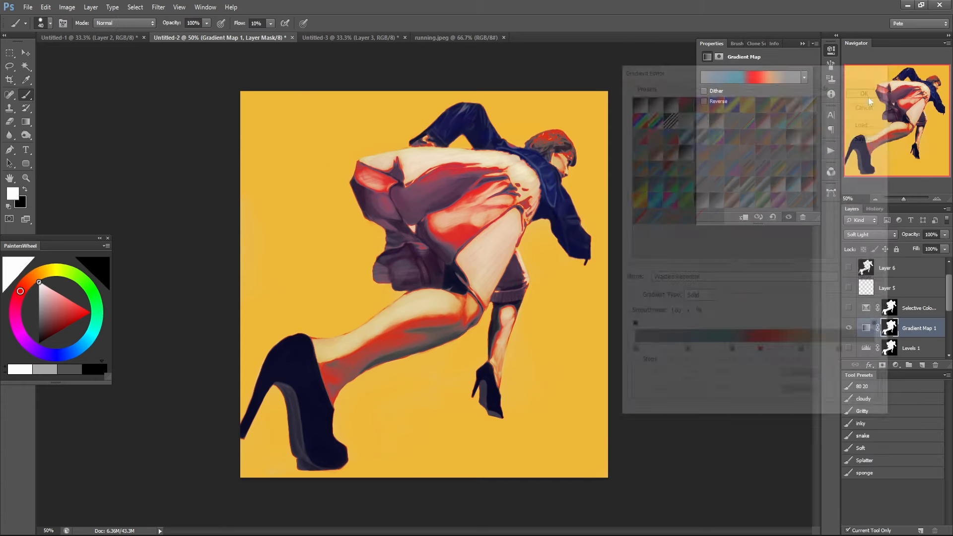
# Reduce the Gradient Map layer's opacity to 35%, comparing the figure with and without the layer.
pyautogui.moveTo(909, 237); pyautogui.dragTo(873, 239)
pyautogui.click(849, 328)
pyautogui.click(849, 328)
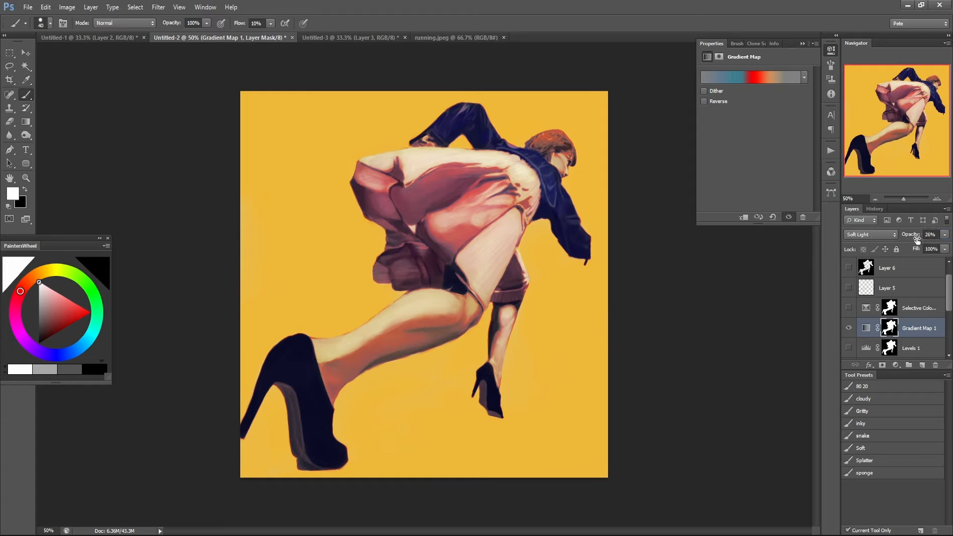
pyautogui.moveTo(917, 238); pyautogui.dragTo(922, 239)
# Try the Party Foul preset, apply the custom grey-blue-orange gradient to the Gradient Map, and hide that layer.
pyautogui.click(773, 75)
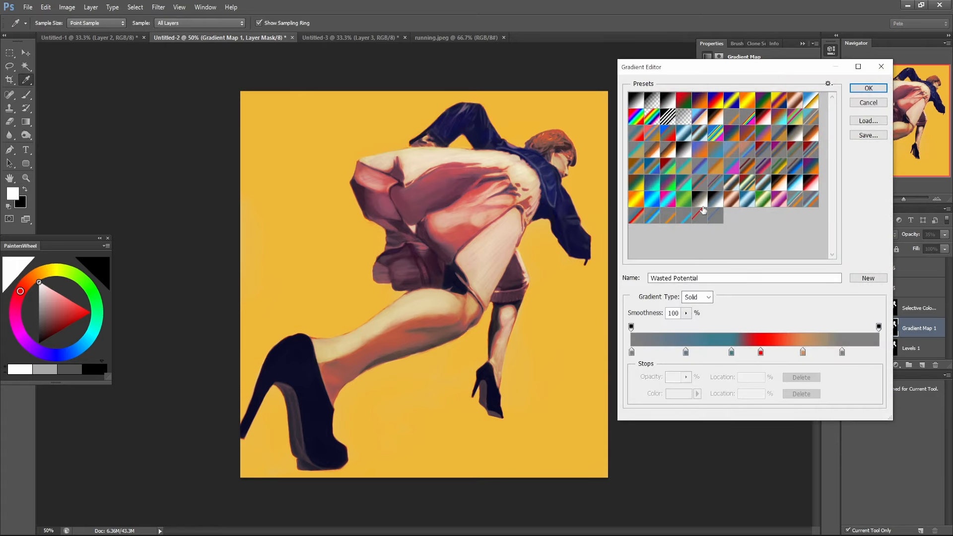
pyautogui.click(728, 172)
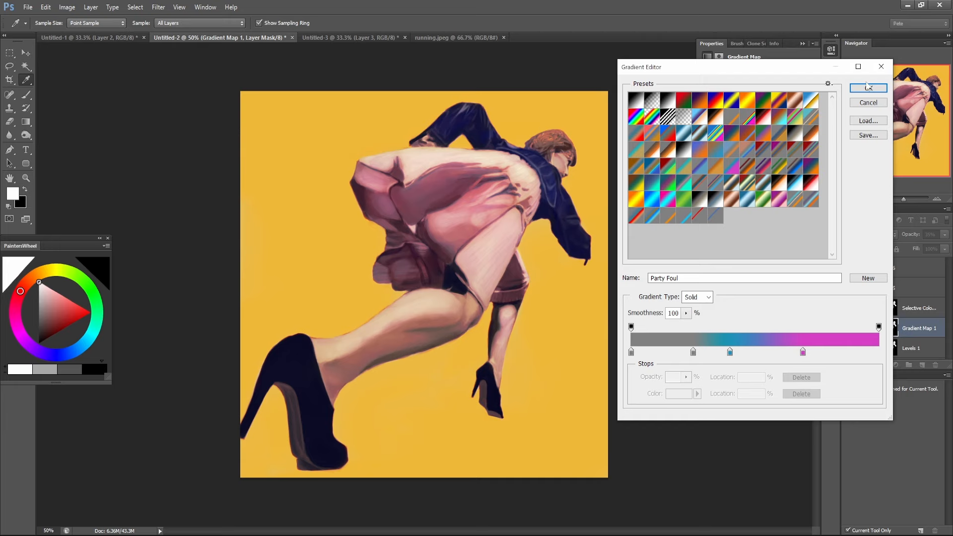
pyautogui.click(791, 137)
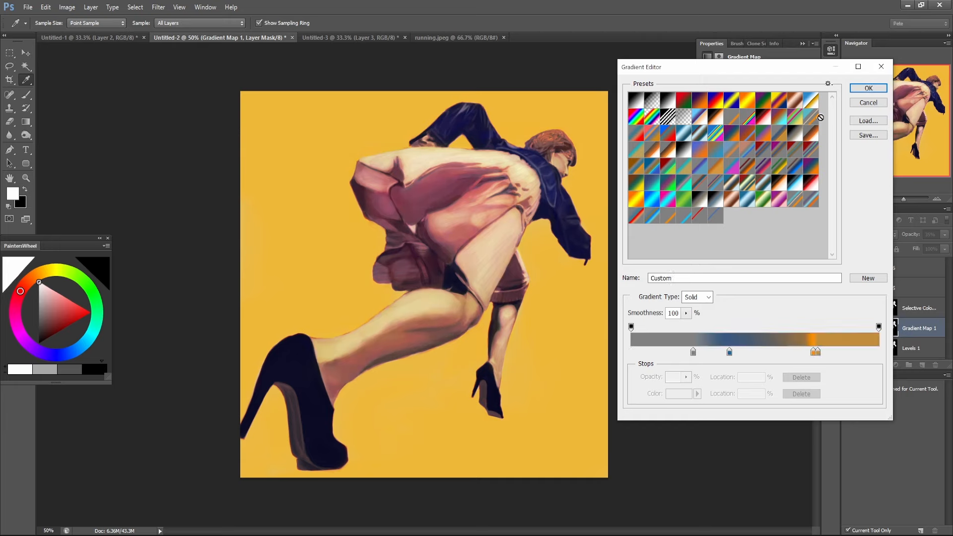
pyautogui.click(864, 91)
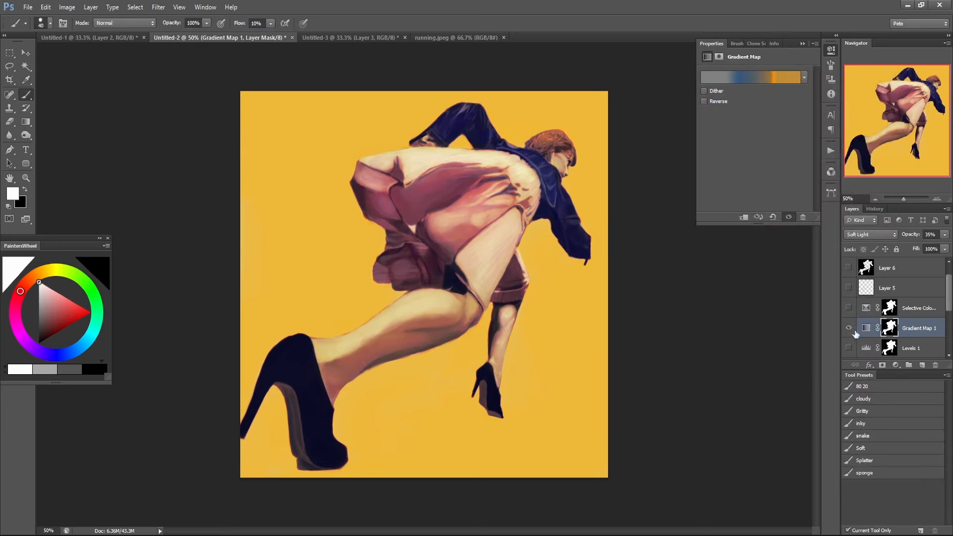
pyautogui.click(849, 328)
# Set the figure's Hue/Saturation adjustment to hue +1 and saturation +49.
pyautogui.scroll(-2, 854, 329)
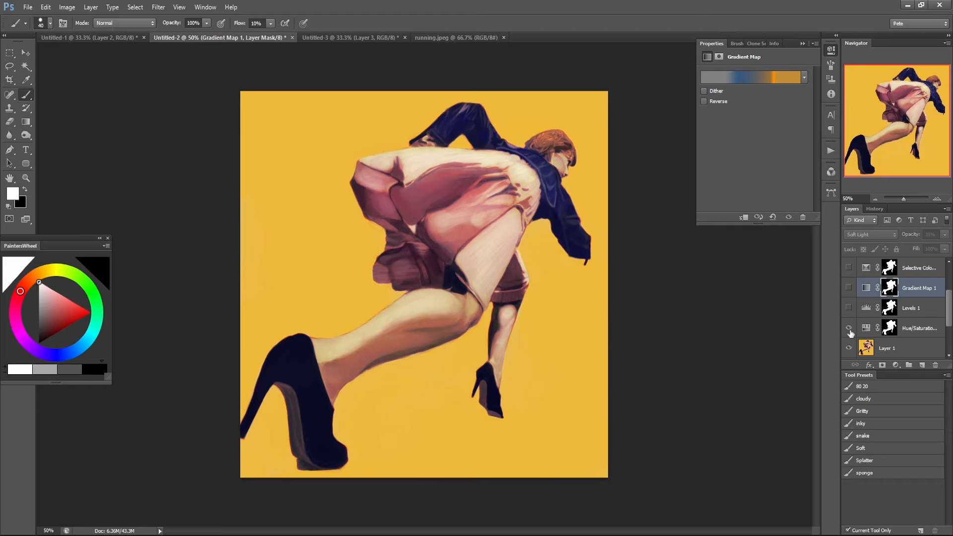
pyautogui.click(918, 328)
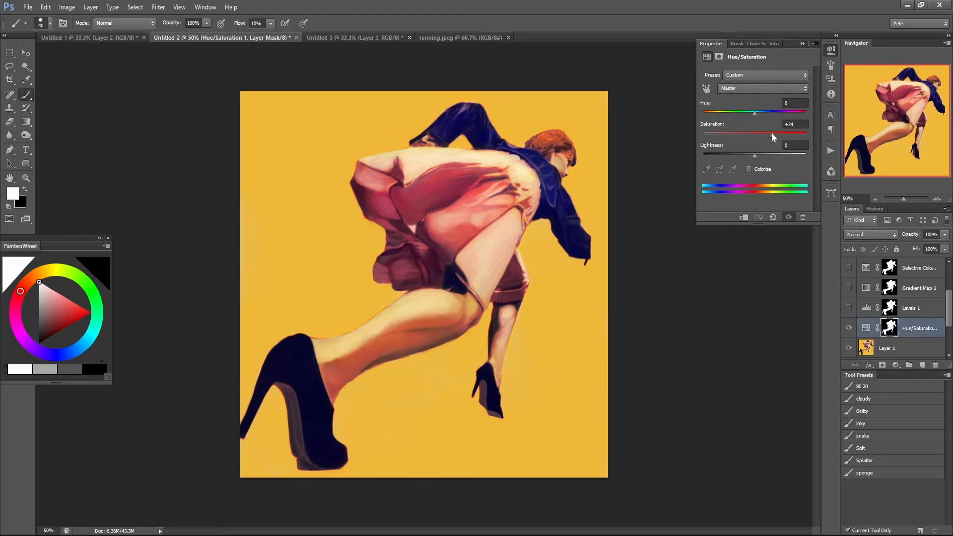
pyautogui.moveTo(755, 115); pyautogui.dragTo(778, 134)
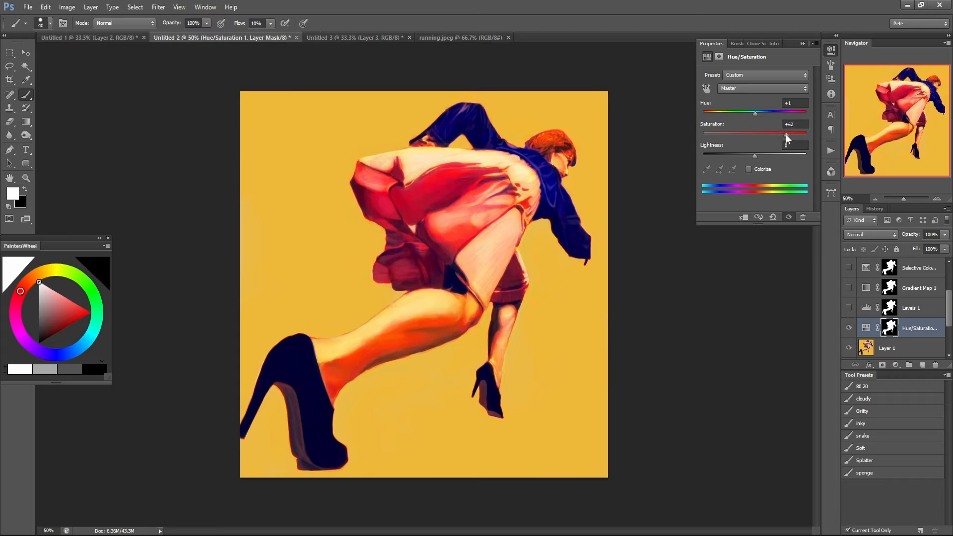
pyautogui.moveTo(784, 135); pyautogui.dragTo(780, 135)
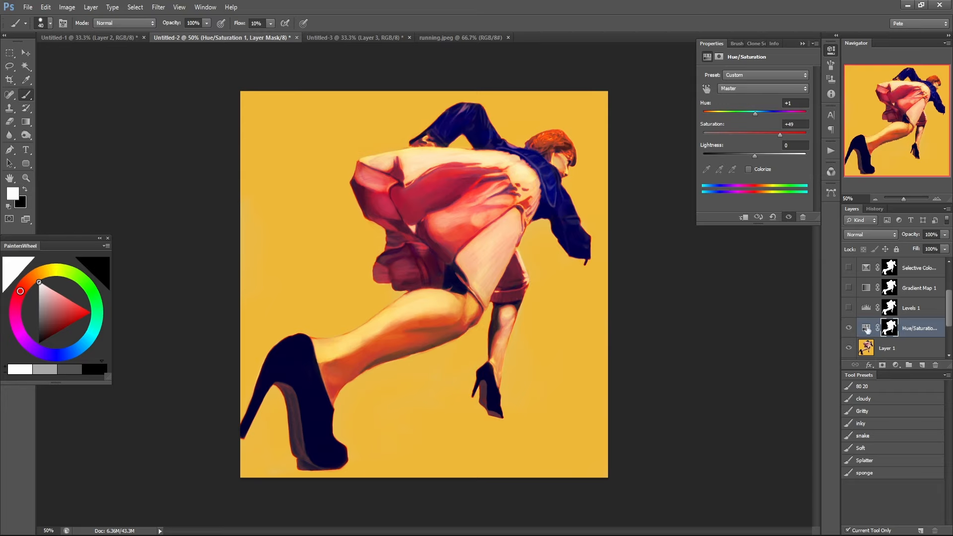
# Fill the Hue/Saturation layer's mask with black, and choose the 80 20 brush preset with white as the foreground colour.
pyautogui.click(889, 333)
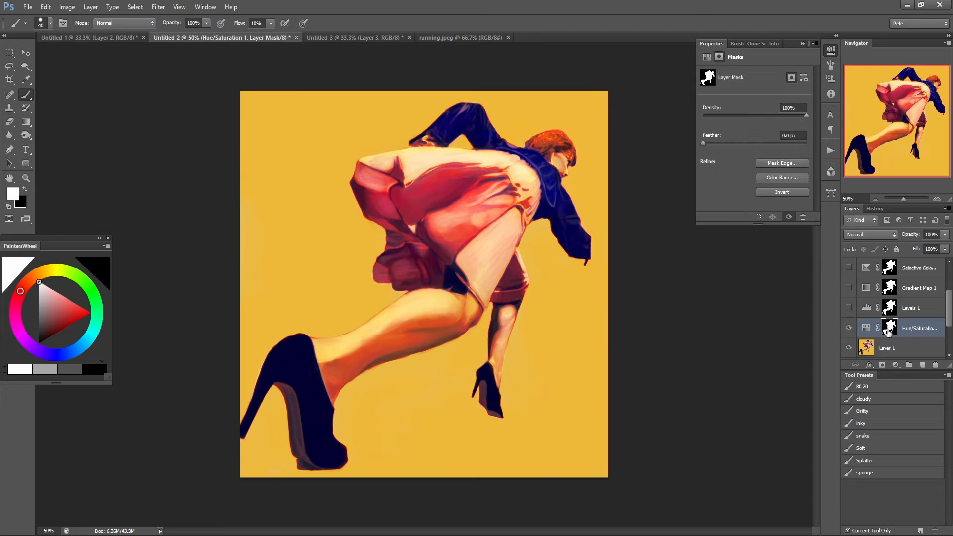
pyautogui.press('x')
pyautogui.hotkey('alt', 'BackSpace')
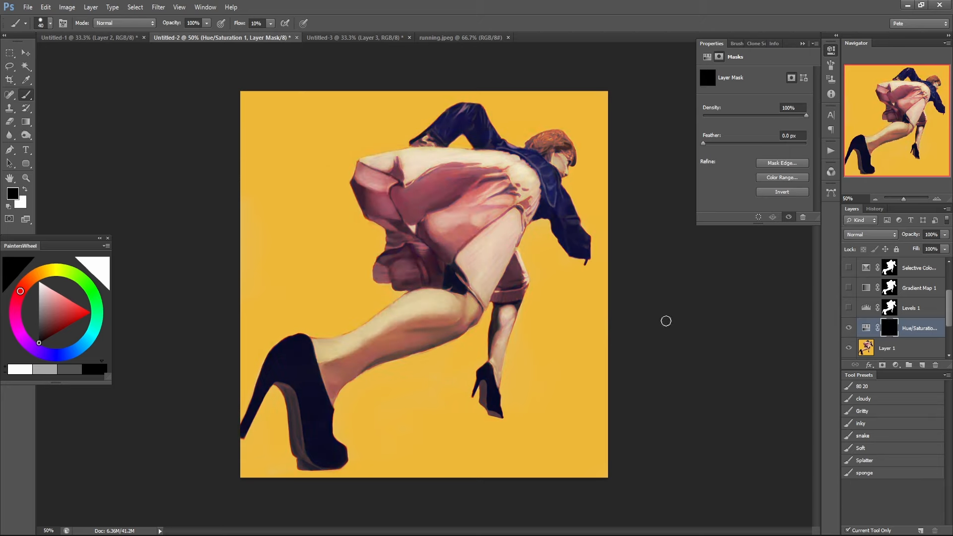
pyautogui.press('x')
pyautogui.click(872, 388)
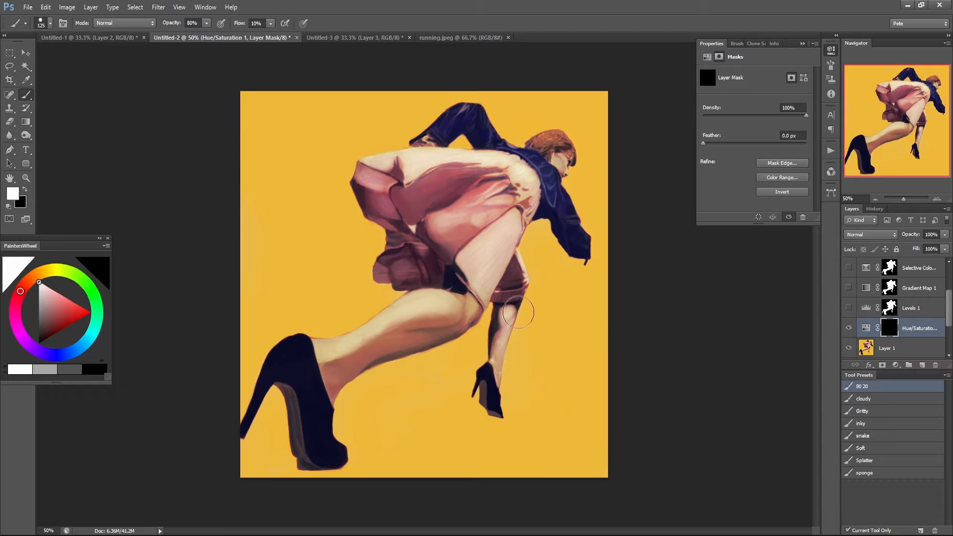
# Paint white on the Hue/Saturation mask at 40% and 30% brush opacity to reveal the saturation over the skirt, legs and face.
pyautogui.press('4')
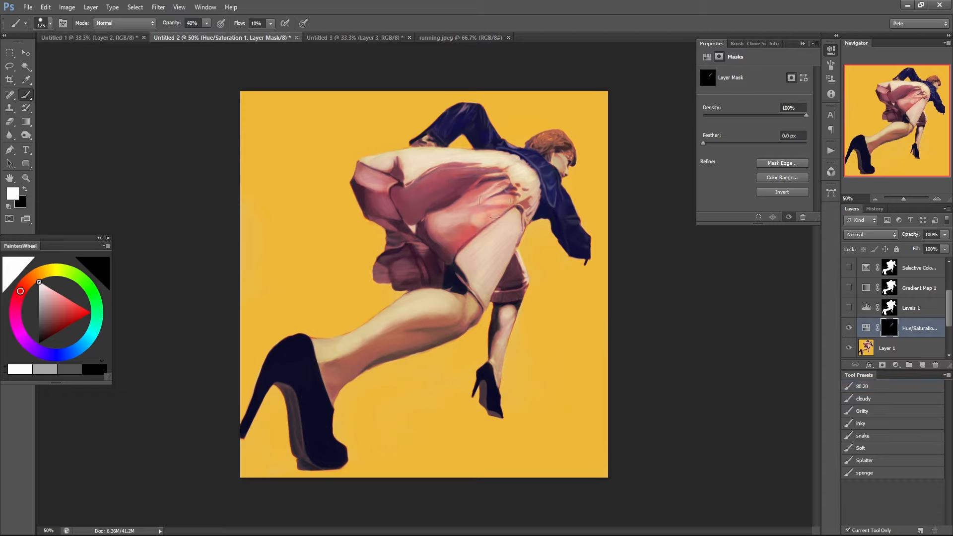
pyautogui.moveTo(497, 184)
pyautogui.mouseDown()
pyautogui.moveTo(430, 238)
pyautogui.moveTo(510, 172)
pyautogui.moveTo(520, 179)
pyautogui.moveTo(410, 195)
pyautogui.moveTo(459, 169)
pyautogui.moveTo(403, 203)
pyautogui.moveTo(504, 163)
pyautogui.moveTo(458, 181)
pyautogui.mouseUp()
pyautogui.press('3')
pyautogui.moveTo(527, 180)
pyautogui.mouseDown()
pyautogui.moveTo(520, 177)
pyautogui.moveTo(530, 186)
pyautogui.moveTo(518, 209)
pyautogui.moveTo(524, 214)
pyautogui.mouseUp()
pyautogui.moveTo(502, 181)
pyautogui.mouseDown()
pyautogui.moveTo(483, 163)
pyautogui.moveTo(398, 178)
pyautogui.moveTo(417, 155)
pyautogui.moveTo(390, 163)
pyautogui.moveTo(366, 189)
pyautogui.moveTo(419, 192)
pyautogui.moveTo(389, 228)
pyautogui.moveTo(427, 225)
pyautogui.moveTo(401, 275)
pyautogui.moveTo(451, 257)
pyautogui.moveTo(509, 272)
pyautogui.moveTo(435, 277)
pyautogui.moveTo(398, 337)
pyautogui.moveTo(388, 332)
pyautogui.moveTo(430, 291)
pyautogui.moveTo(423, 317)
pyautogui.moveTo(473, 302)
pyautogui.moveTo(459, 319)
pyautogui.moveTo(394, 352)
pyautogui.moveTo(392, 322)
pyautogui.moveTo(325, 353)
pyautogui.moveTo(328, 372)
pyautogui.moveTo(346, 364)
pyautogui.moveTo(334, 385)
pyautogui.moveTo(452, 307)
pyautogui.mouseUp()
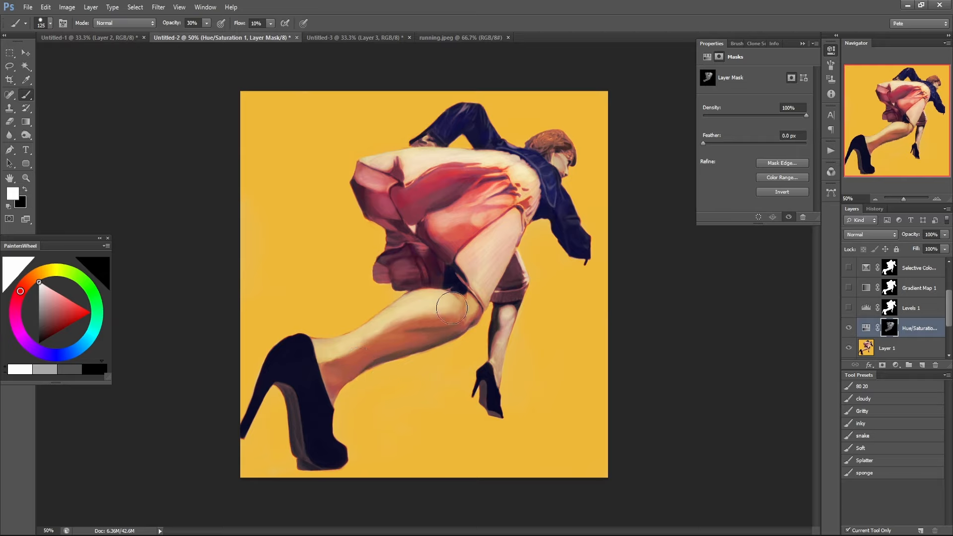
pyautogui.moveTo(511, 271)
pyautogui.mouseDown()
pyautogui.moveTo(512, 315)
pyautogui.moveTo(498, 345)
pyautogui.mouseUp()
pyautogui.moveTo(562, 171)
pyautogui.mouseDown()
pyautogui.moveTo(549, 152)
pyautogui.moveTo(578, 159)
pyautogui.moveTo(570, 166)
pyautogui.moveTo(509, 143)
pyautogui.moveTo(439, 133)
pyautogui.moveTo(583, 149)
pyautogui.moveTo(565, 184)
pyautogui.mouseUp()
pyautogui.moveTo(541, 159); pyautogui.dragTo(554, 193)
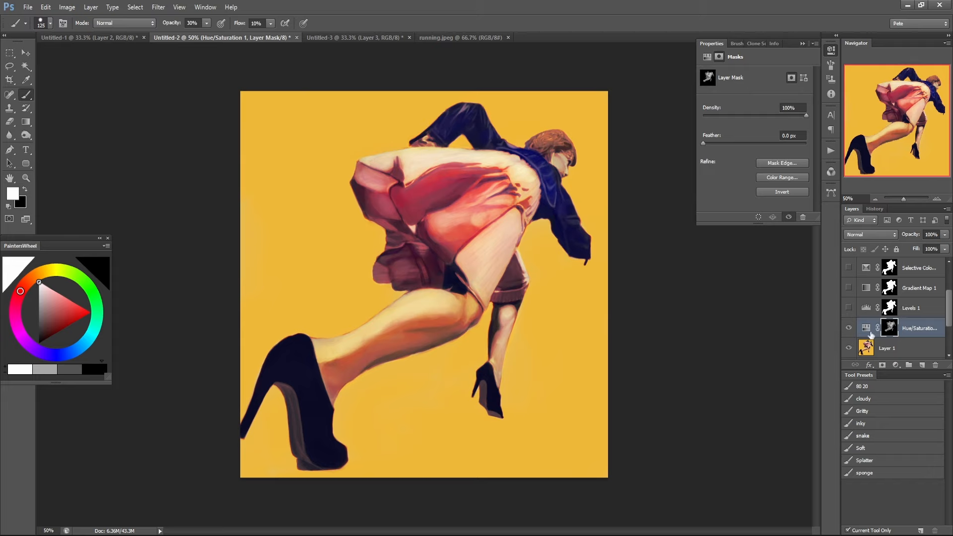
# Show the Levels layer and set its input levels to 33, 2.01 and 218.
pyautogui.click(849, 308)
pyautogui.click(889, 312)
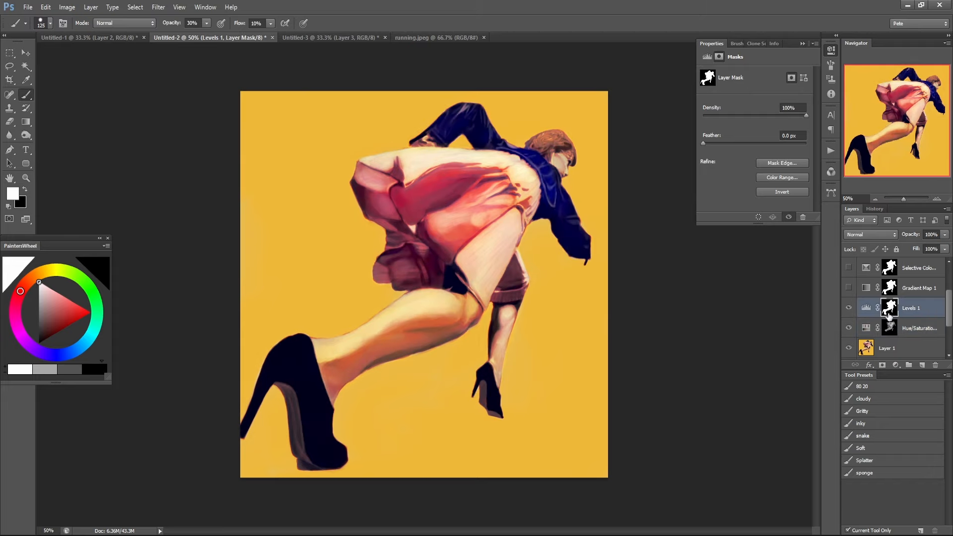
pyautogui.click(867, 308)
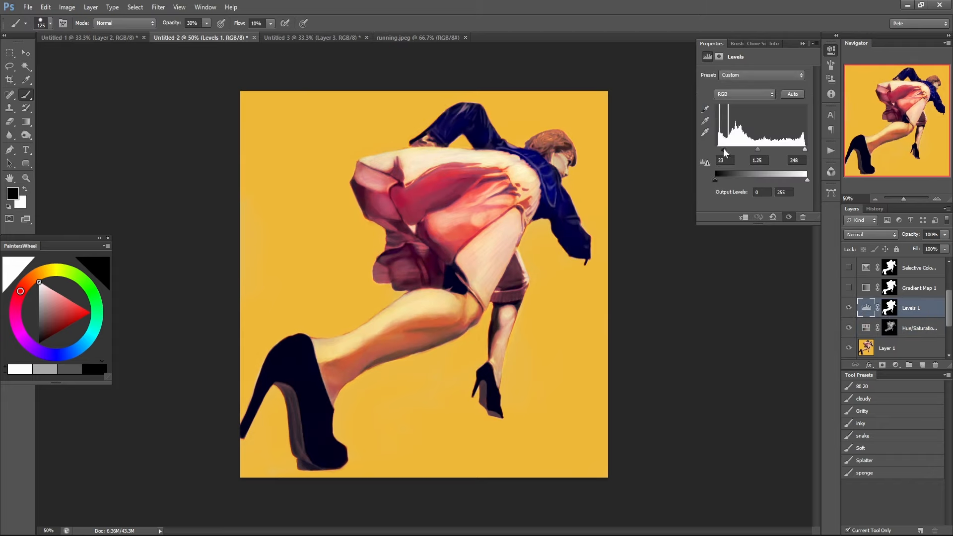
pyautogui.moveTo(724, 153); pyautogui.dragTo(735, 148)
pyautogui.moveTo(805, 150); pyautogui.dragTo(744, 151)
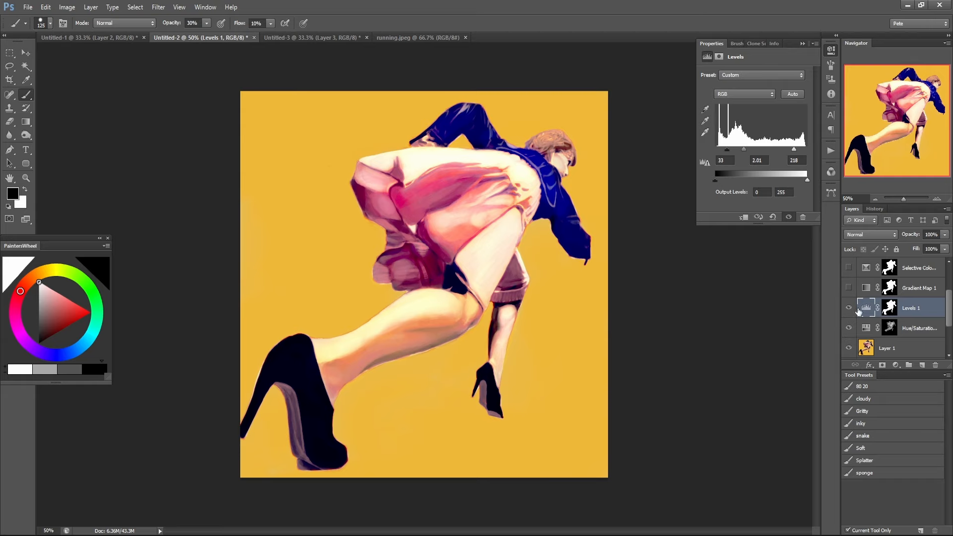
# Fill the Levels layer's mask with black.
pyautogui.click(890, 308)
pyautogui.press('x')
pyautogui.press('x')
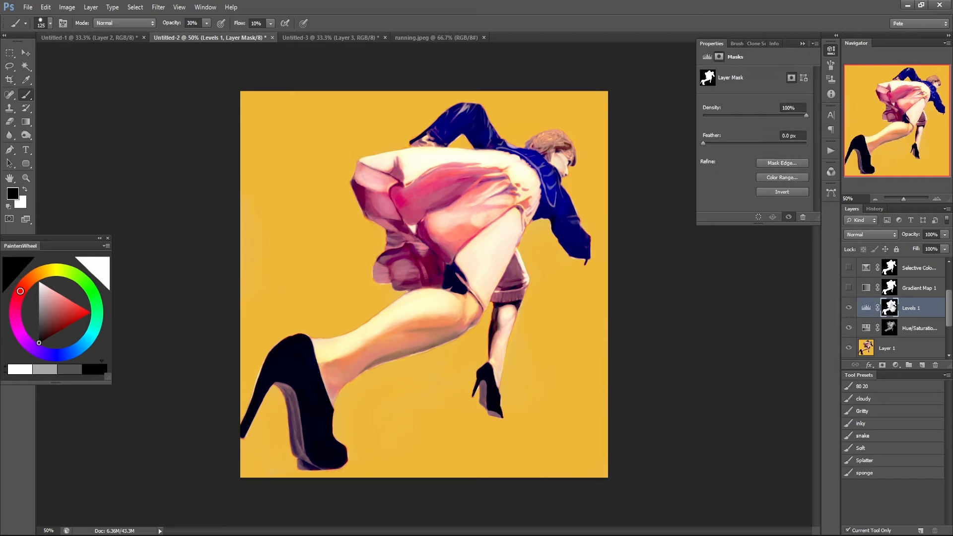
pyautogui.hotkey('alt', 'BackSpace')
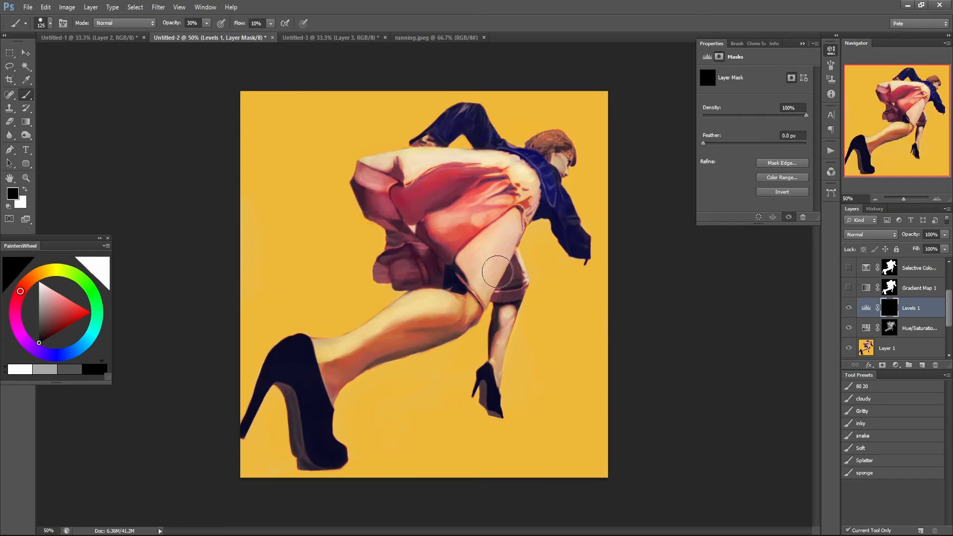
# Paint white on the Levels mask at 50% and 30% brush opacity to brighten the skirt, face and extended leg.
pyautogui.press('x')
pyautogui.moveTo(527, 193)
pyautogui.mouseDown()
pyautogui.moveTo(472, 227)
pyautogui.moveTo(503, 187)
pyautogui.moveTo(487, 169)
pyautogui.moveTo(416, 206)
pyautogui.moveTo(431, 180)
pyautogui.moveTo(457, 190)
pyautogui.moveTo(429, 218)
pyautogui.moveTo(516, 210)
pyautogui.moveTo(472, 276)
pyautogui.moveTo(502, 266)
pyautogui.moveTo(491, 289)
pyautogui.moveTo(527, 216)
pyautogui.mouseUp()
pyautogui.press('5')
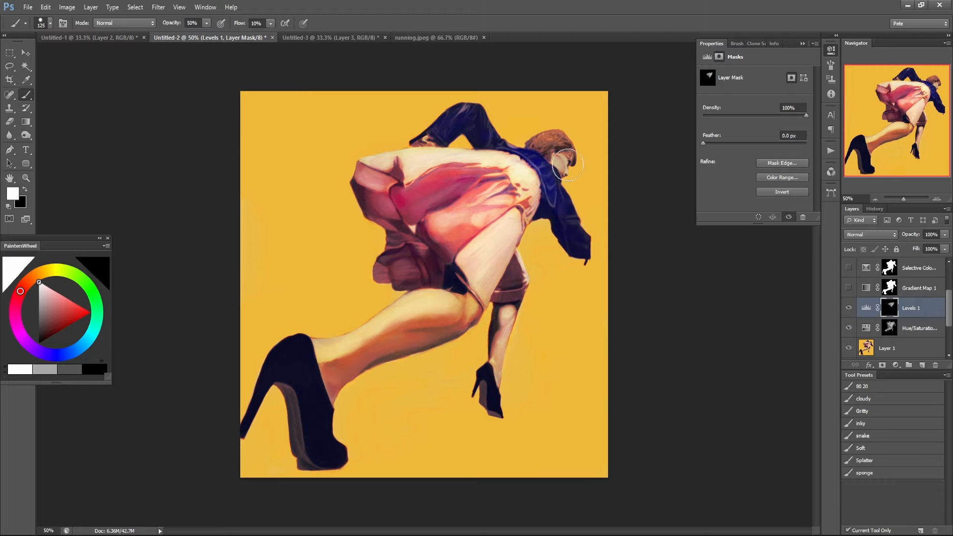
pyautogui.moveTo(560, 166); pyautogui.dragTo(545, 147)
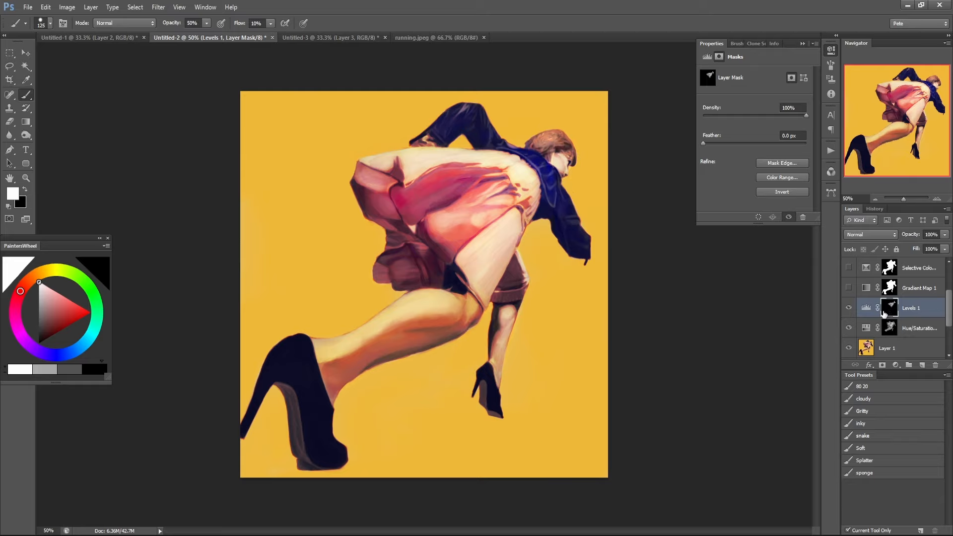
pyautogui.press('3')
pyautogui.moveTo(345, 355)
pyautogui.mouseDown()
pyautogui.moveTo(418, 303)
pyautogui.moveTo(419, 316)
pyautogui.moveTo(462, 297)
pyautogui.moveTo(461, 308)
pyautogui.moveTo(473, 304)
pyautogui.moveTo(450, 312)
pyautogui.moveTo(470, 303)
pyautogui.moveTo(439, 304)
pyautogui.moveTo(438, 292)
pyautogui.moveTo(408, 303)
pyautogui.moveTo(394, 333)
pyautogui.moveTo(456, 310)
pyautogui.moveTo(322, 366)
pyautogui.moveTo(328, 393)
pyautogui.moveTo(352, 394)
pyautogui.moveTo(398, 324)
pyautogui.mouseUp()
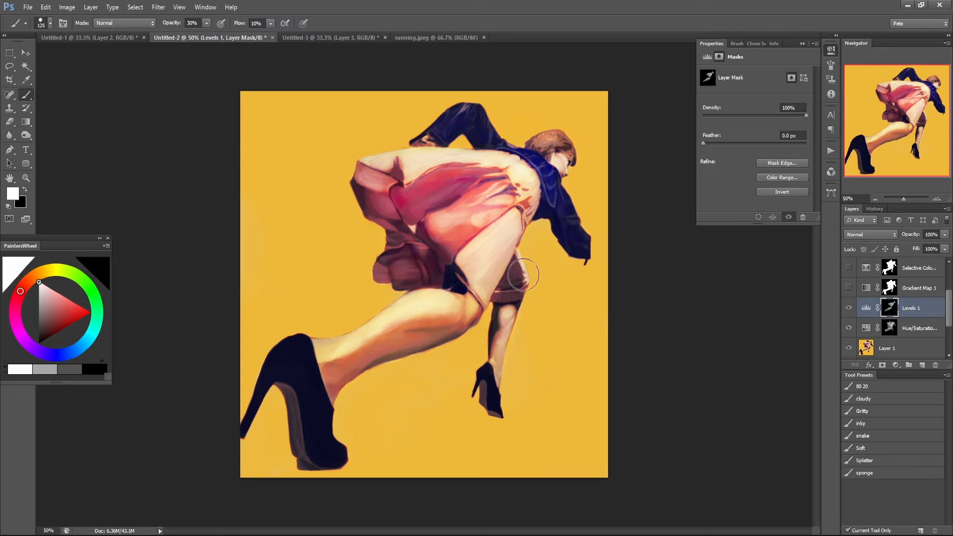
pyautogui.moveTo(407, 220)
pyautogui.mouseDown()
pyautogui.moveTo(442, 178)
pyautogui.moveTo(415, 184)
pyautogui.moveTo(411, 175)
pyautogui.moveTo(456, 165)
pyautogui.moveTo(525, 174)
pyautogui.mouseUp()
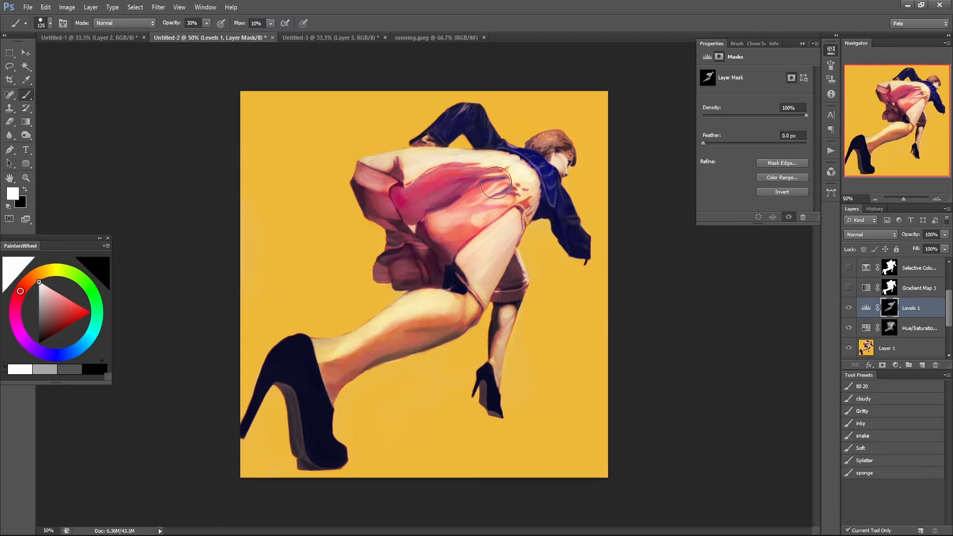
# Paint black on the Levels mask at 50% brush opacity to soften the effect around the head, and restore white as the foreground colour.
pyautogui.click(848, 308)
pyautogui.click(848, 308)
pyautogui.press('x')
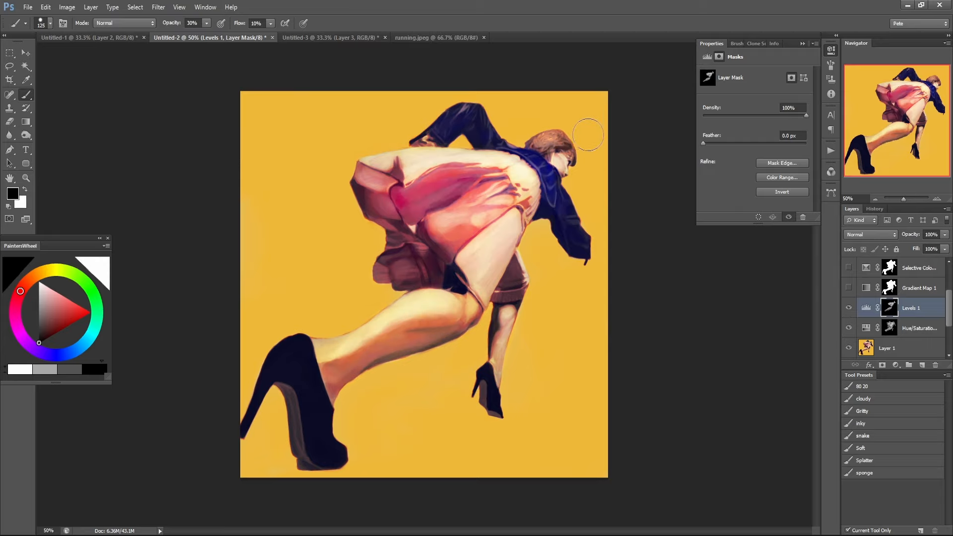
pyautogui.press('5')
pyautogui.moveTo(536, 133)
pyautogui.mouseDown()
pyautogui.moveTo(572, 136)
pyautogui.moveTo(563, 148)
pyautogui.moveTo(576, 153)
pyautogui.moveTo(573, 170)
pyautogui.moveTo(565, 155)
pyautogui.moveTo(593, 246)
pyautogui.moveTo(556, 176)
pyautogui.mouseUp()
pyautogui.press('x')
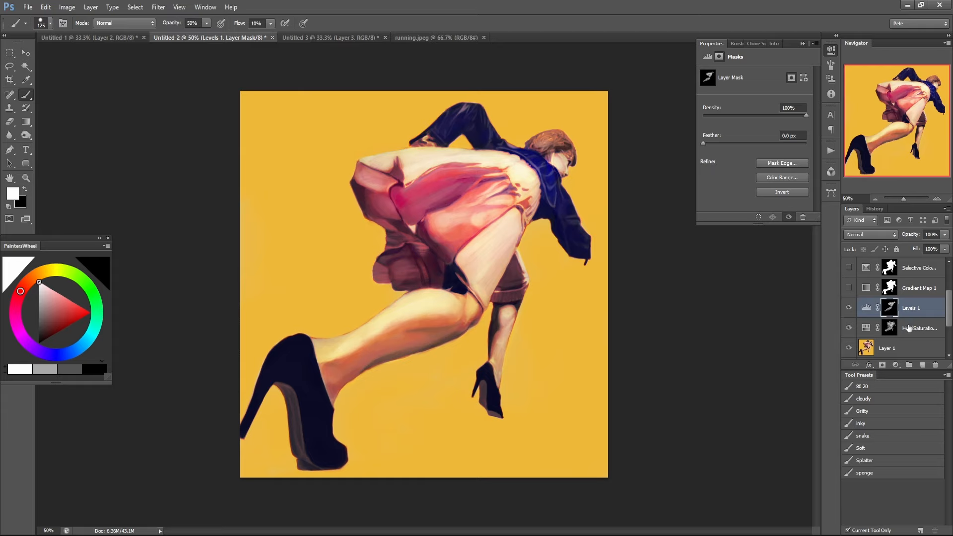
# Compare the figure with and without the Hue/Saturation and Levels layers.
pyautogui.click(849, 310)
pyautogui.click(849, 328)
pyautogui.click(849, 329)
pyautogui.click(849, 312)
pyautogui.click(848, 312)
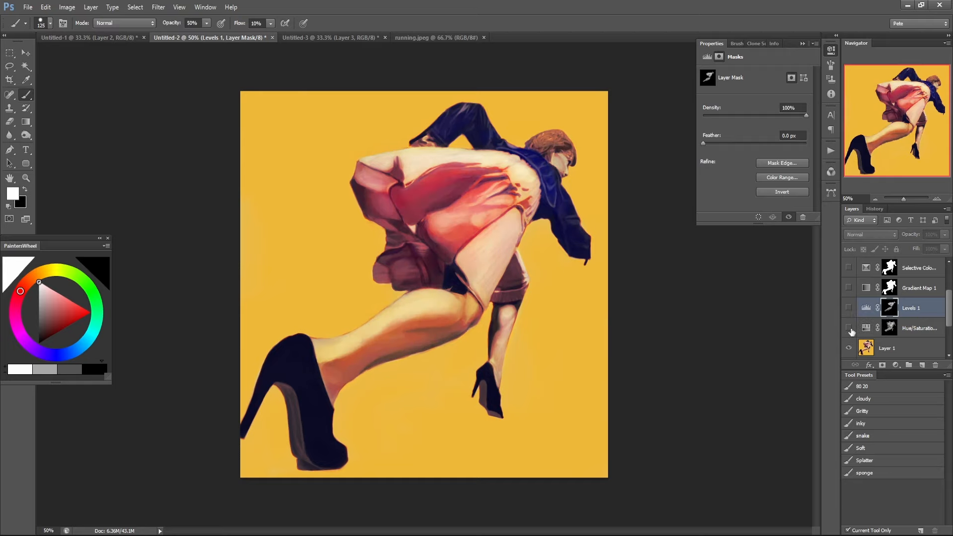
pyautogui.click(850, 329)
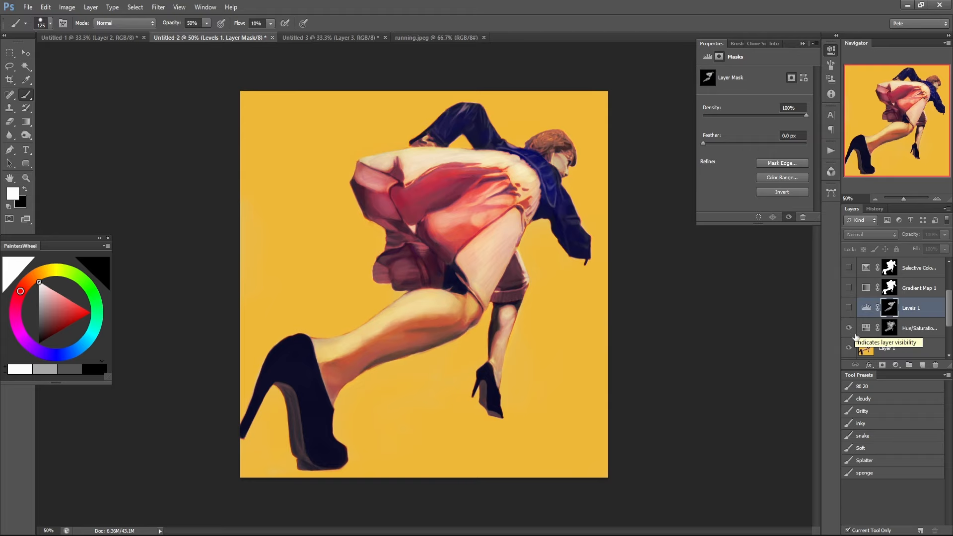
pyautogui.rightClick(854, 335)
pyautogui.click(854, 328)
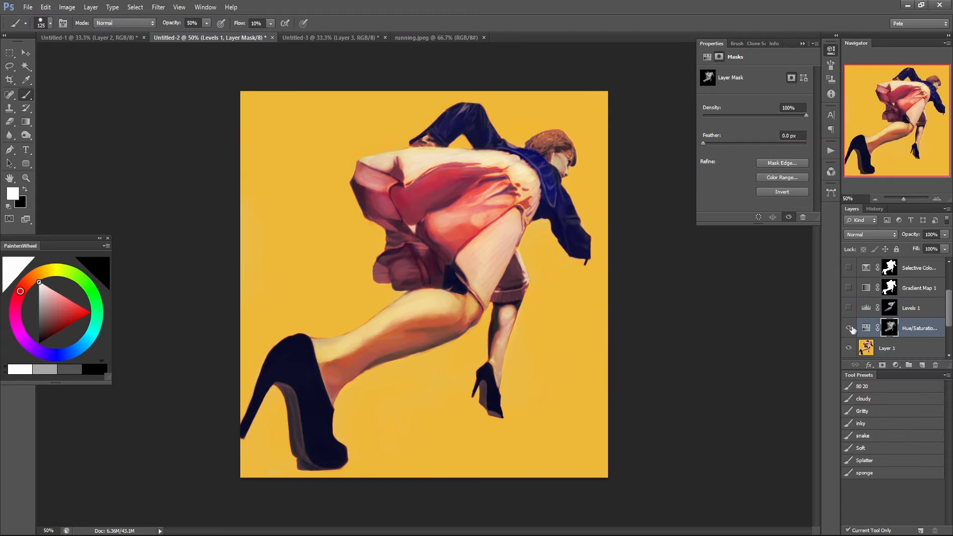
pyautogui.click(849, 328)
pyautogui.click(849, 328)
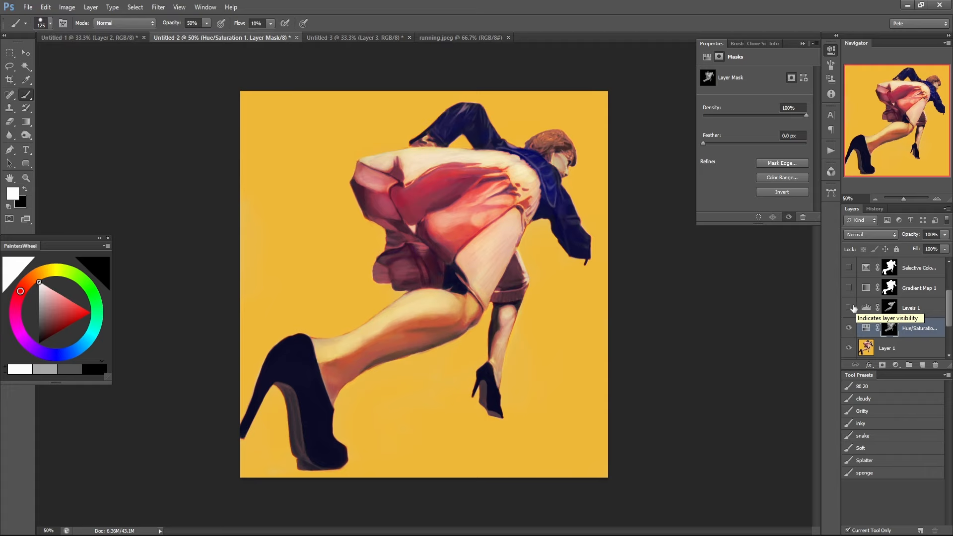
# Toggle only the Levels layer to examine its brightening of the skirt, face and leg.
pyautogui.click(854, 308)
pyautogui.click(849, 309)
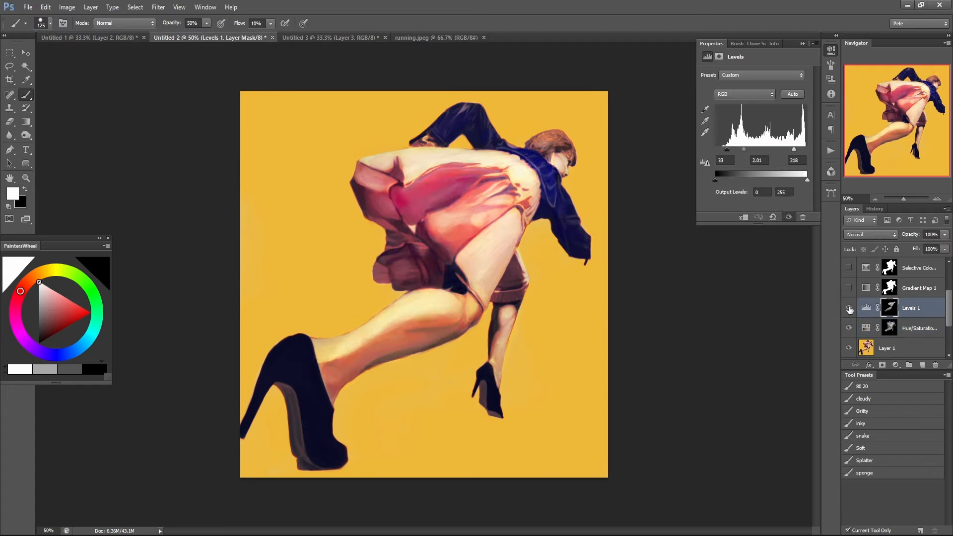
pyautogui.click(849, 309)
pyautogui.click(849, 309)
pyautogui.click(849, 309)
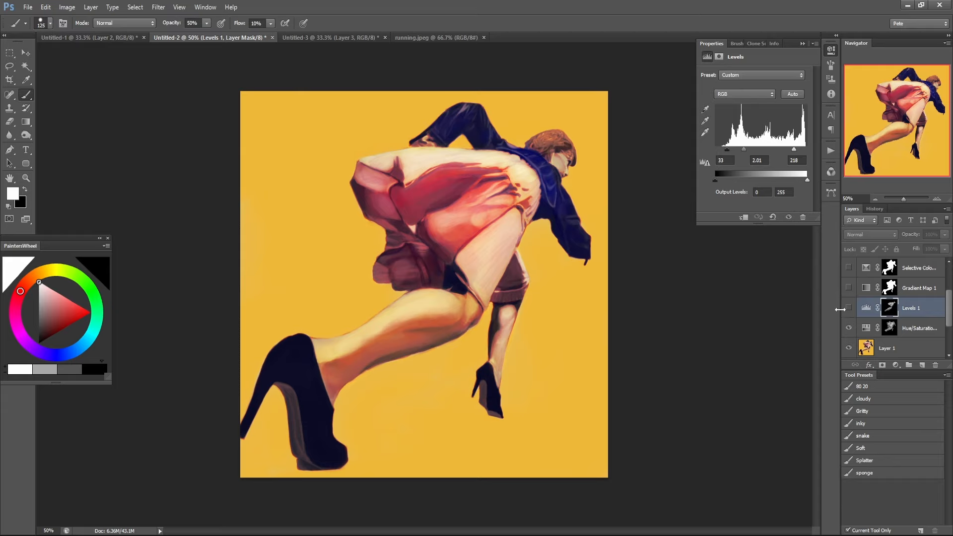
pyautogui.click(848, 309)
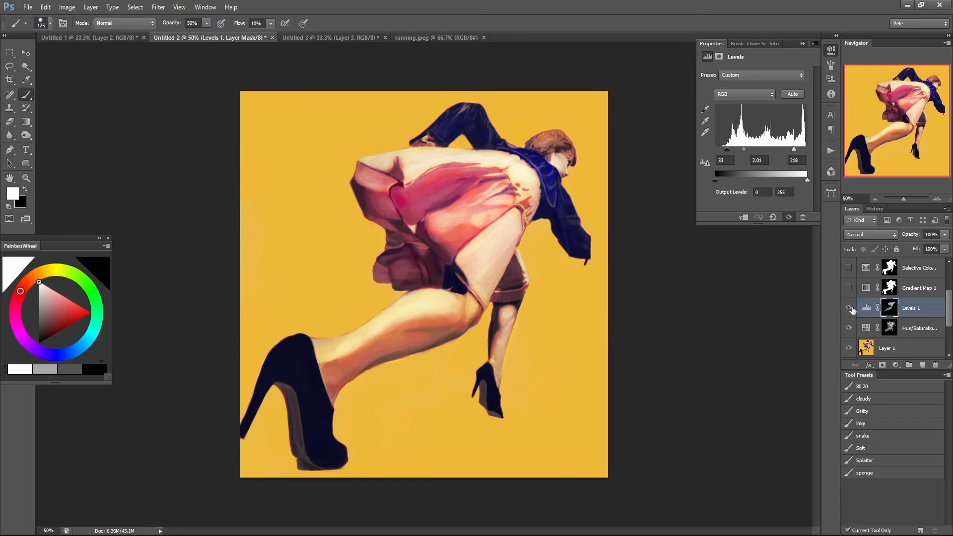
pyautogui.click(849, 308)
pyautogui.click(849, 308)
# Hide the Levels layer, show the Gradient Map and Selective Color layers, and fill the Selective Color mask with black.
pyautogui.click(849, 308)
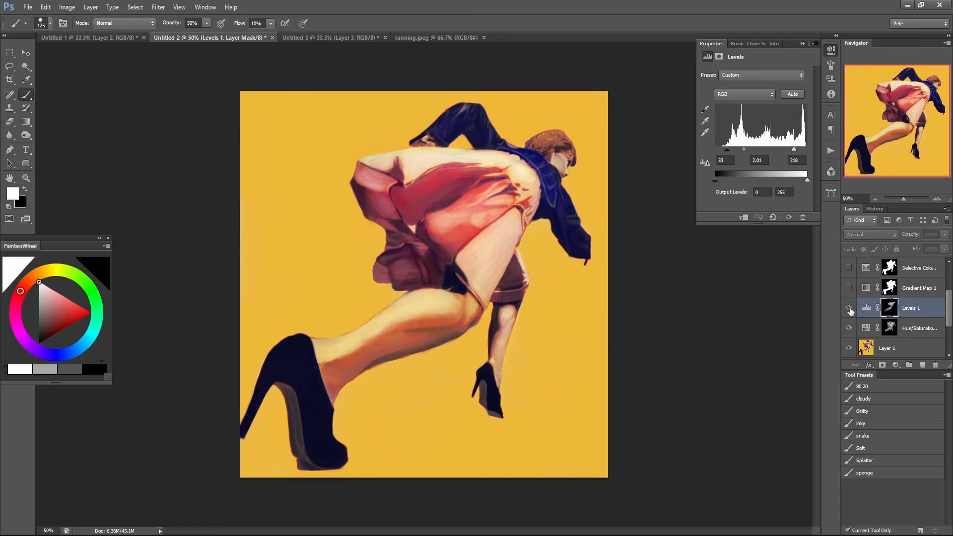
pyautogui.click(849, 309)
pyautogui.click(849, 309)
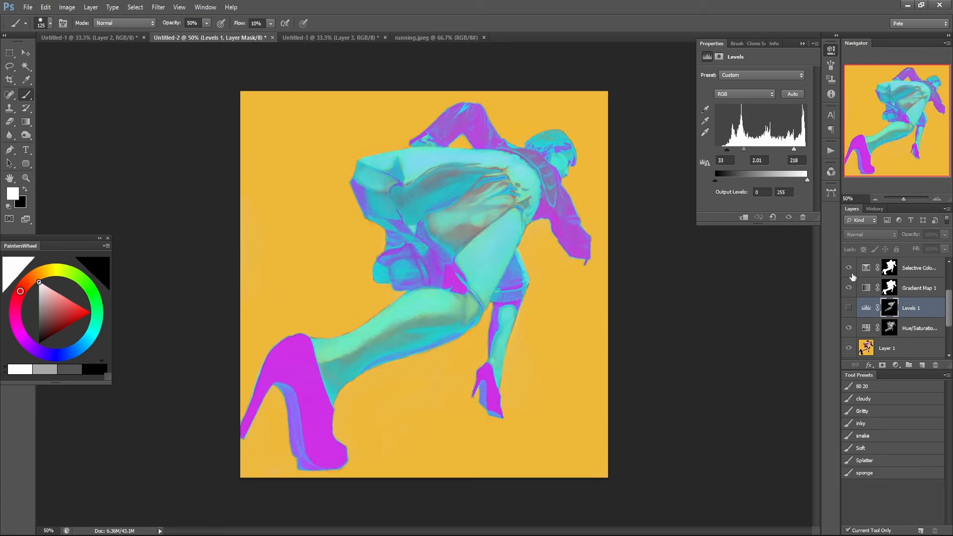
pyautogui.click(888, 270)
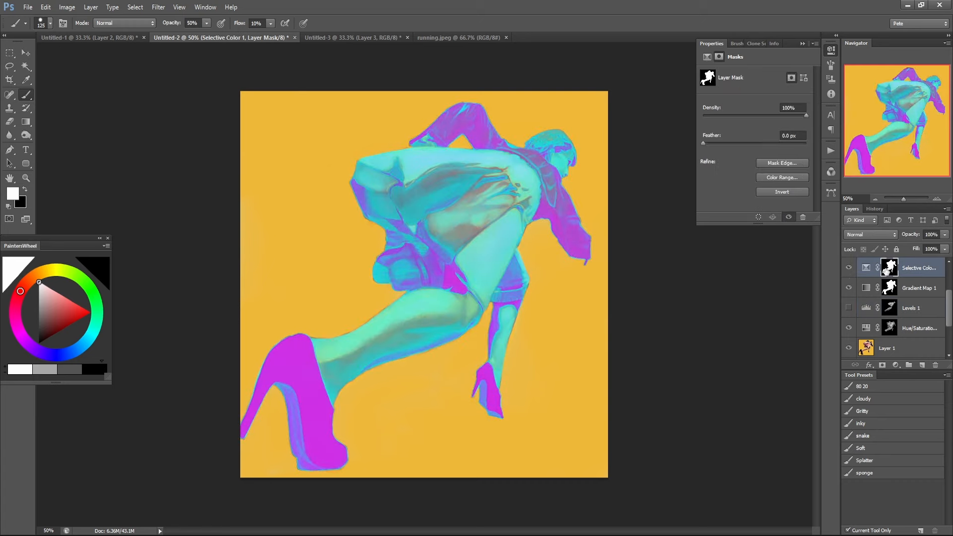
pyautogui.press('x')
pyautogui.hotkey('alt', 'BackSpace')
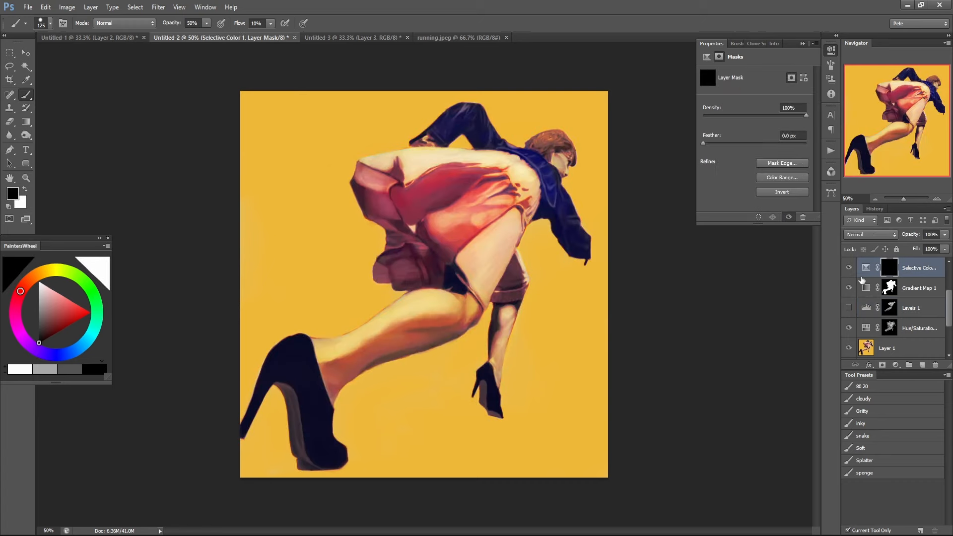
# Try painting white on the Selective Color mask over the skirt at 40% and 20% brush opacity, undoing some strokes.
pyautogui.press('x')
pyautogui.press('4')
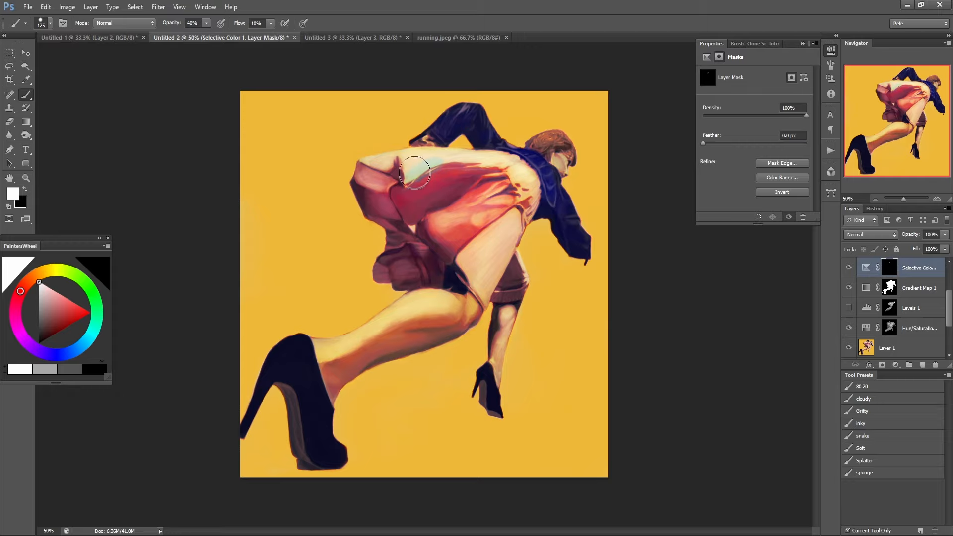
pyautogui.press('2')
pyautogui.moveTo(450, 167)
pyautogui.mouseDown()
pyautogui.moveTo(410, 185)
pyautogui.moveTo(463, 160)
pyautogui.moveTo(402, 180)
pyautogui.moveTo(443, 170)
pyautogui.moveTo(437, 146)
pyautogui.moveTo(420, 163)
pyautogui.moveTo(407, 158)
pyautogui.moveTo(407, 173)
pyautogui.moveTo(441, 163)
pyautogui.moveTo(404, 163)
pyautogui.moveTo(450, 150)
pyautogui.moveTo(373, 160)
pyautogui.moveTo(456, 156)
pyautogui.moveTo(447, 154)
pyautogui.moveTo(481, 169)
pyautogui.moveTo(511, 161)
pyautogui.moveTo(375, 164)
pyautogui.moveTo(418, 152)
pyautogui.moveTo(358, 164)
pyautogui.moveTo(501, 149)
pyautogui.moveTo(602, 155)
pyautogui.moveTo(578, 151)
pyautogui.moveTo(492, 173)
pyautogui.moveTo(526, 168)
pyautogui.moveTo(521, 176)
pyautogui.moveTo(533, 178)
pyautogui.moveTo(479, 203)
pyautogui.moveTo(502, 186)
pyautogui.moveTo(492, 186)
pyautogui.moveTo(482, 191)
pyautogui.moveTo(539, 181)
pyautogui.moveTo(466, 243)
pyautogui.moveTo(491, 234)
pyautogui.moveTo(469, 263)
pyautogui.moveTo(528, 209)
pyautogui.moveTo(471, 233)
pyautogui.moveTo(463, 263)
pyautogui.moveTo(481, 213)
pyautogui.moveTo(407, 214)
pyautogui.moveTo(397, 173)
pyautogui.moveTo(362, 182)
pyautogui.moveTo(395, 236)
pyautogui.mouseUp()
pyautogui.press('5')
pyautogui.hotkey('ctrl', 'alt', 'z')
pyautogui.hotkey('ctrl', 'alt', 'z')
pyautogui.hotkey('ctrl', 'alt', 'z')
pyautogui.hotkey('ctrl', 'alt', 'z')
pyautogui.hotkey('ctrl', 'z')
# Try extending the Selective Color effect across the skirt at 30%, 80% and 20% brush opacity, undoing the 80% strokes.
pyautogui.press('3')
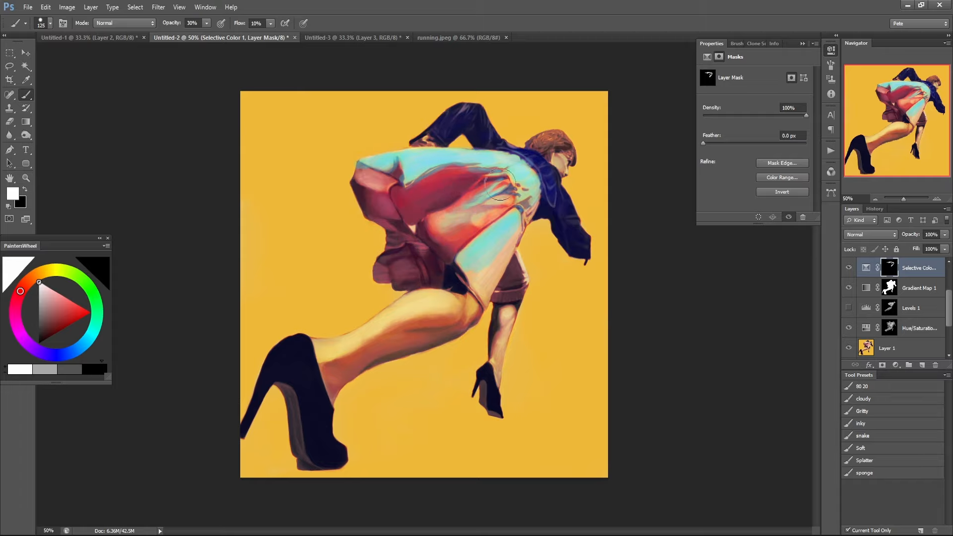
pyautogui.moveTo(501, 181)
pyautogui.mouseDown()
pyautogui.moveTo(415, 203)
pyautogui.moveTo(423, 223)
pyautogui.moveTo(436, 177)
pyautogui.moveTo(468, 180)
pyautogui.moveTo(419, 249)
pyautogui.moveTo(530, 202)
pyautogui.moveTo(463, 300)
pyautogui.moveTo(521, 288)
pyautogui.moveTo(474, 364)
pyautogui.moveTo(513, 253)
pyautogui.moveTo(424, 327)
pyautogui.moveTo(461, 221)
pyautogui.moveTo(374, 280)
pyautogui.moveTo(425, 165)
pyautogui.moveTo(346, 188)
pyautogui.moveTo(407, 127)
pyautogui.moveTo(446, 265)
pyautogui.mouseUp()
pyautogui.press('8')
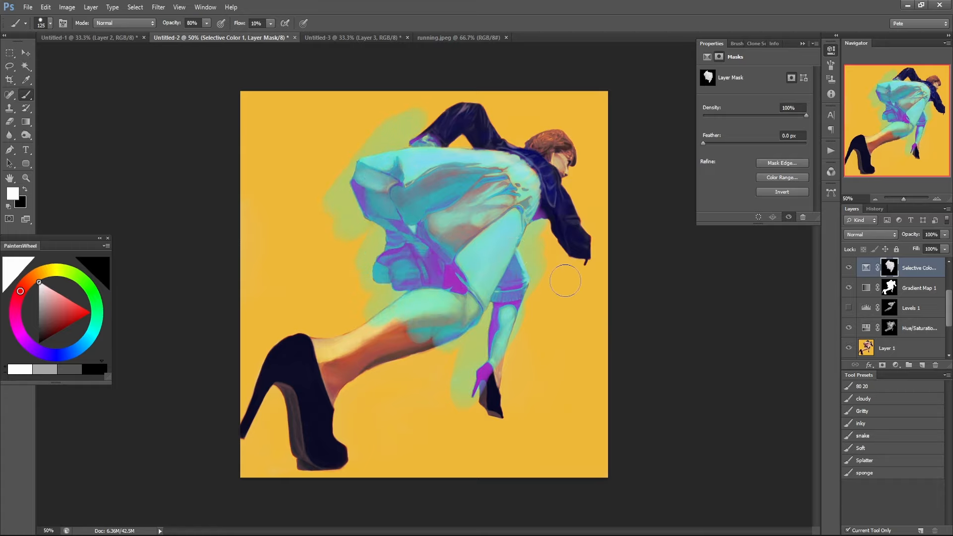
pyautogui.hotkey('ctrl', 'z')
pyautogui.press('2')
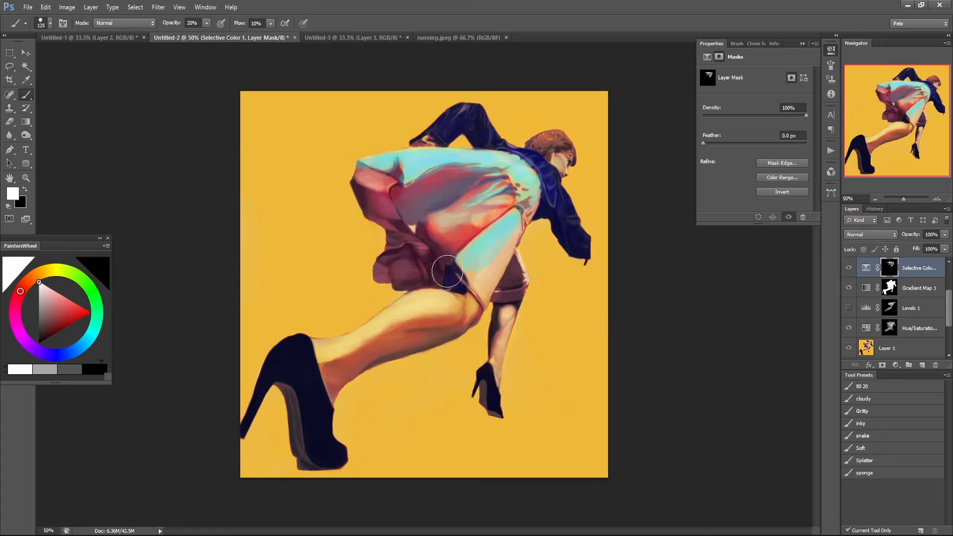
pyautogui.moveTo(399, 277)
pyautogui.mouseDown()
pyautogui.moveTo(423, 217)
pyautogui.moveTo(386, 263)
pyautogui.moveTo(403, 217)
pyautogui.moveTo(377, 186)
pyautogui.moveTo(347, 189)
pyautogui.moveTo(430, 209)
pyautogui.moveTo(432, 261)
pyautogui.moveTo(470, 259)
pyautogui.moveTo(461, 287)
pyautogui.moveTo(490, 235)
pyautogui.moveTo(461, 196)
pyautogui.moveTo(457, 234)
pyautogui.moveTo(533, 205)
pyautogui.moveTo(473, 222)
pyautogui.moveTo(504, 182)
pyautogui.moveTo(520, 236)
pyautogui.moveTo(505, 259)
pyautogui.moveTo(520, 220)
pyautogui.moveTo(507, 276)
pyautogui.moveTo(523, 268)
pyautogui.moveTo(515, 293)
pyautogui.moveTo(534, 273)
pyautogui.moveTo(485, 277)
pyautogui.moveTo(493, 258)
pyautogui.moveTo(475, 236)
pyautogui.moveTo(443, 255)
pyautogui.moveTo(448, 275)
pyautogui.moveTo(487, 265)
pyautogui.moveTo(527, 232)
pyautogui.moveTo(495, 283)
pyautogui.moveTo(484, 249)
pyautogui.moveTo(502, 194)
pyautogui.moveTo(407, 266)
pyautogui.moveTo(443, 217)
pyautogui.moveTo(451, 178)
pyautogui.moveTo(376, 231)
pyautogui.moveTo(391, 188)
pyautogui.moveTo(343, 189)
pyautogui.moveTo(485, 179)
pyautogui.moveTo(478, 170)
pyautogui.moveTo(499, 159)
pyautogui.moveTo(528, 172)
pyautogui.moveTo(524, 210)
pyautogui.moveTo(493, 200)
pyautogui.moveTo(511, 278)
pyautogui.moveTo(538, 278)
pyautogui.moveTo(491, 295)
pyautogui.moveTo(560, 264)
pyautogui.moveTo(583, 285)
pyautogui.mouseUp()
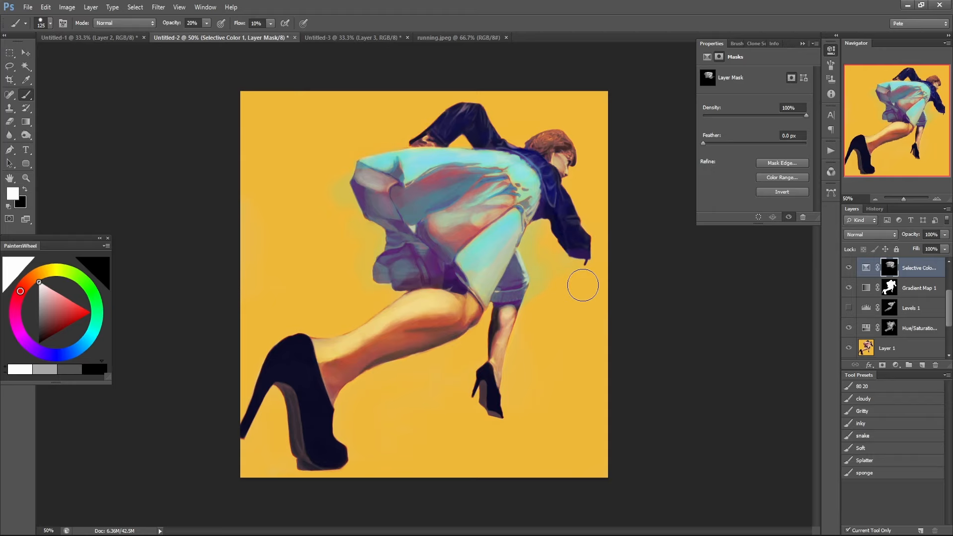
# Clear the painted strokes by filling the Selective Color mask with black, and collapse the mask properties.
pyautogui.press('x')
pyautogui.hotkey('alt', 'BackSpace')
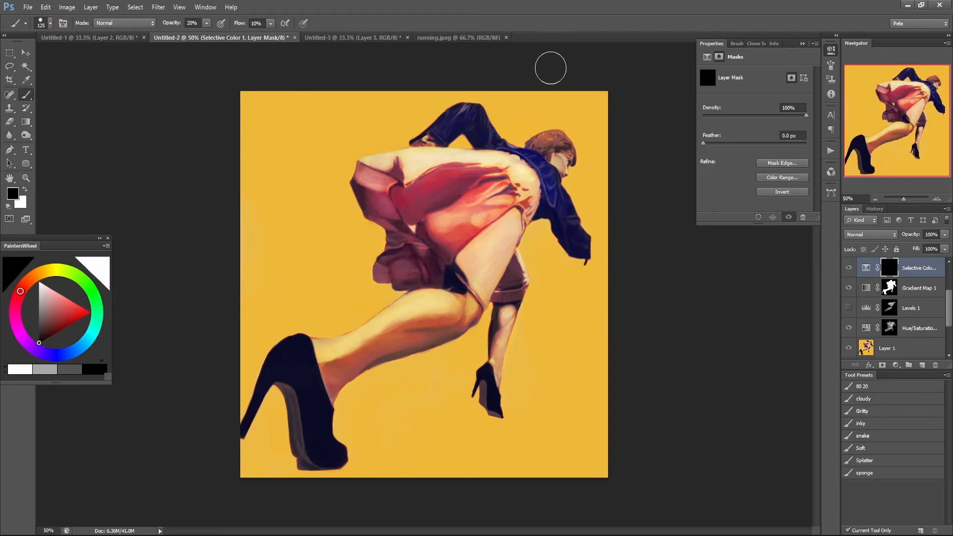
pyautogui.click(831, 50)
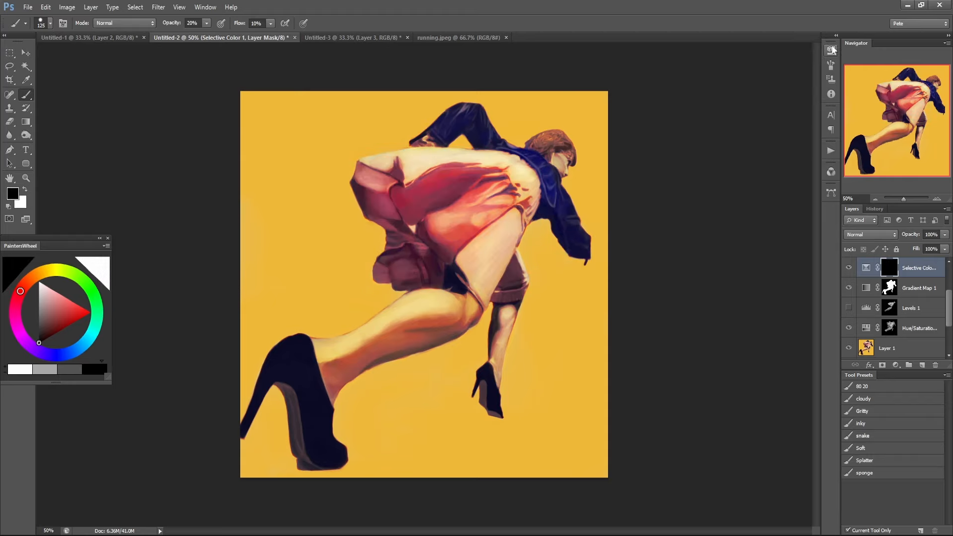
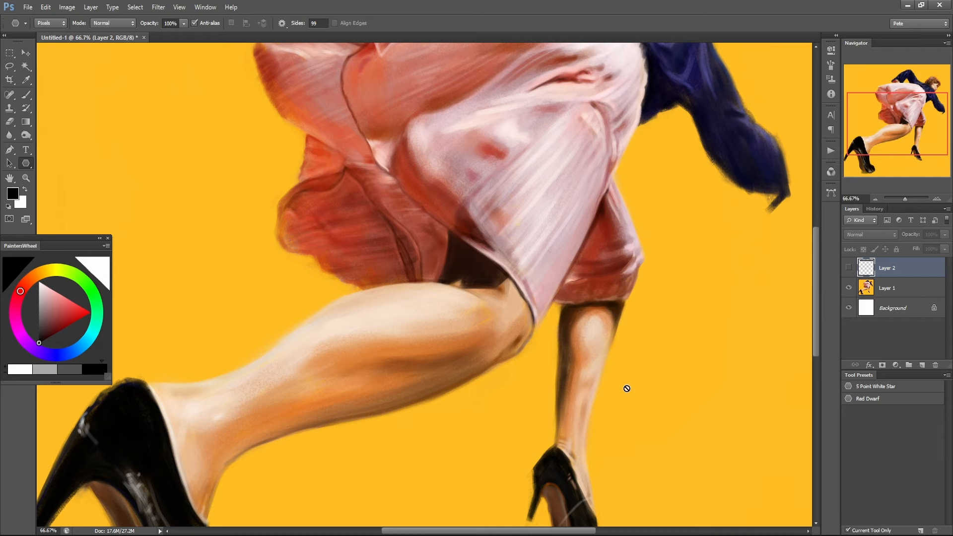
# Make Layer 1 active and switch to the Brush tool with the sponge preset.
pyautogui.moveTo(415, 325); pyautogui.dragTo(401, 441)
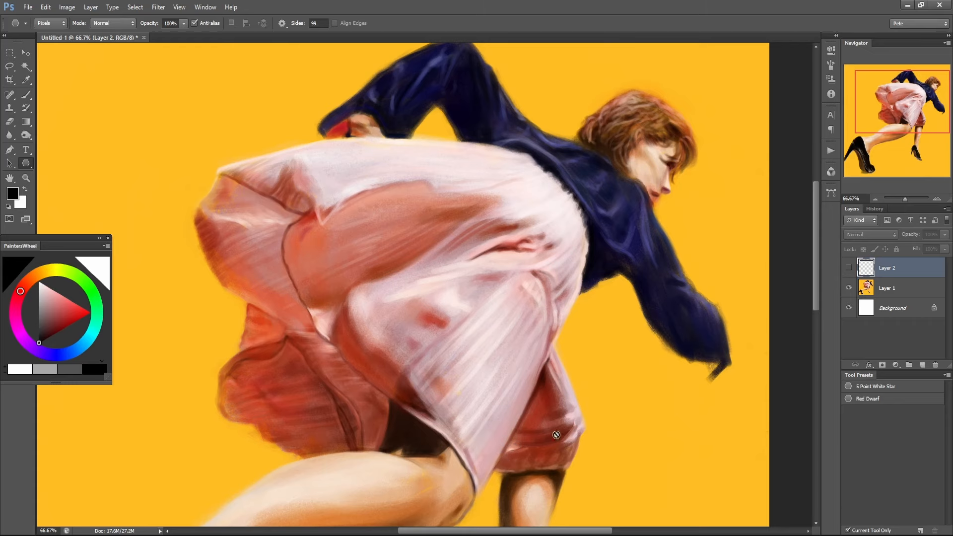
pyautogui.press('b')
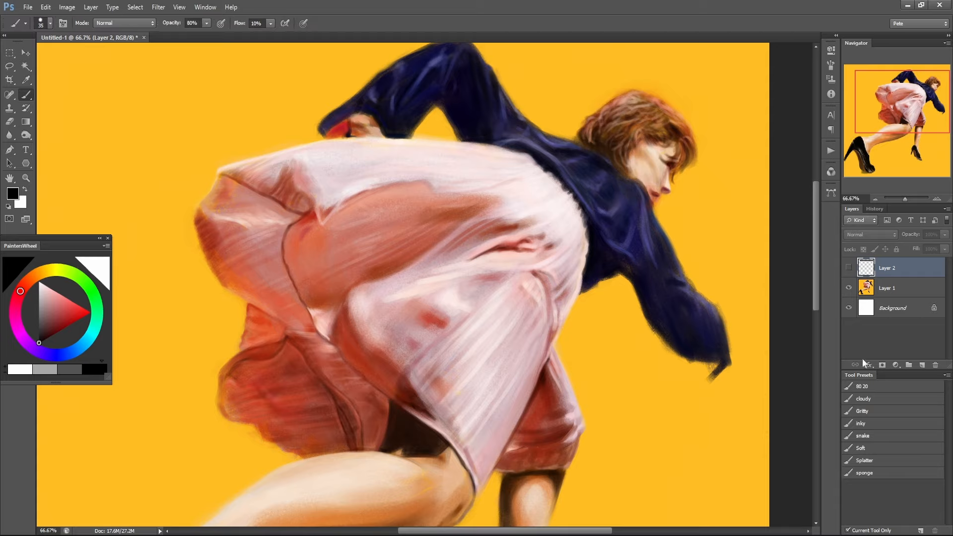
pyautogui.click(882, 291)
pyautogui.click(864, 472)
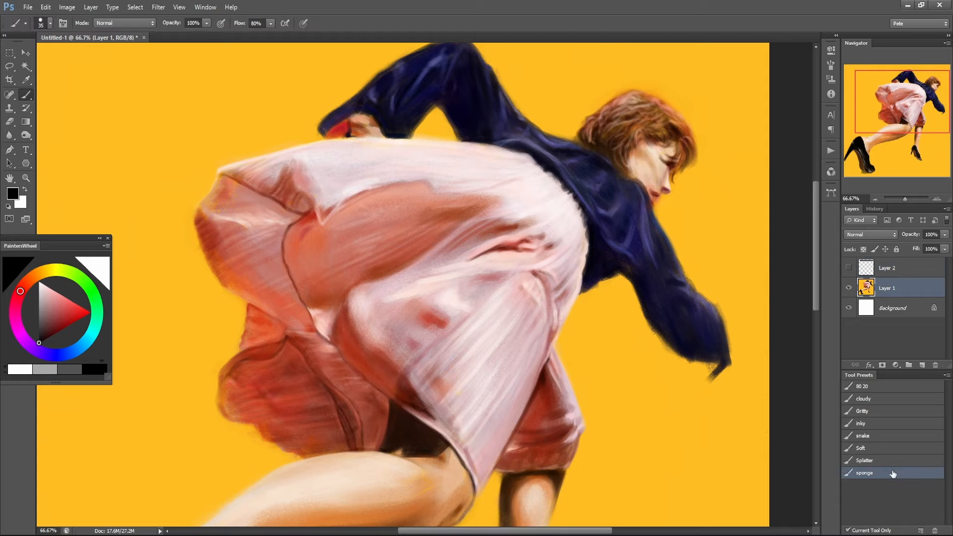
pyautogui.keyDown('alt'); pyautogui.click(548, 396); pyautogui.keyUp('alt')
pyautogui.moveTo(636, 383)
pyautogui.mouseDown()
pyautogui.moveTo(623, 404)
pyautogui.moveTo(692, 427)
pyautogui.mouseUp()
pyautogui.hotkey('ctrl', 'z')
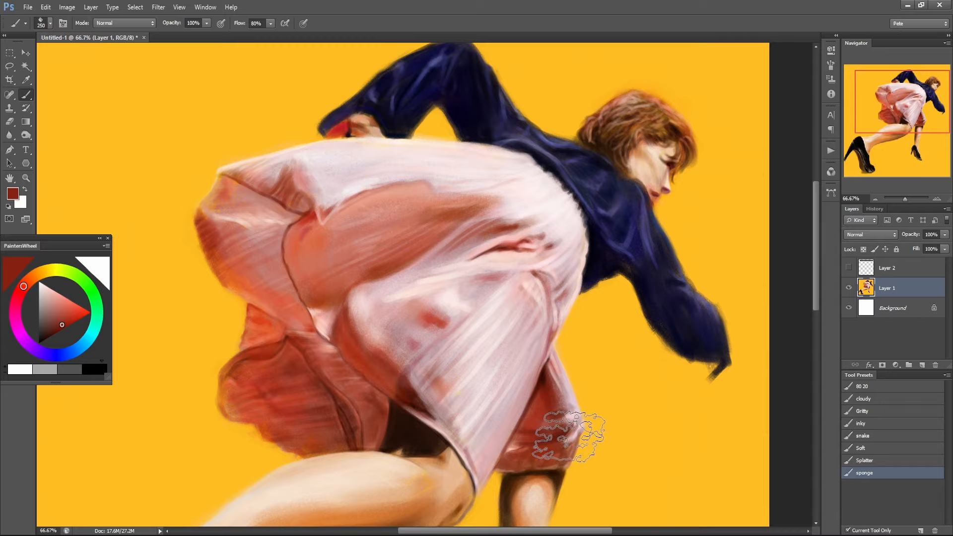
# Add a layer above Layer 1 and paint a rough sponge-textured swatch in the skirt's red on the yellow background above the skirt.
pyautogui.moveTo(568, 434); pyautogui.dragTo(605, 260)
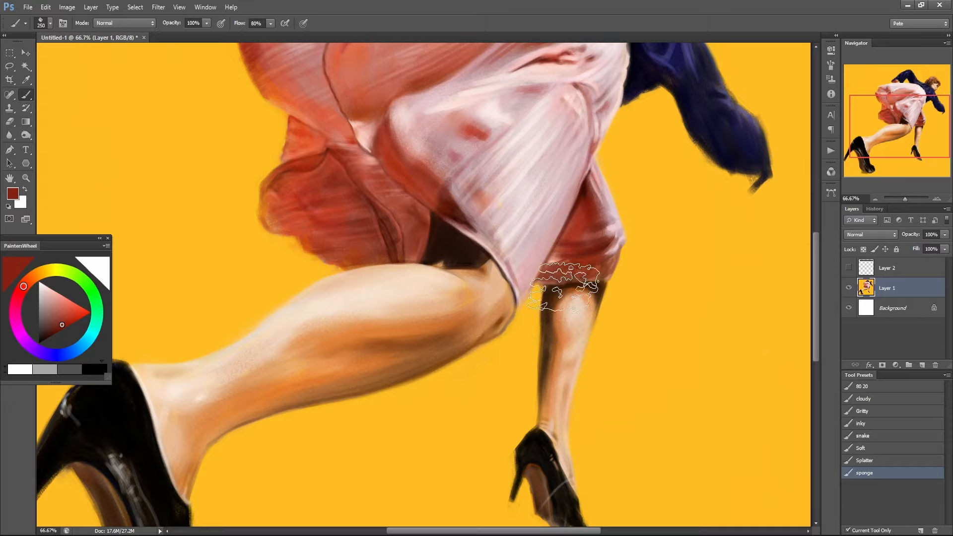
pyautogui.moveTo(548, 353)
pyautogui.mouseDown()
pyautogui.moveTo(634, 217)
pyautogui.moveTo(650, 208)
pyautogui.moveTo(664, 229)
pyautogui.moveTo(527, 442)
pyautogui.mouseUp()
pyautogui.moveTo(574, 296); pyautogui.dragTo(509, 418)
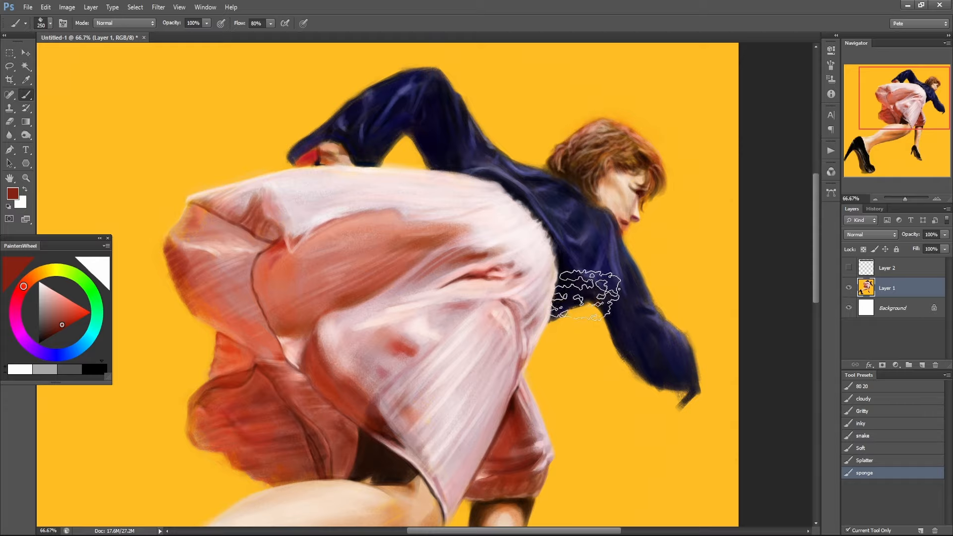
pyautogui.click(921, 365)
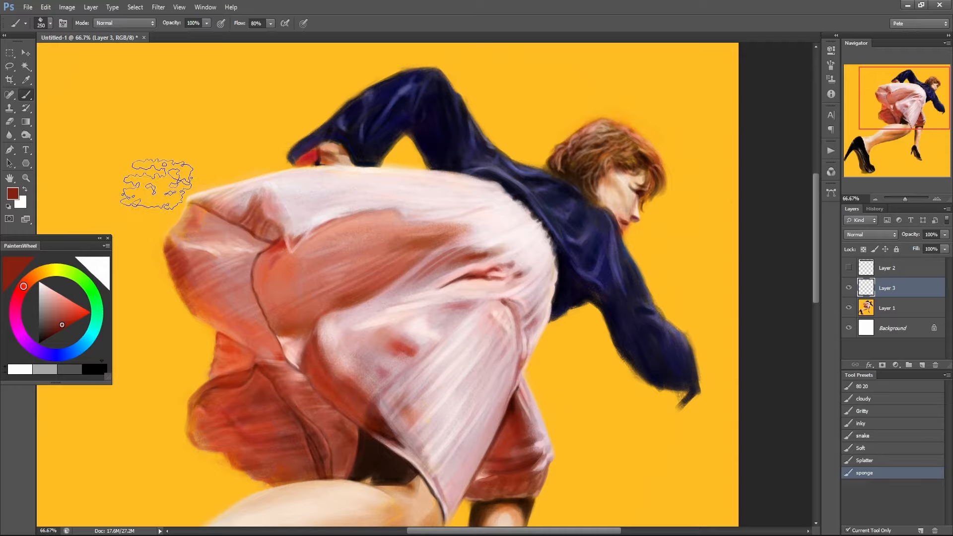
pyautogui.keyDown('alt'); pyautogui.click(187, 268); pyautogui.keyUp('alt')
pyautogui.moveTo(146, 169)
pyautogui.mouseDown()
pyautogui.moveTo(146, 138)
pyautogui.moveTo(185, 146)
pyautogui.moveTo(270, 124)
pyautogui.mouseUp()
pyautogui.moveTo(264, 289); pyautogui.dragTo(333, 301)
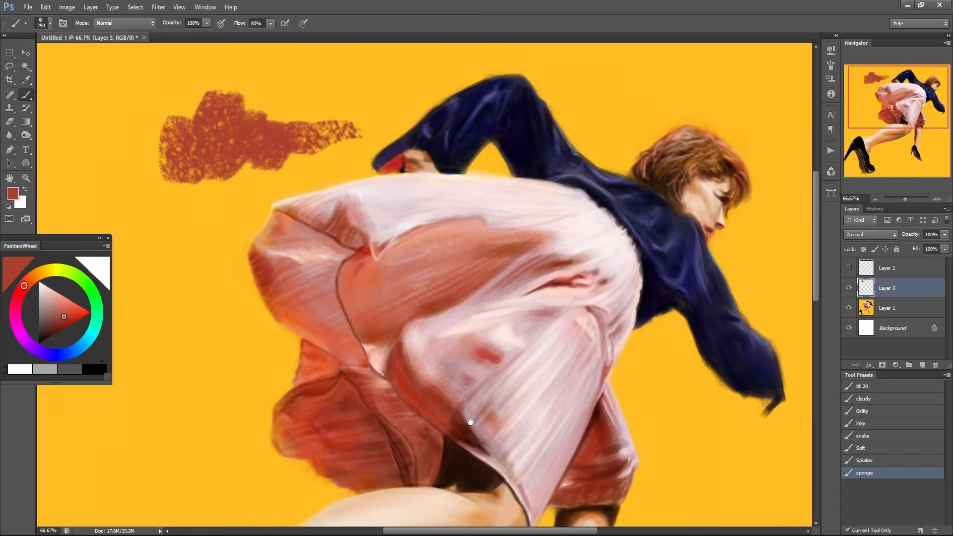
# Examine the brushwork and edges of the skirt, sample its salmon pink, and view the figure at 50% zoom.
pyautogui.moveTo(467, 409); pyautogui.dragTo(521, 319)
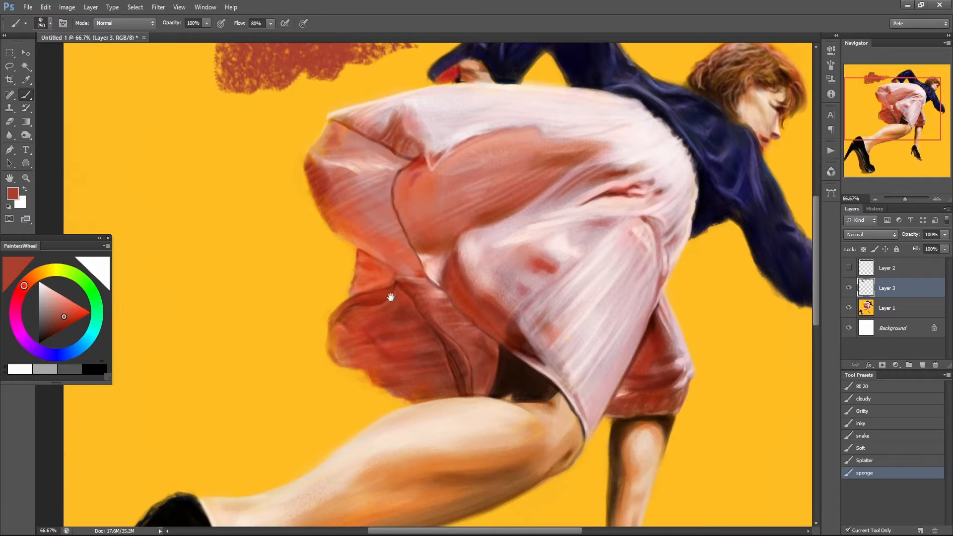
pyautogui.moveTo(361, 278); pyautogui.dragTo(366, 362)
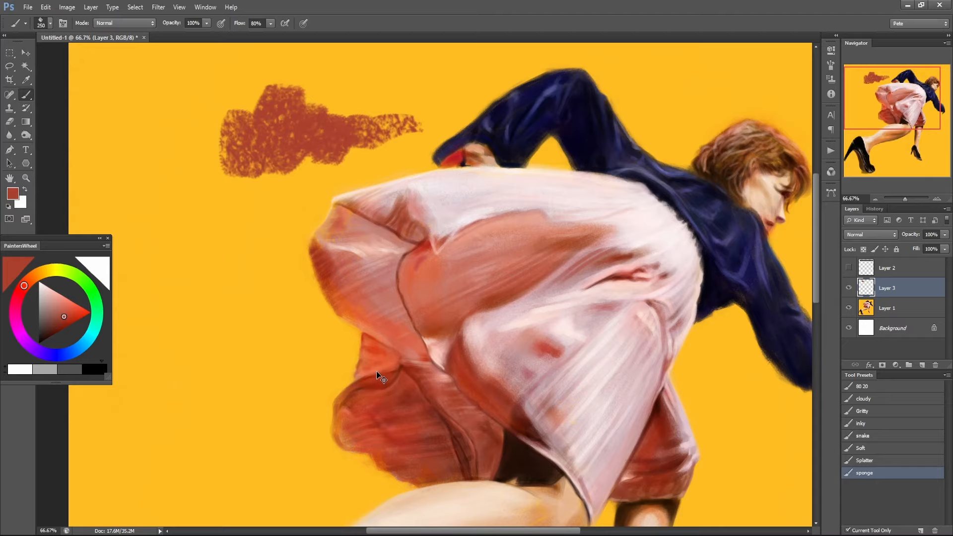
pyautogui.moveTo(373, 374); pyautogui.dragTo(365, 345)
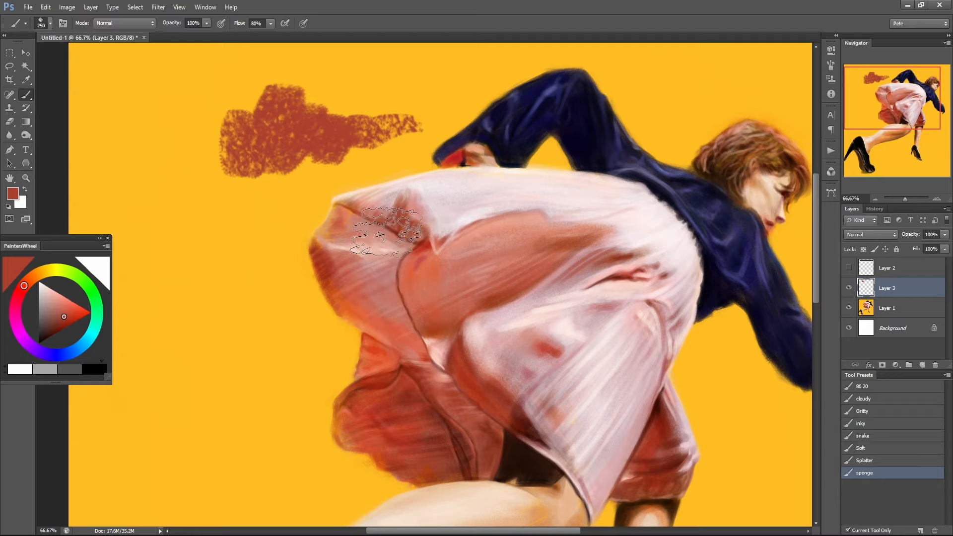
pyautogui.keyDown('alt'); pyautogui.click(409, 200); pyautogui.keyUp('alt')
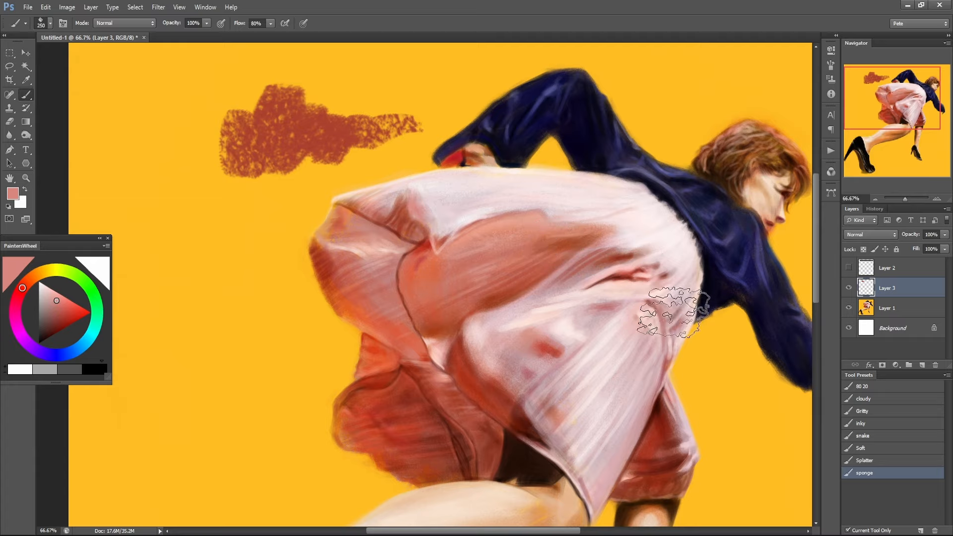
pyautogui.moveTo(690, 319); pyautogui.dragTo(586, 317)
pyautogui.scroll(-1, 586, 318)
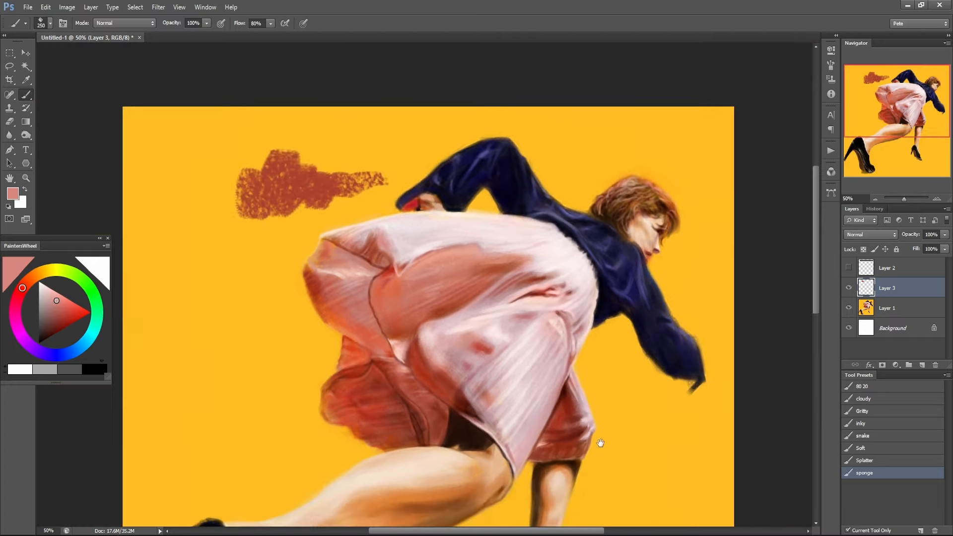
pyautogui.moveTo(597, 442)
pyautogui.mouseDown()
pyautogui.moveTo(638, 262)
pyautogui.moveTo(600, 425)
pyautogui.mouseUp()
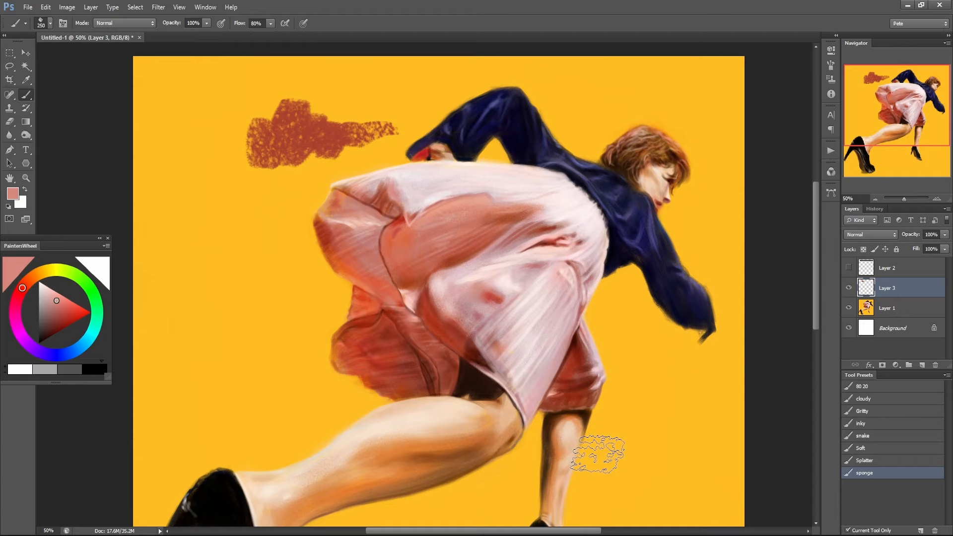
# Switch to the Running Woman Study Timelapse in Chrome, seek back through its painting stages, and pause it at 1:22.
pyautogui.click(376, 535)
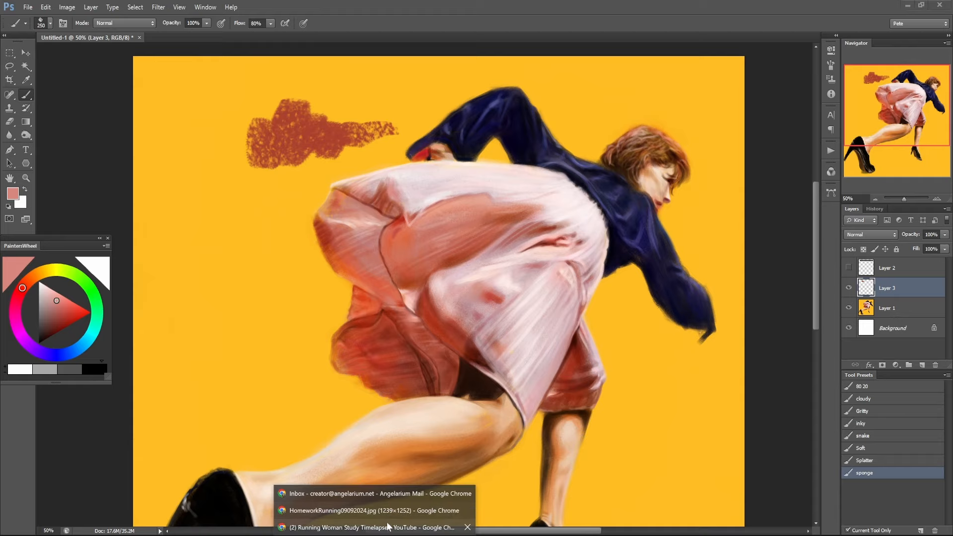
pyautogui.click(367, 527)
pyautogui.moveTo(404, 453); pyautogui.dragTo(446, 451)
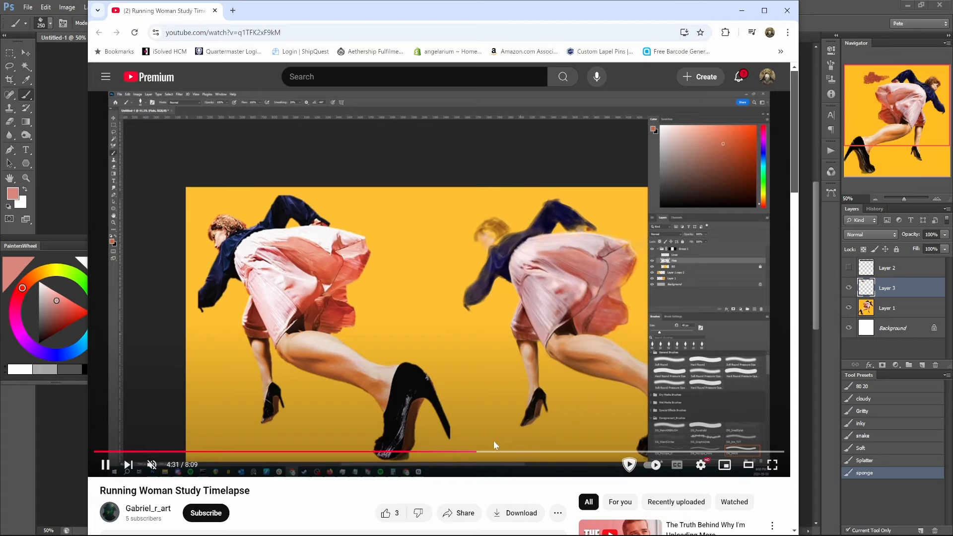
pyautogui.click(310, 453)
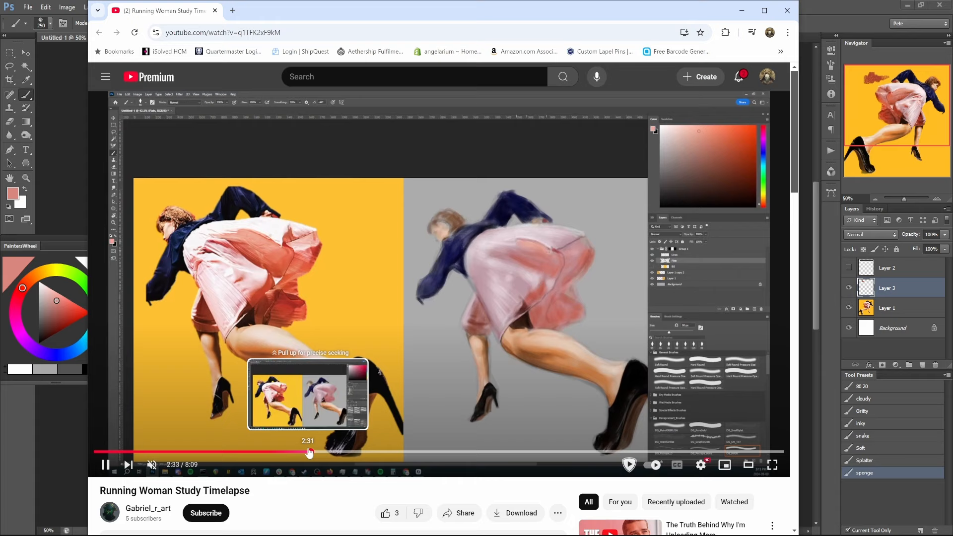
pyautogui.moveTo(310, 453); pyautogui.dragTo(331, 455)
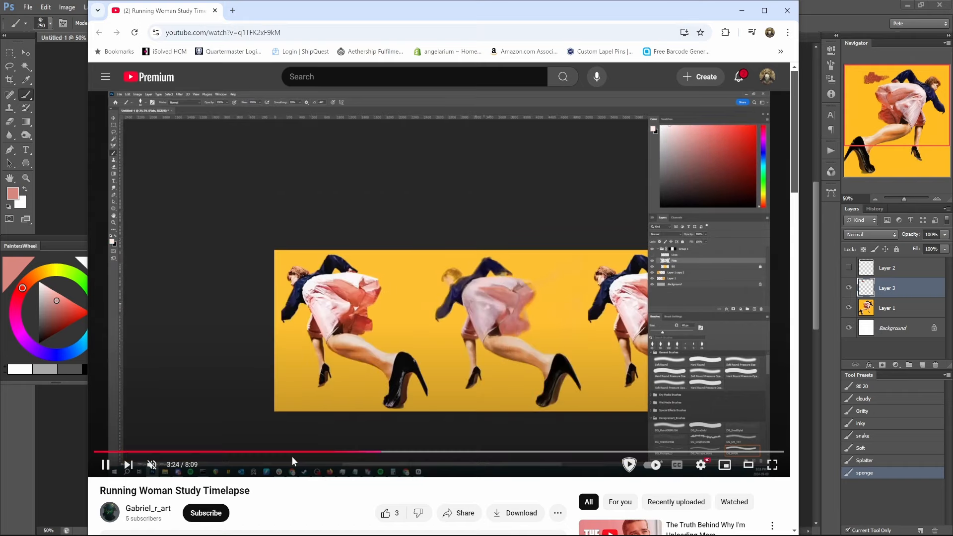
pyautogui.moveTo(242, 453); pyautogui.dragTo(268, 451)
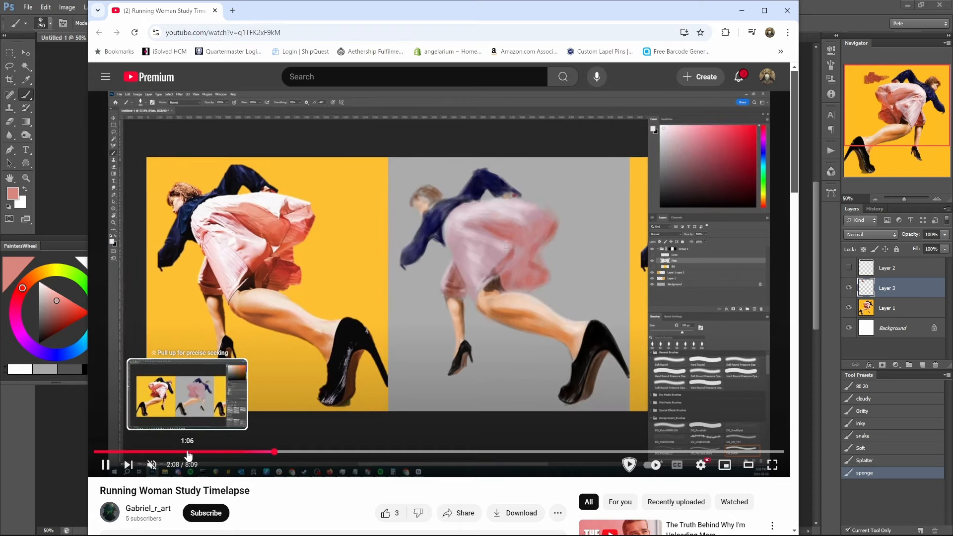
pyautogui.click(189, 452)
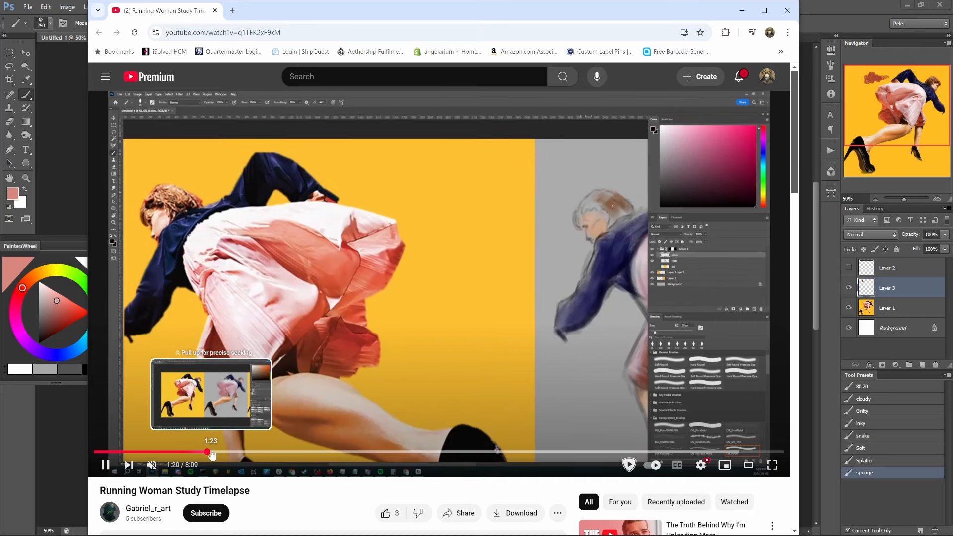
pyautogui.click(348, 385)
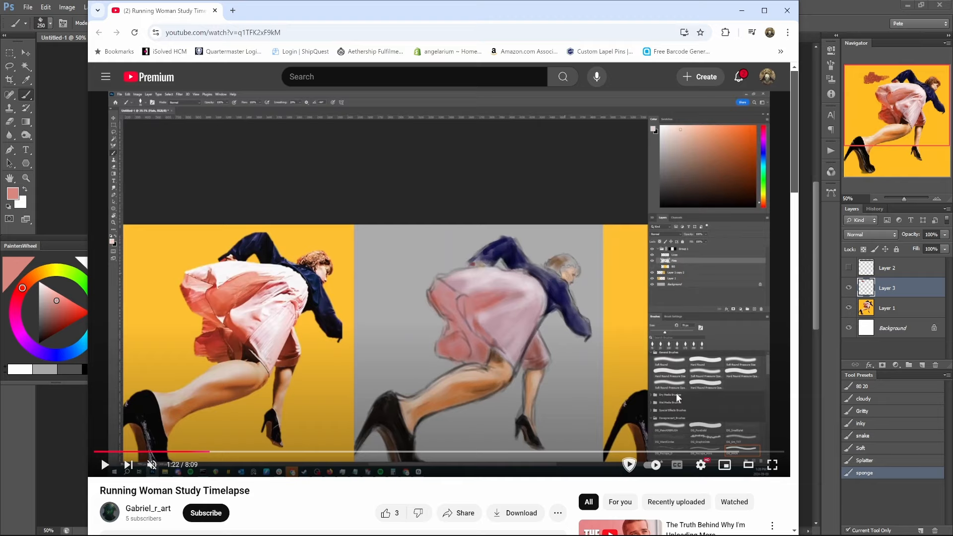
# Switch back to Photoshop and create a new 595 × 477 pixel document with a white background.
pyautogui.click(824, 24)
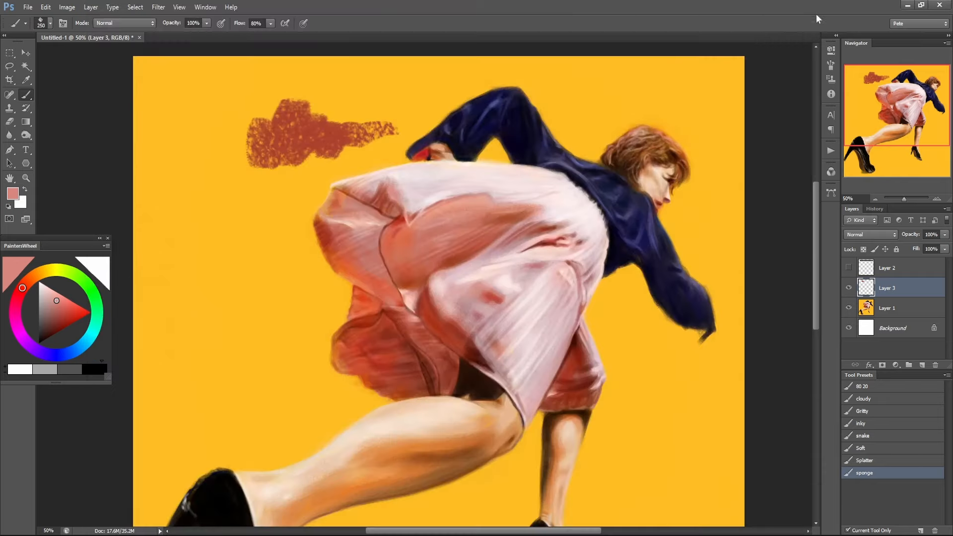
pyautogui.click(28, 7)
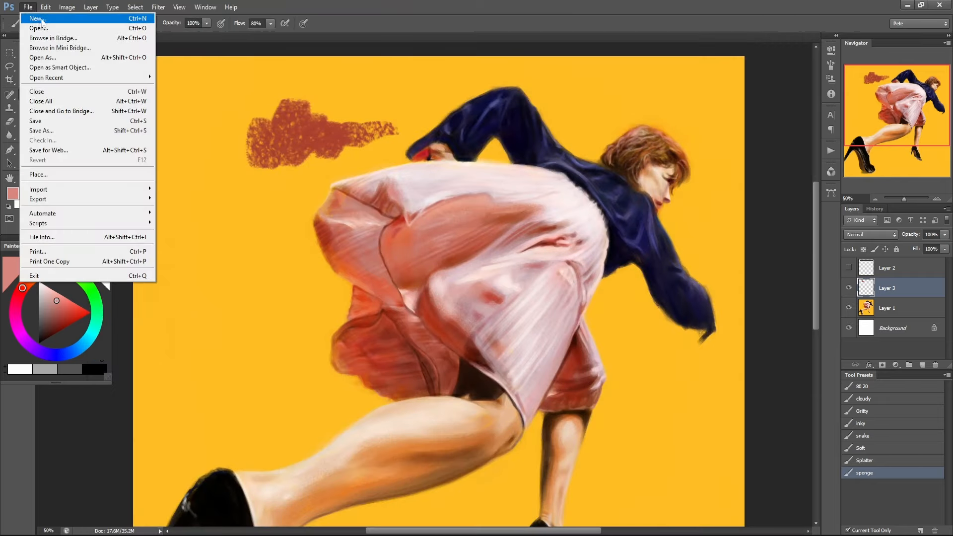
pyautogui.click(31, 16)
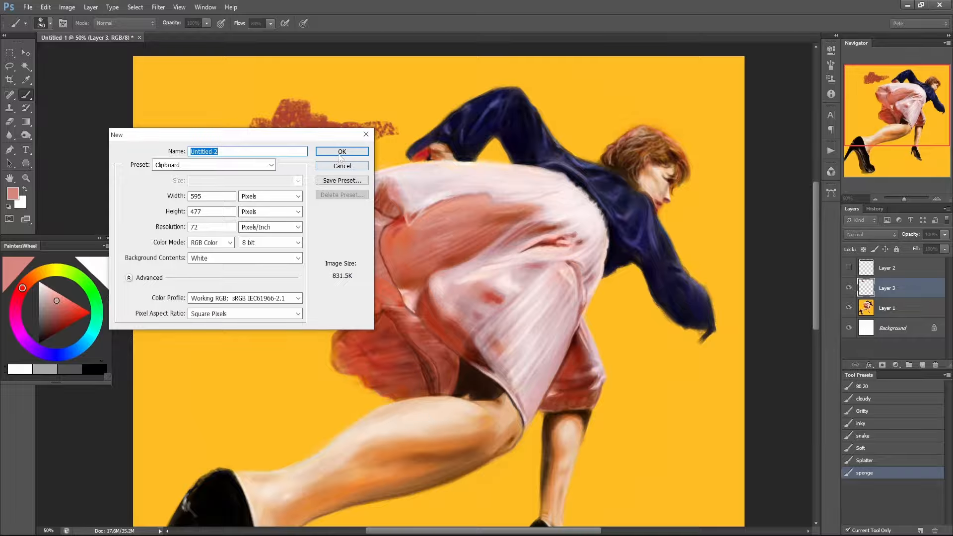
pyautogui.click(341, 153)
# Add a layer and sketch a tilted smiling head with two shoulder lines in black using a size 20 brush.
pyautogui.press('d')
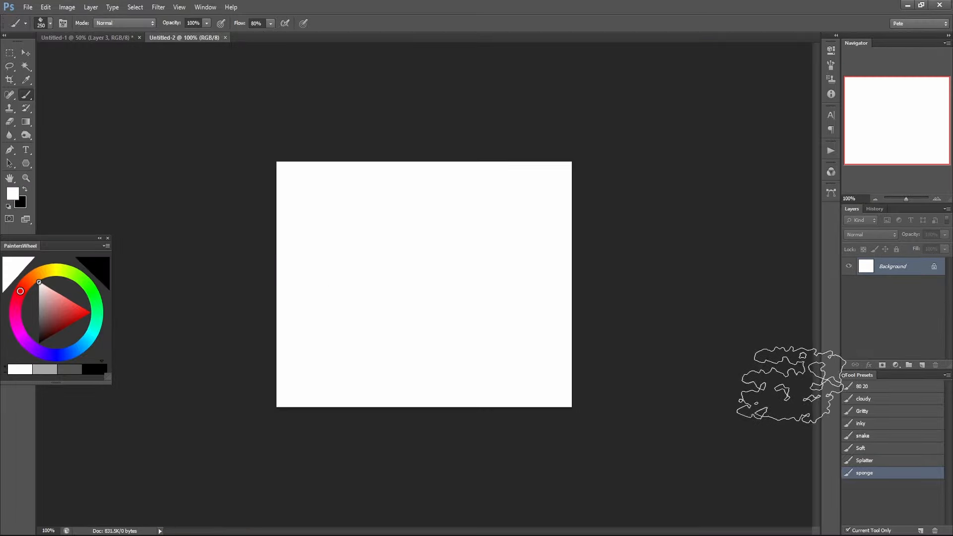
pyautogui.click(921, 365)
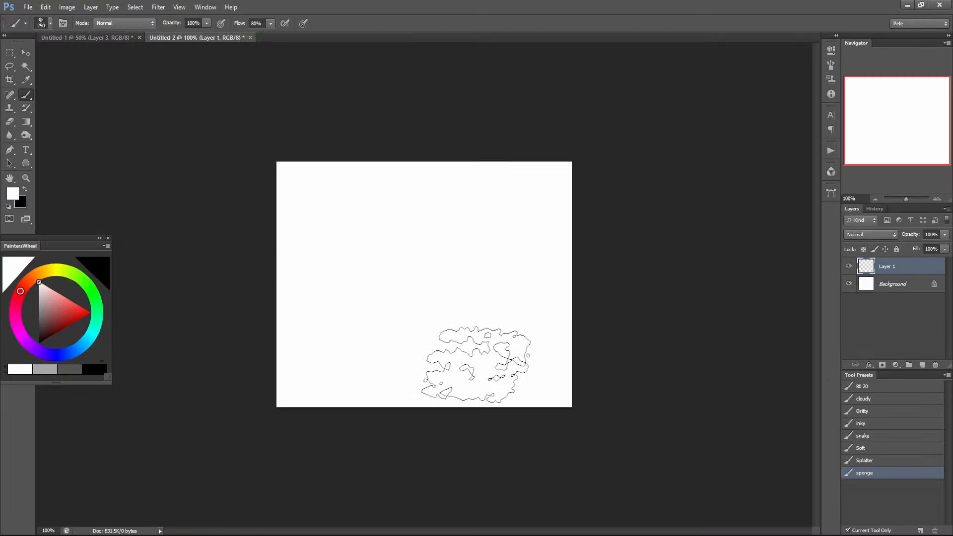
pyautogui.press('[')
pyautogui.press('[')
pyautogui.press('[')
pyautogui.press('[')
pyautogui.press('[')
pyautogui.press('[')
pyautogui.press('[')
pyautogui.press('[')
pyautogui.press('[')
pyautogui.press('[')
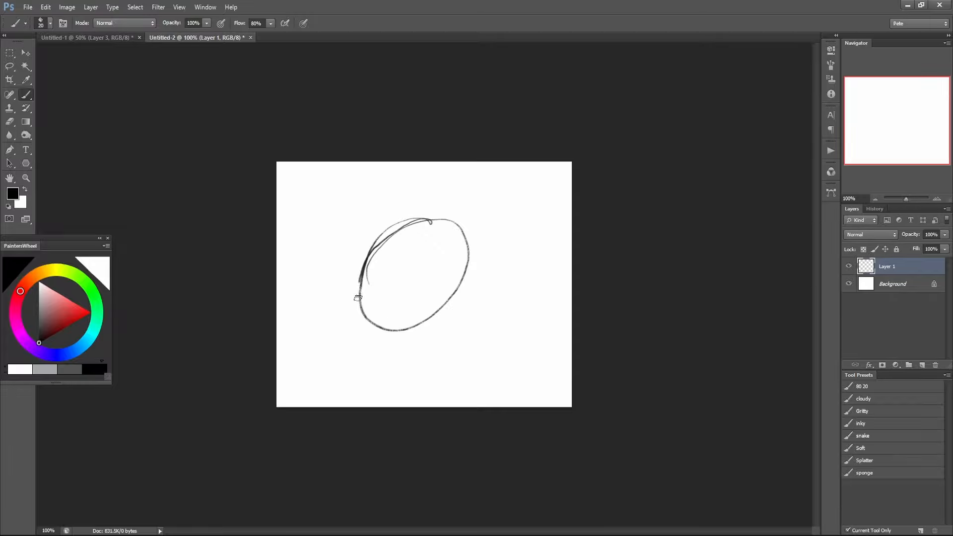
pyautogui.moveTo(357, 298); pyautogui.dragTo(422, 326)
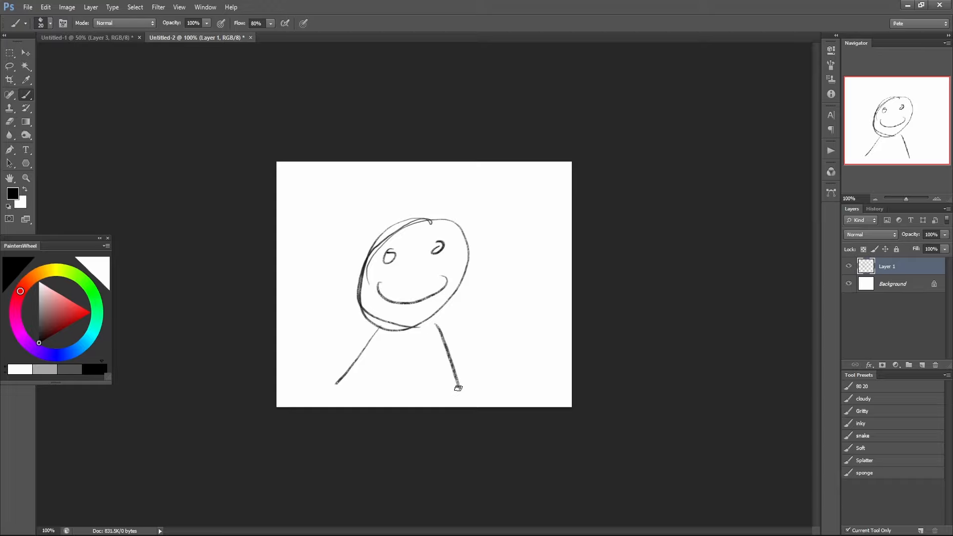
# Hide the Background and sketch layers and show them again to demonstrate the layer separation.
pyautogui.keyDown('alt'); pyautogui.click(848, 284); pyautogui.keyUp('alt')
pyautogui.click(848, 284)
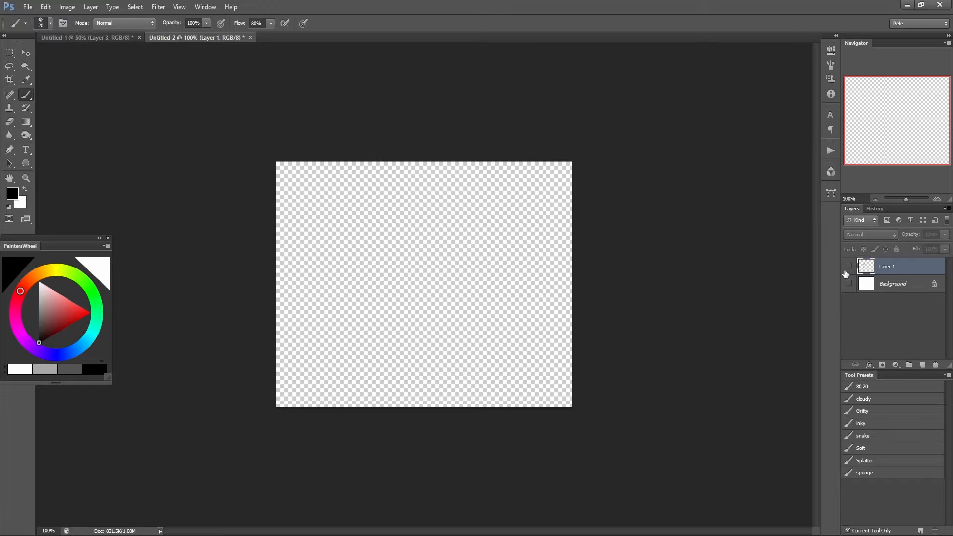
pyautogui.click(848, 266)
pyautogui.click(848, 284)
# Insert a layer between the sketch and the Background and block in the head and body in grey with a size 100 brush at 20% opacity.
pyautogui.click(902, 286)
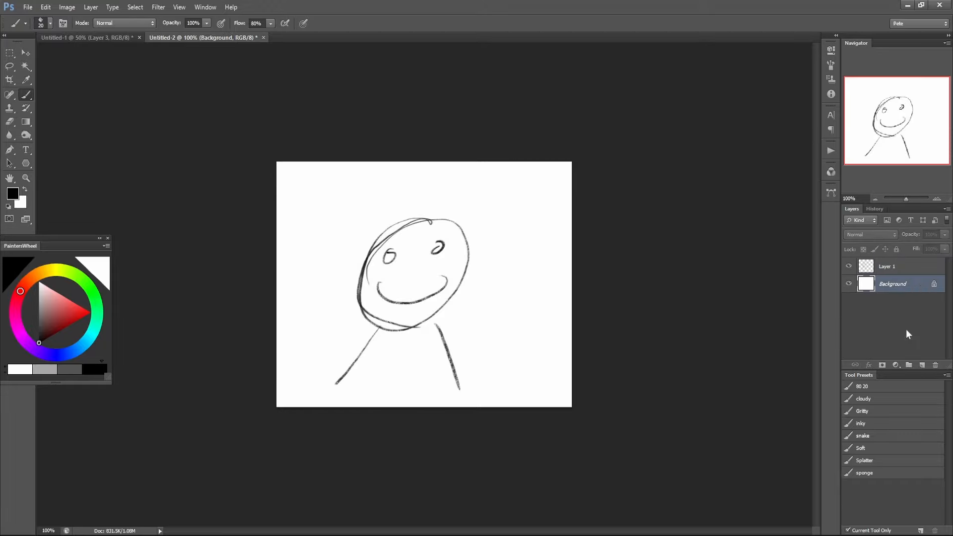
pyautogui.click(922, 366)
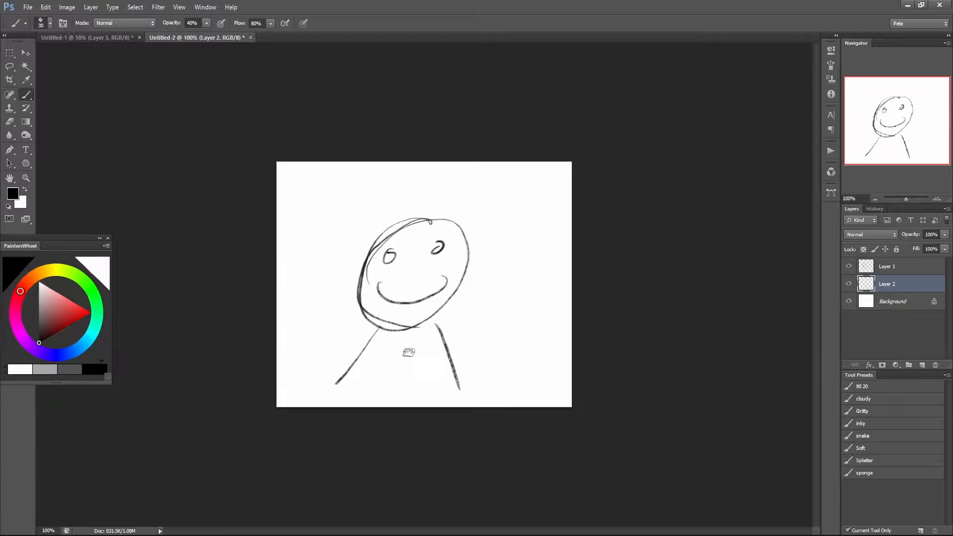
pyautogui.press(']')
pyautogui.press(']')
pyautogui.press(']')
pyautogui.press(']')
pyautogui.press(']')
pyautogui.press(']')
pyautogui.press(']')
pyautogui.press('2')
pyautogui.moveTo(356, 392)
pyautogui.mouseDown()
pyautogui.moveTo(377, 351)
pyautogui.moveTo(363, 372)
pyautogui.moveTo(399, 324)
pyautogui.moveTo(391, 417)
pyautogui.moveTo(414, 337)
pyautogui.moveTo(435, 360)
pyautogui.moveTo(420, 315)
pyautogui.moveTo(444, 296)
pyautogui.moveTo(445, 237)
pyautogui.moveTo(417, 308)
pyautogui.moveTo(420, 280)
pyautogui.moveTo(372, 299)
pyautogui.moveTo(416, 287)
pyautogui.moveTo(457, 254)
pyautogui.moveTo(419, 295)
pyautogui.mouseUp()
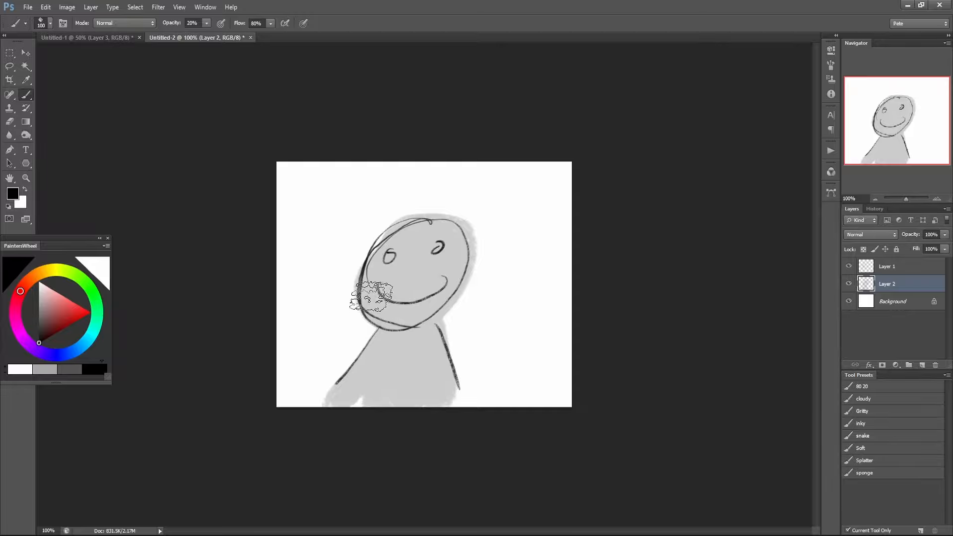
# Darken the lower face and body sides at 20% opacity, and blend the face's shadow edge with sampled greys at 70%.
pyautogui.moveTo(368, 293)
pyautogui.mouseDown()
pyautogui.moveTo(392, 319)
pyautogui.moveTo(449, 278)
pyautogui.mouseUp()
pyautogui.moveTo(397, 342)
pyautogui.mouseDown()
pyautogui.moveTo(375, 341)
pyautogui.moveTo(332, 411)
pyautogui.moveTo(376, 342)
pyautogui.moveTo(432, 336)
pyautogui.moveTo(454, 366)
pyautogui.mouseUp()
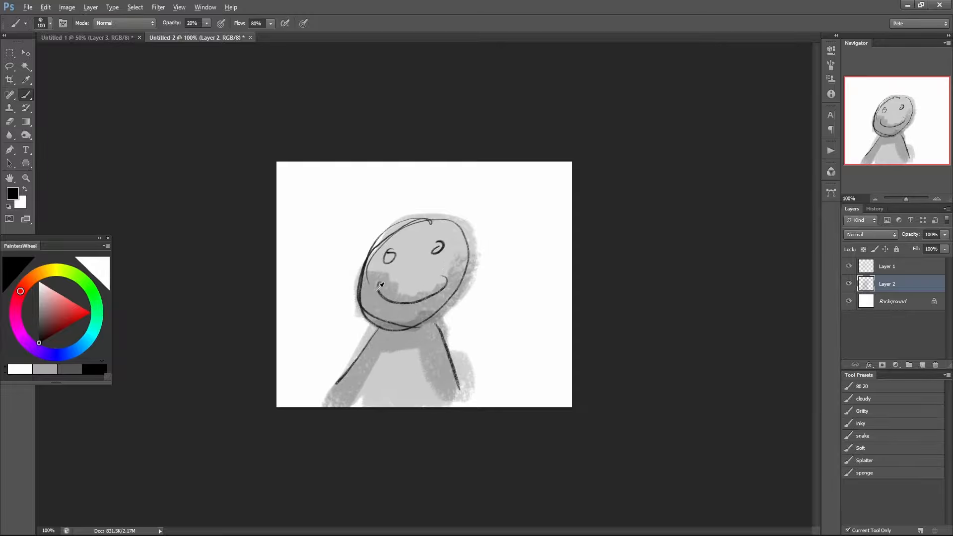
pyautogui.keyDown('alt'); pyautogui.click(365, 286); pyautogui.keyUp('alt')
pyautogui.press('7')
pyautogui.moveTo(373, 272)
pyautogui.mouseDown()
pyautogui.moveTo(393, 264)
pyautogui.moveTo(406, 297)
pyautogui.moveTo(448, 279)
pyautogui.moveTo(463, 261)
pyautogui.mouseUp()
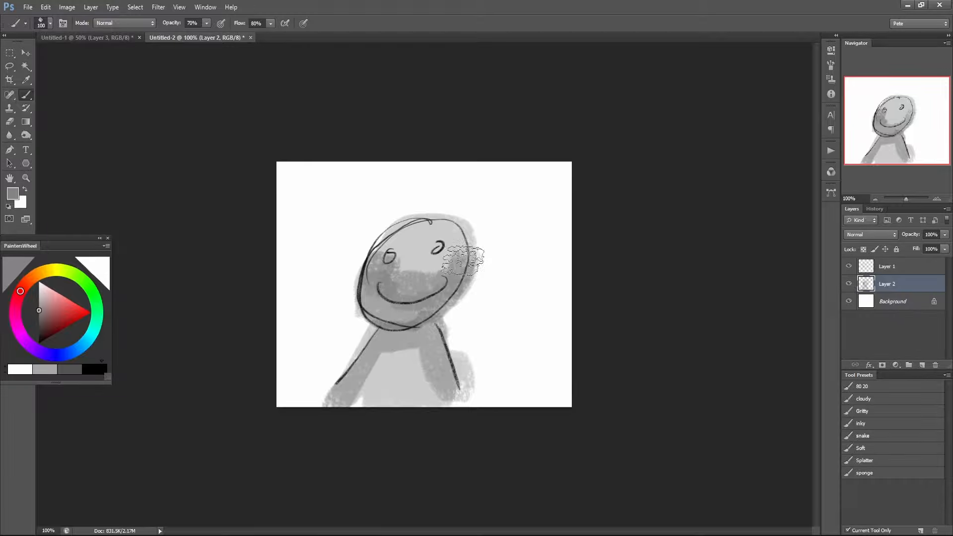
pyautogui.keyDown('alt'); pyautogui.click(405, 265); pyautogui.keyUp('alt')
pyautogui.moveTo(405, 265)
pyautogui.mouseDown()
pyautogui.moveTo(445, 267)
pyautogui.moveTo(457, 248)
pyautogui.moveTo(409, 290)
pyautogui.mouseUp()
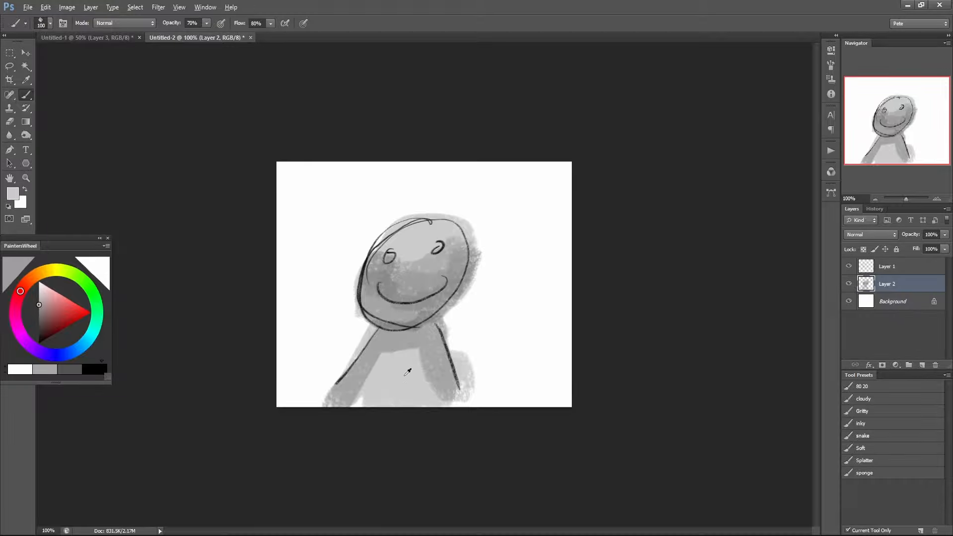
# Blend sampled greys over the chest and face at 70% and 40% opacity, and cover the spill beside the right shoulder in white.
pyautogui.moveTo(392, 360)
pyautogui.mouseDown()
pyautogui.moveTo(404, 357)
pyautogui.moveTo(441, 395)
pyautogui.moveTo(402, 375)
pyautogui.moveTo(430, 356)
pyautogui.mouseUp()
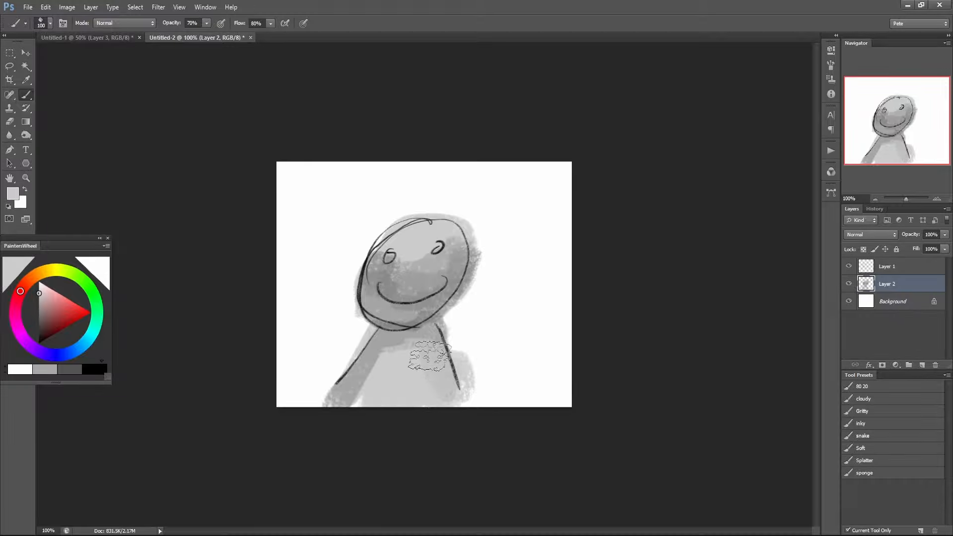
pyautogui.keyDown('alt'); pyautogui.click(490, 341); pyautogui.keyUp('alt')
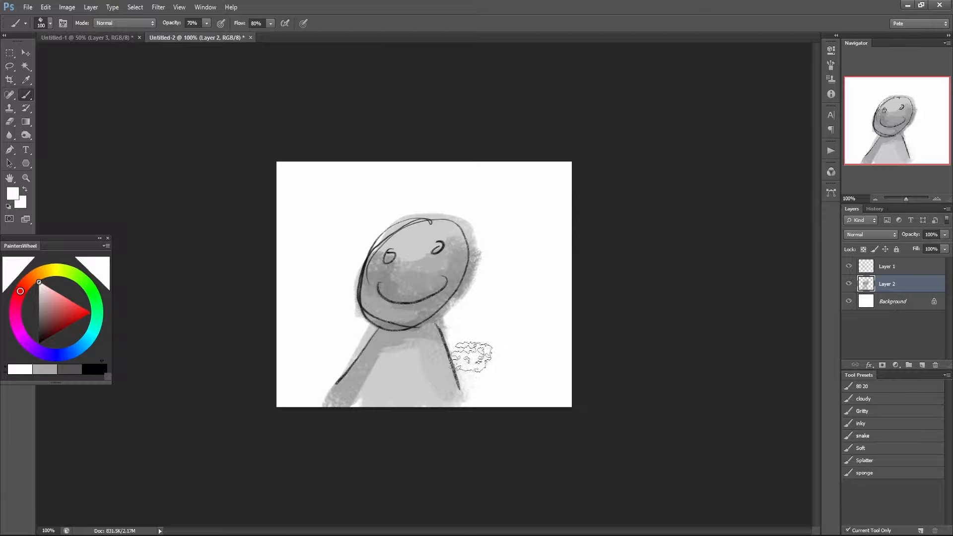
pyautogui.keyDown('alt'); pyautogui.click(397, 246); pyautogui.keyUp('alt')
pyautogui.moveTo(385, 257)
pyautogui.mouseDown()
pyautogui.moveTo(405, 254)
pyautogui.moveTo(427, 269)
pyautogui.moveTo(464, 239)
pyautogui.mouseUp()
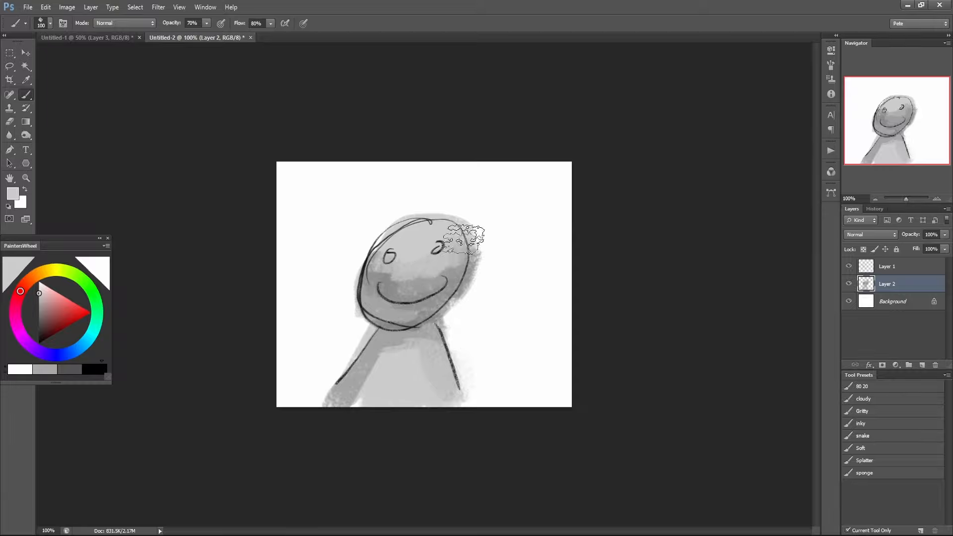
pyautogui.keyDown('alt'); pyautogui.click(404, 290); pyautogui.keyUp('alt')
pyautogui.press('4')
pyautogui.moveTo(375, 279)
pyautogui.mouseDown()
pyautogui.moveTo(389, 262)
pyautogui.moveTo(441, 272)
pyautogui.mouseUp()
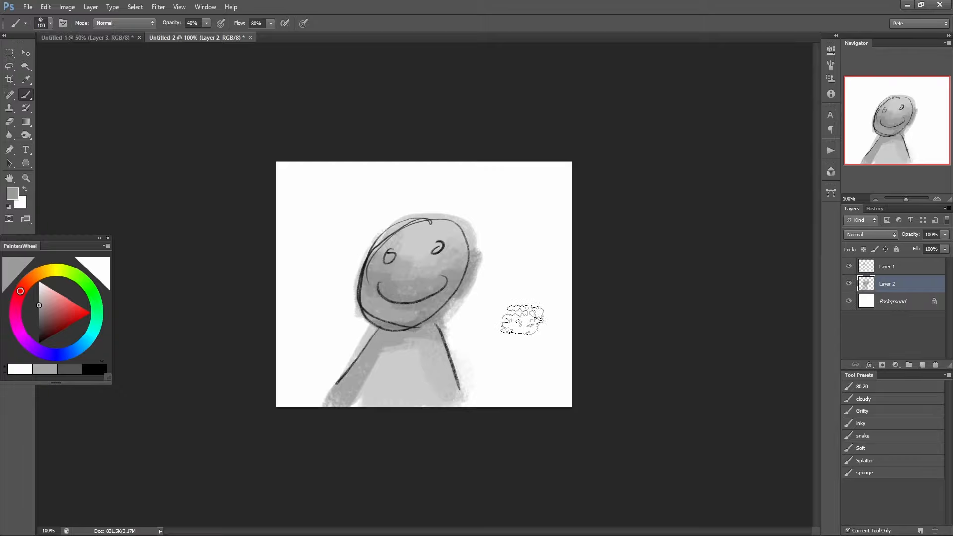
# Add a layer above the sketch layer and shade over the face with sampled dark grey at 20% opacity.
pyautogui.hotkey('alt', ']')
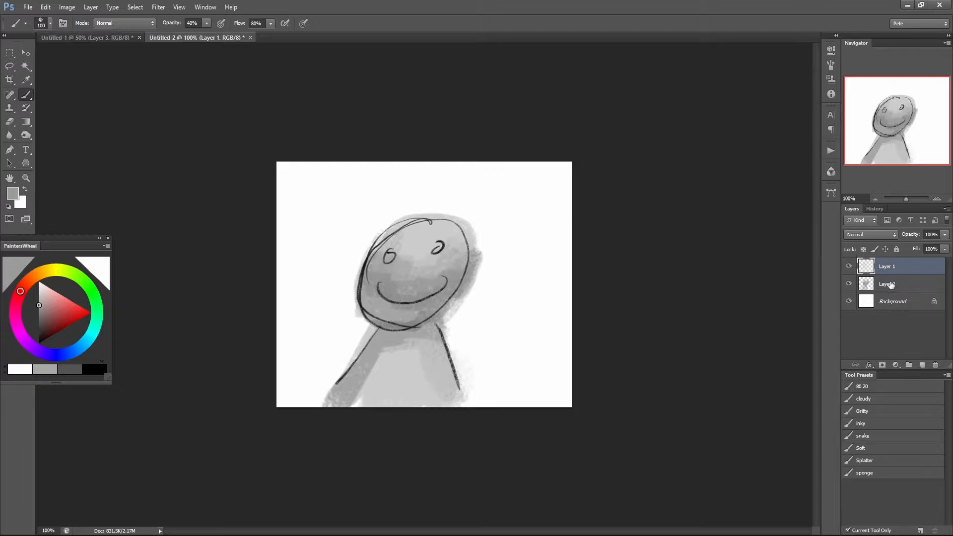
pyautogui.click(921, 366)
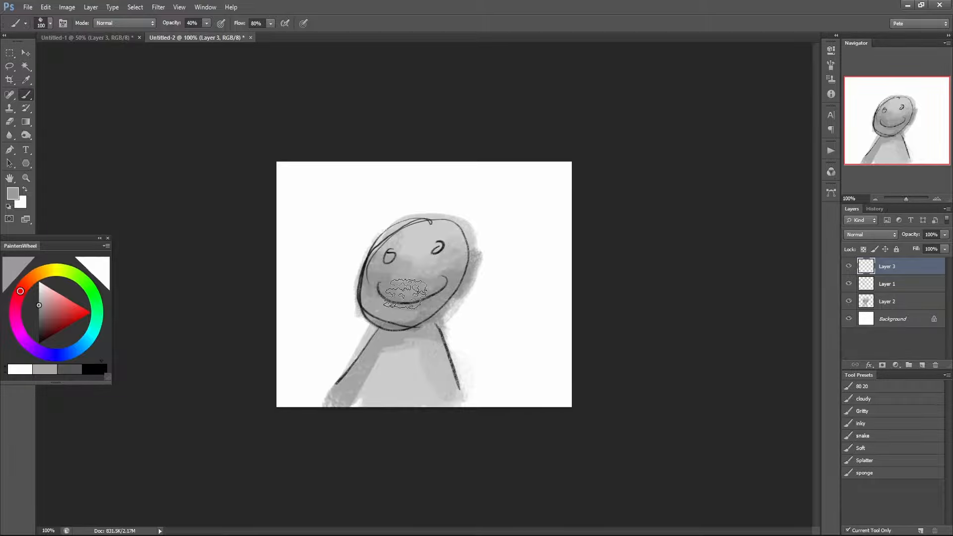
pyautogui.keyDown('alt'); pyautogui.click(367, 275); pyautogui.keyUp('alt')
pyautogui.press('2')
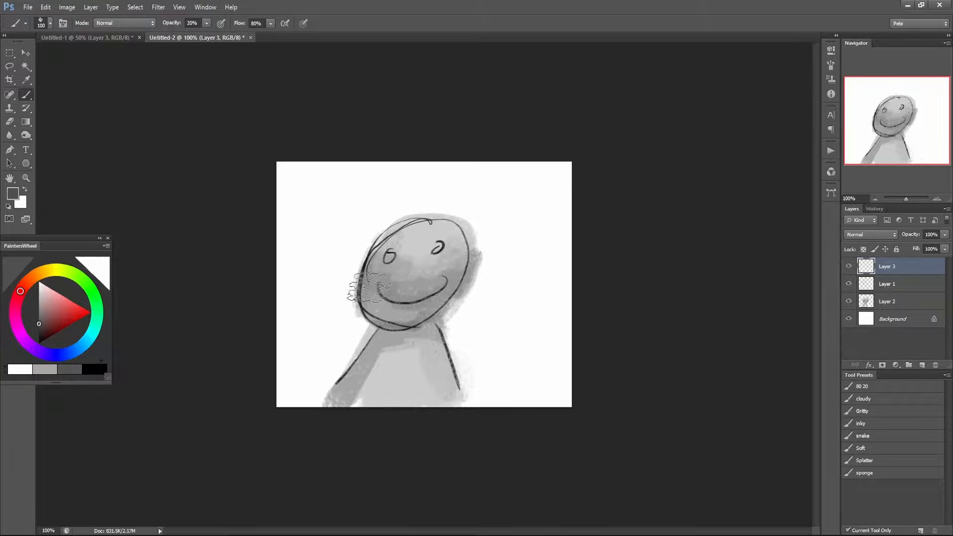
pyautogui.moveTo(367, 271)
pyautogui.mouseDown()
pyautogui.moveTo(404, 299)
pyautogui.moveTo(434, 296)
pyautogui.moveTo(448, 271)
pyautogui.moveTo(453, 294)
pyautogui.moveTo(426, 305)
pyautogui.moveTo(447, 294)
pyautogui.moveTo(371, 299)
pyautogui.moveTo(366, 276)
pyautogui.moveTo(422, 276)
pyautogui.moveTo(387, 287)
pyautogui.moveTo(383, 275)
pyautogui.moveTo(408, 297)
pyautogui.moveTo(452, 278)
pyautogui.moveTo(441, 294)
pyautogui.moveTo(385, 294)
pyautogui.moveTo(379, 281)
pyautogui.moveTo(439, 286)
pyautogui.moveTo(406, 250)
pyautogui.moveTo(423, 249)
pyautogui.moveTo(403, 247)
pyautogui.moveTo(393, 259)
pyautogui.moveTo(420, 263)
pyautogui.moveTo(439, 233)
pyautogui.moveTo(441, 264)
pyautogui.moveTo(426, 234)
pyautogui.moveTo(394, 253)
pyautogui.moveTo(432, 247)
pyautogui.moveTo(432, 255)
pyautogui.moveTo(414, 239)
pyautogui.moveTo(431, 230)
pyautogui.moveTo(401, 249)
pyautogui.moveTo(440, 235)
pyautogui.moveTo(455, 245)
pyautogui.moveTo(400, 239)
pyautogui.moveTo(427, 256)
pyautogui.moveTo(458, 229)
pyautogui.mouseUp()
# Blend the middle of the face with sampled greys at 40% opacity and brighten the forehead with white at 10%.
pyautogui.keyDown('alt'); pyautogui.click(397, 279); pyautogui.keyUp('alt')
pyautogui.press('4')
pyautogui.keyDown('alt'); pyautogui.click(409, 242); pyautogui.keyUp('alt')
pyautogui.keyDown('alt'); pyautogui.click(436, 235); pyautogui.keyUp('alt')
pyautogui.press('d')
pyautogui.press('x')
pyautogui.press('1')
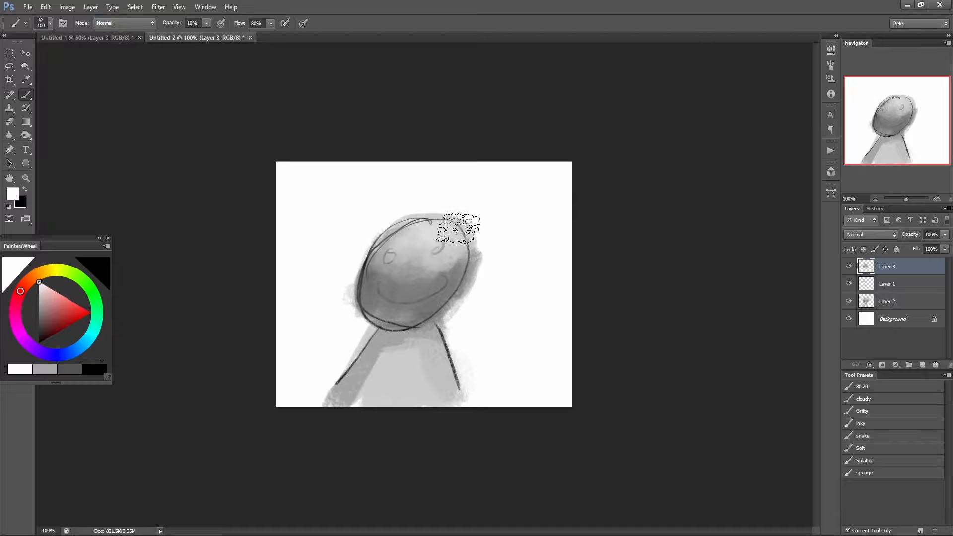
pyautogui.keyDown('alt'); pyautogui.click(422, 255); pyautogui.keyUp('alt')
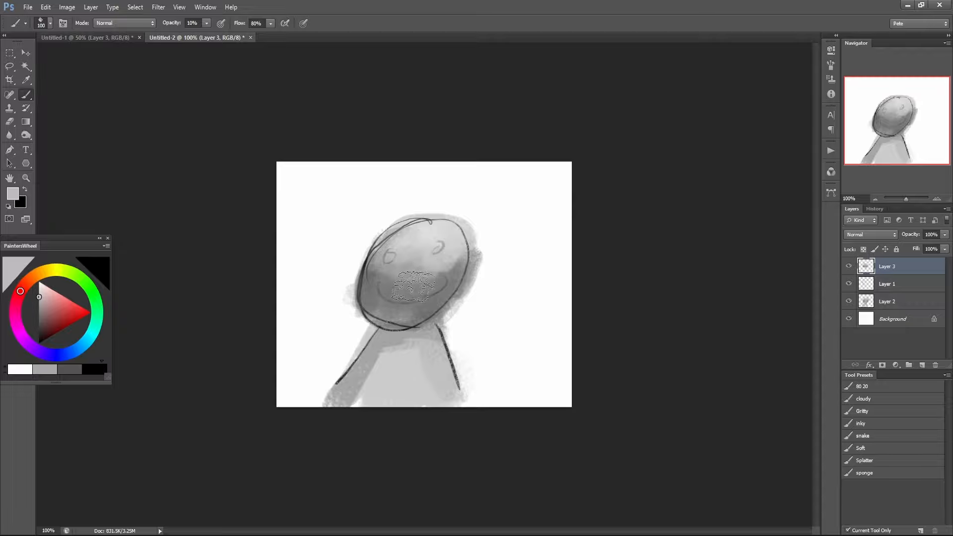
# Paint over the left shoulder line with sampled grey at 90% opacity and trim its outer edge with white.
pyautogui.keyDown('alt'); pyautogui.click(383, 340); pyautogui.keyUp('alt')
pyautogui.press('9')
pyautogui.moveTo(375, 352); pyautogui.dragTo(381, 329)
pyautogui.moveTo(350, 370)
pyautogui.mouseDown()
pyautogui.moveTo(340, 387)
pyautogui.moveTo(346, 380)
pyautogui.mouseUp()
pyautogui.keyDown('alt'); pyautogui.click(334, 348); pyautogui.keyUp('alt')
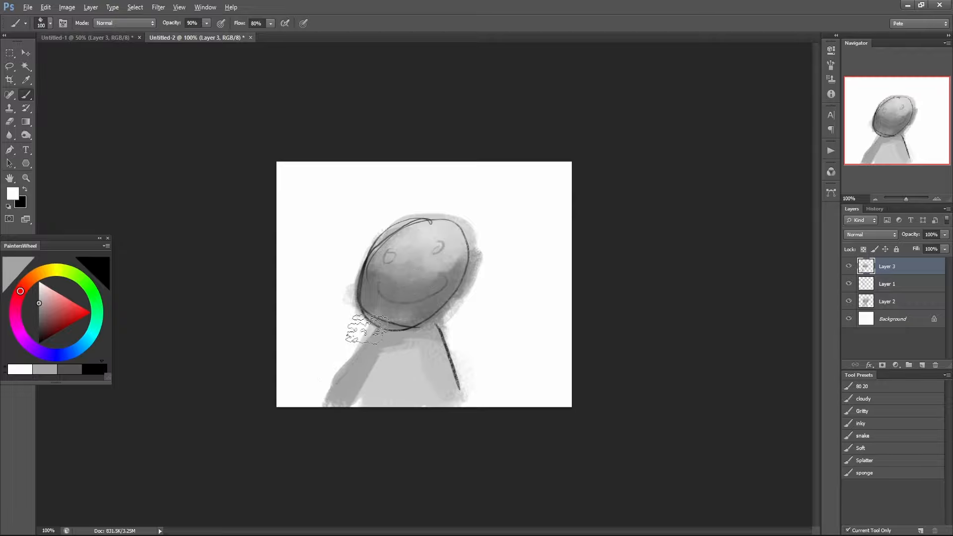
pyautogui.moveTo(363, 329)
pyautogui.mouseDown()
pyautogui.moveTo(355, 349)
pyautogui.moveTo(374, 326)
pyautogui.moveTo(323, 400)
pyautogui.moveTo(363, 338)
pyautogui.moveTo(325, 395)
pyautogui.moveTo(336, 402)
pyautogui.moveTo(403, 381)
pyautogui.mouseUp()
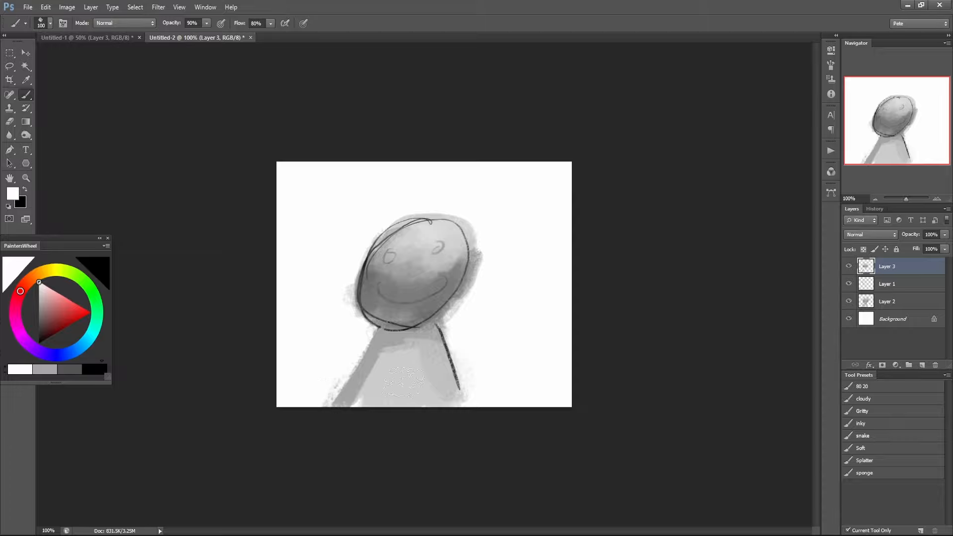
# Soften the tone transition across the upper chest and left shoulder with sampled light grey at 50% opacity.
pyautogui.keyDown('alt'); pyautogui.click(445, 339); pyautogui.keyUp('alt')
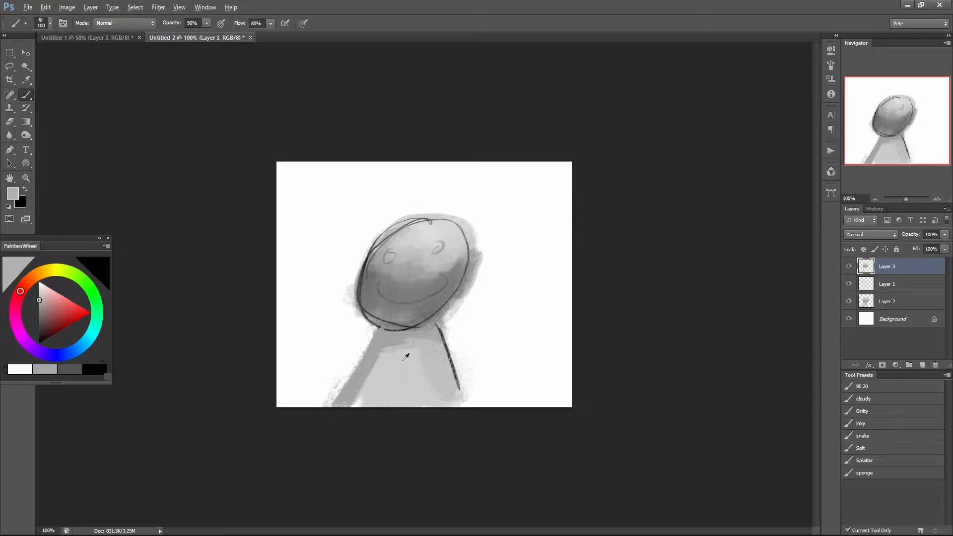
pyautogui.press('5')
pyautogui.moveTo(393, 350)
pyautogui.mouseDown()
pyautogui.moveTo(356, 393)
pyautogui.moveTo(379, 356)
pyautogui.mouseUp()
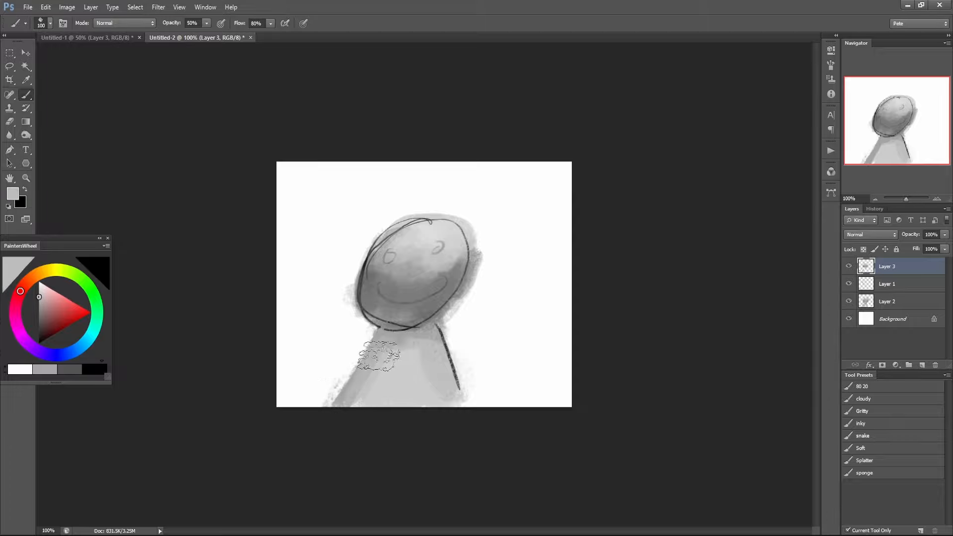
# Paint over the chin and lower head outline with sampled dark grey using a size 40 brush at 90% opacity.
pyautogui.hotkey('ctrl', '+')
pyautogui.moveTo(430, 335); pyautogui.dragTo(419, 275)
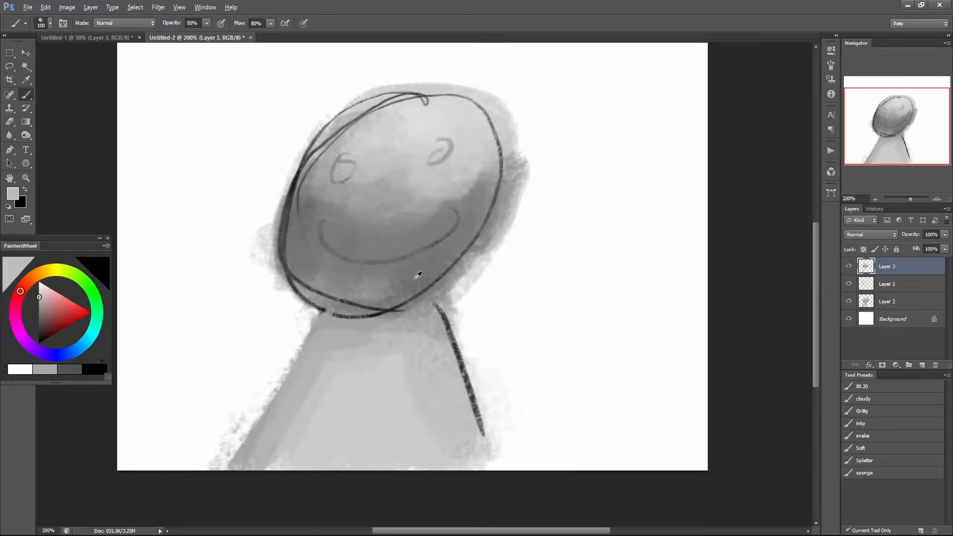
pyautogui.keyDown('alt'); pyautogui.click(418, 276); pyautogui.keyUp('alt')
pyautogui.press('7')
pyautogui.press('[')
pyautogui.press('[')
pyautogui.press('[')
pyautogui.press('[')
pyautogui.press('[')
pyautogui.press('[')
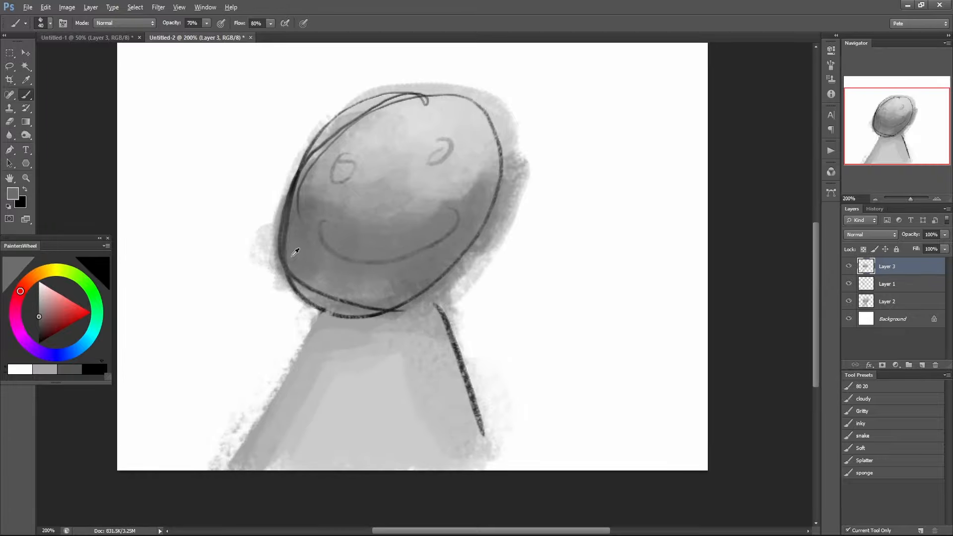
pyautogui.keyDown('alt'); pyautogui.click(292, 257); pyautogui.keyUp('alt')
pyautogui.press('9')
pyautogui.moveTo(300, 272)
pyautogui.mouseDown()
pyautogui.moveTo(317, 287)
pyautogui.moveTo(295, 264)
pyautogui.moveTo(339, 306)
pyautogui.moveTo(372, 310)
pyautogui.moveTo(390, 296)
pyautogui.moveTo(387, 288)
pyautogui.moveTo(333, 288)
pyautogui.moveTo(301, 270)
pyautogui.moveTo(378, 312)
pyautogui.moveTo(347, 296)
pyautogui.moveTo(403, 302)
pyautogui.moveTo(443, 268)
pyautogui.moveTo(381, 306)
pyautogui.moveTo(449, 258)
pyautogui.moveTo(384, 306)
pyautogui.moveTo(443, 268)
pyautogui.moveTo(404, 292)
pyautogui.mouseUp()
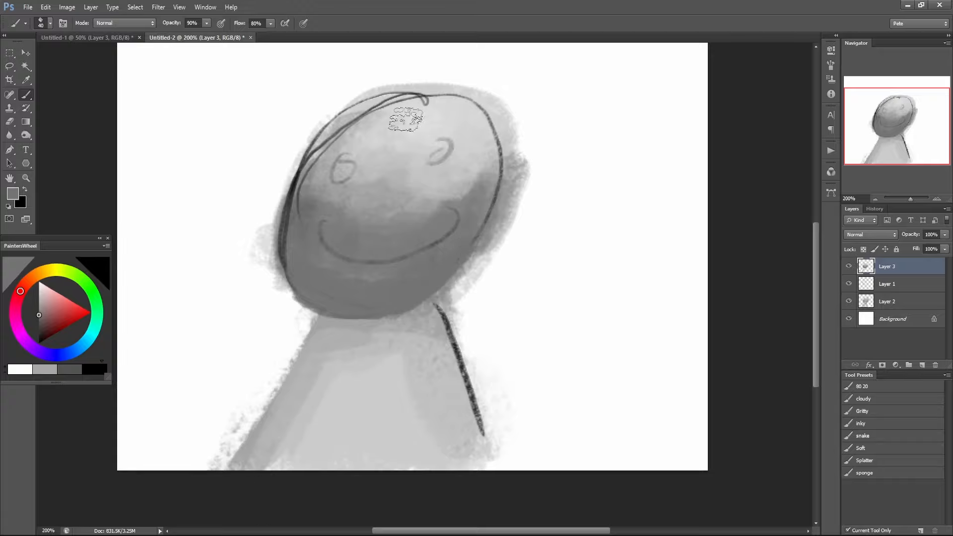
# Cover the outline on top of the head with light grey and clean the outer contour with white at 100% opacity.
pyautogui.keyDown('alt'); pyautogui.click(374, 120); pyautogui.keyUp('alt')
pyautogui.moveTo(320, 151)
pyautogui.mouseDown()
pyautogui.moveTo(386, 109)
pyautogui.moveTo(437, 103)
pyautogui.moveTo(396, 107)
pyautogui.moveTo(426, 110)
pyautogui.moveTo(357, 100)
pyautogui.moveTo(330, 124)
pyautogui.moveTo(416, 81)
pyautogui.mouseUp()
pyautogui.press('0')
pyautogui.moveTo(351, 100); pyautogui.dragTo(471, 87)
pyautogui.moveTo(410, 86); pyautogui.dragTo(514, 110)
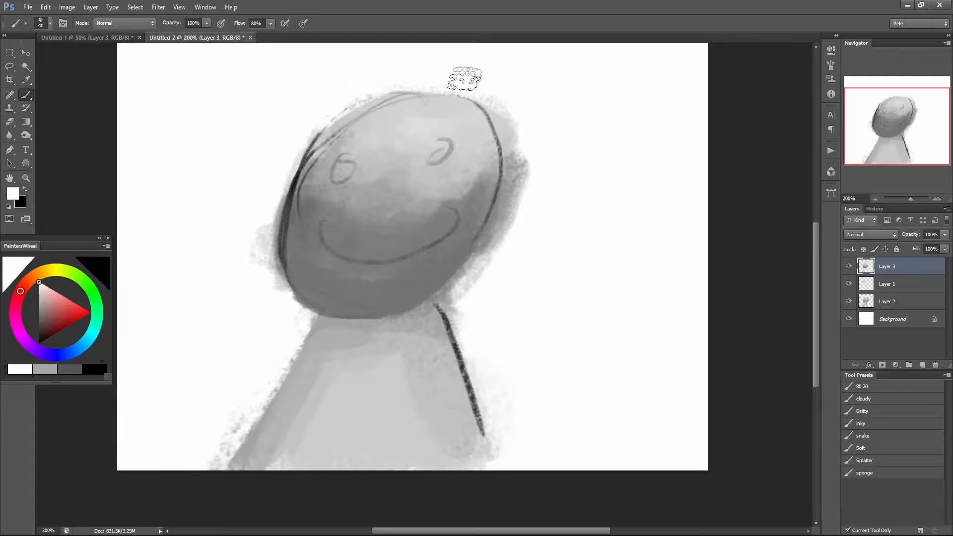
pyautogui.moveTo(464, 77)
pyautogui.mouseDown()
pyautogui.moveTo(521, 166)
pyautogui.moveTo(491, 95)
pyautogui.moveTo(510, 130)
pyautogui.moveTo(514, 230)
pyautogui.moveTo(498, 110)
pyautogui.mouseUp()
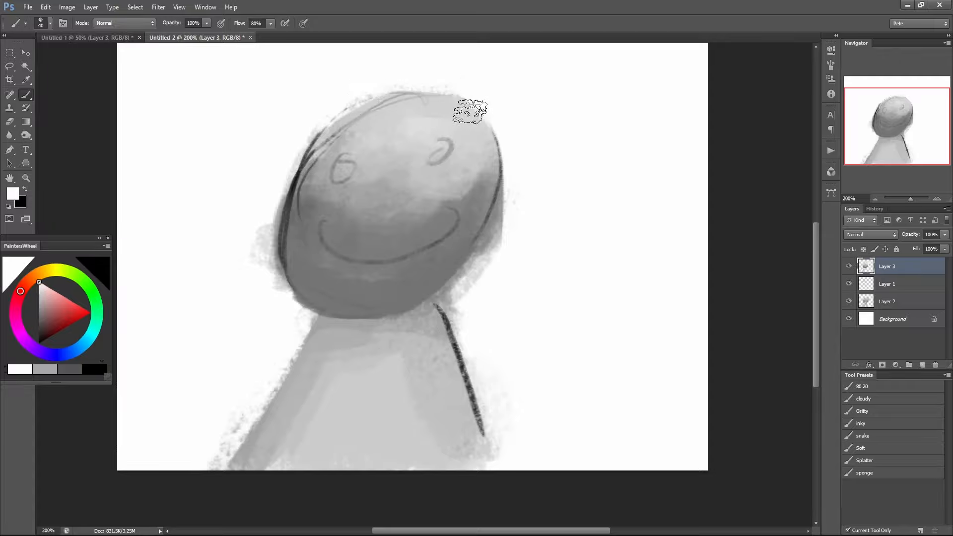
# Fill both eyes with solid black at 100% opacity and strengthen the smile line at 20%.
pyautogui.press('x')
pyautogui.moveTo(340, 167); pyautogui.dragTo(348, 173)
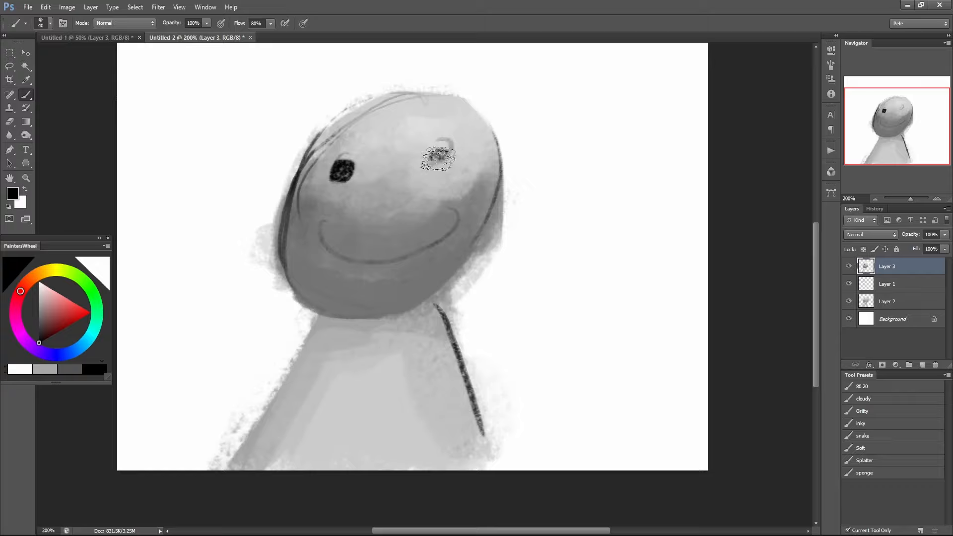
pyautogui.moveTo(437, 158); pyautogui.dragTo(440, 155)
pyautogui.press('2')
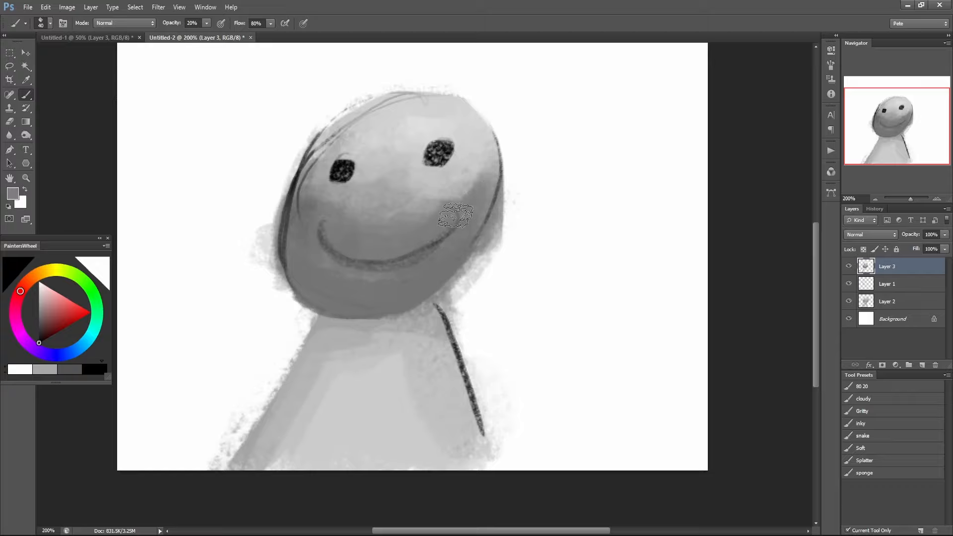
# Blend the right cheek around the corner of the smile with sampled greys at 20% opacity.
pyautogui.keyDown('alt'); pyautogui.click(445, 195); pyautogui.keyUp('alt')
pyautogui.keyDown('alt'); pyautogui.click(449, 221); pyautogui.keyUp('alt')
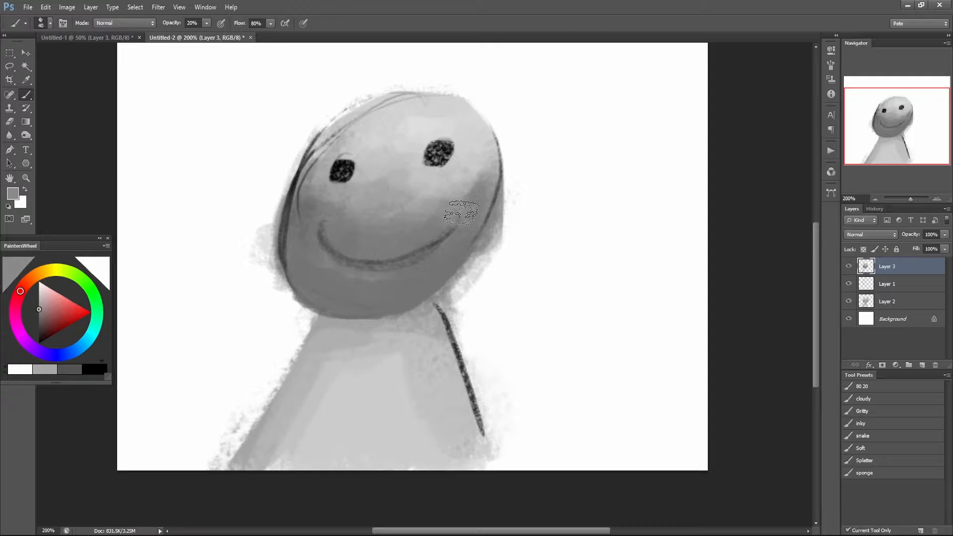
pyautogui.keyDown('alt'); pyautogui.click(474, 202); pyautogui.keyUp('alt')
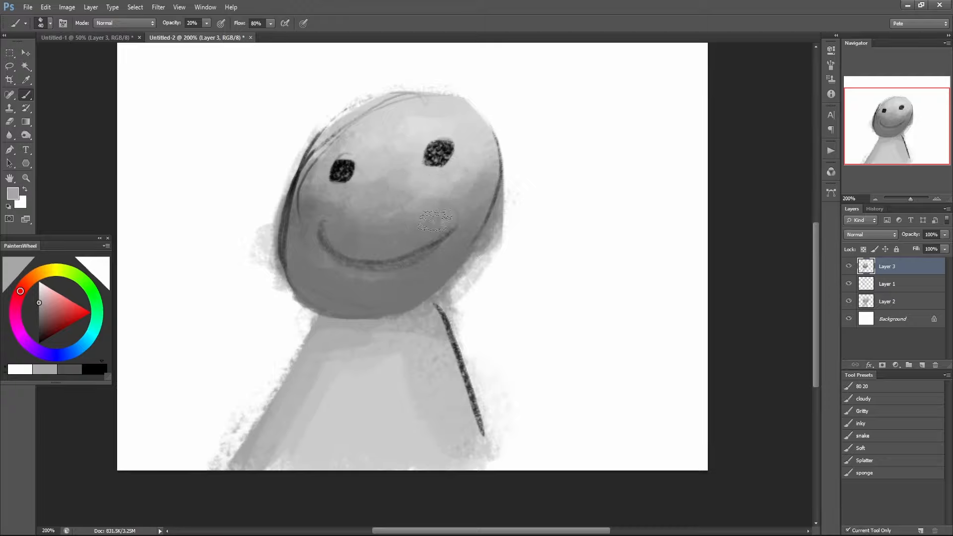
# Lighten both black eyes by painting sampled light grey over them at 30% opacity.
pyautogui.keyDown('alt'); pyautogui.click(363, 171); pyautogui.keyUp('alt')
pyautogui.press('3')
pyautogui.moveTo(349, 168)
pyautogui.mouseDown()
pyautogui.moveTo(334, 171)
pyautogui.moveTo(343, 171)
pyautogui.mouseUp()
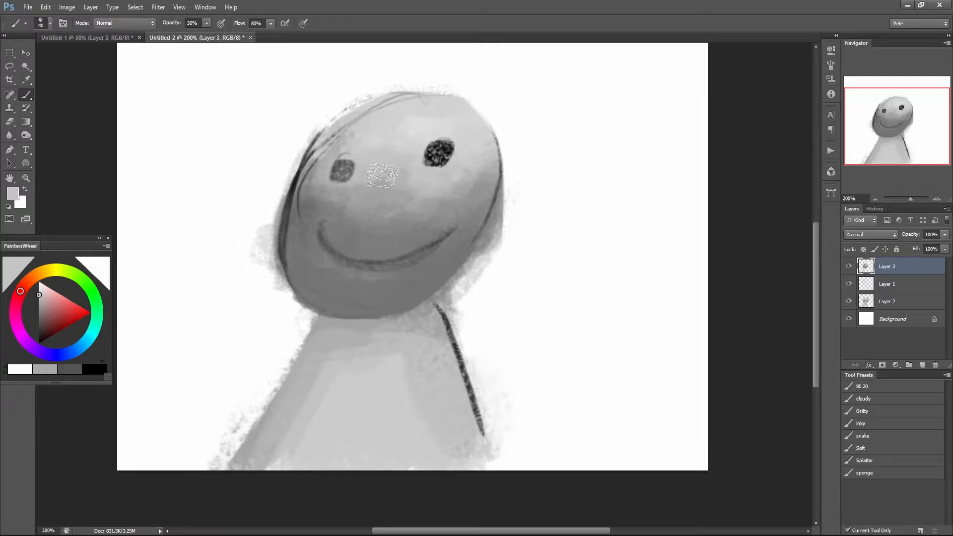
pyautogui.moveTo(433, 148); pyautogui.dragTo(432, 163)
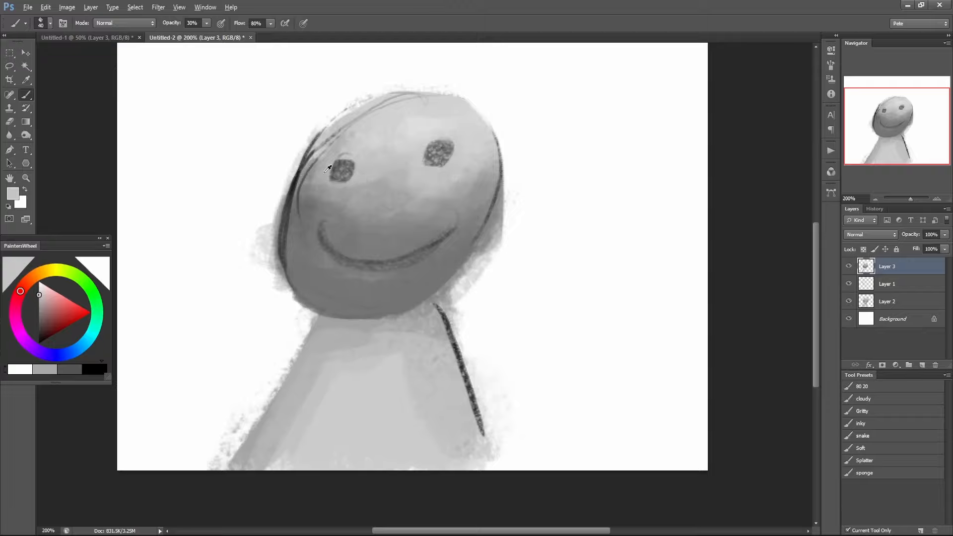
# Blend the head's left outline into the shading at 60% opacity and cover the grey spill outside its right edge with near-white.
pyautogui.keyDown('alt'); pyautogui.click(325, 172); pyautogui.keyUp('alt')
pyautogui.press('6')
pyautogui.moveTo(307, 166)
pyautogui.mouseDown()
pyautogui.moveTo(326, 143)
pyautogui.moveTo(296, 201)
pyautogui.mouseUp()
pyautogui.moveTo(325, 144)
pyautogui.mouseDown()
pyautogui.moveTo(297, 202)
pyautogui.moveTo(305, 217)
pyautogui.moveTo(306, 175)
pyautogui.moveTo(289, 224)
pyautogui.moveTo(290, 209)
pyautogui.moveTo(289, 270)
pyautogui.mouseUp()
pyautogui.keyDown('alt'); pyautogui.click(306, 211); pyautogui.keyUp('alt')
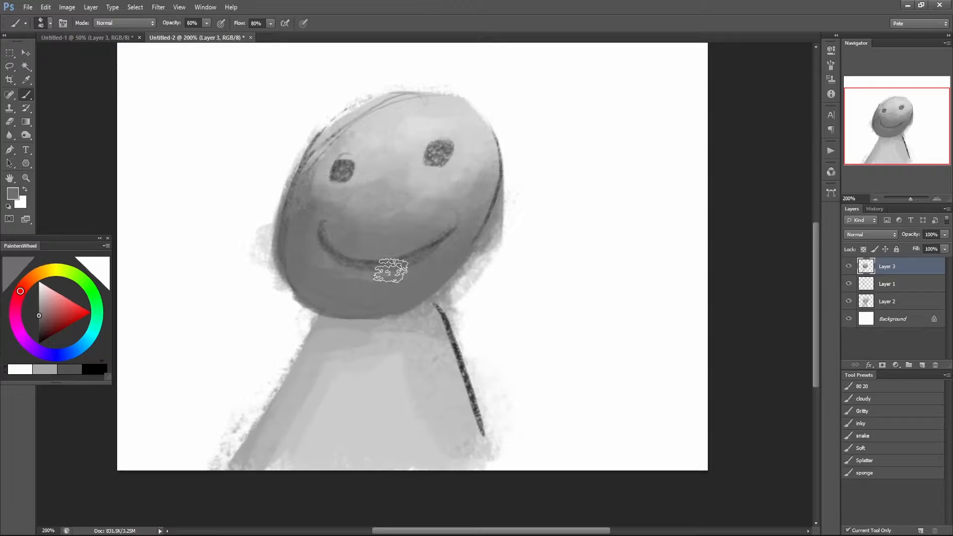
pyautogui.moveTo(488, 248); pyautogui.dragTo(517, 179)
pyautogui.moveTo(482, 264); pyautogui.dragTo(523, 167)
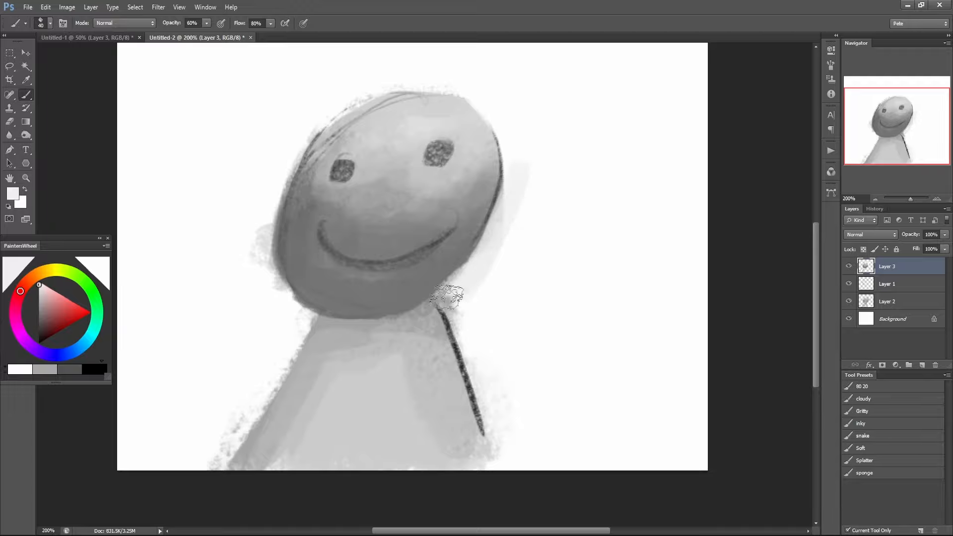
# Darken the whole body evenly with a dark grey sampled from the right shoulder line at 30% opacity.
pyautogui.hotkey('ctrl', '-')
pyautogui.hotkey('ctrl', '-')
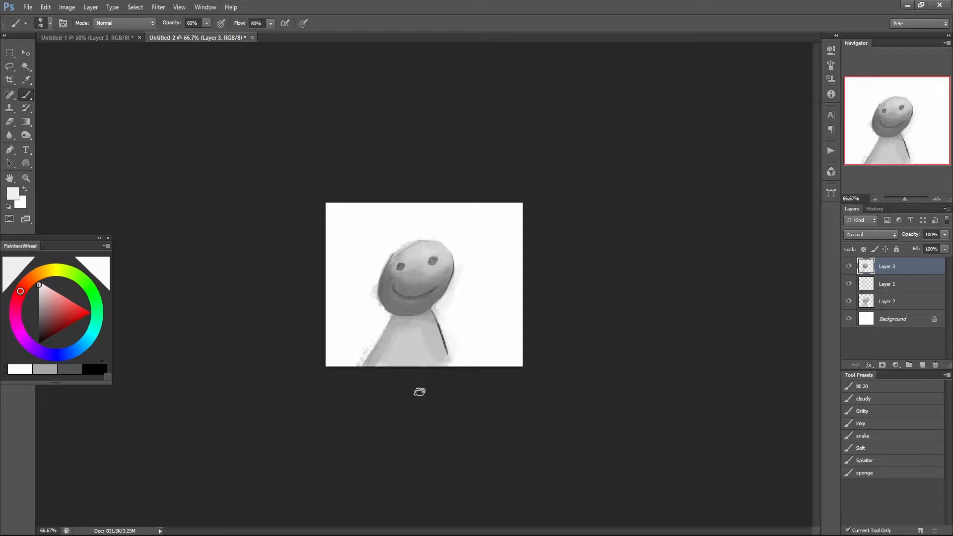
pyautogui.press('d')
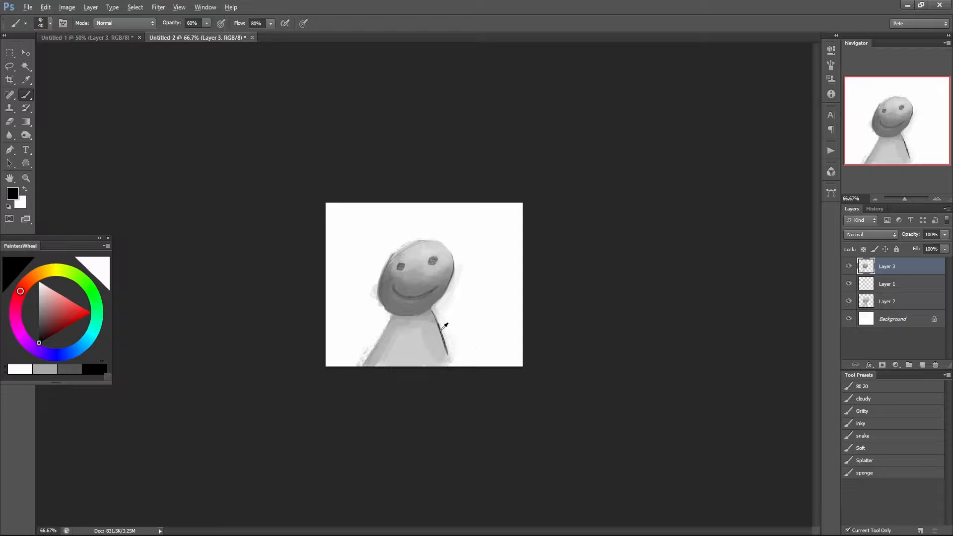
pyautogui.keyDown('alt'); pyautogui.click(440, 330); pyautogui.keyUp('alt')
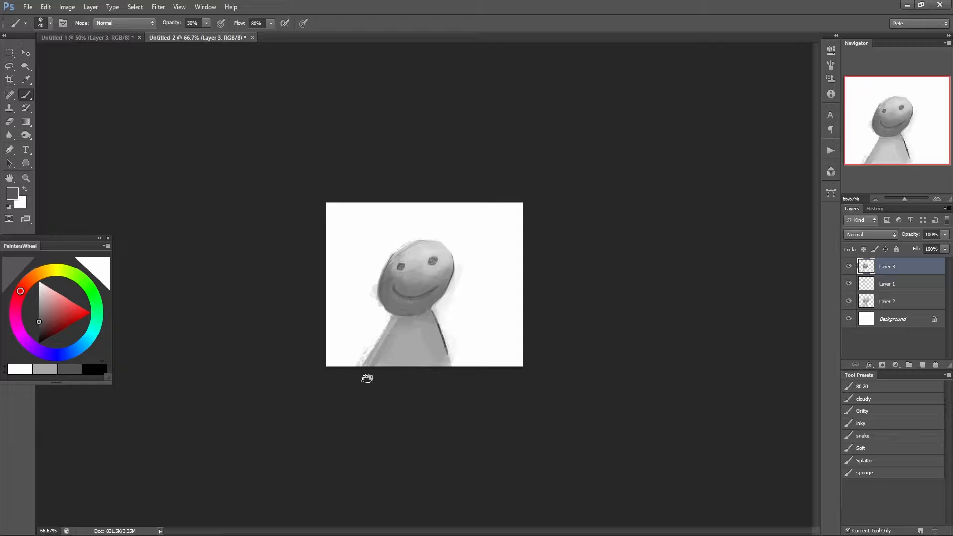
pyautogui.moveTo(367, 371); pyautogui.dragTo(364, 375)
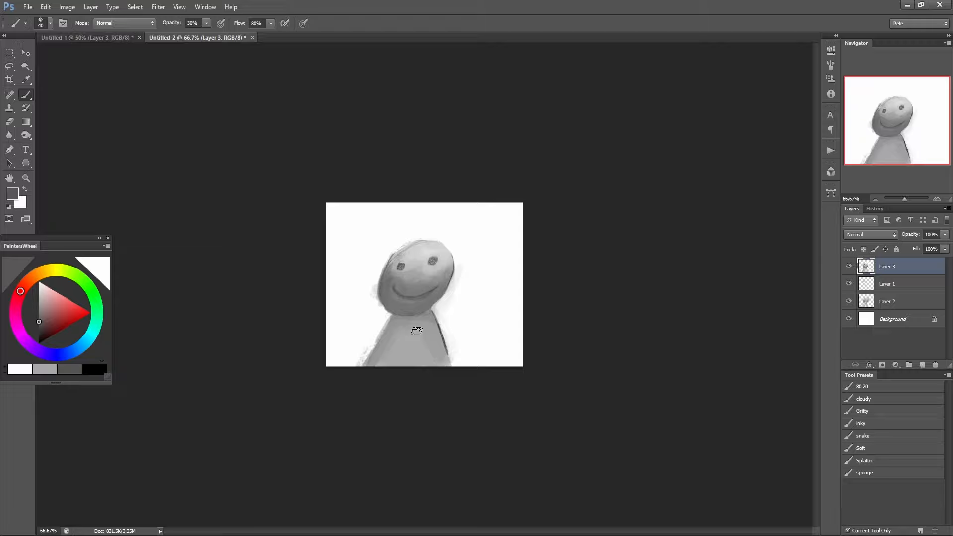
# Examine the blended strokes around the smile, chin and neck at 500% magnification.
pyautogui.keyDown('ctrl'); pyautogui.click(424, 314); pyautogui.keyUp('ctrl')
pyautogui.keyDown('ctrl'); pyautogui.click(424, 315); pyautogui.keyUp('ctrl')
pyautogui.keyDown('ctrl'); pyautogui.click(424, 317); pyautogui.keyUp('ctrl')
pyautogui.keyDown('ctrl'); pyautogui.click(423, 318); pyautogui.keyUp('ctrl')
pyautogui.keyDown('ctrl'); pyautogui.click(423, 318); pyautogui.keyUp('ctrl')
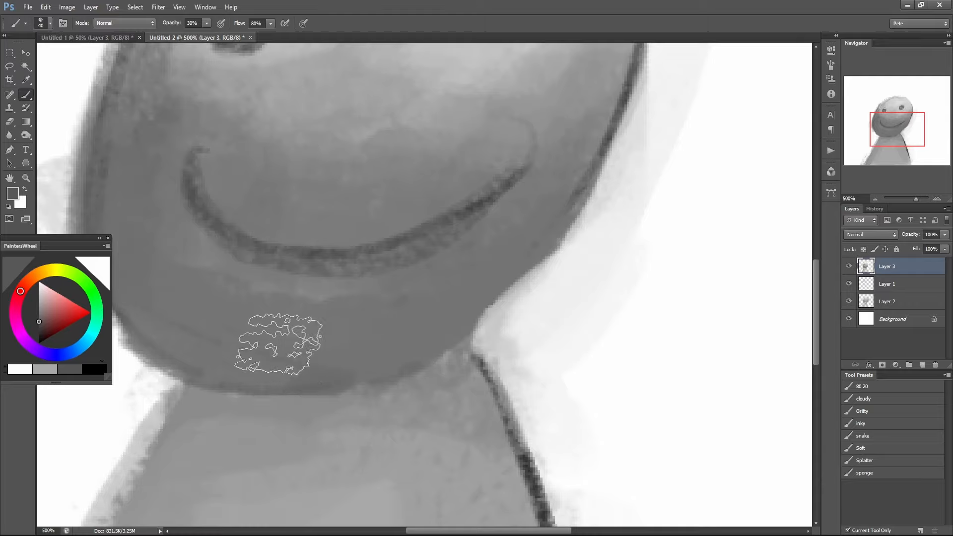
pyautogui.moveTo(358, 374); pyautogui.dragTo(508, 362)
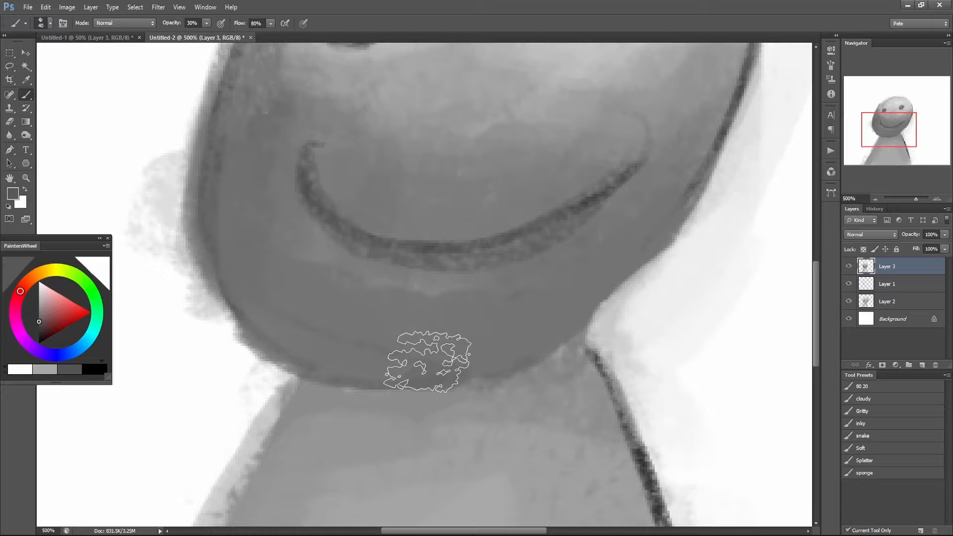
# Smooth the shading along the chin's lower edge with a smaller brush and a sampled mid grey at 100% opacity.
pyautogui.press('[')
pyautogui.press('[')
pyautogui.press('[')
pyautogui.keyDown('alt'); pyautogui.click(290, 296); pyautogui.keyUp('alt')
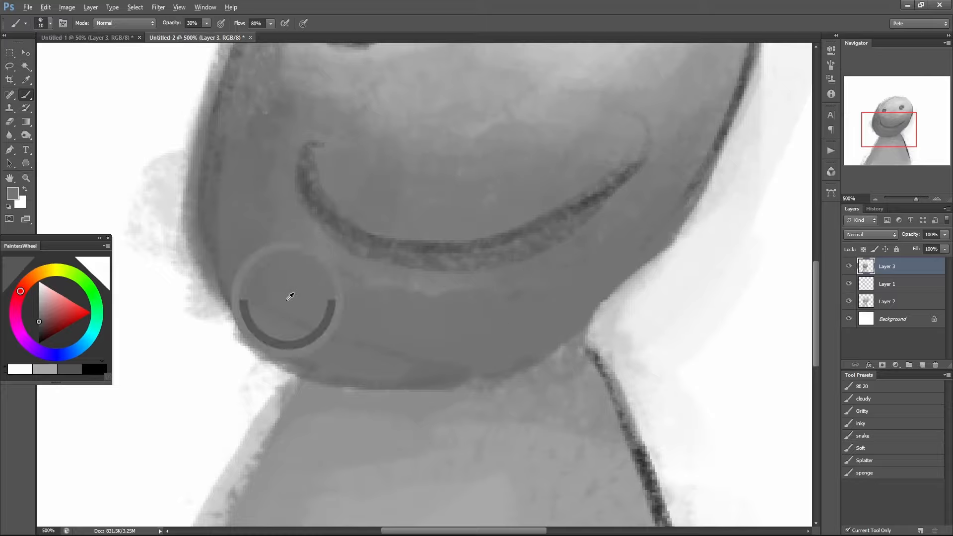
pyautogui.press('0')
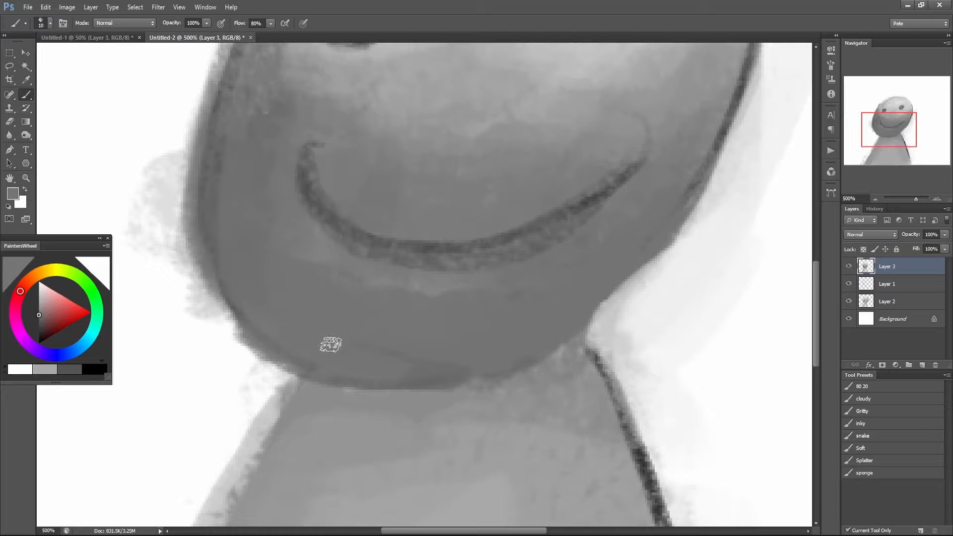
pyautogui.moveTo(331, 344)
pyautogui.mouseDown()
pyautogui.moveTo(373, 338)
pyautogui.moveTo(373, 353)
pyautogui.moveTo(413, 354)
pyautogui.moveTo(415, 371)
pyautogui.moveTo(482, 368)
pyautogui.mouseUp()
pyautogui.keyDown('alt'); pyautogui.click(471, 475); pyautogui.keyUp('alt')
pyautogui.keyDown('alt'); pyautogui.click(471, 475); pyautogui.keyUp('alt')
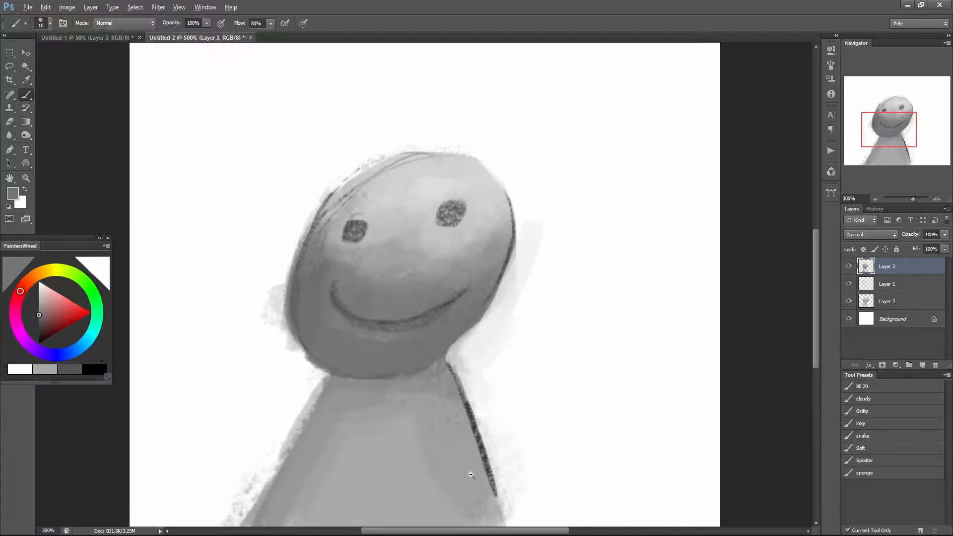
pyautogui.keyDown('alt'); pyautogui.click(470, 475); pyautogui.keyUp('alt')
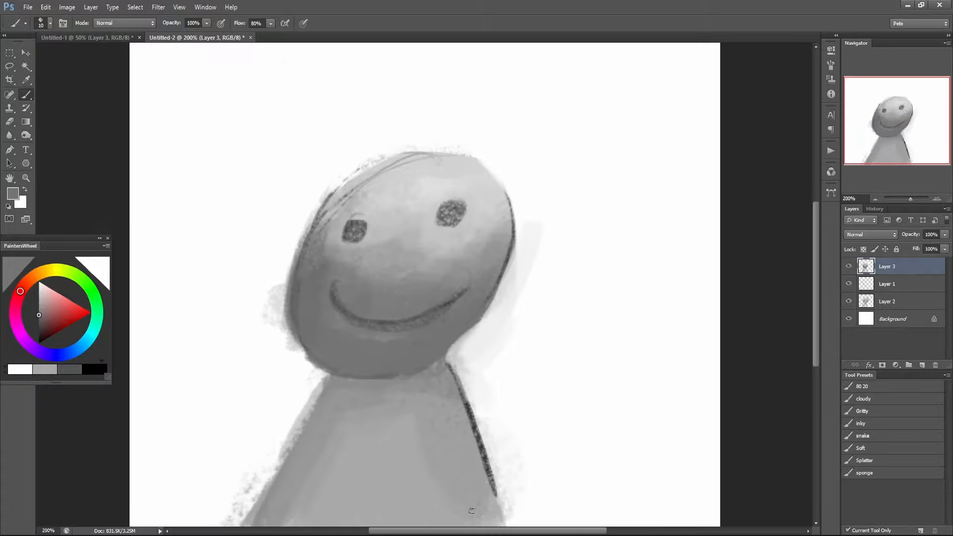
# Compare the painted figure with and without the Layer 1 sketch lines by toggling that layer's visibility.
pyautogui.click(848, 283)
pyautogui.click(847, 283)
pyautogui.click(847, 284)
pyautogui.click(847, 284)
pyautogui.click(847, 284)
pyautogui.click(847, 284)
pyautogui.click(847, 284)
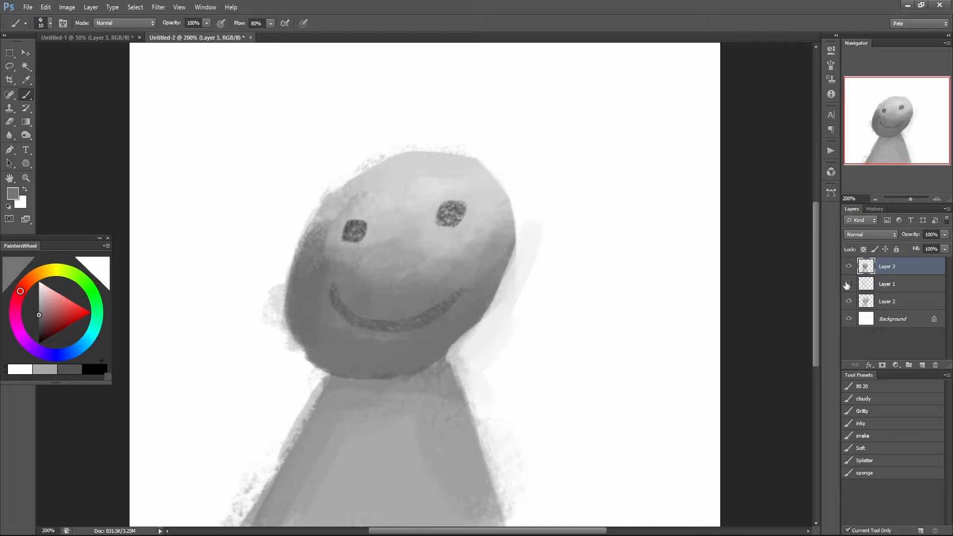
pyautogui.click(847, 284)
pyautogui.click(847, 284)
pyautogui.click(847, 284)
pyautogui.click(847, 284)
pyautogui.click(847, 283)
pyautogui.click(847, 284)
pyautogui.click(847, 284)
pyautogui.click(847, 284)
pyautogui.click(847, 284)
pyautogui.click(847, 284)
pyautogui.click(847, 284)
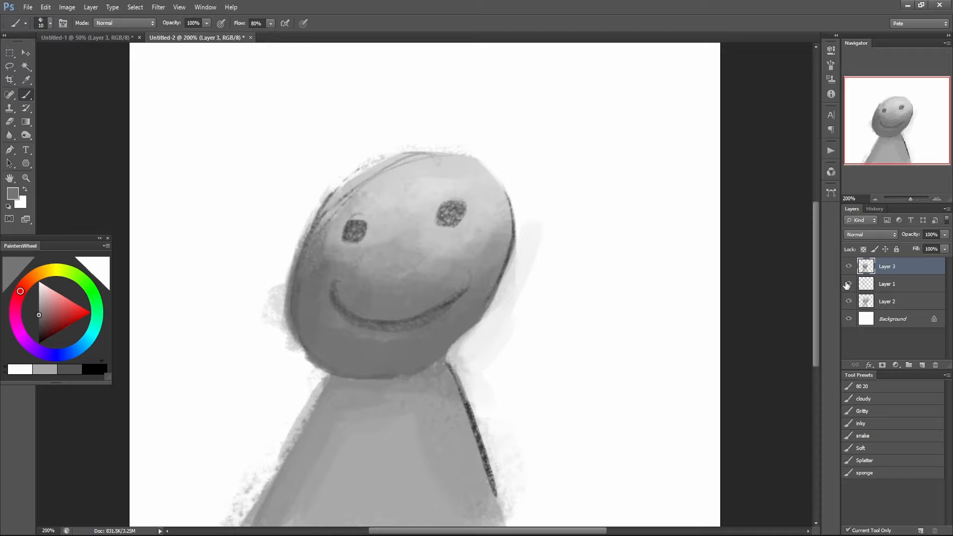
pyautogui.click(847, 284)
pyautogui.click(847, 284)
pyautogui.click(847, 284)
pyautogui.click(847, 283)
pyautogui.click(847, 284)
pyautogui.click(847, 284)
pyautogui.click(847, 284)
pyautogui.click(847, 284)
# Add a Gradient Map adjustment layer with the Sweet Suffering preset in Soft Light mode and compare the figure without it.
pyautogui.click(895, 366)
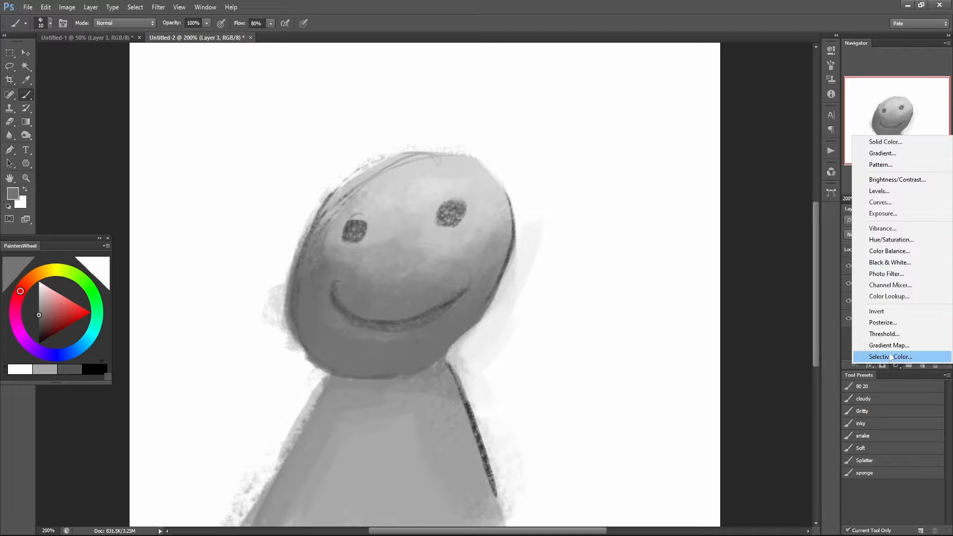
pyautogui.click(892, 353)
pyautogui.click(769, 82)
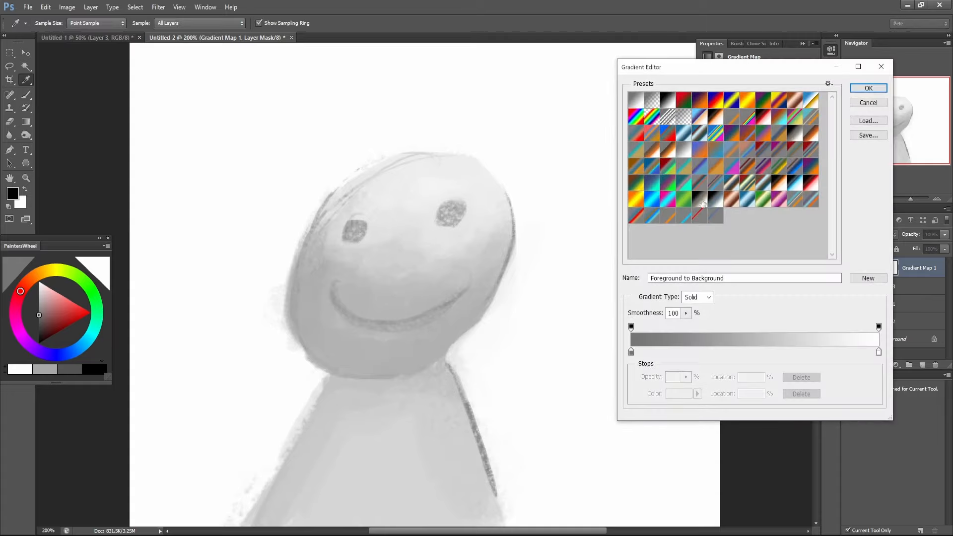
pyautogui.click(778, 132)
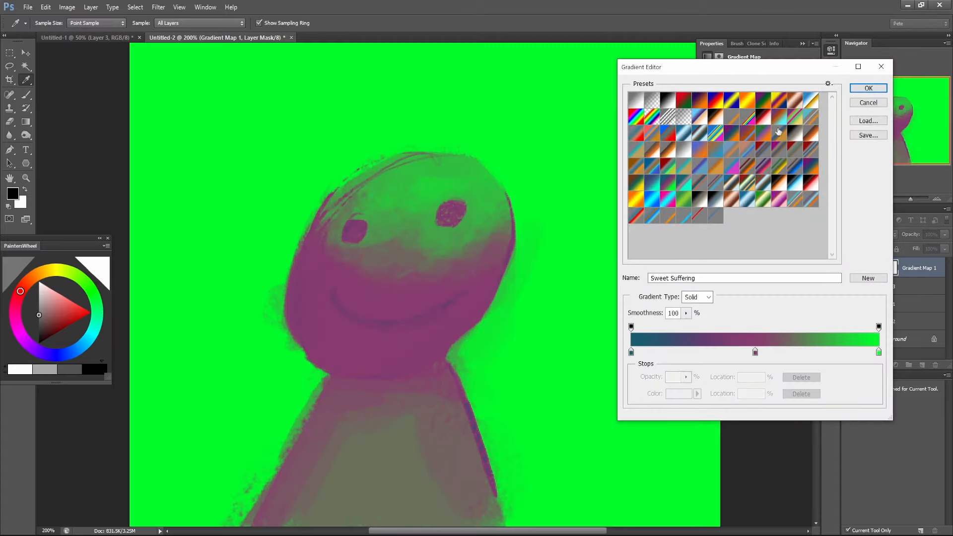
pyautogui.click(868, 88)
pyautogui.click(869, 235)
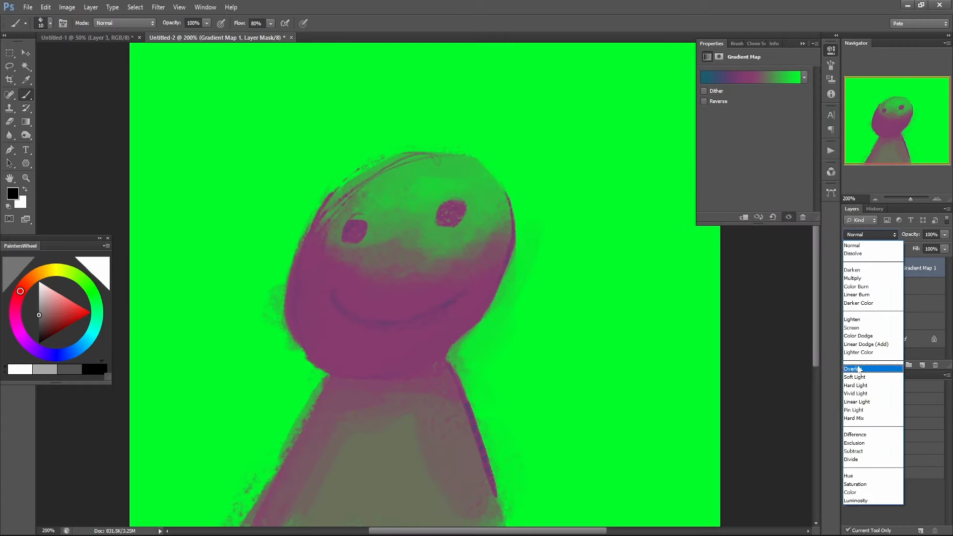
pyautogui.click(858, 375)
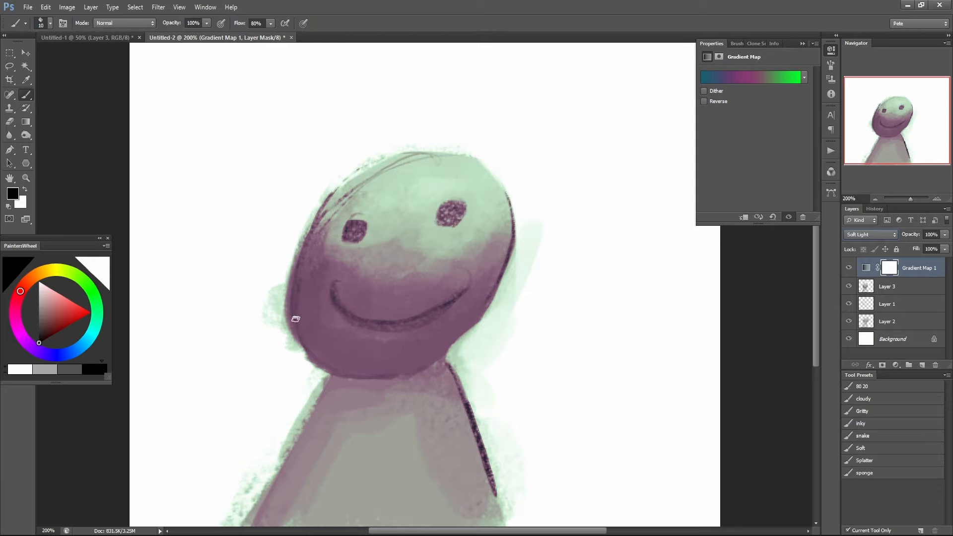
pyautogui.click(849, 268)
pyautogui.click(848, 268)
pyautogui.click(849, 267)
pyautogui.click(852, 269)
# Add a new layer and soften the dark line on the body's right edge with sampled mauve using the 80 20 brush.
pyautogui.click(921, 365)
pyautogui.click(866, 389)
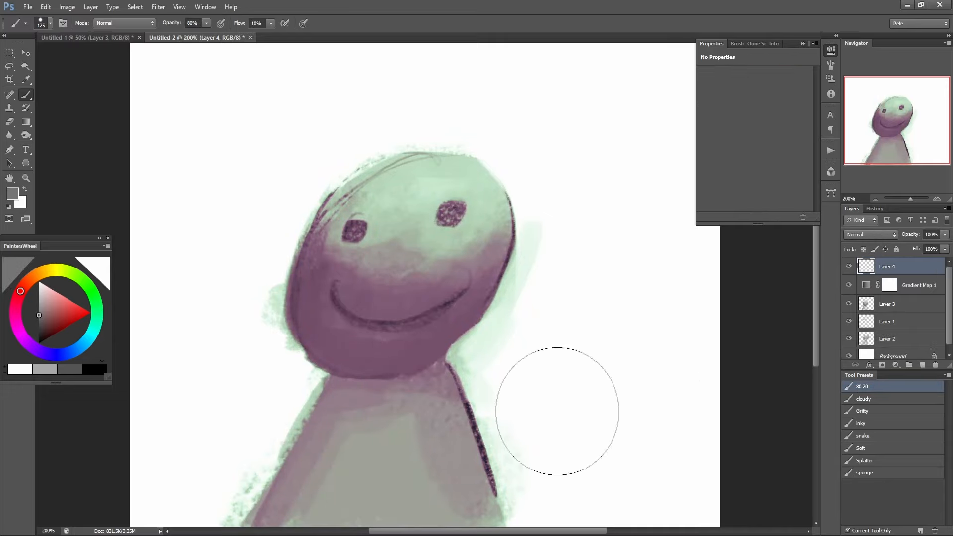
pyautogui.moveTo(465, 410)
pyautogui.mouseDown()
pyautogui.moveTo(466, 441)
pyautogui.moveTo(452, 386)
pyautogui.moveTo(481, 474)
pyautogui.moveTo(470, 429)
pyautogui.moveTo(474, 476)
pyautogui.mouseUp()
pyautogui.keyDown('alt'); pyautogui.click(451, 400); pyautogui.keyUp('alt')
pyautogui.moveTo(454, 418); pyautogui.dragTo(485, 491)
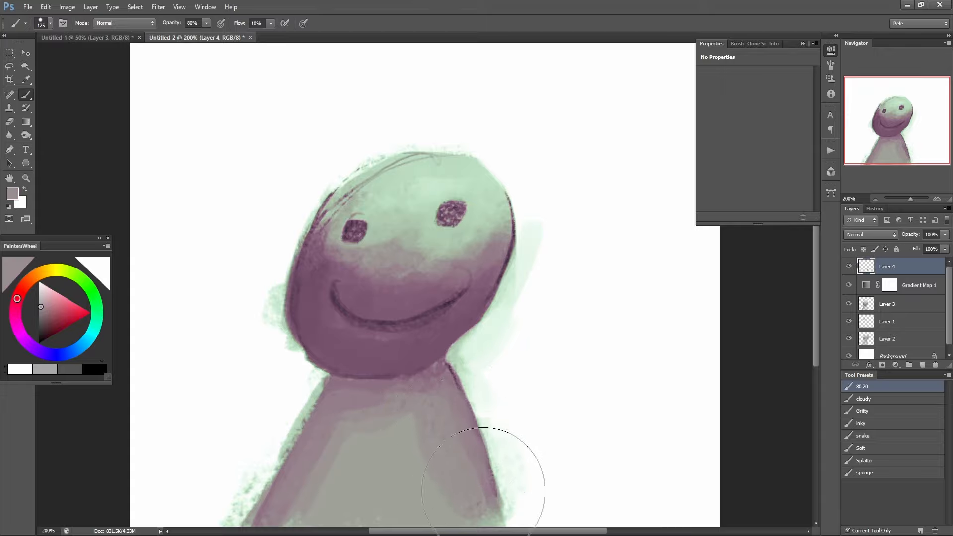
pyautogui.keyDown('alt'); pyautogui.click(475, 462); pyautogui.keyUp('alt')
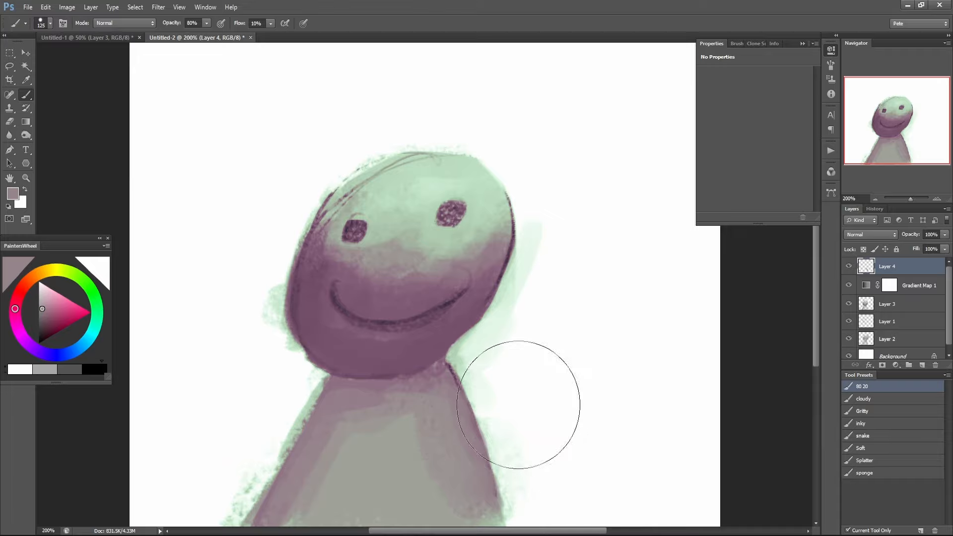
# Select the sponge brush preset, try a large stroke beside the figure, undo it and reduce the brush size to 125.
pyautogui.hotkey('ctrl', '-')
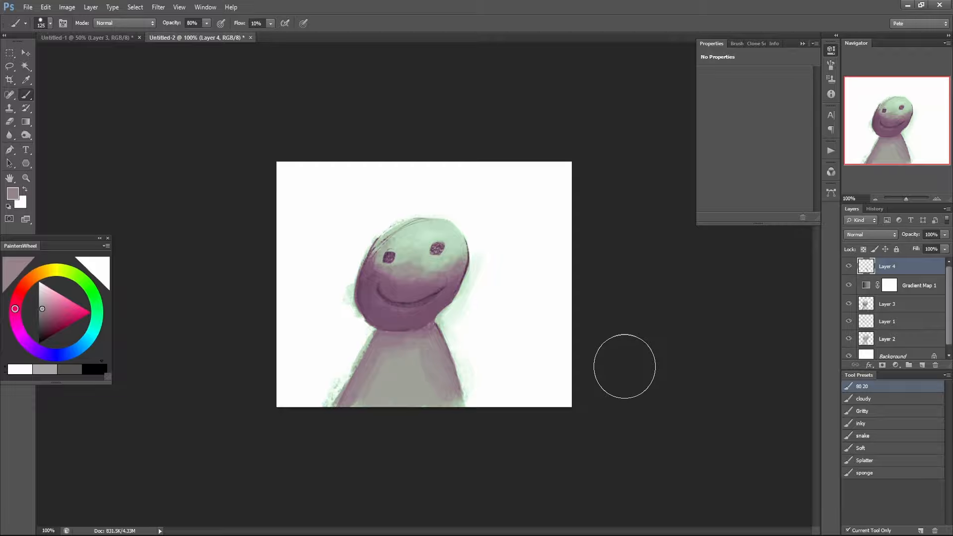
pyautogui.click(864, 472)
pyautogui.click(533, 300)
pyautogui.moveTo(514, 346); pyautogui.dragTo(526, 368)
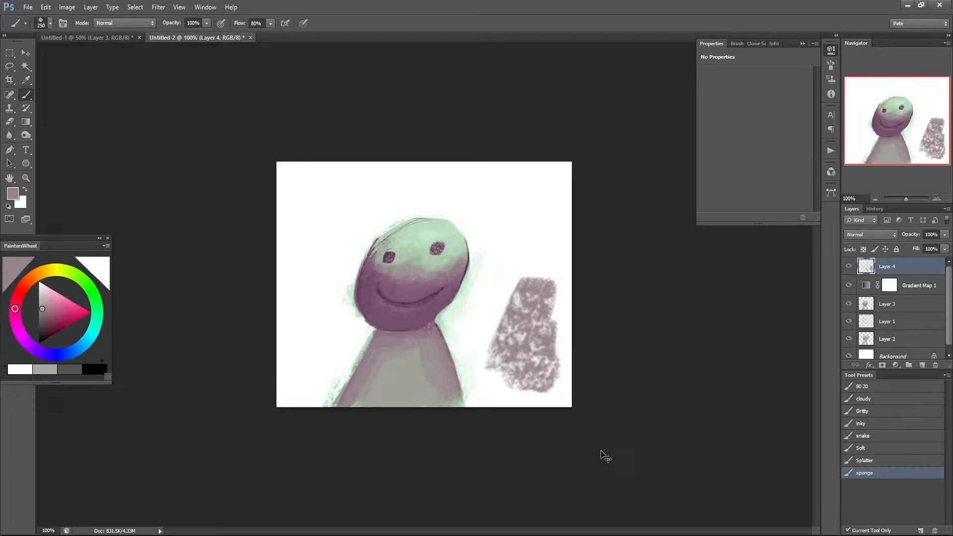
pyautogui.hotkey('ctrl', 'z')
pyautogui.press('[')
pyautogui.press('[')
pyautogui.press('[')
pyautogui.press('[')
# Scribble mauve sponge brush test strokes in the blank area beside the figure, undoing each until a thin-to-wide one remains.
pyautogui.moveTo(513, 295); pyautogui.dragTo(539, 364)
pyautogui.hotkey('ctrl', 'z')
pyautogui.moveTo(493, 295)
pyautogui.mouseDown()
pyautogui.moveTo(506, 322)
pyautogui.moveTo(548, 394)
pyautogui.mouseUp()
pyautogui.hotkey('ctrl', 'z')
pyautogui.moveTo(530, 359)
pyautogui.mouseDown()
pyautogui.moveTo(525, 283)
pyautogui.moveTo(489, 302)
pyautogui.moveTo(557, 223)
pyautogui.mouseUp()
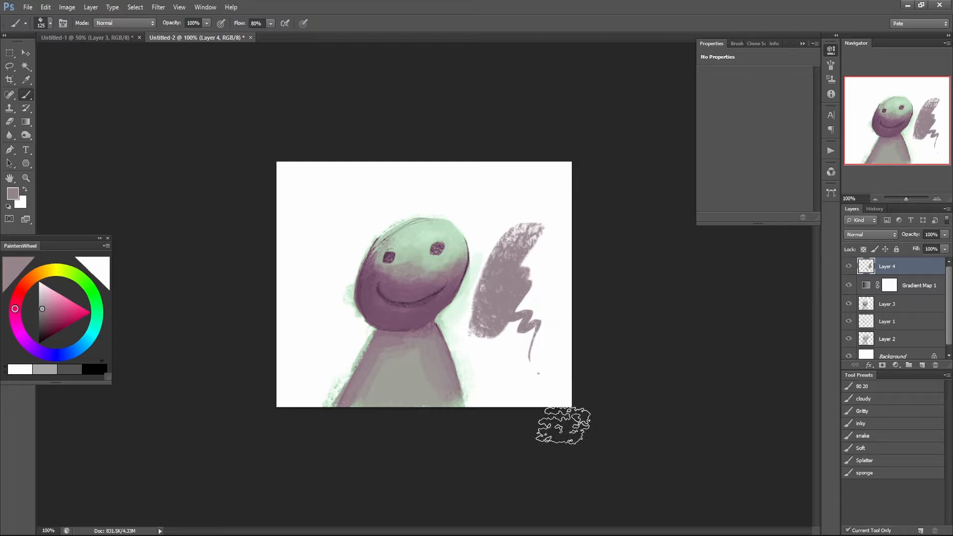
pyautogui.hotkey('ctrl', 'z')
pyautogui.moveTo(506, 252)
pyautogui.mouseDown()
pyautogui.moveTo(488, 287)
pyautogui.moveTo(504, 298)
pyautogui.moveTo(507, 333)
pyautogui.moveTo(548, 376)
pyautogui.mouseUp()
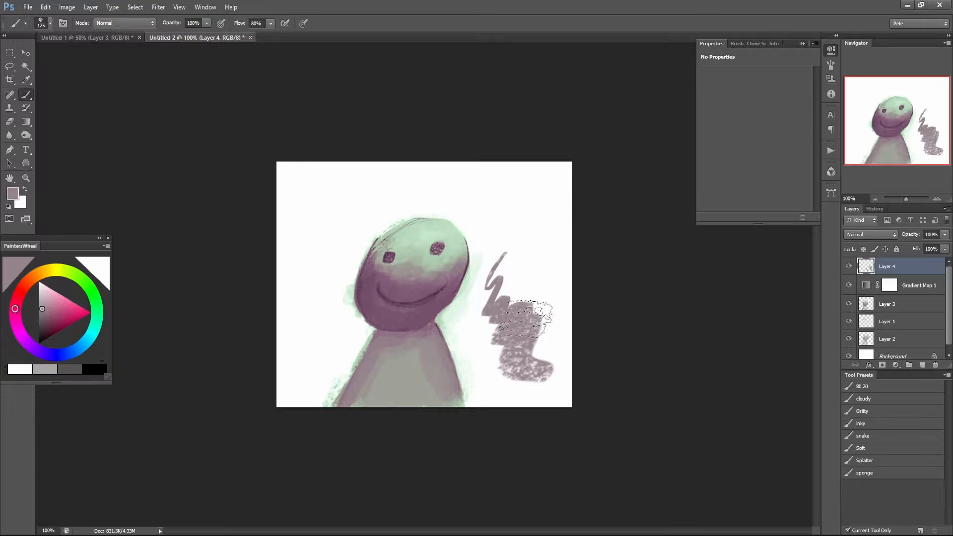
# Close the Untitled-2 practice document without saving and collapse the adjustment properties to show the whole running woman painting.
pyautogui.hotkey('ctrl', 'w')
pyautogui.click(479, 205)
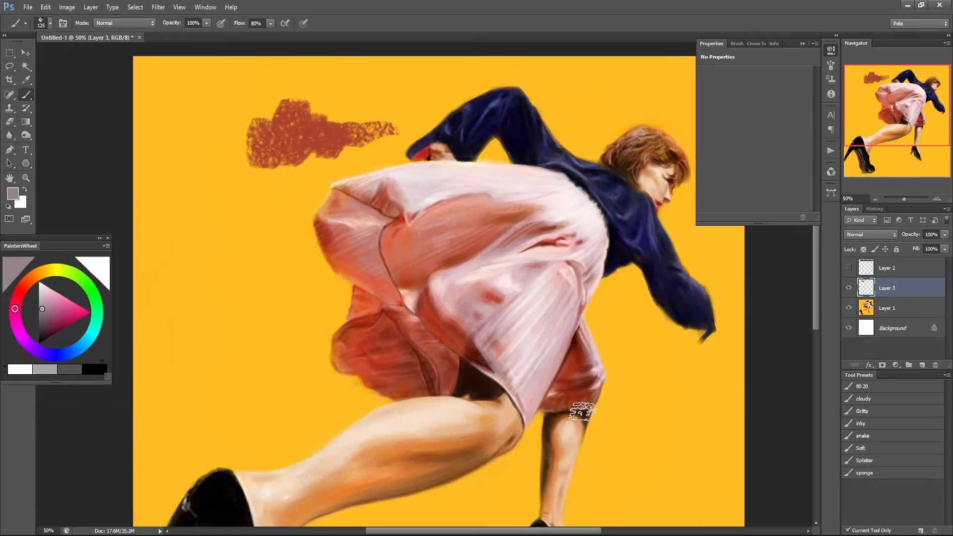
pyautogui.click(831, 51)
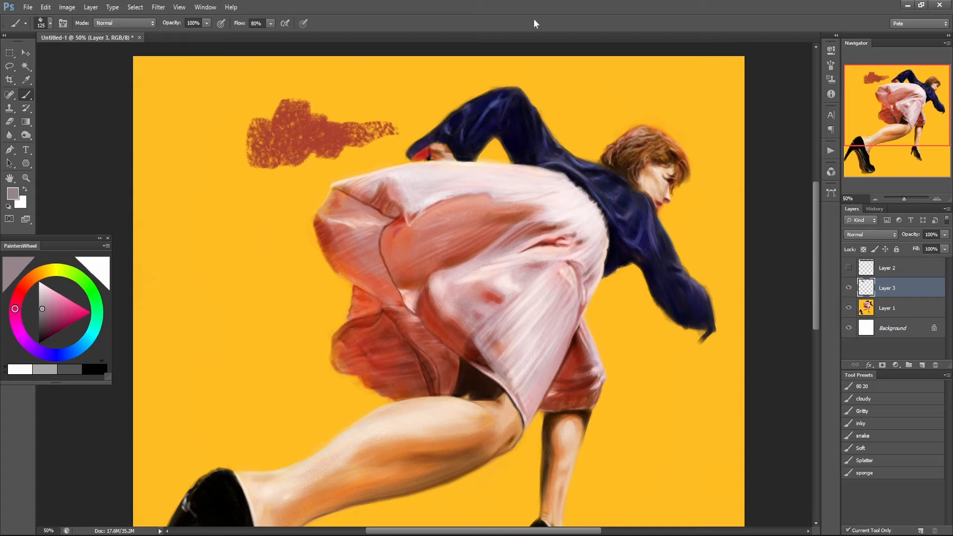
pyautogui.hotkey('ctrl', '-')
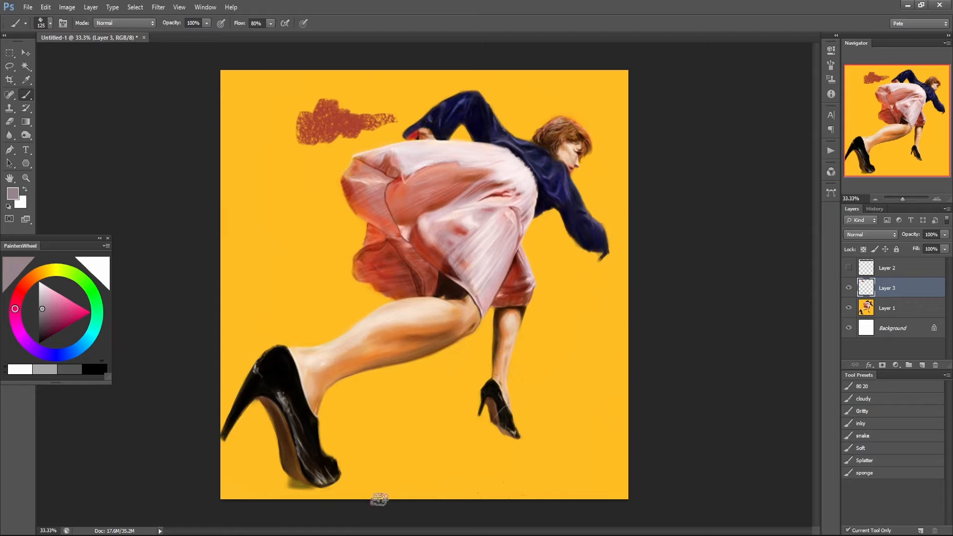
# Switch to Chrome, bring the Huckleberry Art Academy site over the painting and open its Mentorships page.
pyautogui.click(374, 535)
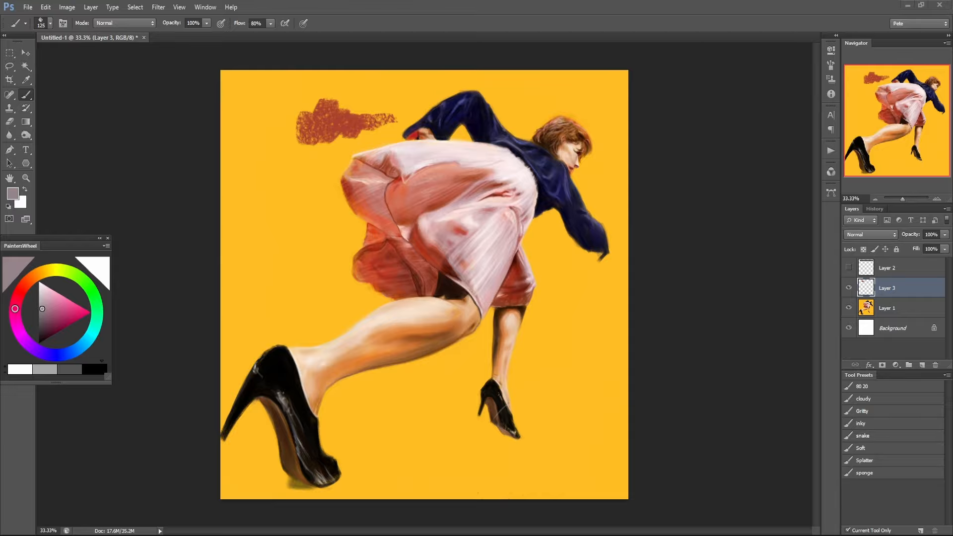
pyautogui.moveTo(952, 238); pyautogui.dragTo(720, 54)
pyautogui.scroll(3, 604, 278)
pyautogui.scroll(3, 373, 211)
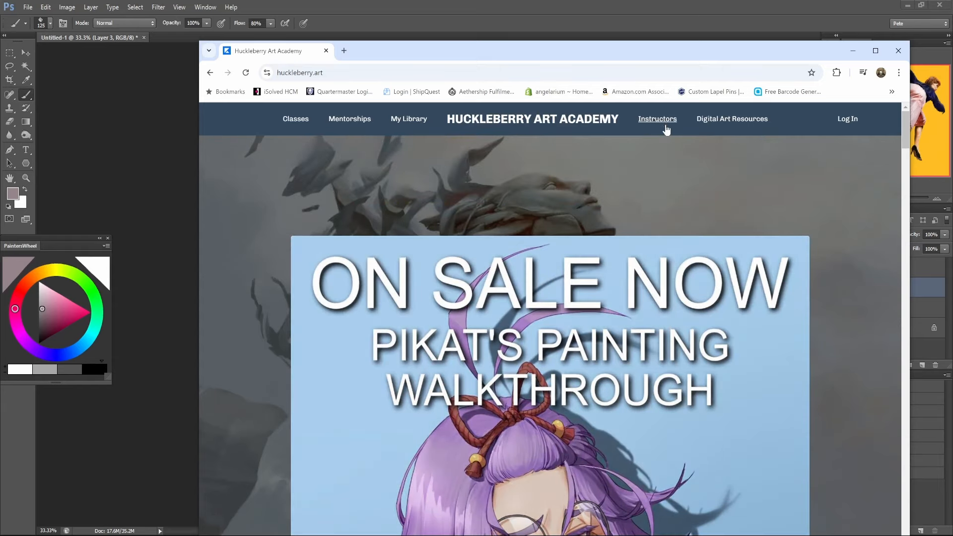
pyautogui.click(342, 124)
# Review the current group mentorship listings, including their schedules, homework expectations and monthly prices.
pyautogui.scroll(-6, 368, 357)
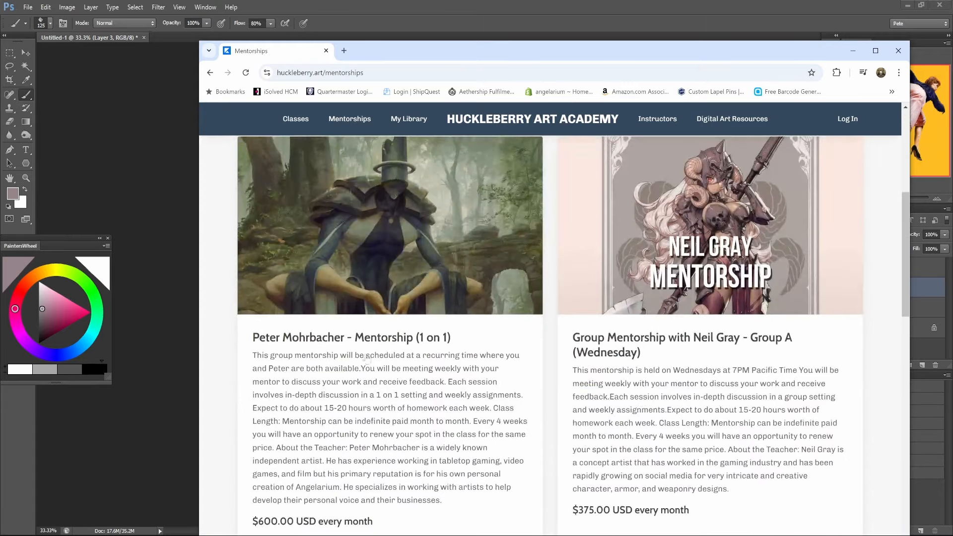
pyautogui.scroll(-4, 368, 358)
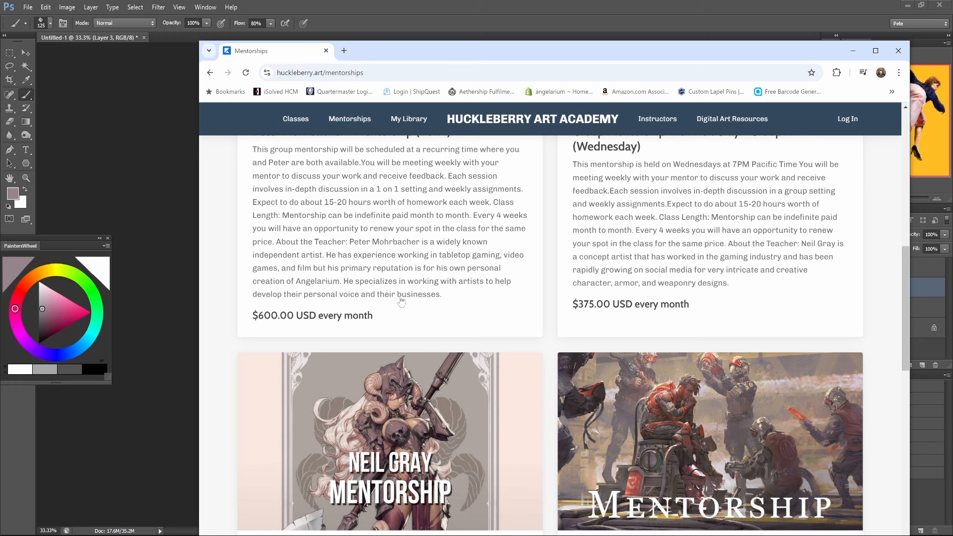
pyautogui.scroll(4, 502, 325)
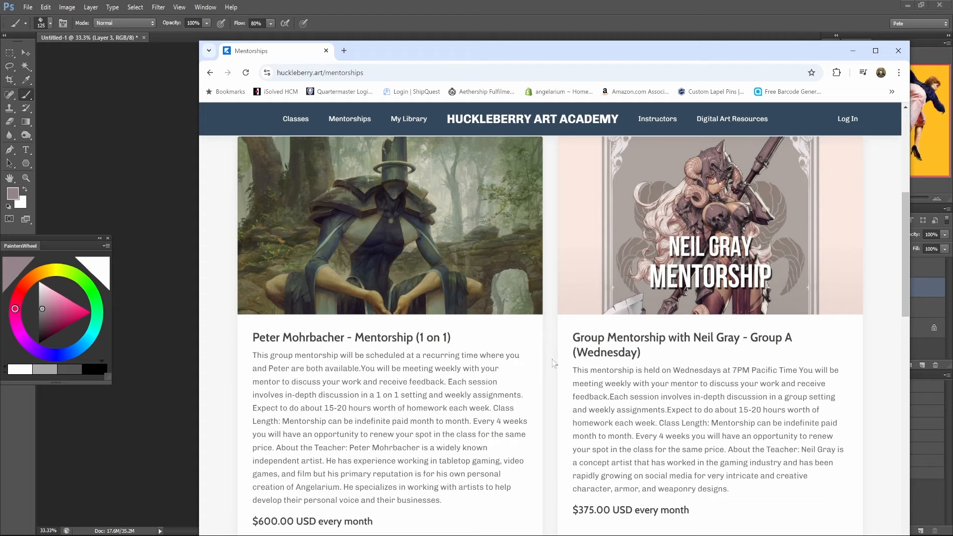
pyautogui.scroll(2, 554, 363)
pyautogui.scroll(-2, 550, 366)
pyautogui.scroll(1, 549, 369)
pyautogui.scroll(-1, 548, 370)
pyautogui.scroll(-3, 549, 369)
pyautogui.scroll(3, 545, 367)
pyautogui.scroll(-2, 530, 387)
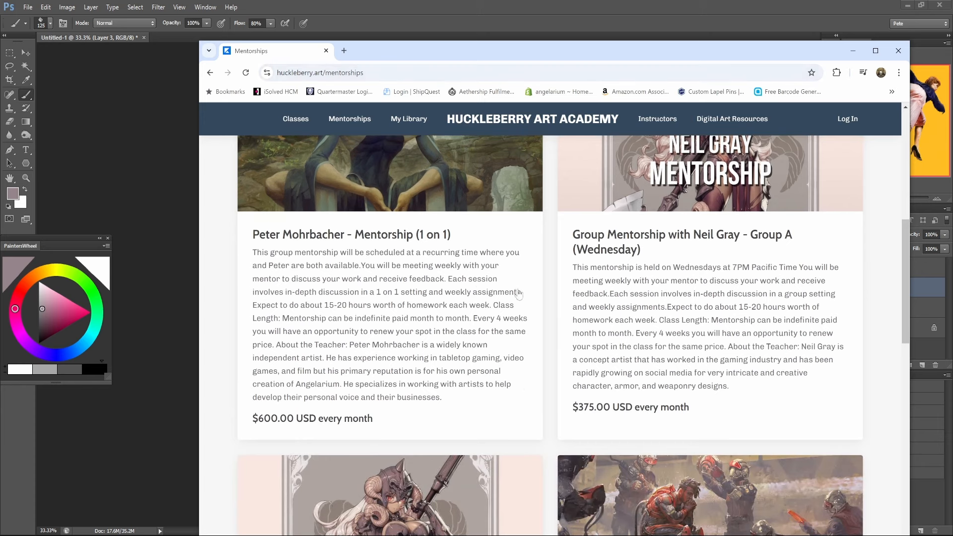
pyautogui.scroll(3, 533, 331)
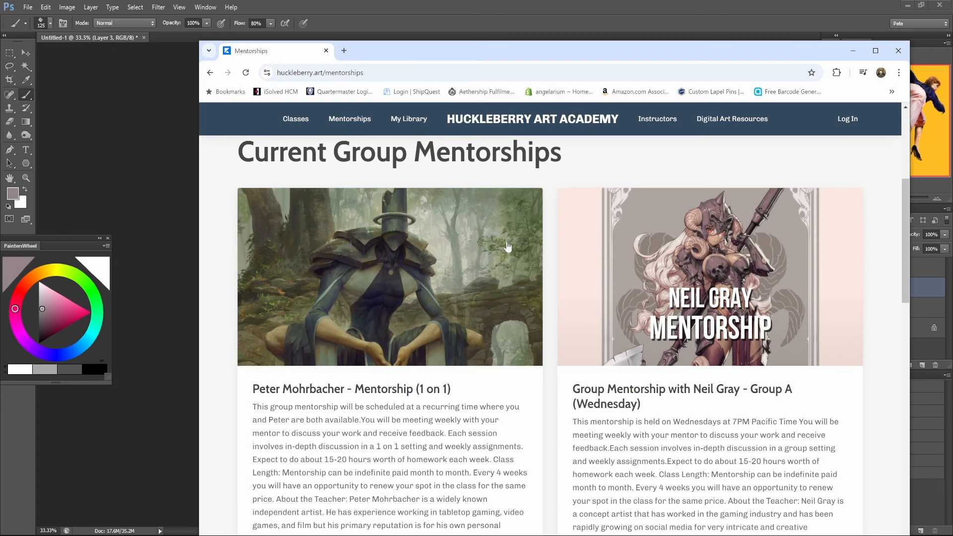
pyautogui.scroll(-3, 506, 240)
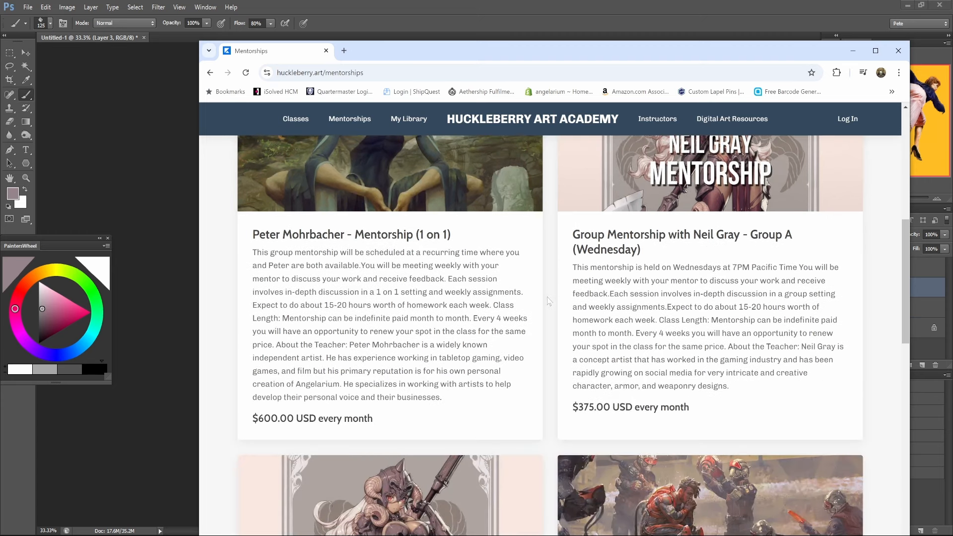
pyautogui.scroll(-6, 549, 300)
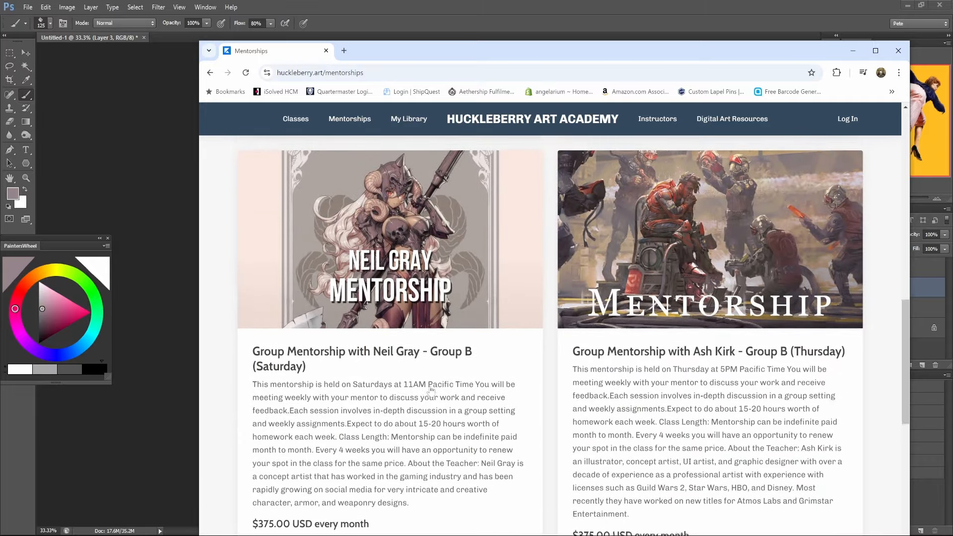
pyautogui.scroll(6, 425, 380)
pyautogui.scroll(-6, 424, 374)
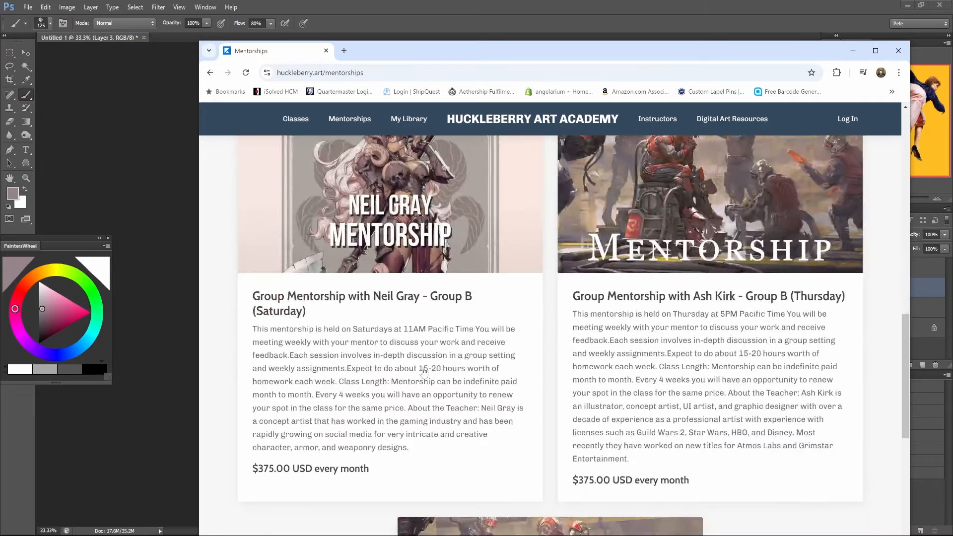
pyautogui.scroll(7, 424, 374)
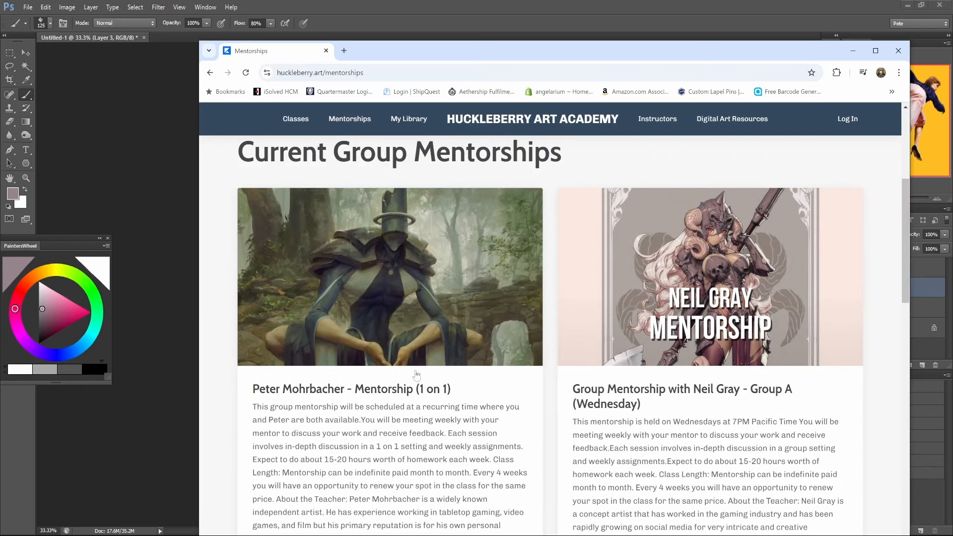
pyautogui.scroll(-2, 417, 375)
pyautogui.scroll(2, 417, 376)
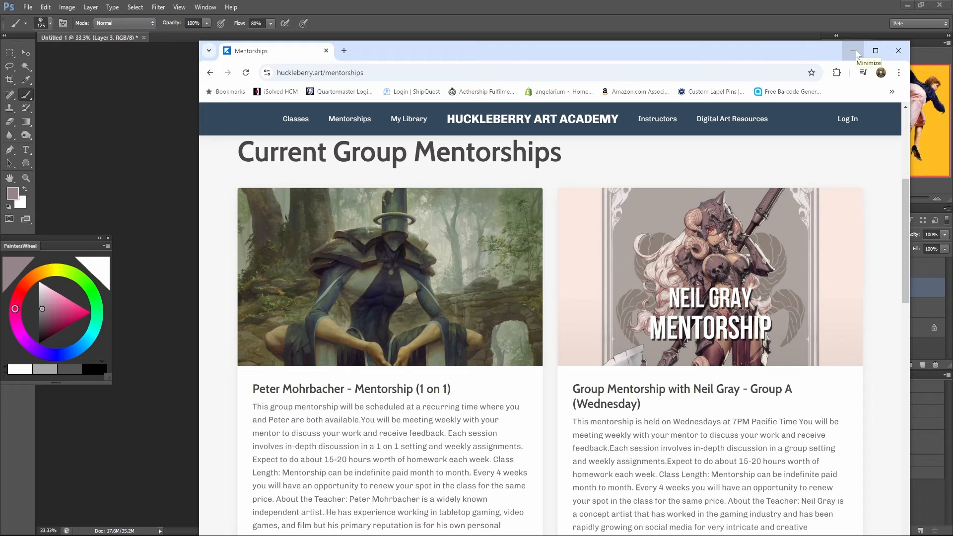
# Minimize the mentorships browser window and close the Untitled-1 running woman painting without saving.
pyautogui.click(853, 51)
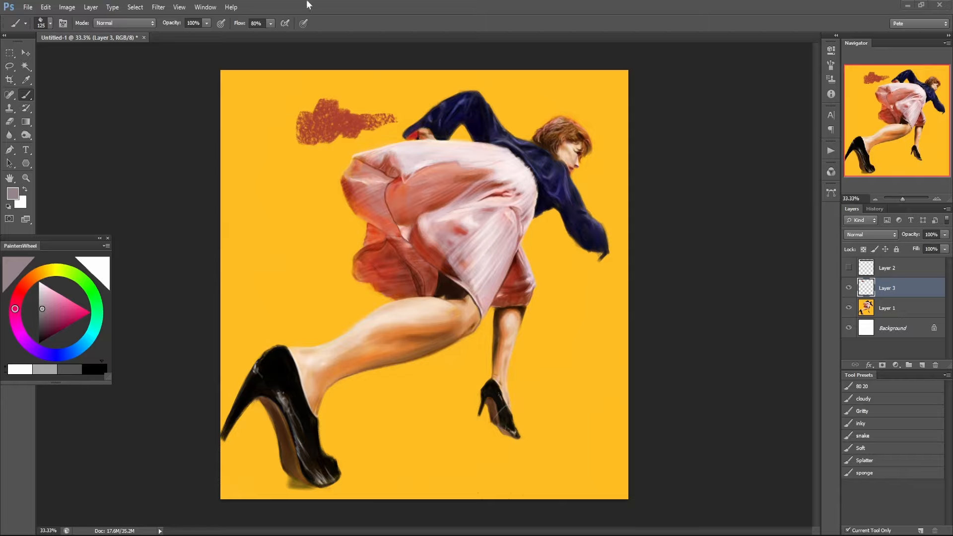
pyautogui.click(143, 38)
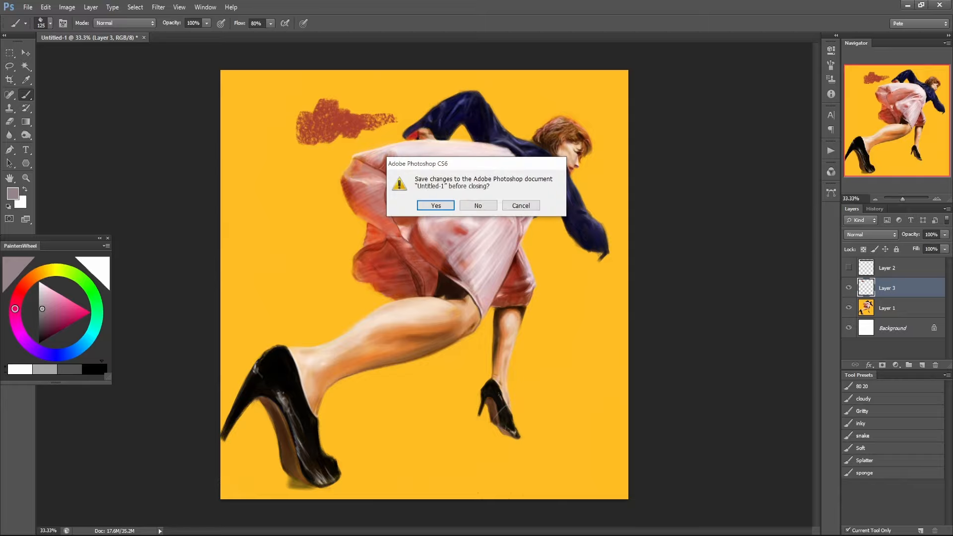
pyautogui.click(492, 206)
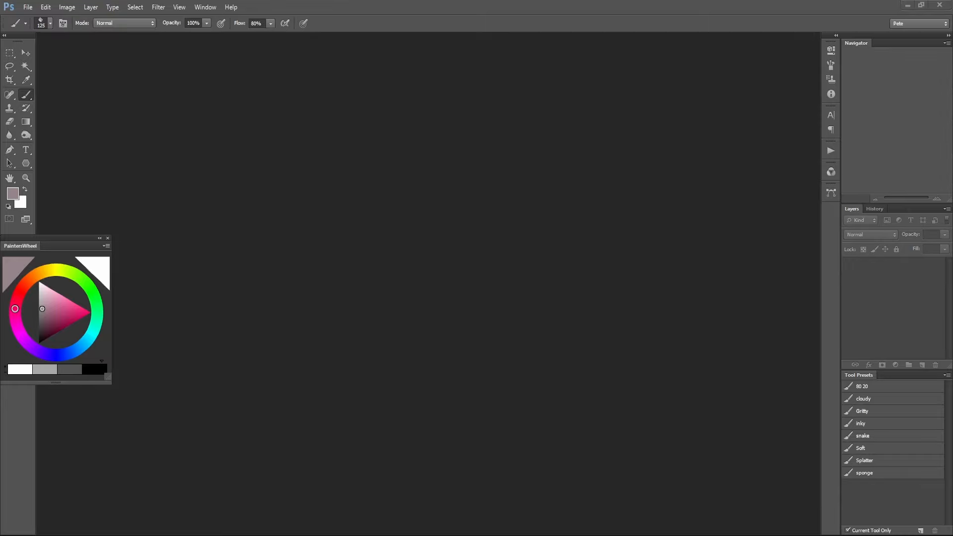
# Switch to the marble bust photo pexels-ruvim-1807011-3767669.jpg in the image viewer and examine its face, curls and neck up close.
pyautogui.hotkey('alt', 'Tab')
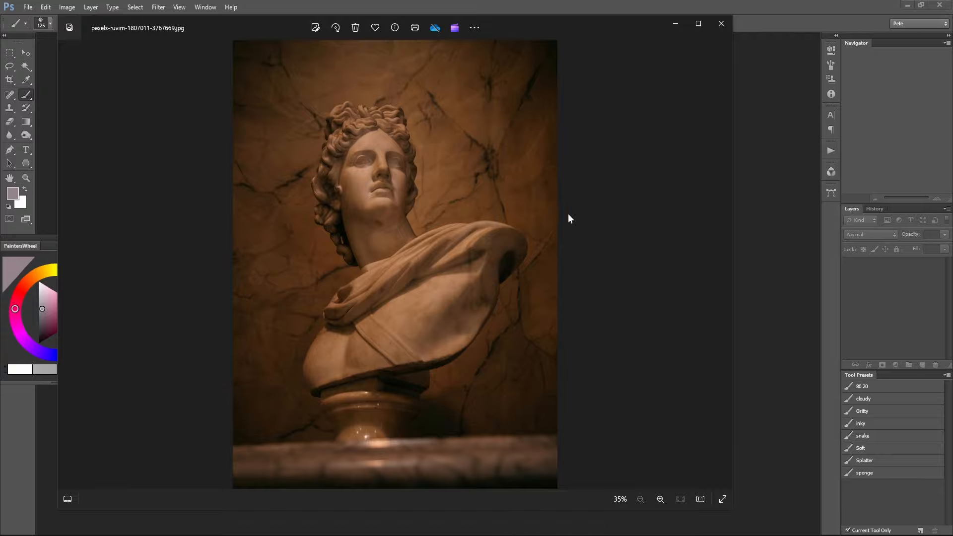
pyautogui.scroll(5, 372, 164)
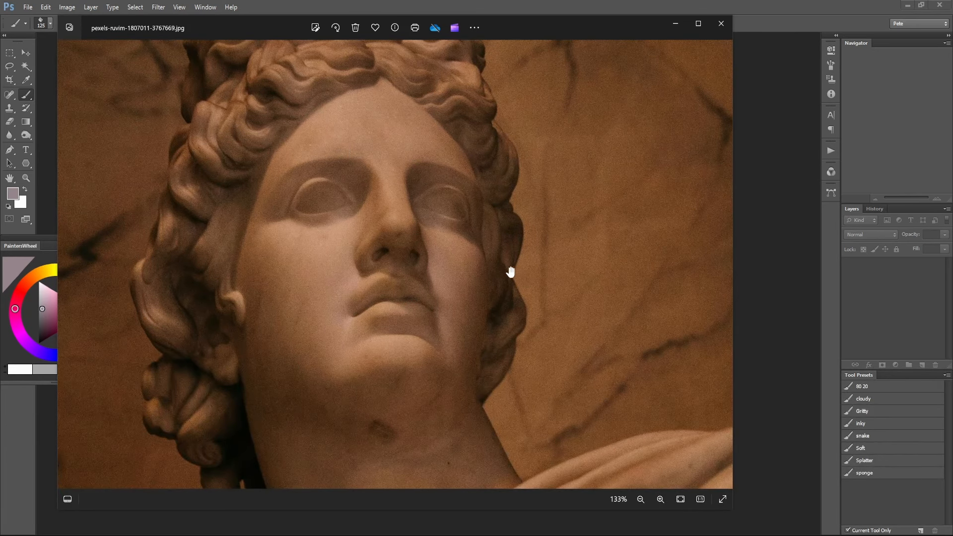
pyautogui.scroll(-1, 506, 268)
pyautogui.scroll(-4, 517, 323)
pyautogui.moveTo(517, 323); pyautogui.dragTo(516, 283)
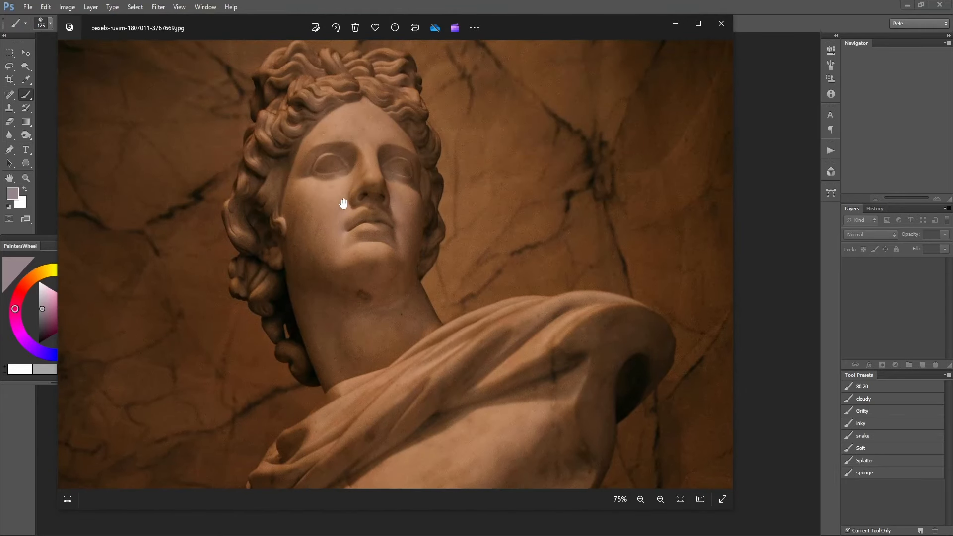
pyautogui.scroll(4, 358, 230)
pyautogui.moveTo(341, 148); pyautogui.dragTo(419, 271)
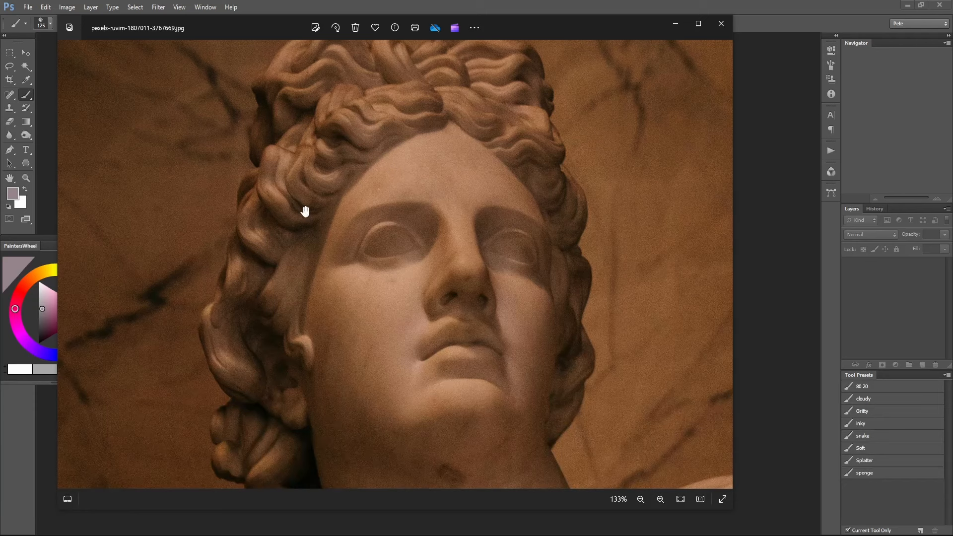
pyautogui.moveTo(323, 341); pyautogui.dragTo(333, 389)
pyautogui.moveTo(391, 387); pyautogui.dragTo(419, 295)
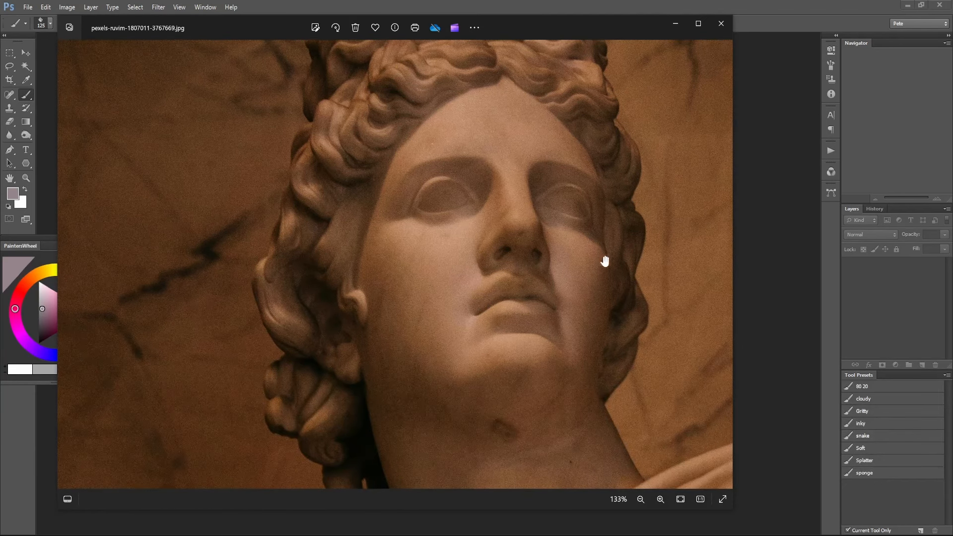
pyautogui.moveTo(578, 355); pyautogui.dragTo(477, 248)
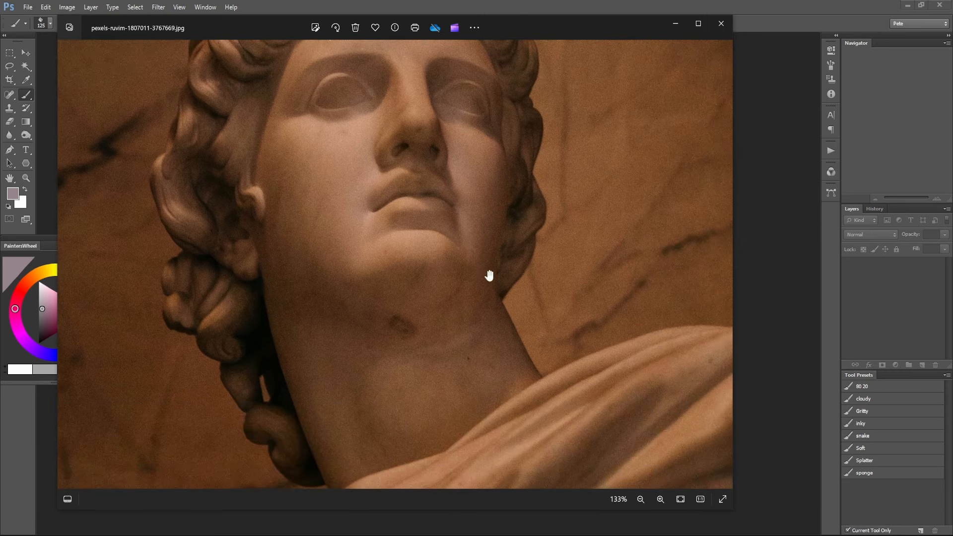
pyautogui.moveTo(349, 177); pyautogui.dragTo(335, 275)
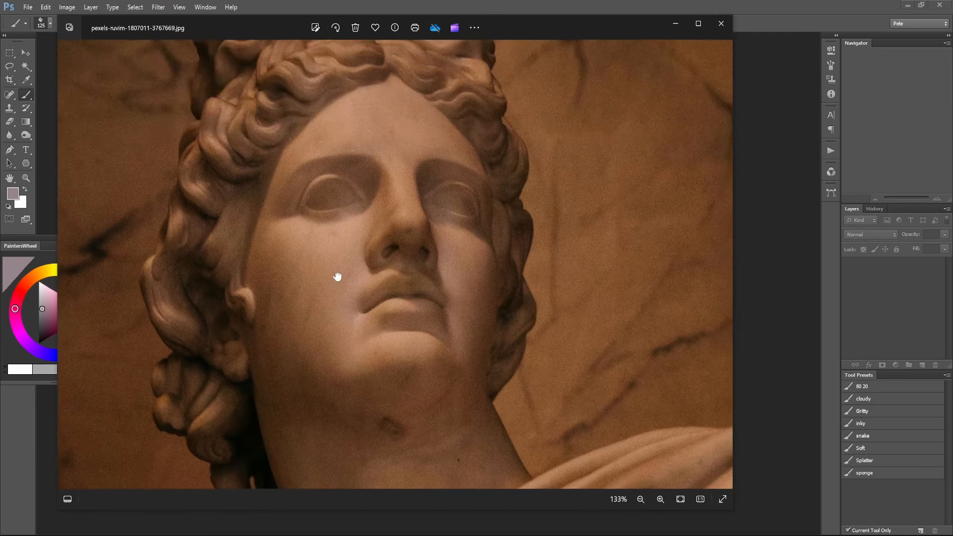
# Compare the whole bust and its draped shoulder with the close-up shading around the nose, mouth and cheeks.
pyautogui.scroll(-5, 344, 267)
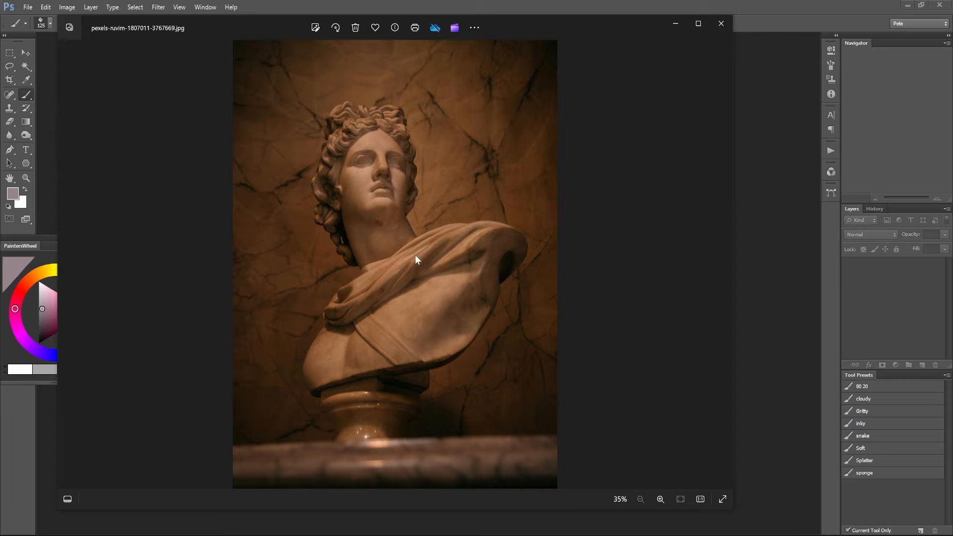
pyautogui.scroll(4, 417, 253)
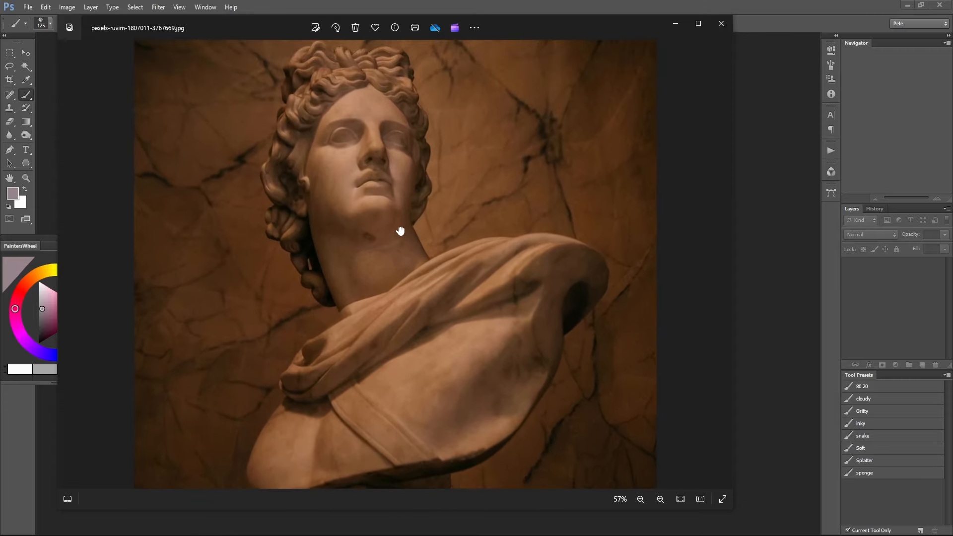
pyautogui.moveTo(397, 228); pyautogui.dragTo(396, 249)
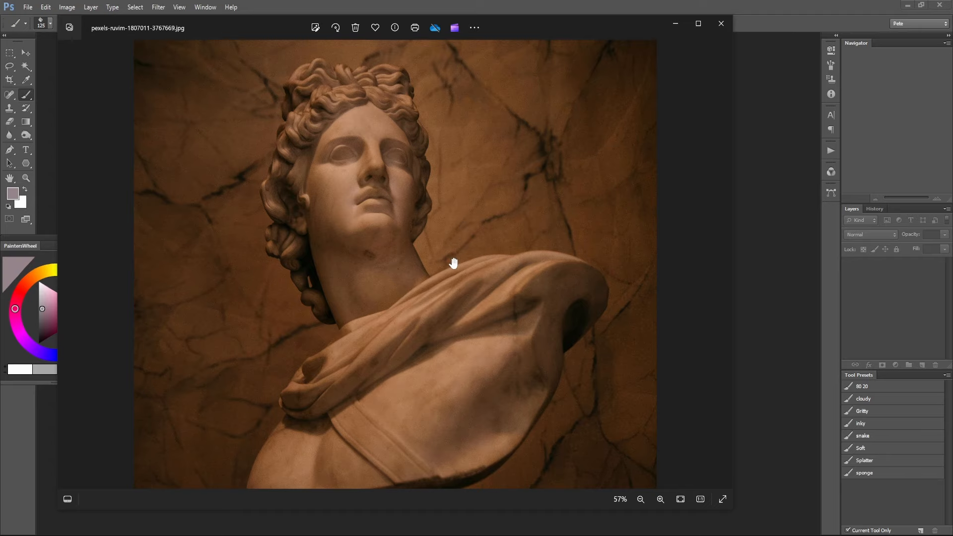
pyautogui.scroll(5, 336, 183)
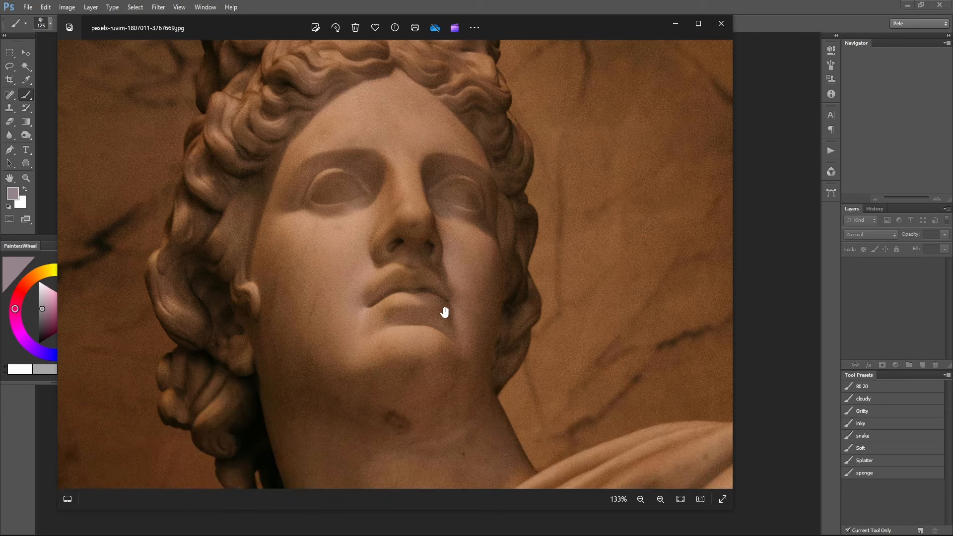
pyautogui.scroll(-5, 449, 283)
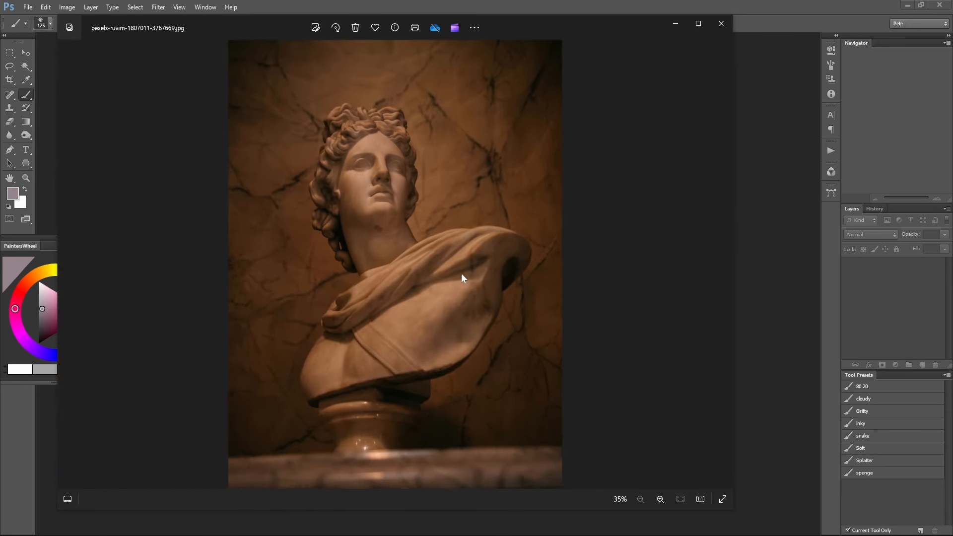